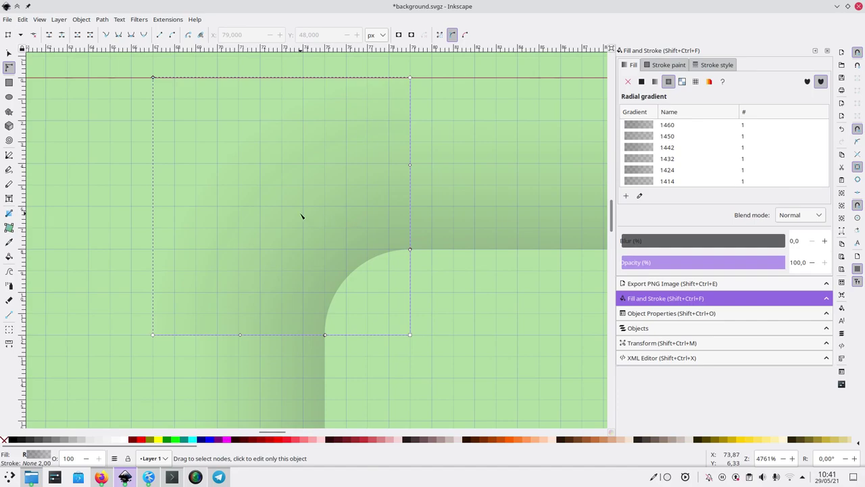
Step: Pull the top-left corner shadow's radial gradient ends about 2 px inward, placing its mid stops at Y 5 and X 72
{"action": "left_click_drag", "start_coordinate": [409, 104], "coordinate": [410, 120]}
{"action": "left_click_drag", "start_coordinate": [410, 193], "coordinate": [409, 185]}
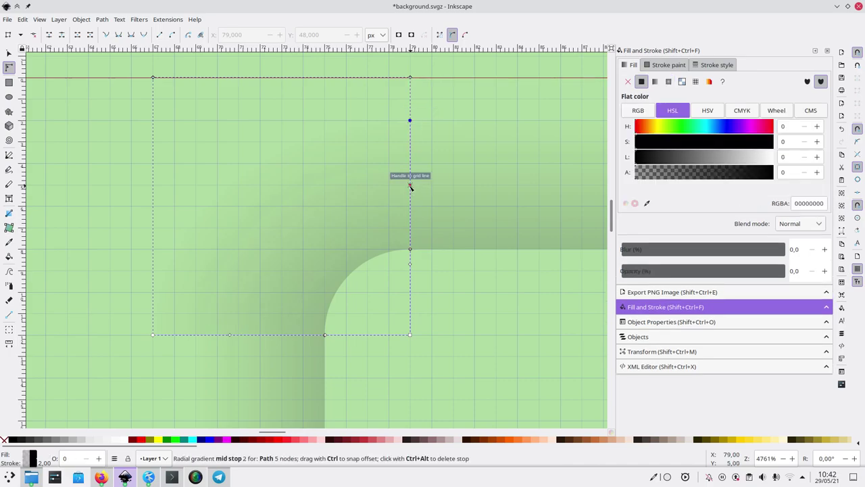
{"action": "left_click_drag", "start_coordinate": [153, 333], "coordinate": [195, 334]}
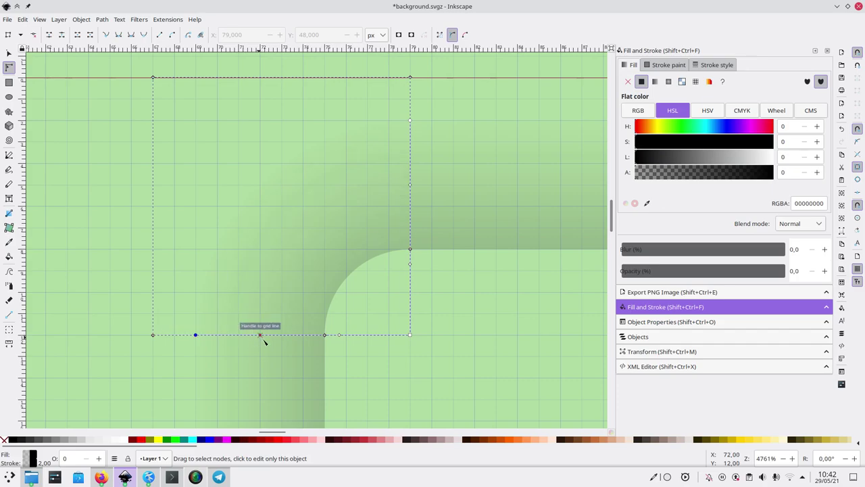
{"action": "left_click", "coordinate": [261, 335]}
Step: Clear the gradient selection and save the document
{"action": "scroll", "coordinate": [350, 287], "scroll_direction": "down", "scroll_amount": 20}
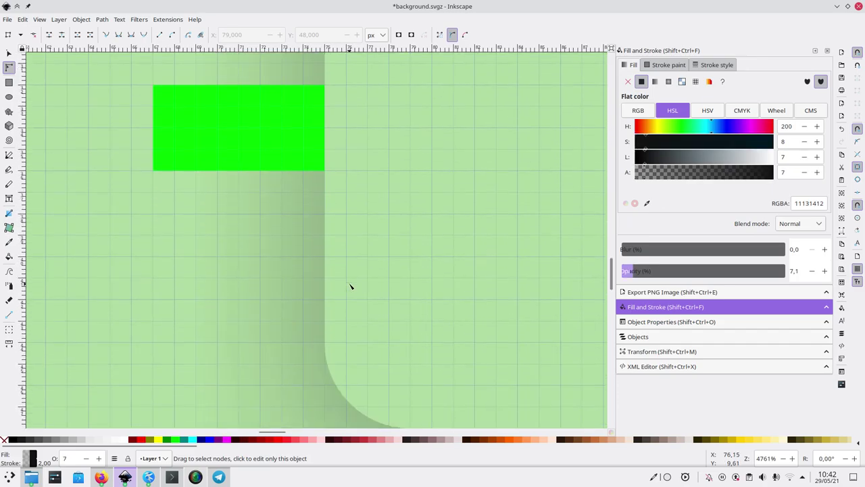
{"action": "scroll", "coordinate": [350, 286], "scroll_direction": "down", "scroll_amount": 5}
{"action": "left_click", "coordinate": [510, 359]}
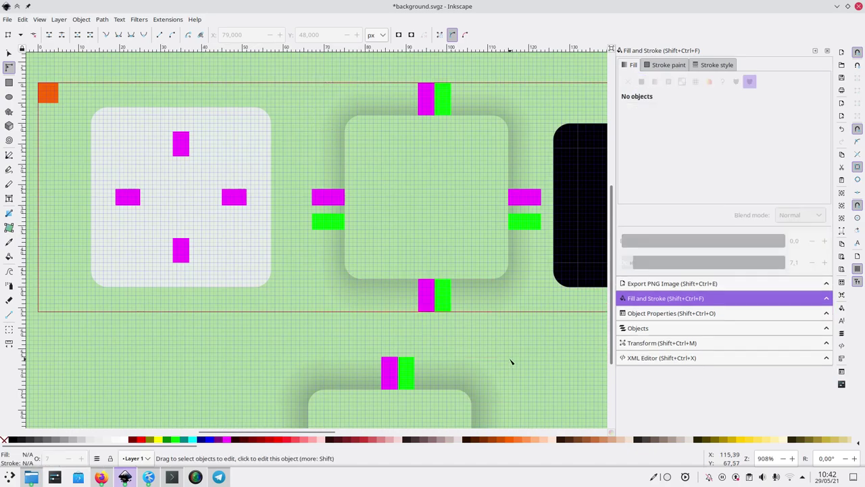
{"action": "scroll", "coordinate": [511, 363], "scroll_direction": "right", "scroll_amount": 3}
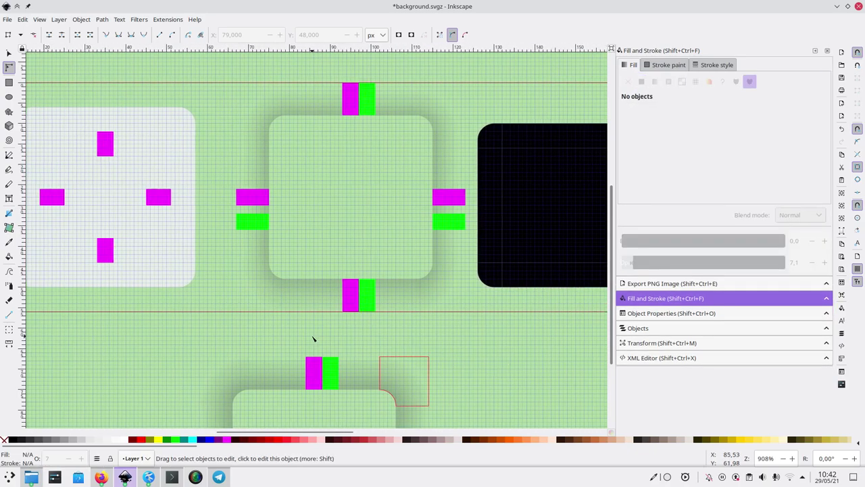
{"action": "scroll", "coordinate": [315, 339], "scroll_direction": "down", "scroll_amount": 2}
{"action": "scroll", "coordinate": [313, 339], "scroll_direction": "up", "scroll_amount": 1}
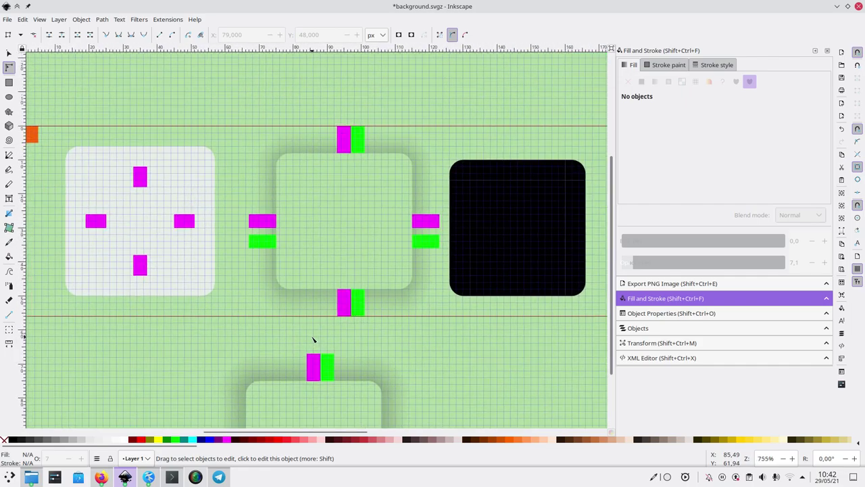
{"action": "key", "text": "ctrl+s"}
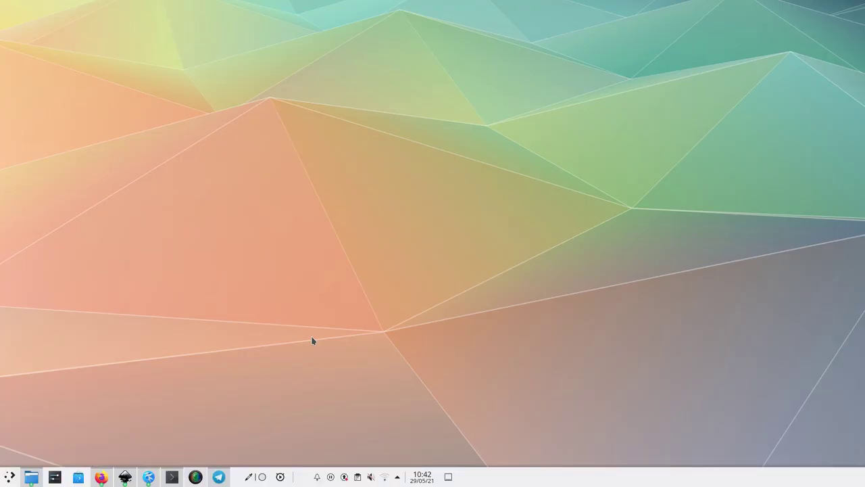
Step: Send a test desktop notification with the command notify-send test test
{"action": "key", "text": "alt+space"}
{"action": "type", "text": "no"}
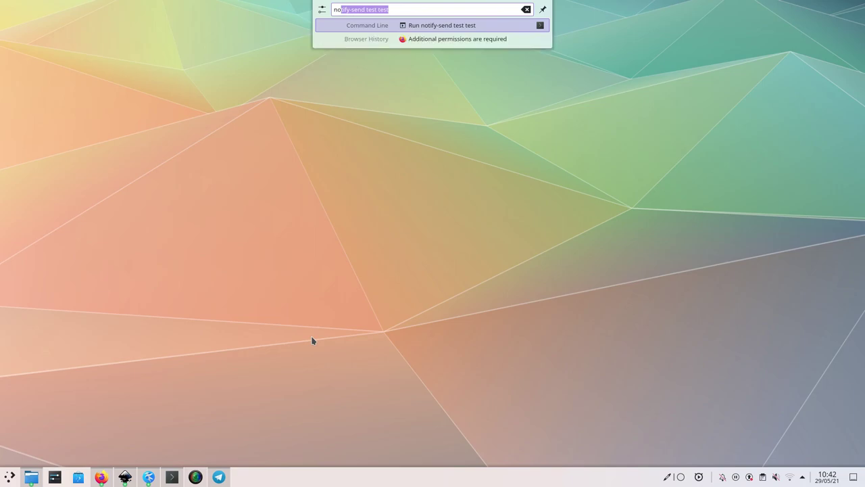
{"action": "key", "text": "Return"}
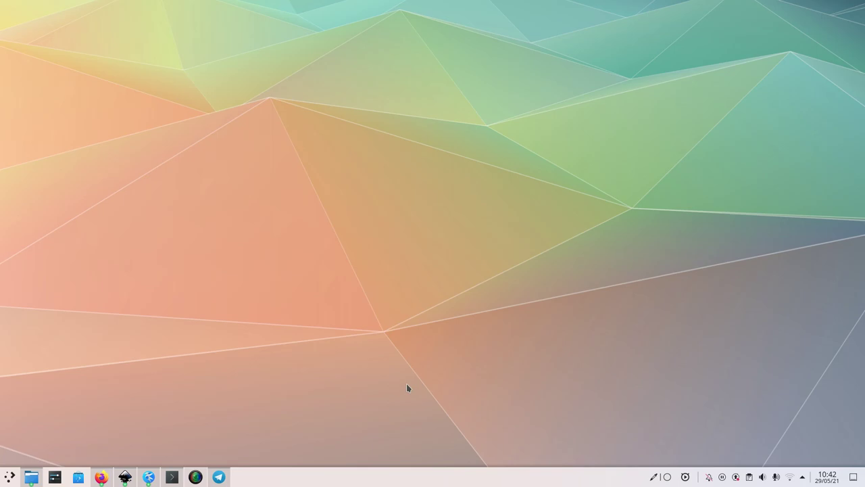
Step: Turn off Do not disturb for the resent notify-send test notification and switch back to Inkscape
{"action": "key", "text": "alt+space"}
{"action": "key", "text": "End"}
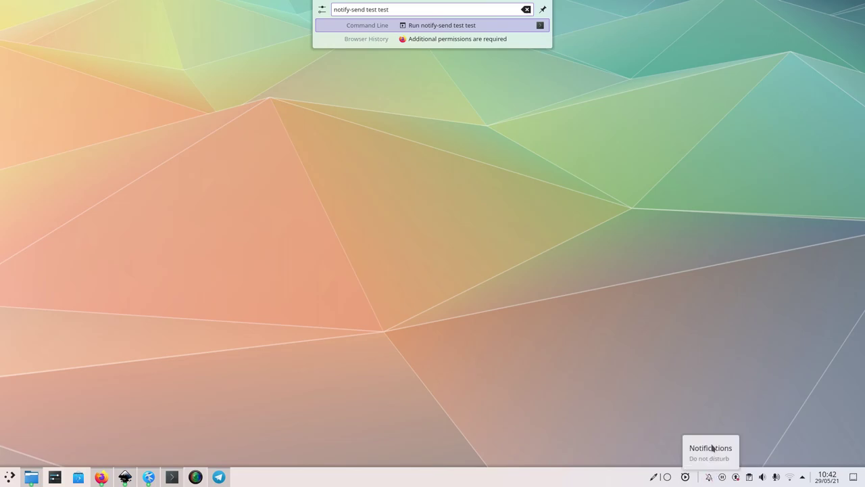
{"action": "middle_click", "coordinate": [710, 477]}
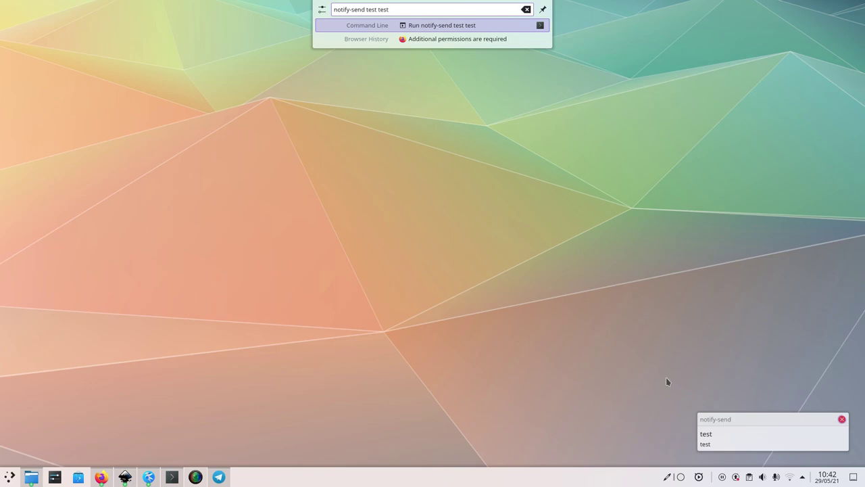
{"action": "key", "text": "alt+Tab"}
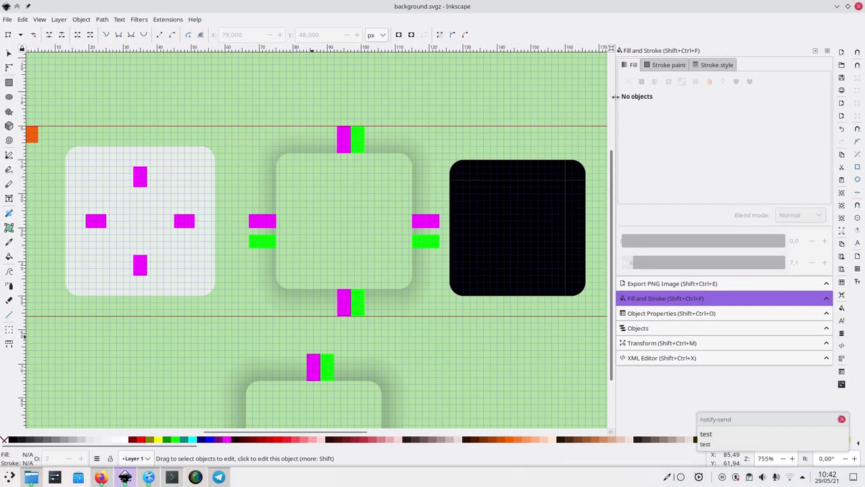
Step: Try an opacity of 51.2% on the middle frame's bottom-left corner shadow and undo it
{"action": "scroll", "coordinate": [274, 308], "scroll_direction": "up", "scroll_amount": 5}
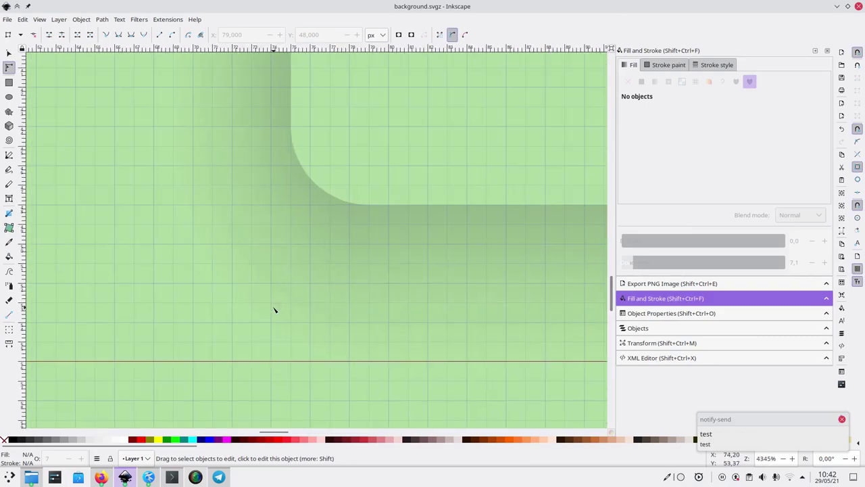
{"action": "left_click", "coordinate": [263, 236]}
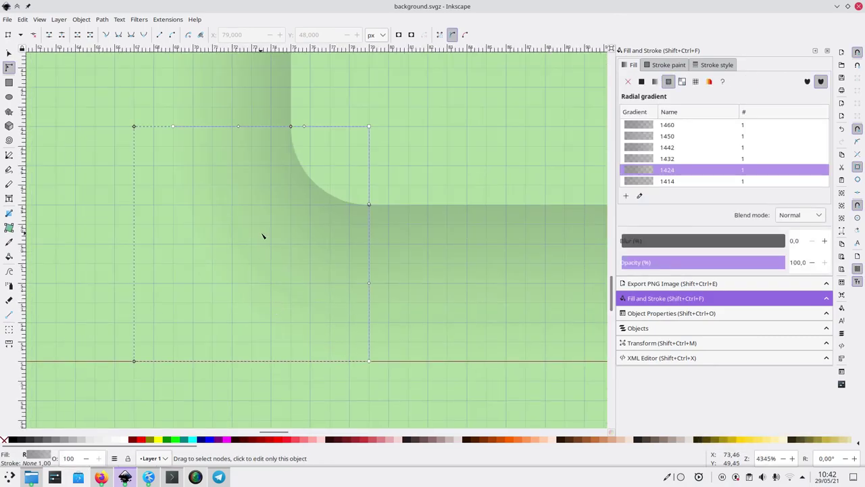
{"action": "left_click", "coordinate": [290, 127]}
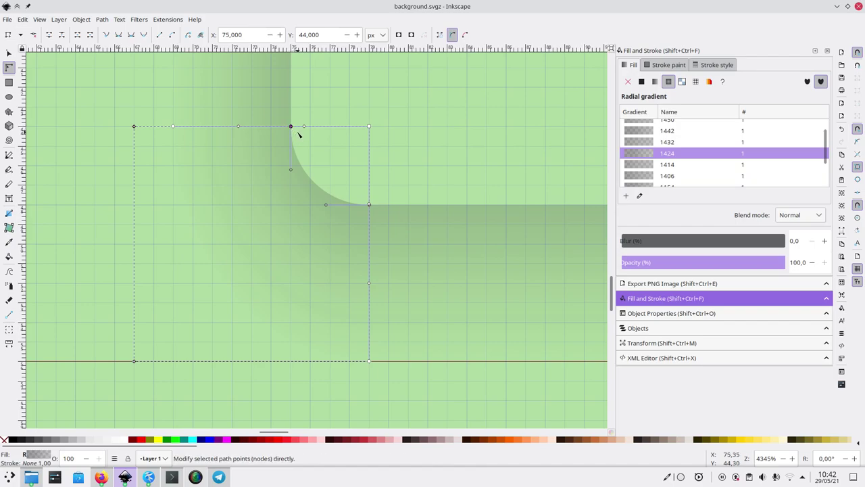
{"action": "left_click_drag", "start_coordinate": [681, 258], "coordinate": [705, 272]}
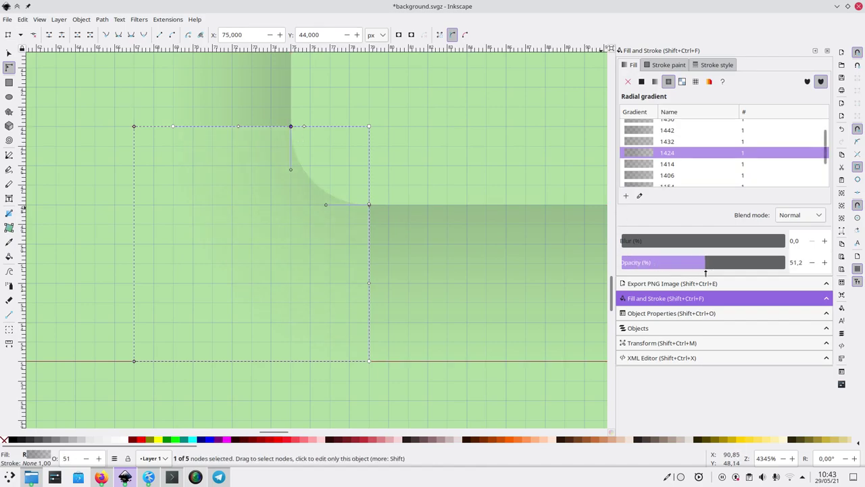
{"action": "key", "text": "ctrl+z"}
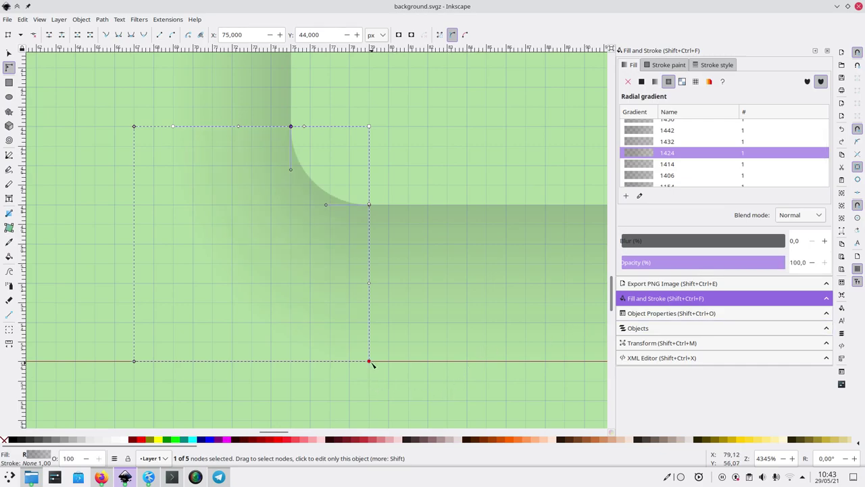
Step: Extend the lower ends of the bottom-left corner and bottom edge shadow gradients down to Y 59
{"action": "scroll", "coordinate": [370, 363], "scroll_direction": "down", "scroll_amount": 1}
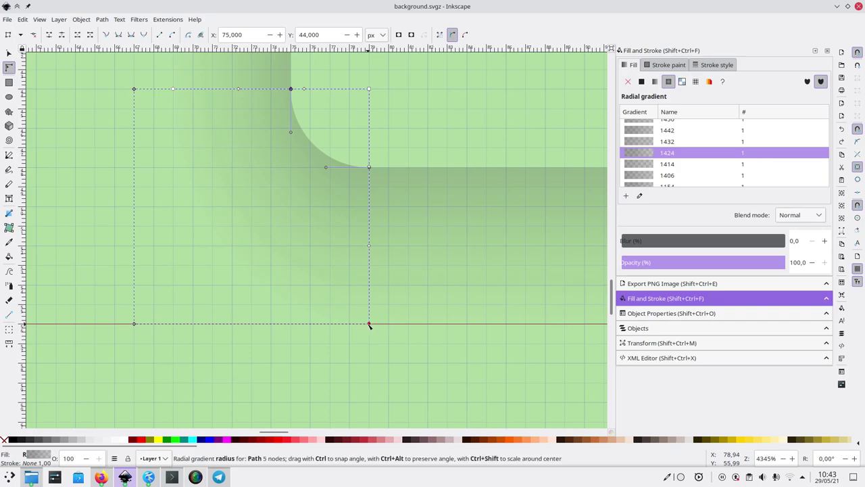
{"action": "left_click_drag", "start_coordinate": [369, 325], "coordinate": [369, 380]}
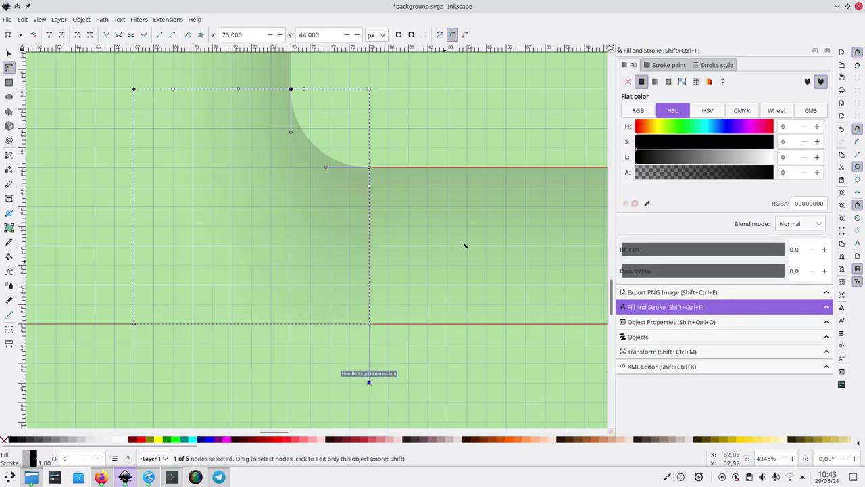
{"action": "scroll", "coordinate": [378, 365], "scroll_direction": "right", "scroll_amount": 4}
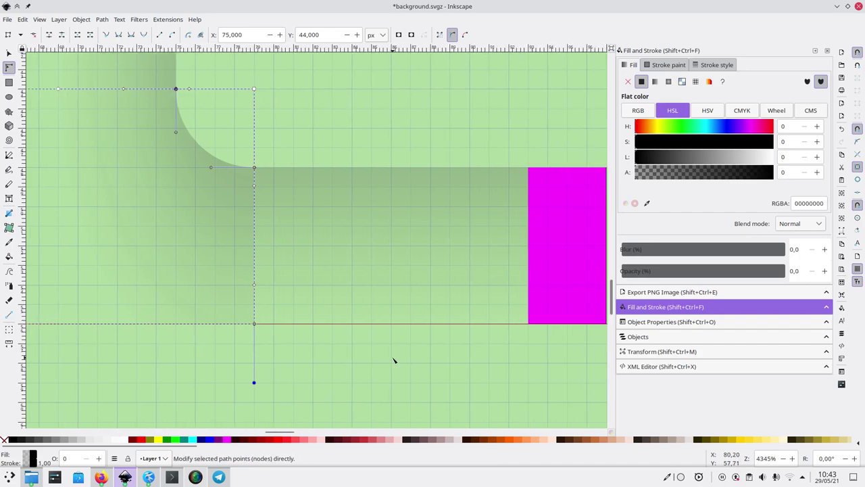
{"action": "left_click", "coordinate": [406, 271]}
{"action": "scroll", "coordinate": [412, 304], "scroll_direction": "right", "scroll_amount": 5}
{"action": "left_click_drag", "start_coordinate": [411, 323], "coordinate": [411, 385]}
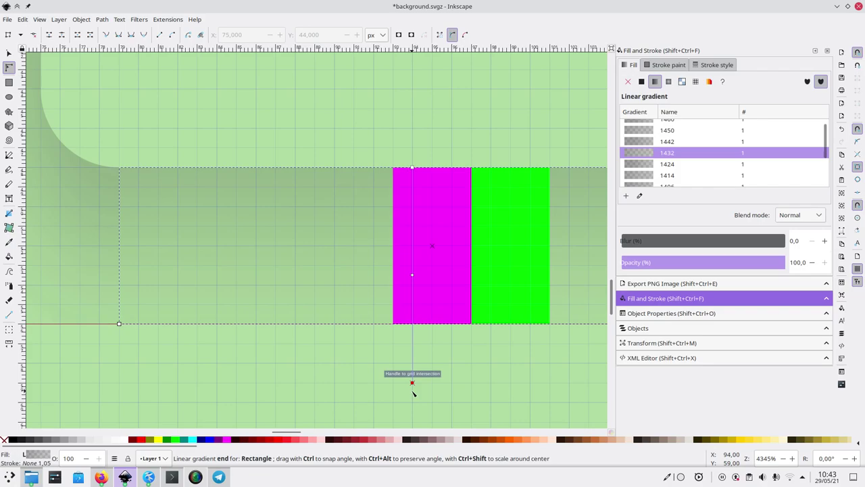
Step: Extend the lower end of the bottom-right corner shadow's radial gradient down to Y 59 and clear the selection
{"action": "scroll", "coordinate": [405, 386], "scroll_direction": "right", "scroll_amount": 10}
{"action": "left_click", "coordinate": [456, 198]}
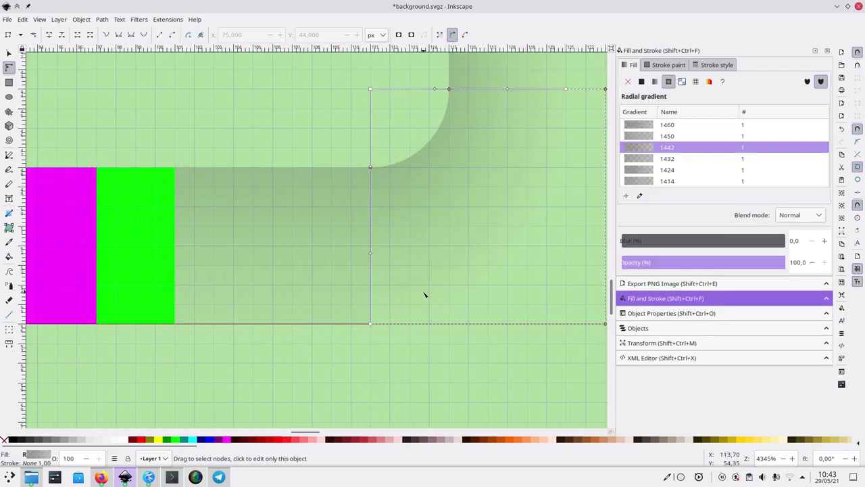
{"action": "left_click_drag", "start_coordinate": [370, 323], "coordinate": [392, 390]}
{"action": "scroll", "coordinate": [460, 392], "scroll_direction": "down", "scroll_amount": 6}
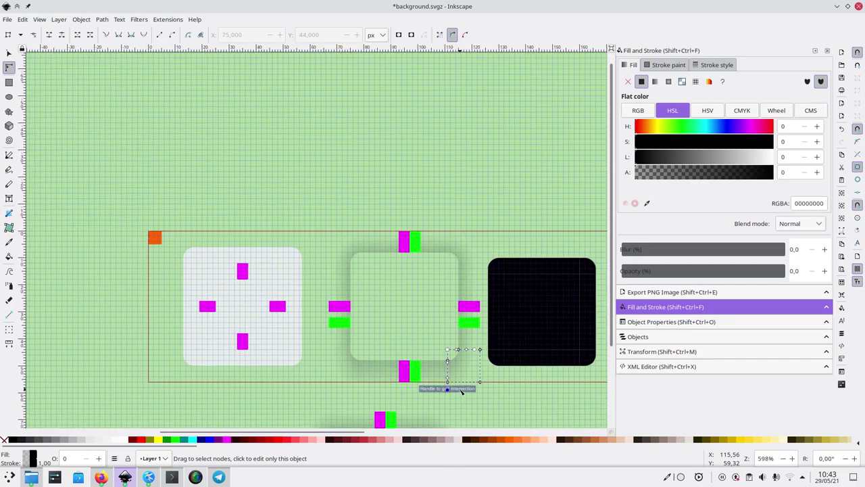
{"action": "left_click", "coordinate": [330, 207]}
Step: Move the mid stop of the bottom edge shadow's linear gradient to Y 54
{"action": "scroll", "coordinate": [381, 392], "scroll_direction": "up", "scroll_amount": 4}
{"action": "left_click", "coordinate": [325, 340]}
{"action": "scroll", "coordinate": [324, 340], "scroll_direction": "up", "scroll_amount": 2}
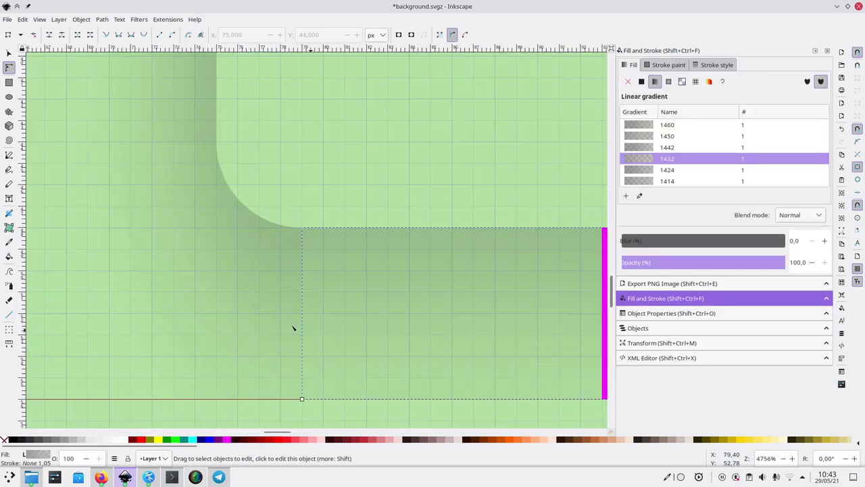
{"action": "left_click", "coordinate": [300, 328]}
{"action": "scroll", "coordinate": [306, 359], "scroll_direction": "right", "scroll_amount": 8}
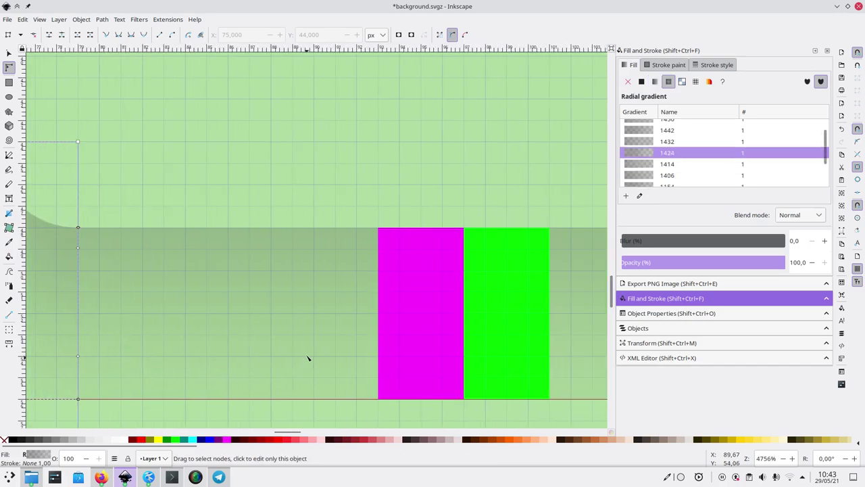
{"action": "left_click", "coordinate": [307, 358]}
{"action": "left_click_drag", "start_coordinate": [400, 347], "coordinate": [400, 358]}
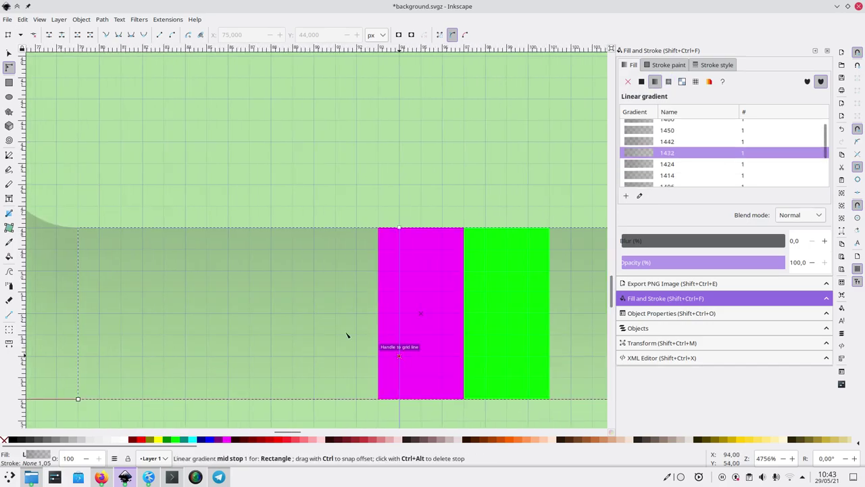
{"action": "scroll", "coordinate": [347, 335], "scroll_direction": "down", "scroll_amount": 3}
{"action": "left_click", "coordinate": [447, 381]}
{"action": "left_click_drag", "start_coordinate": [270, 348], "coordinate": [199, 280]}
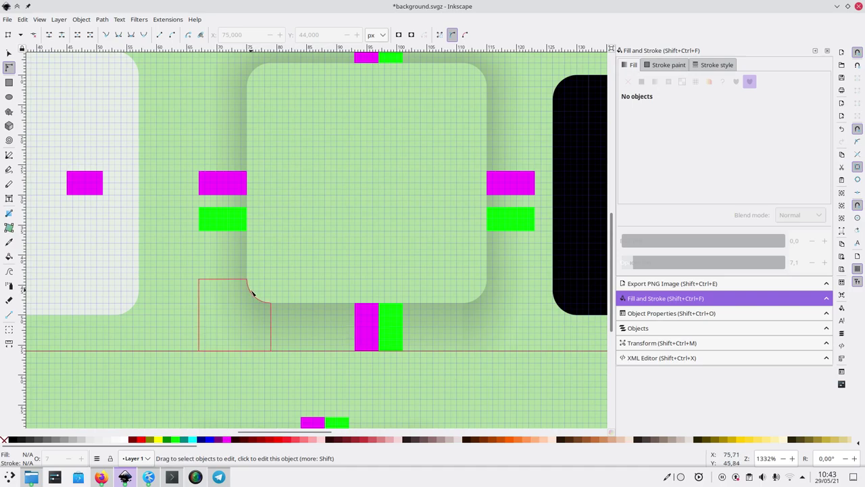
Step: Inspect the color stops of the bottom edge and bottom-left corner shadow gradients
{"action": "left_click", "coordinate": [361, 304]}
{"action": "scroll", "coordinate": [322, 327], "scroll_direction": "up", "scroll_amount": 3}
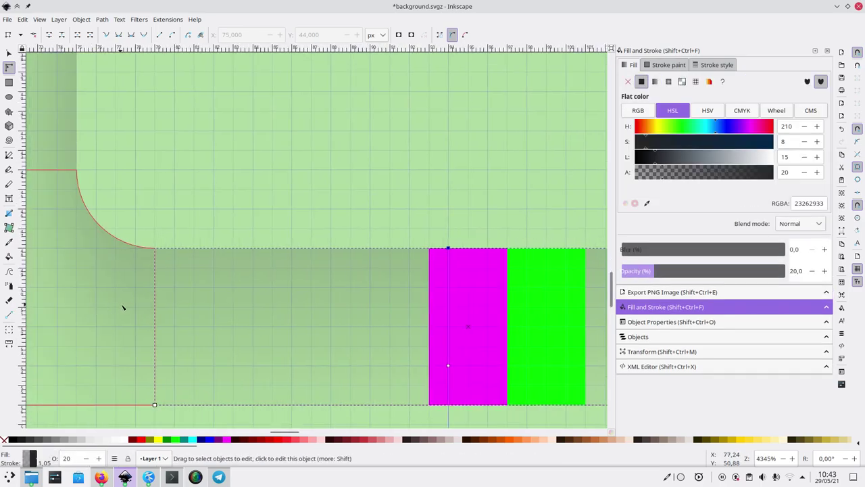
{"action": "left_click", "coordinate": [125, 304]}
{"action": "left_click", "coordinate": [155, 249]}
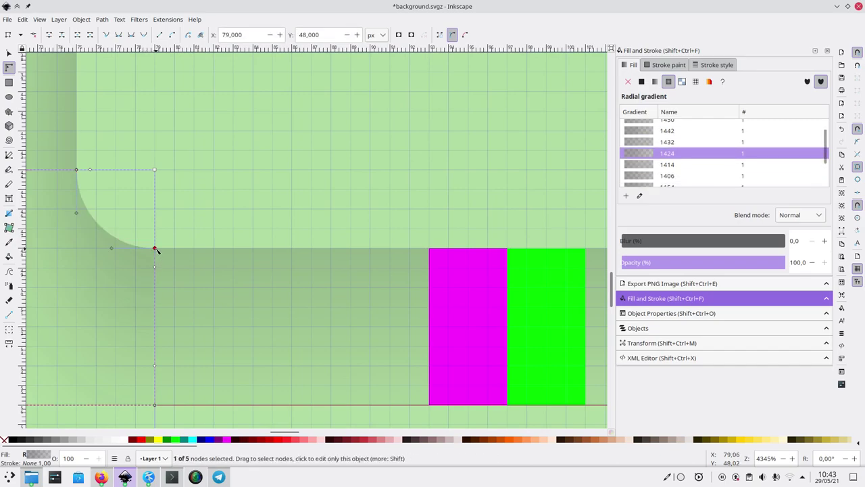
{"action": "left_click", "coordinate": [155, 267]}
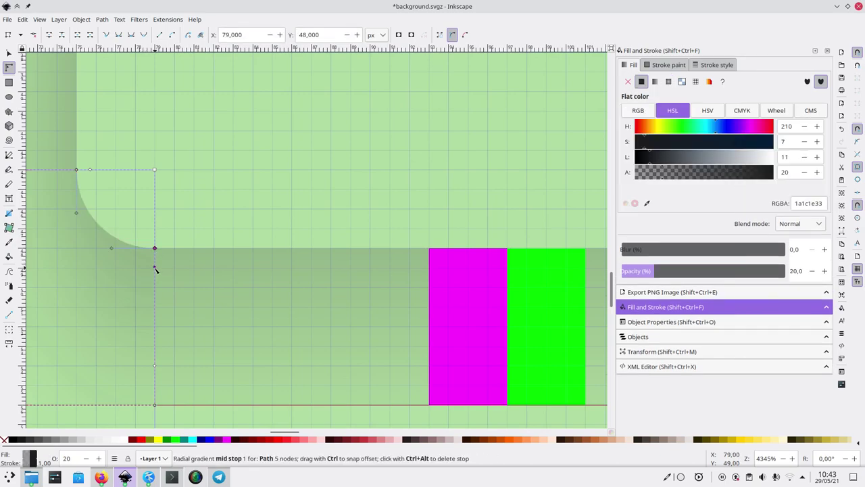
{"action": "left_click_drag", "start_coordinate": [162, 277], "coordinate": [150, 305]}
{"action": "key", "text": "ctrl+z"}
{"action": "key", "text": "ctrl+z"}
{"action": "key", "text": "ctrl+z"}
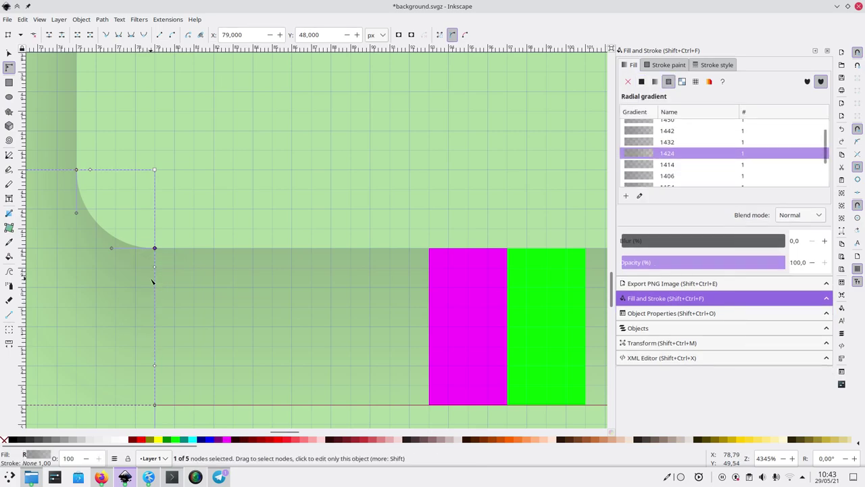
Step: Move the first mid stops of the bottom-left and bottom-right corner shadow gradients up to Y 48
{"action": "left_click_drag", "start_coordinate": [155, 268], "coordinate": [155, 249]}
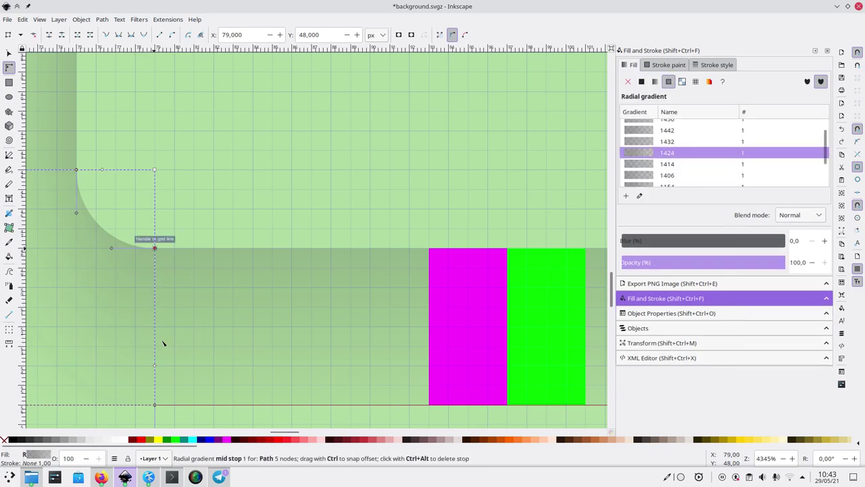
{"action": "scroll", "coordinate": [163, 344], "scroll_direction": "right", "scroll_amount": 10}
{"action": "left_click", "coordinate": [261, 272]}
{"action": "left_click_drag", "start_coordinate": [251, 269], "coordinate": [251, 251]}
{"action": "scroll", "coordinate": [381, 359], "scroll_direction": "down", "scroll_amount": 6}
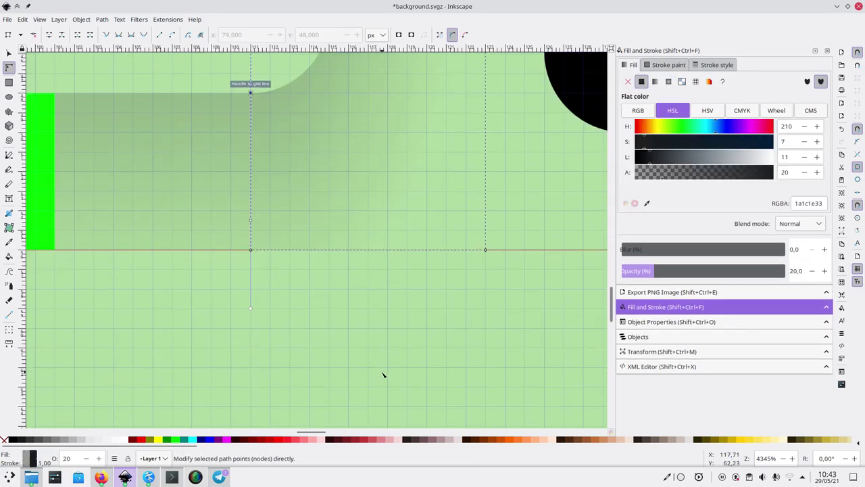
Step: Select the shadow strip along the middle frame's left edge to examine its linear gradient
{"action": "key", "text": "Escape"}
{"action": "scroll", "coordinate": [390, 356], "scroll_direction": "down", "scroll_amount": 4}
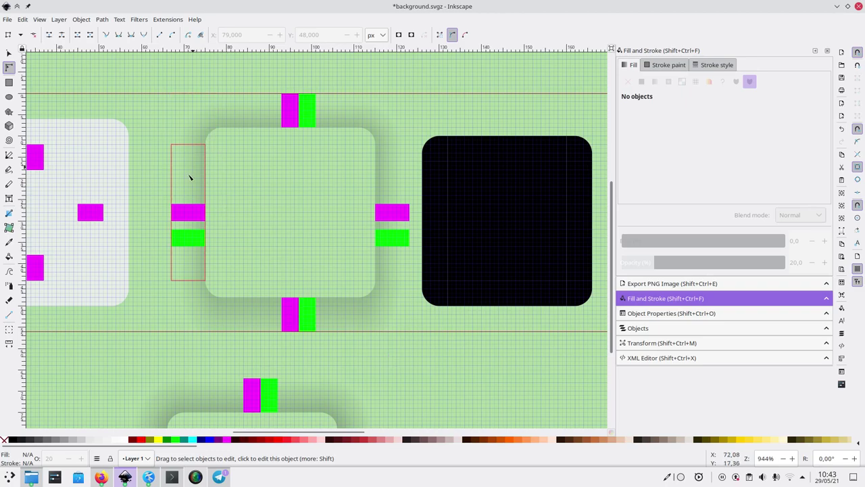
{"action": "left_click", "coordinate": [191, 269]}
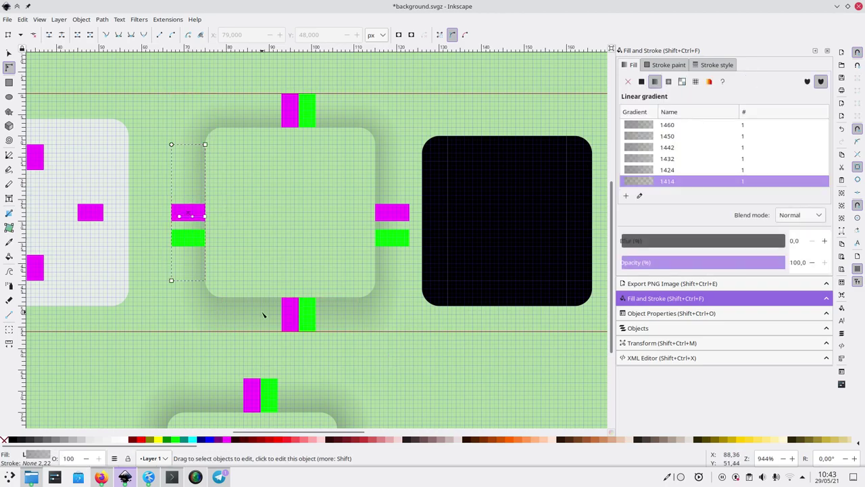
Step: Save background.svgz, send a test desktop notification with the command notify-send test test, and dismiss it
{"action": "key", "text": "ctrl+s"}
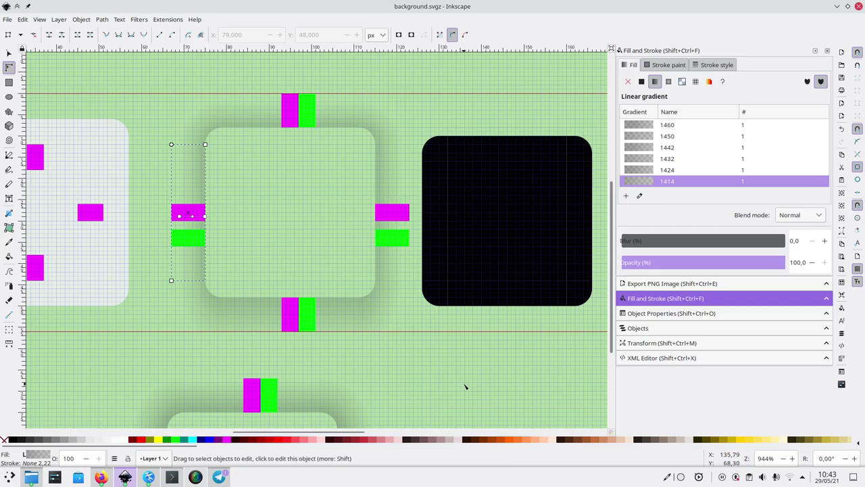
{"action": "key", "text": "alt+Tab"}
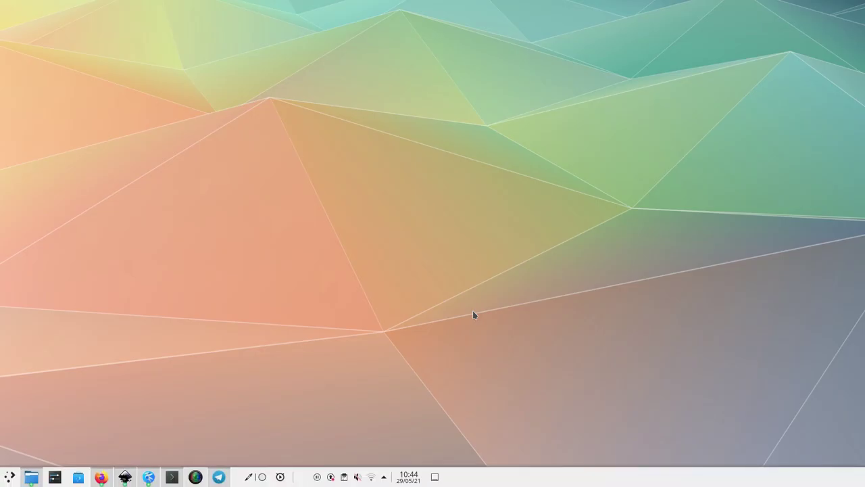
{"action": "key", "text": "alt+space"}
{"action": "key", "text": "Escape"}
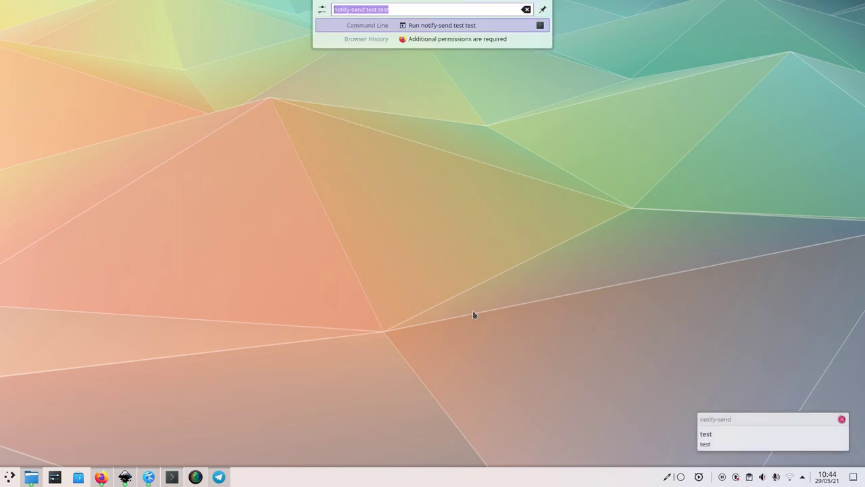
{"action": "key", "text": "Escape"}
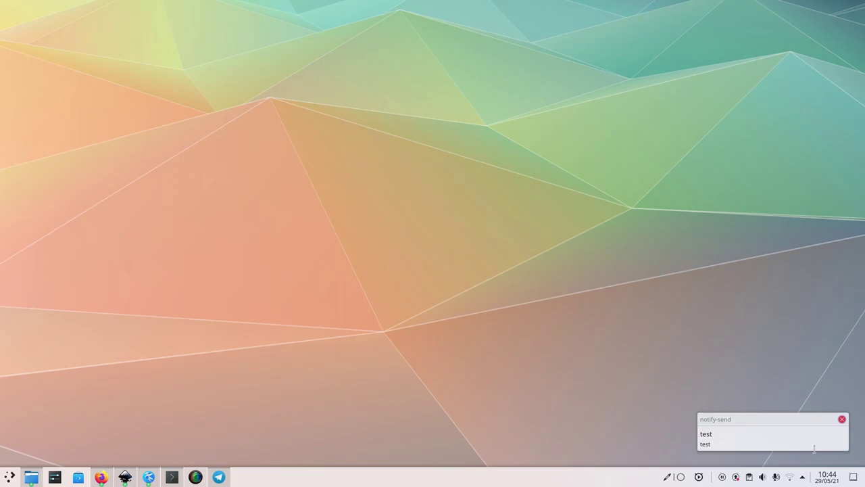
{"action": "left_click", "coordinate": [842, 419]}
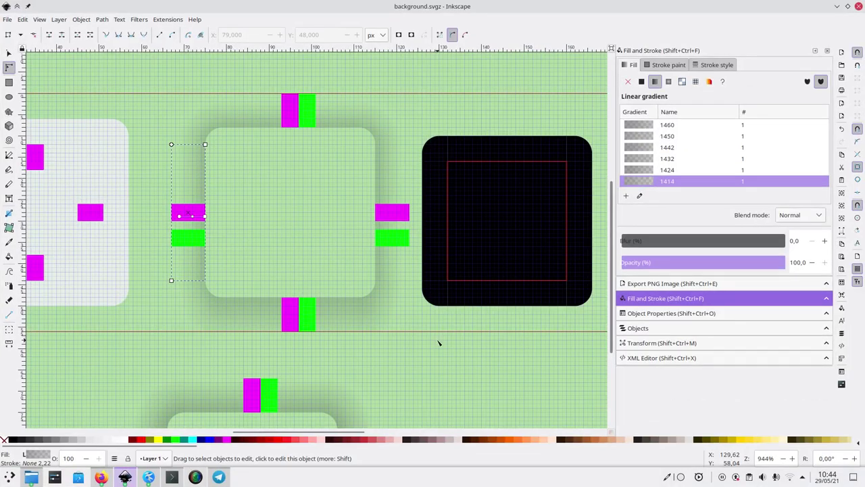
Step: Select the middle frame's bottom-right corner shadow to examine its radial gradient
{"action": "left_click", "coordinate": [438, 343]}
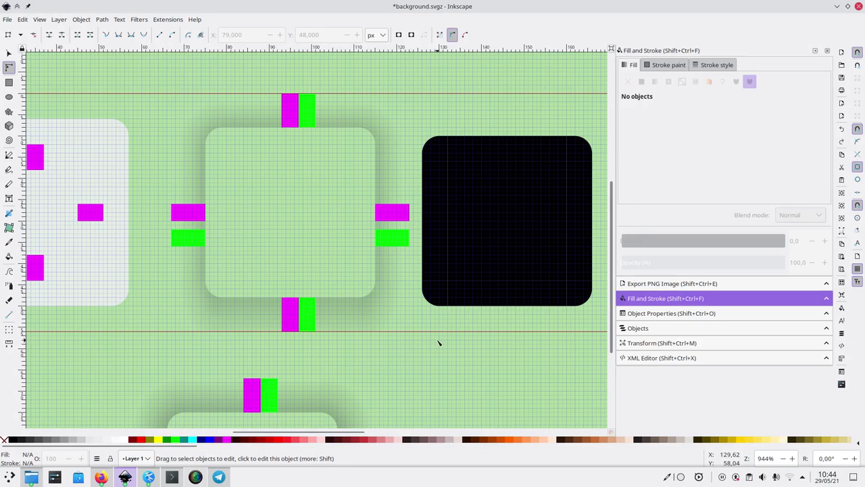
{"action": "left_click", "coordinate": [383, 322]}
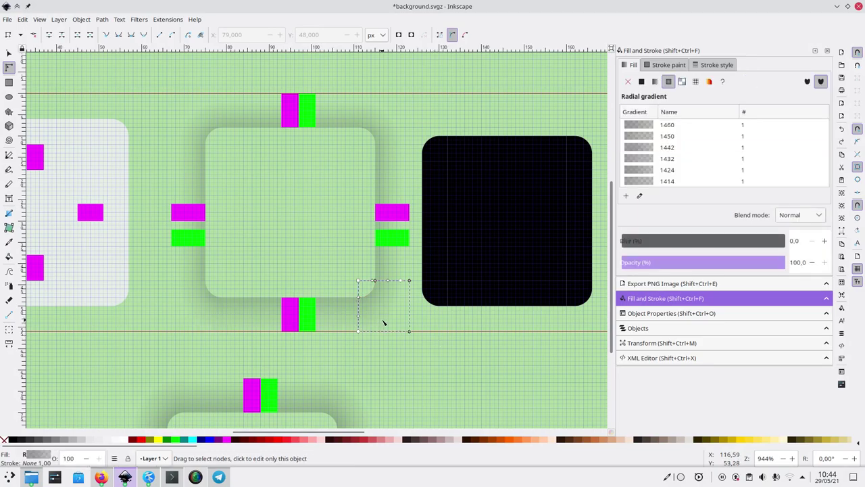
Step: Switch to Firefox, search the web for "material shadows" and open the Material Design Box Shadows pen on CodePen
{"action": "key", "text": "super+ctrl+Left"}
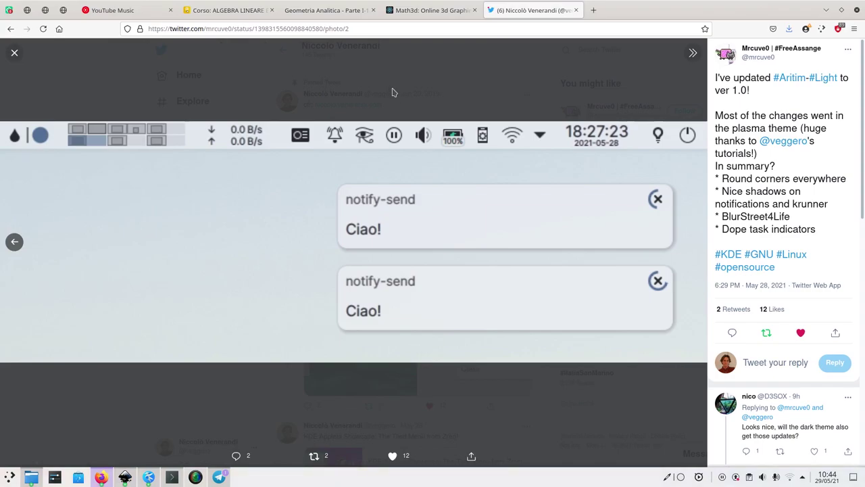
{"action": "left_click", "coordinate": [556, 30]}
{"action": "type", "text": "material shadown"}
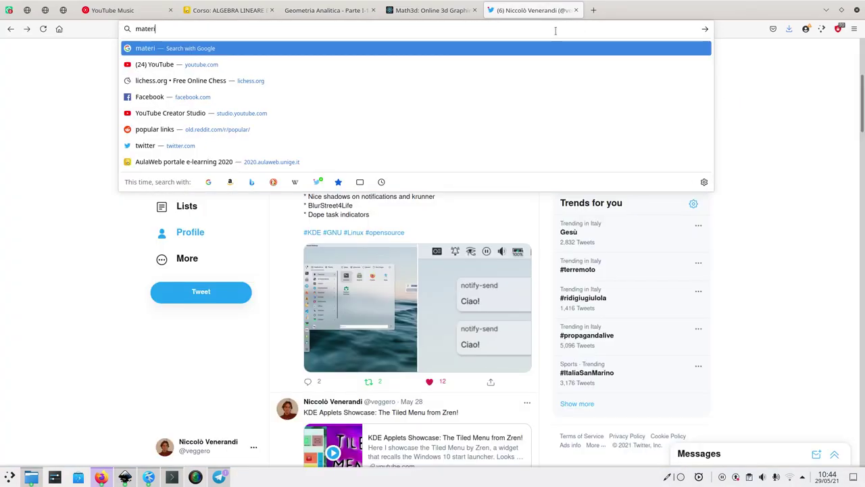
{"action": "key", "text": "Return"}
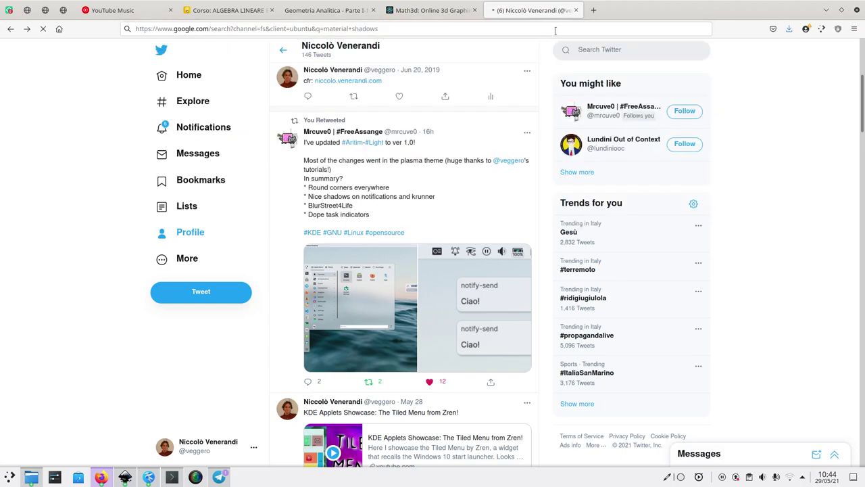
{"action": "key", "text": "ctrl+super+Left"}
{"action": "key", "text": "ctrl+super+Right"}
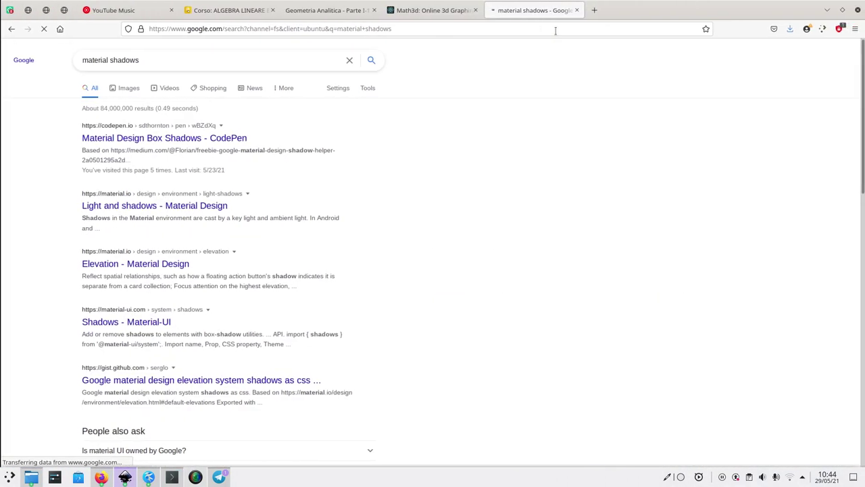
{"action": "left_click", "coordinate": [239, 139]}
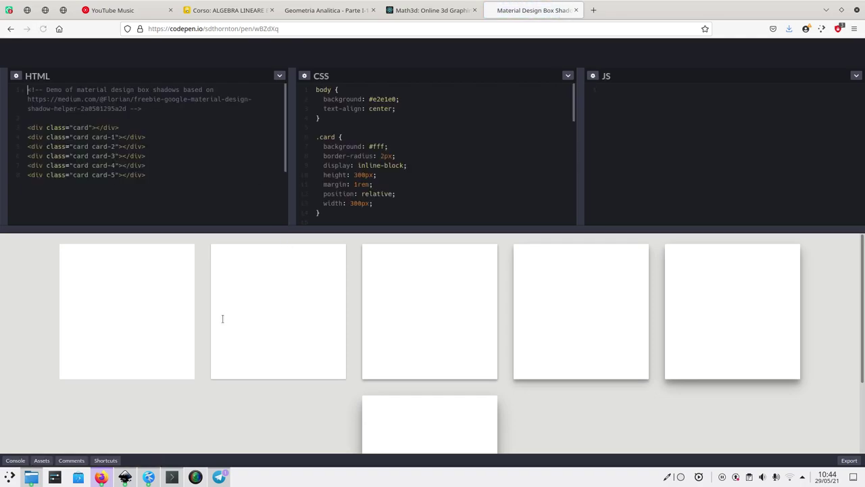
Step: Try the .card-5 box-shadow without its 0 19px 38px rgba(0,0,0,0.30) layer, and restore that layer
{"action": "scroll", "coordinate": [338, 391], "scroll_direction": "down", "scroll_amount": 3}
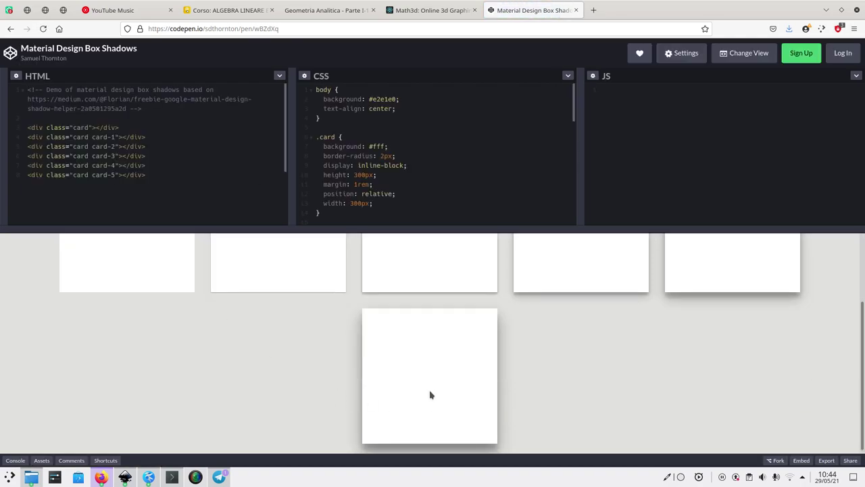
{"action": "scroll", "coordinate": [400, 146], "scroll_direction": "down", "scroll_amount": 10}
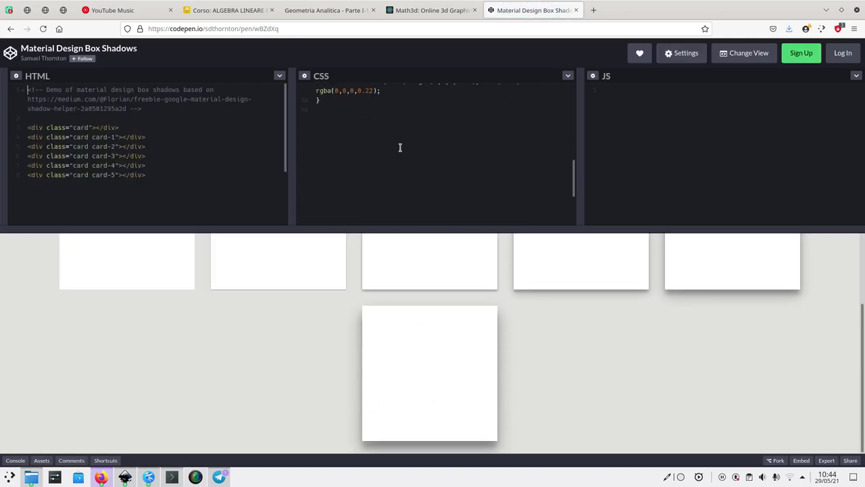
{"action": "scroll", "coordinate": [400, 147], "scroll_direction": "up", "scroll_amount": 2}
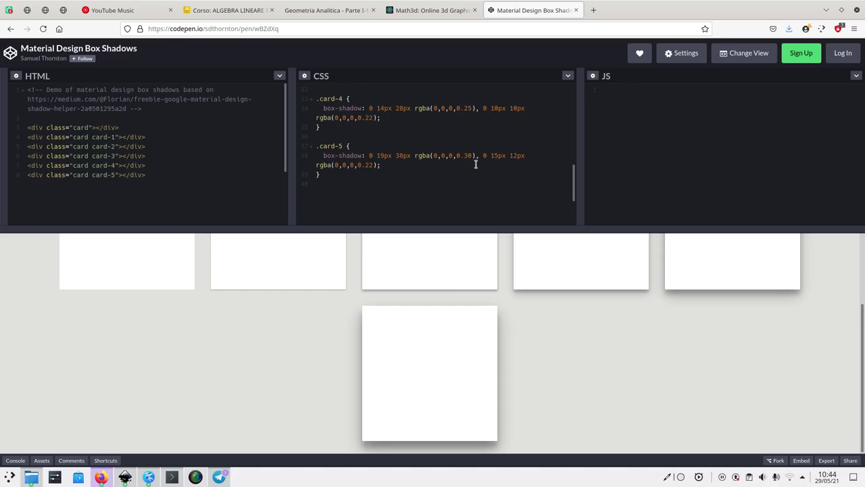
{"action": "left_click_drag", "start_coordinate": [476, 164], "coordinate": [476, 158]}
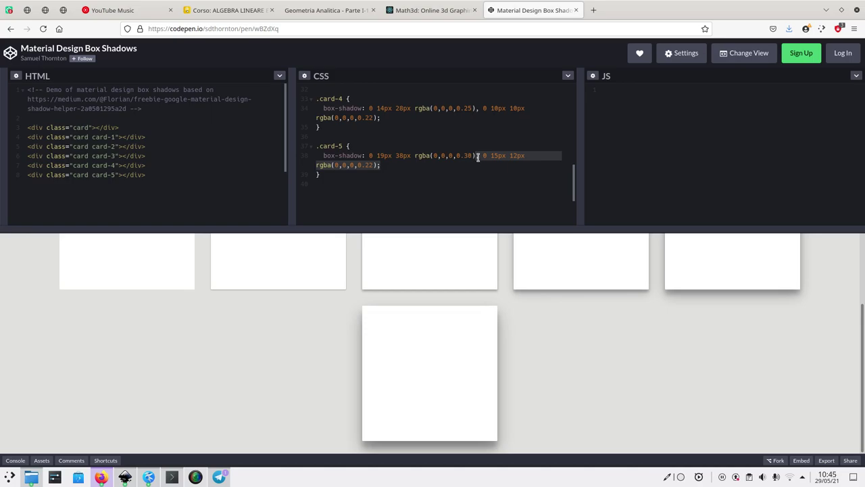
{"action": "left_click", "coordinate": [477, 157]}
{"action": "left_click_drag", "start_coordinate": [479, 157], "coordinate": [371, 157]}
{"action": "key", "text": "ctrl+c"}
{"action": "key", "text": "BackSpace"}
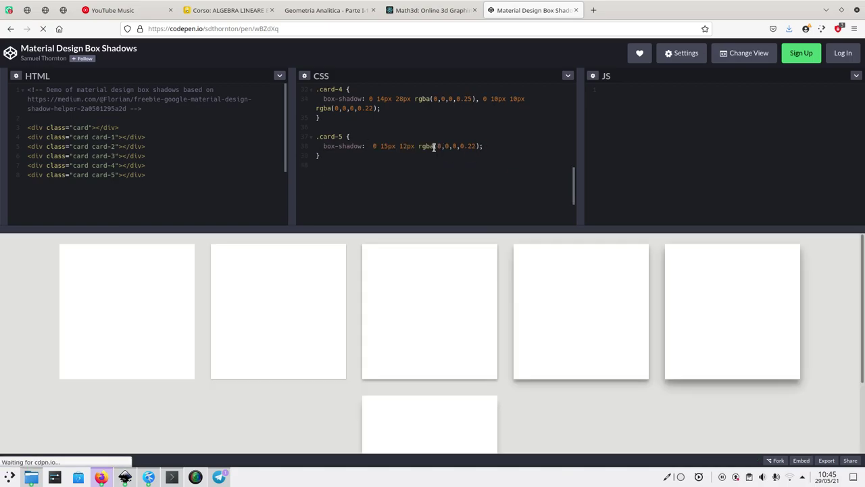
{"action": "key", "text": "BackSpace"}
{"action": "scroll", "coordinate": [559, 343], "scroll_direction": "down", "scroll_amount": 2}
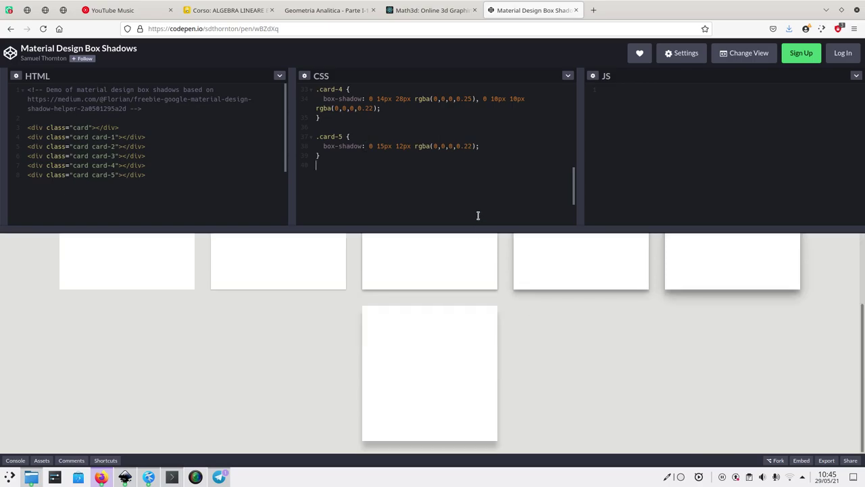
{"action": "key", "text": "ctrl+v"}
Step: Delete the 0 15px 12px rgba(0,0,0,0.22) layer from the .card-5 box-shadow and set the remaining layer's opacity to 0.20
{"action": "left_click", "coordinate": [387, 156]}
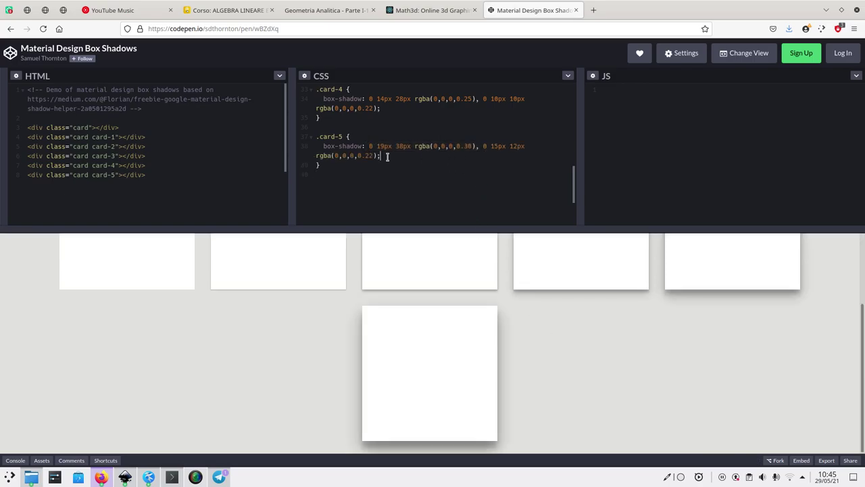
{"action": "key", "text": "shift+Left"}
{"action": "key", "text": "shift+Left"}
{"action": "key", "text": "shift+Left"}
{"action": "key", "text": "shift+Left"}
{"action": "key", "text": "shift+Left"}
{"action": "key", "text": "shift+Left"}
{"action": "key", "text": "shift+Left"}
{"action": "key", "text": "shift+Left"}
{"action": "key", "text": "shift+Left"}
{"action": "key", "text": "shift+Left"}
{"action": "key", "text": "shift+Left"}
{"action": "key", "text": "shift+Left"}
{"action": "key", "text": "shift+Left"}
{"action": "key", "text": "shift+Left"}
{"action": "key", "text": "shift+Left"}
{"action": "key", "text": "shift+Left"}
{"action": "key", "text": "shift+Left"}
{"action": "key", "text": "shift+Left"}
{"action": "key", "text": "shift+Left"}
{"action": "key", "text": "shift+Left"}
{"action": "key", "text": "shift+Left"}
{"action": "key", "text": "shift+Left"}
{"action": "key", "text": "shift+Left"}
{"action": "key", "text": "shift+Left"}
{"action": "key", "text": "shift+Left"}
{"action": "key", "text": "BackSpace"}
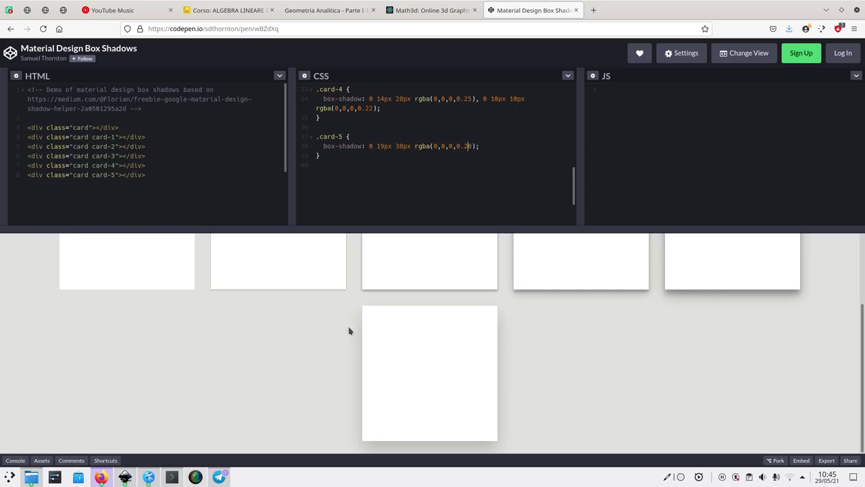
Step: Set the .card border-radius to 5px and enlarge the card previews by widening the preview area and setting the page zoom to 150%
{"action": "scroll", "coordinate": [370, 149], "scroll_direction": "up", "scroll_amount": 10}
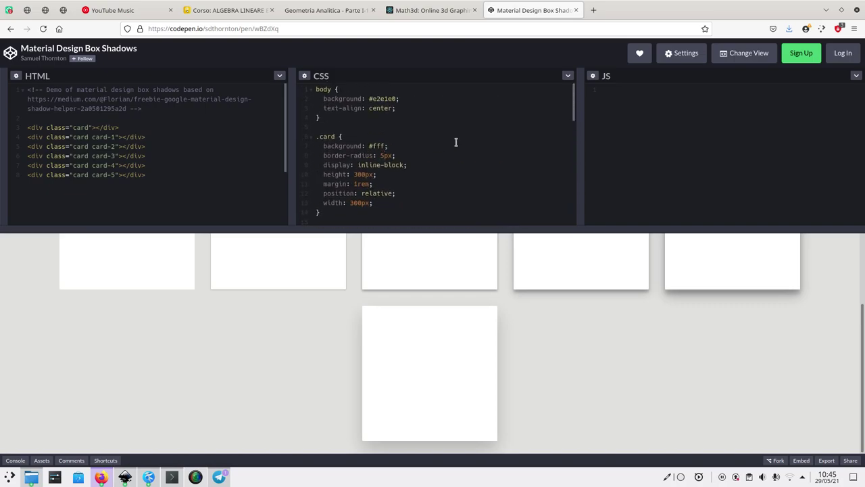
{"action": "left_click_drag", "start_coordinate": [441, 228], "coordinate": [457, 147]}
{"action": "key", "text": "ctrl+plus"}
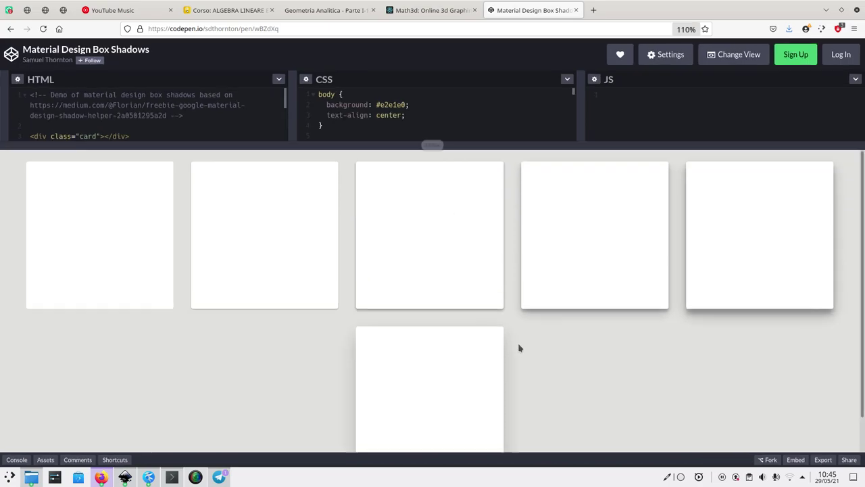
{"action": "key", "text": "ctrl+plus"}
{"action": "key", "text": "ctrl+plus"}
{"action": "key", "text": "ctrl+plus"}
{"action": "key", "text": "ctrl+plus"}
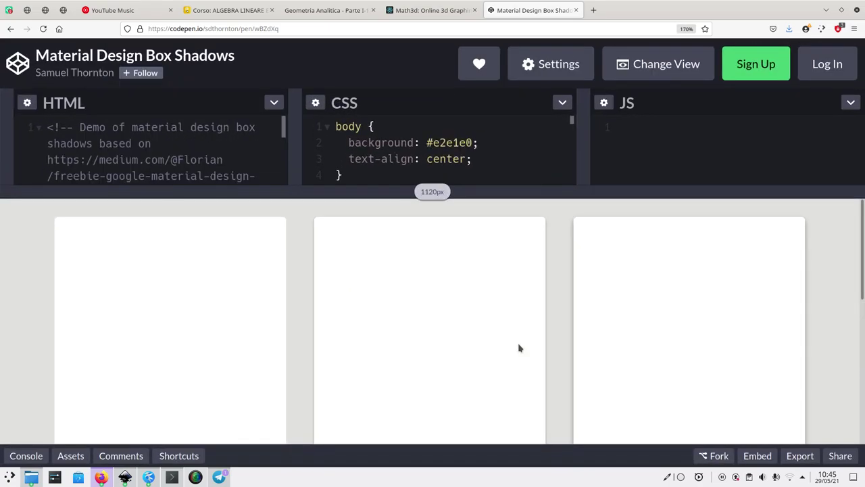
{"action": "scroll", "coordinate": [519, 348], "scroll_direction": "down", "scroll_amount": 3}
{"action": "key", "text": "ctrl+minus"}
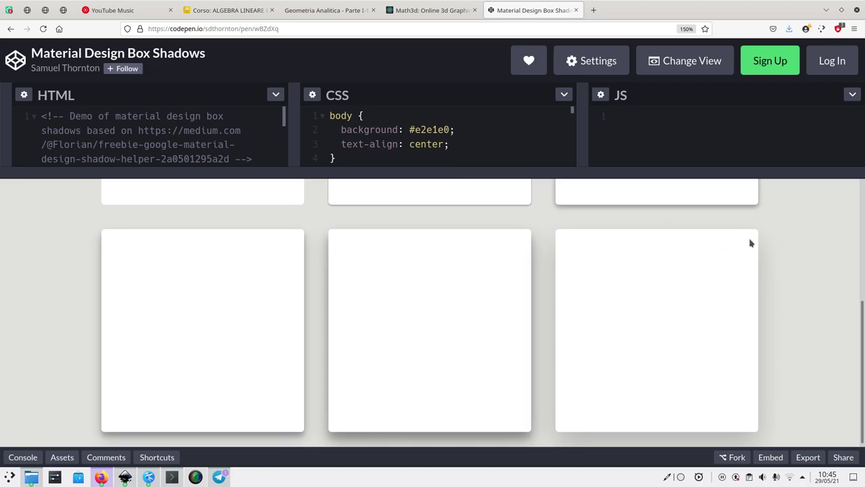
{"action": "scroll", "coordinate": [835, 325], "scroll_direction": "down", "scroll_amount": 1}
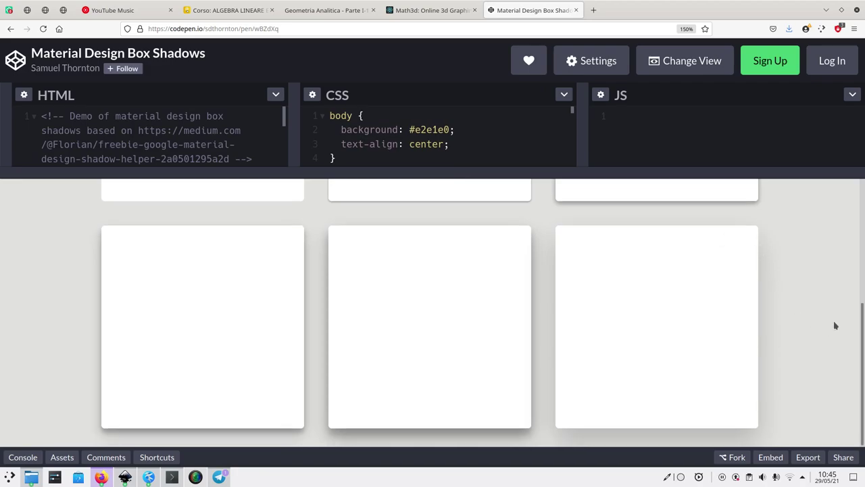
Step: Capture a rectangular screenshot of the .card-5 preview with its shadow and dismiss the capture notification
{"action": "key", "text": "super+shift+Print"}
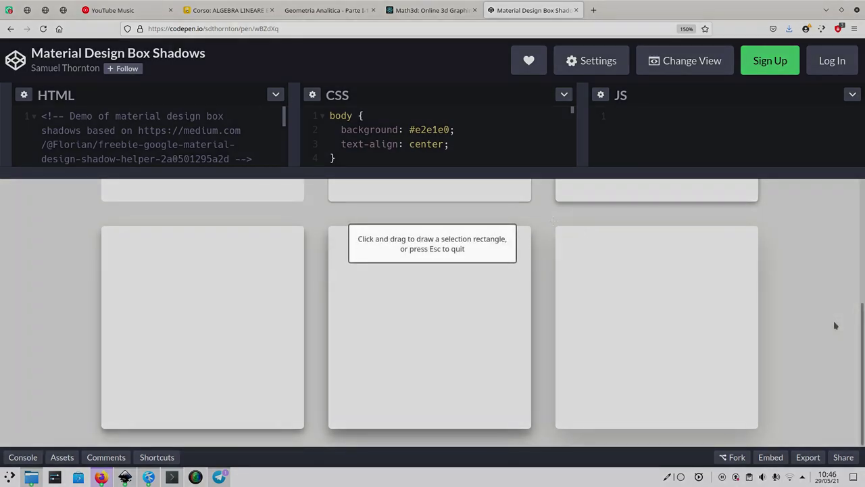
{"action": "left_click_drag", "start_coordinate": [545, 213], "coordinate": [776, 448]}
{"action": "key", "text": "Return"}
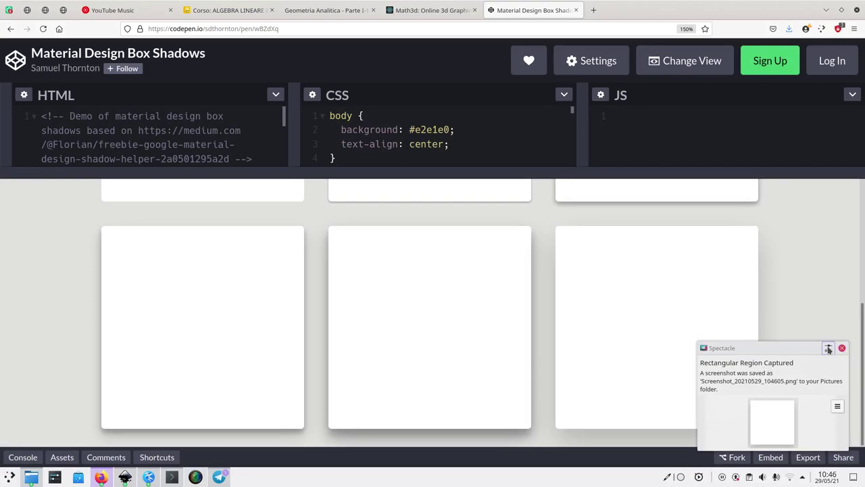
{"action": "left_click", "coordinate": [842, 347]}
Step: Set the body background colour to white in the CSS and restore the large preview area
{"action": "left_click_drag", "start_coordinate": [251, 177], "coordinate": [354, 340]}
{"action": "double_click", "coordinate": [434, 129]}
{"action": "type", "text": "whit"}
{"action": "key", "text": "Return"}
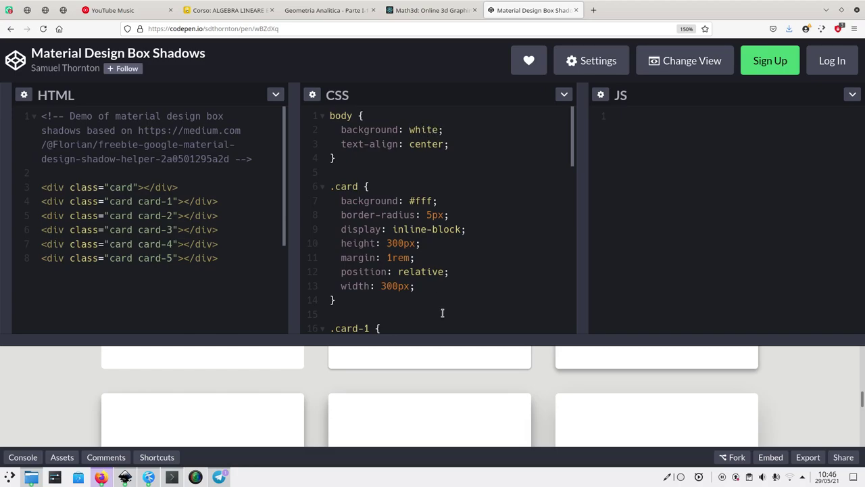
{"action": "left_click_drag", "start_coordinate": [448, 338], "coordinate": [441, 116]}
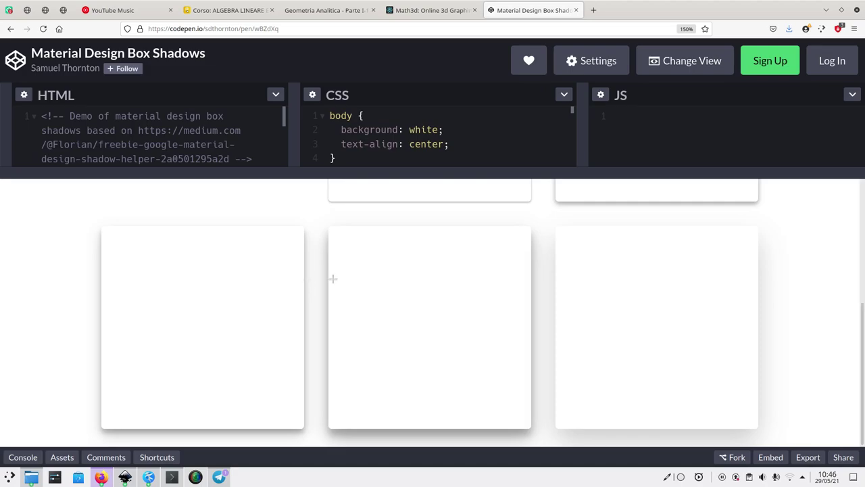
Step: Capture a rectangular screenshot of the .card-5 preview and its full shadow on the white background
{"action": "key", "text": "super+shift+Print"}
{"action": "left_click_drag", "start_coordinate": [534, 208], "coordinate": [798, 446]}
{"action": "key", "text": "Return"}
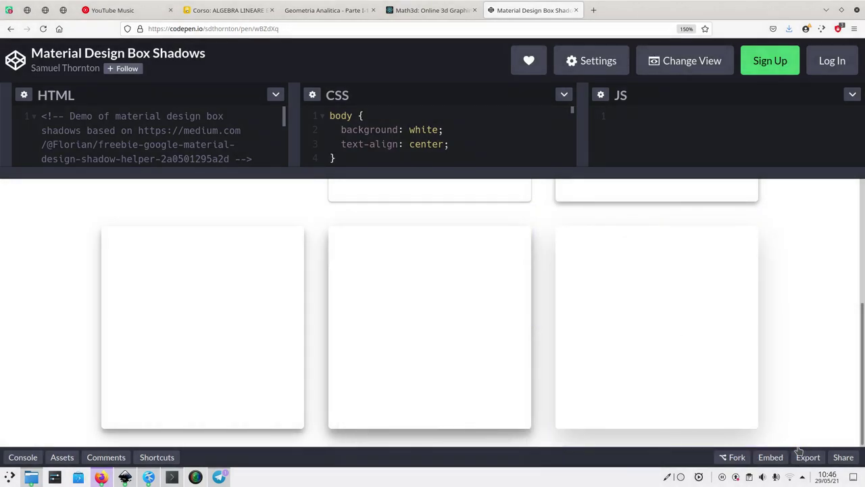
Step: Switch to Inkscape and import Screenshot_20210529_104621.png into background.svgz as an embedded image with the resolution from file
{"action": "key", "text": "ctrl+F8"}
{"action": "left_click", "coordinate": [689, 271]}
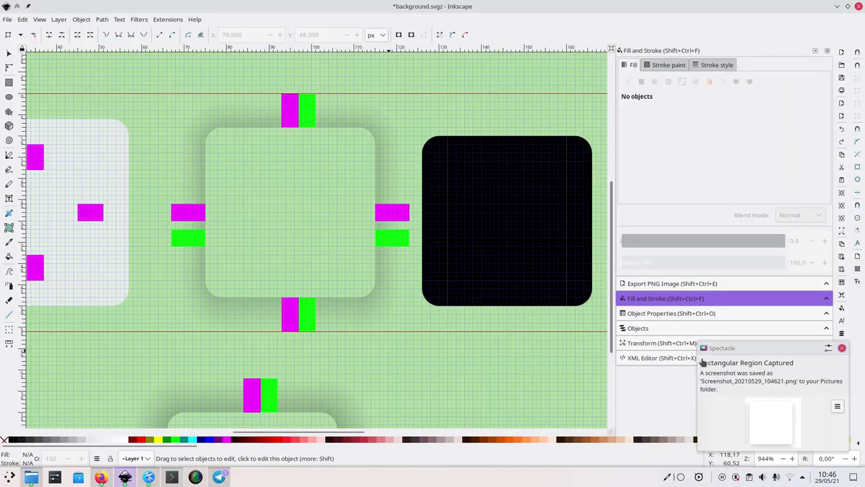
{"action": "key", "text": "grave"}
{"action": "left_click_drag", "start_coordinate": [784, 425], "coordinate": [401, 261]}
{"action": "left_click", "coordinate": [494, 304]}
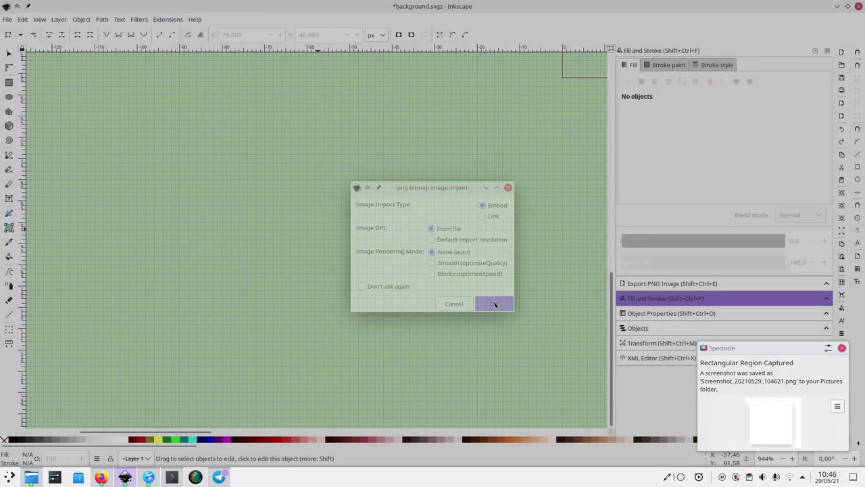
Step: Scale the imported card screenshot down proportionally to about 235 × 212 px
{"action": "scroll", "coordinate": [462, 276], "scroll_direction": "down", "scroll_amount": 3}
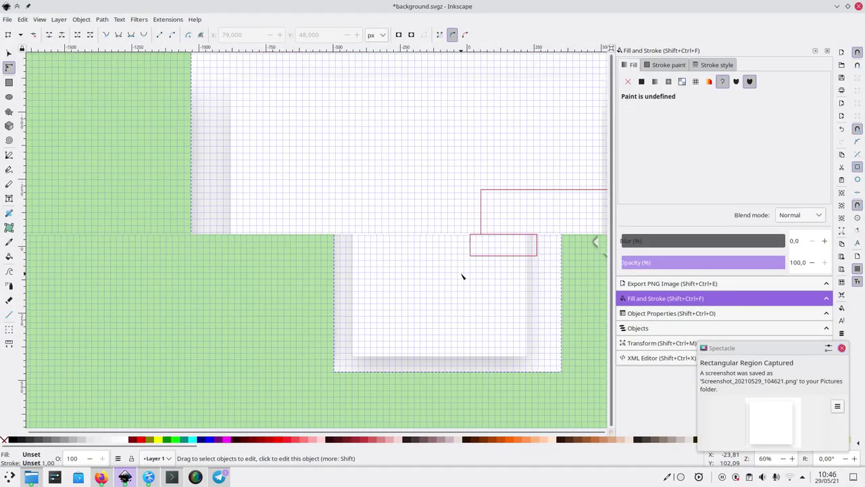
{"action": "left_click_drag", "start_coordinate": [450, 279], "coordinate": [309, 300]}
{"action": "left_click", "coordinate": [9, 53]}
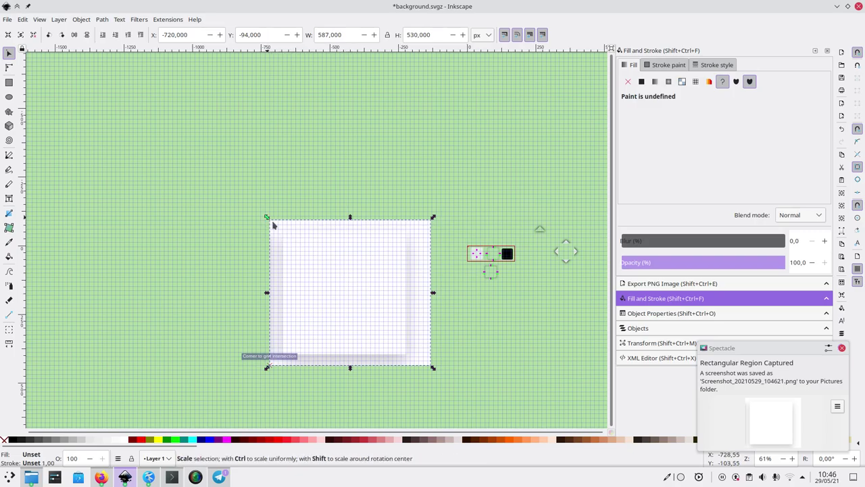
{"action": "left_click_drag", "start_coordinate": [267, 217], "coordinate": [315, 261]}
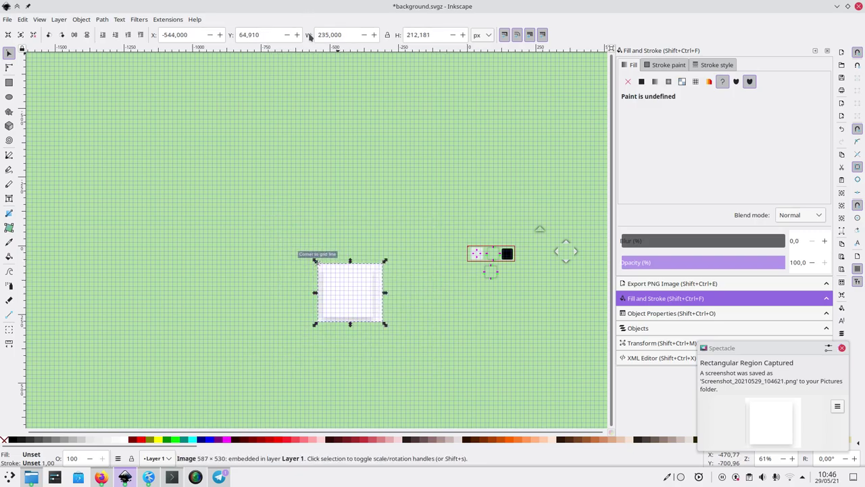
Step: Hide the page grid and deselect the imported card screenshot
{"action": "left_click", "coordinate": [22, 19]}
{"action": "mouse_move", "coordinate": [39, 19]}
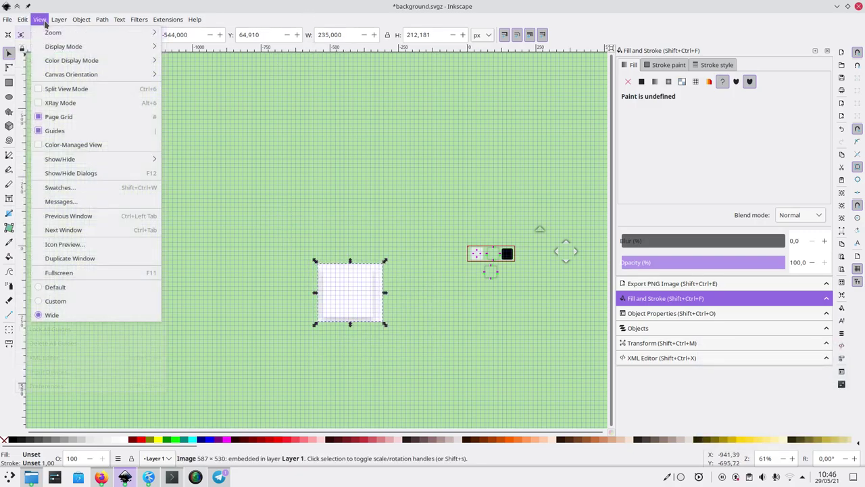
{"action": "left_click", "coordinate": [54, 116]}
{"action": "left_click", "coordinate": [318, 245]}
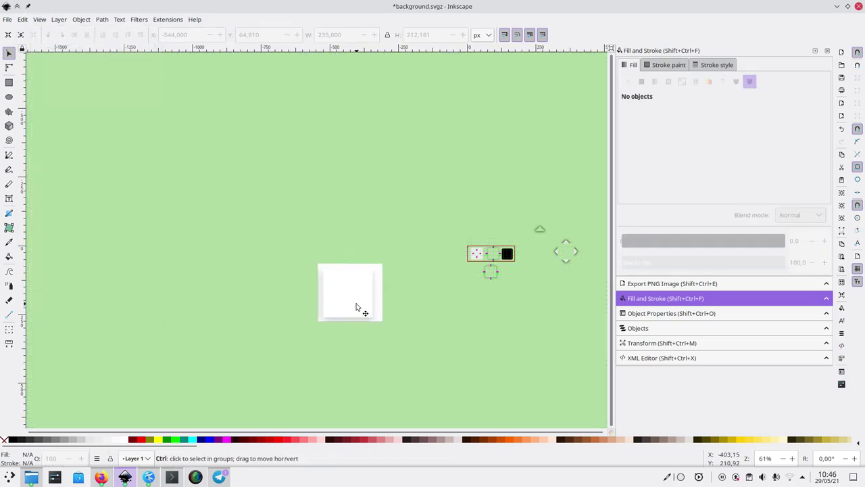
Step: Examine the shadow's gradient around the corners and edges of the imported card screenshot
{"action": "scroll", "coordinate": [357, 305], "scroll_direction": "up", "scroll_amount": 5}
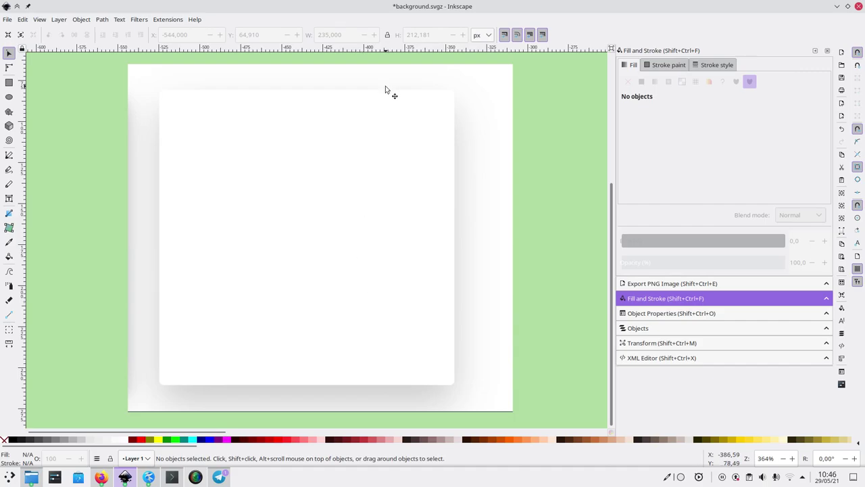
{"action": "scroll", "coordinate": [385, 88], "scroll_direction": "right", "scroll_amount": 3}
{"action": "scroll", "coordinate": [373, 96], "scroll_direction": "up", "scroll_amount": 3}
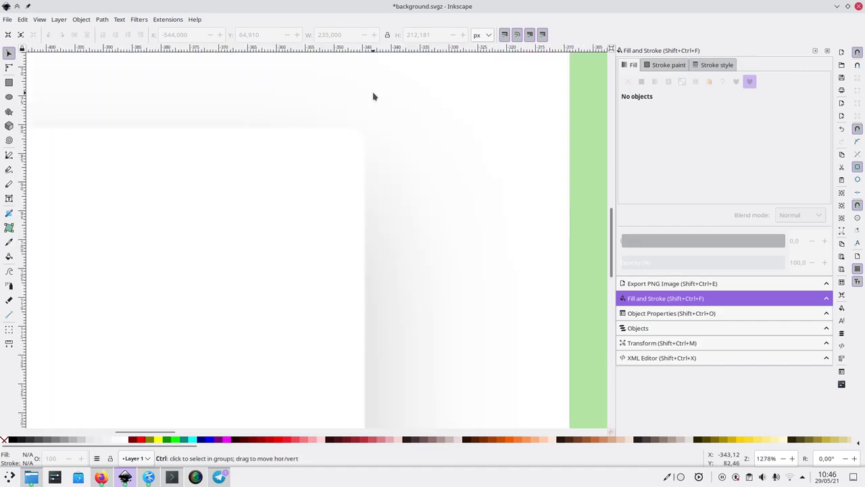
{"action": "scroll", "coordinate": [372, 97], "scroll_direction": "up", "scroll_amount": 3}
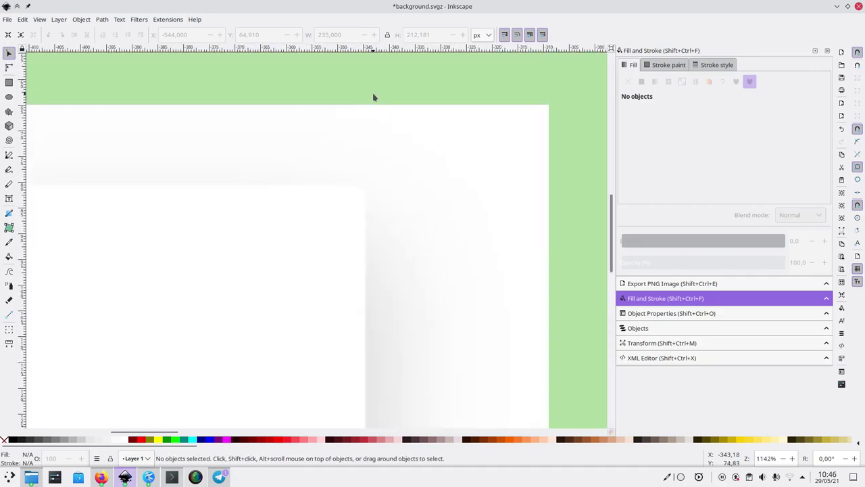
{"action": "scroll", "coordinate": [373, 96], "scroll_direction": "left", "scroll_amount": 5}
{"action": "scroll", "coordinate": [373, 97], "scroll_direction": "left", "scroll_amount": 8}
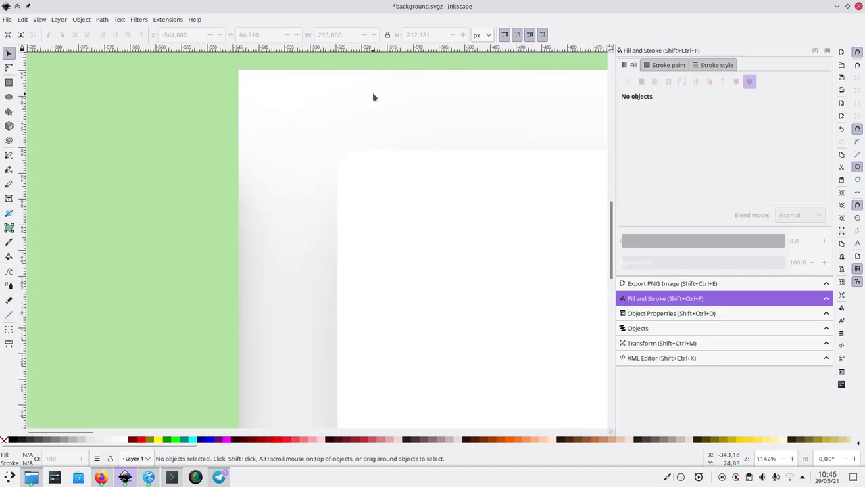
{"action": "scroll", "coordinate": [319, 149], "scroll_direction": "down", "scroll_amount": 2}
{"action": "scroll", "coordinate": [319, 149], "scroll_direction": "down", "scroll_amount": 5}
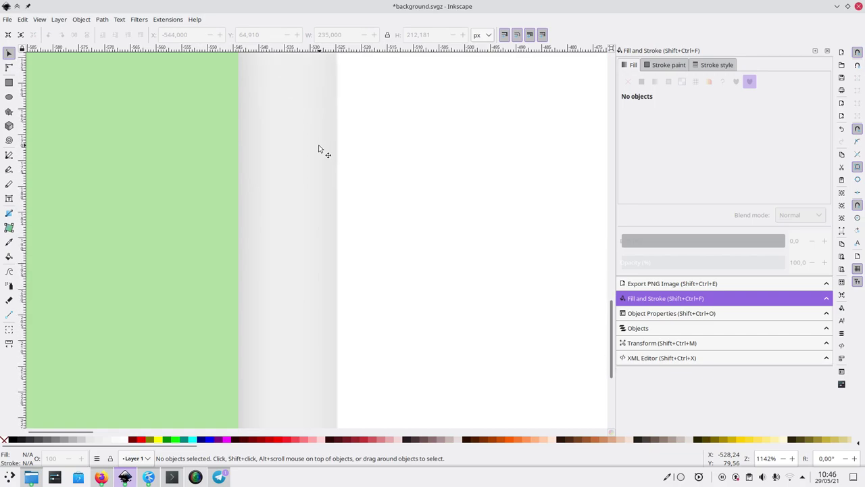
{"action": "scroll", "coordinate": [367, 227], "scroll_direction": "down", "scroll_amount": 3, "text": "ctrl"}
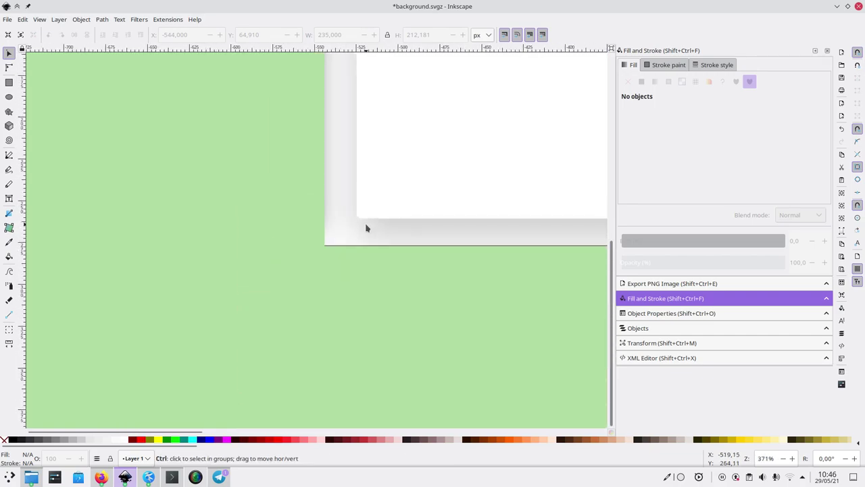
{"action": "scroll", "coordinate": [367, 227], "scroll_direction": "up", "scroll_amount": 5, "text": "ctrl"}
{"action": "scroll", "coordinate": [367, 226], "scroll_direction": "right", "scroll_amount": 15}
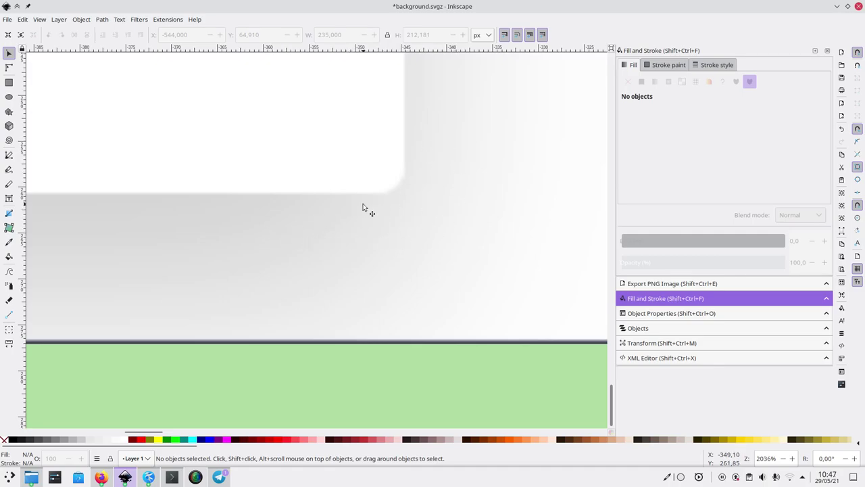
{"action": "scroll", "coordinate": [245, 198], "scroll_direction": "left", "scroll_amount": 15}
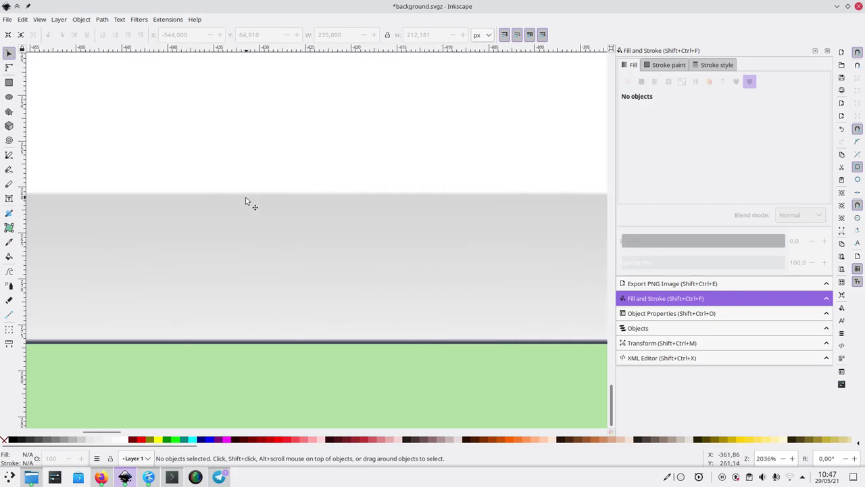
{"action": "scroll", "coordinate": [245, 197], "scroll_direction": "right", "scroll_amount": 6}
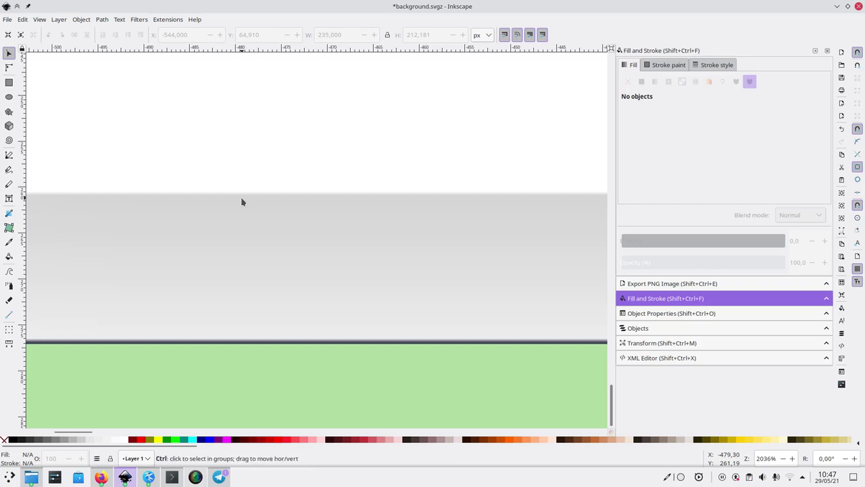
{"action": "scroll", "coordinate": [241, 197], "scroll_direction": "down", "scroll_amount": 7}
{"action": "scroll", "coordinate": [240, 197], "scroll_direction": "up", "scroll_amount": 3}
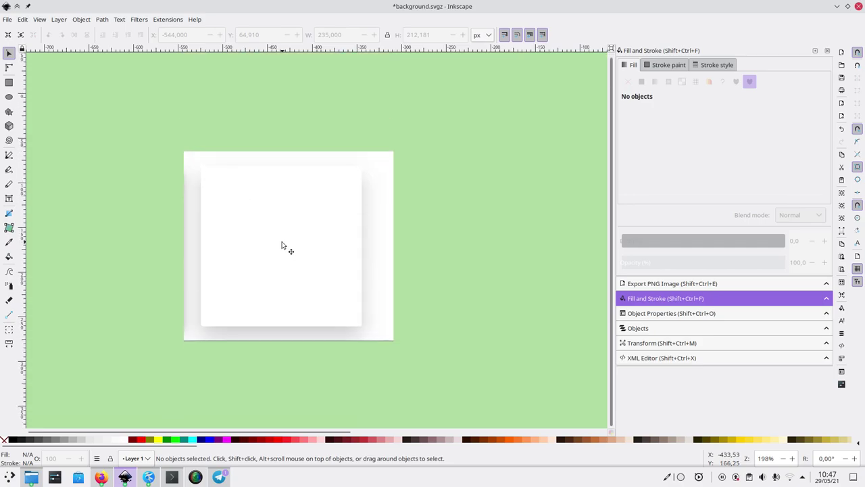
Step: Move the imported card screenshot about 26 px to the right and deselect it
{"action": "left_click_drag", "start_coordinate": [227, 224], "coordinate": [252, 225]}
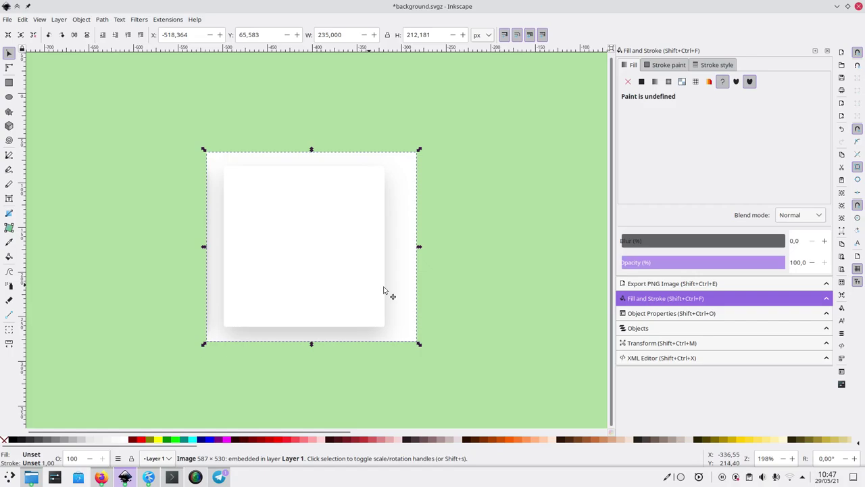
{"action": "left_click", "coordinate": [551, 305]}
{"action": "scroll", "coordinate": [550, 305], "scroll_direction": "right", "scroll_amount": 2}
Step: Draw a rectangle about 167 × 156 px between the card screenshot and the page, with a vertical corner radius of about 11.4 px
{"action": "key", "text": "r"}
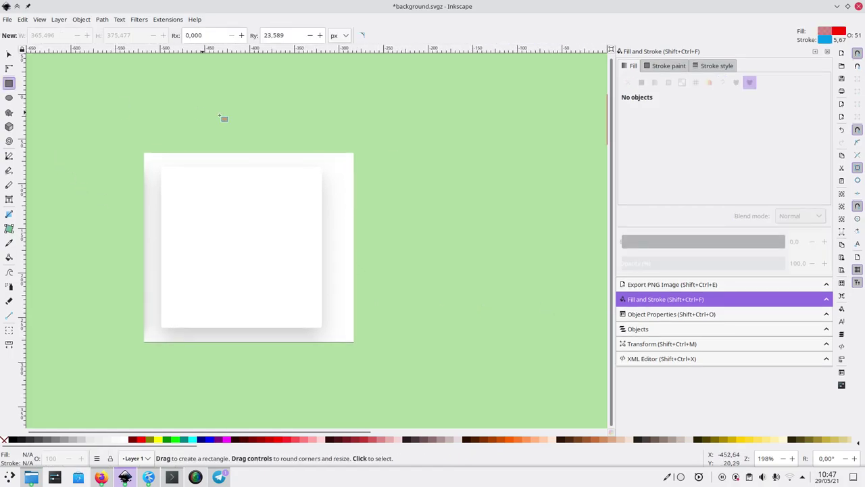
{"action": "scroll", "coordinate": [241, 125], "scroll_direction": "right", "scroll_amount": 4}
{"action": "mouse_move", "coordinate": [381, 181]}
{"action": "left_mouse_down"}
{"action": "mouse_move", "coordinate": [439, 246]}
{"action": "mouse_move", "coordinate": [504, 292]}
{"action": "left_mouse_up"}
{"action": "key", "text": "s"}
{"action": "left_click_drag", "start_coordinate": [431, 270], "coordinate": [335, 266]}
{"action": "left_click_drag", "start_coordinate": [418, 323], "coordinate": [449, 352]}
{"action": "key", "text": "r"}
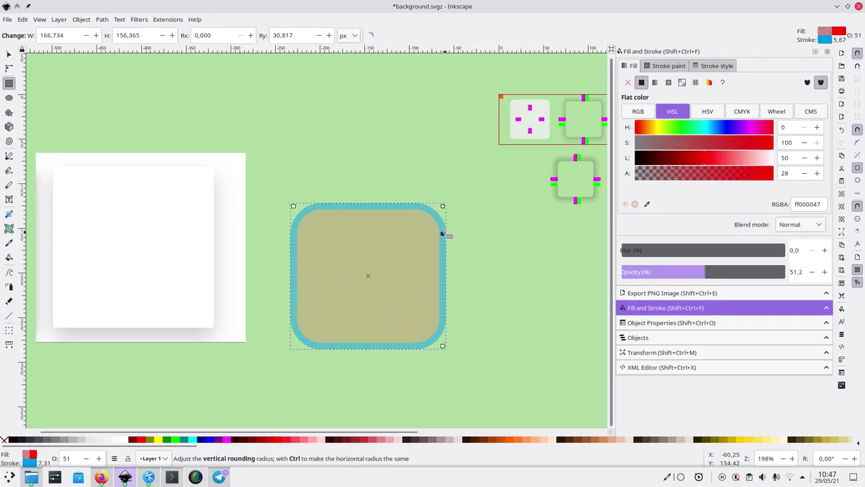
{"action": "left_click_drag", "start_coordinate": [442, 233], "coordinate": [442, 216]}
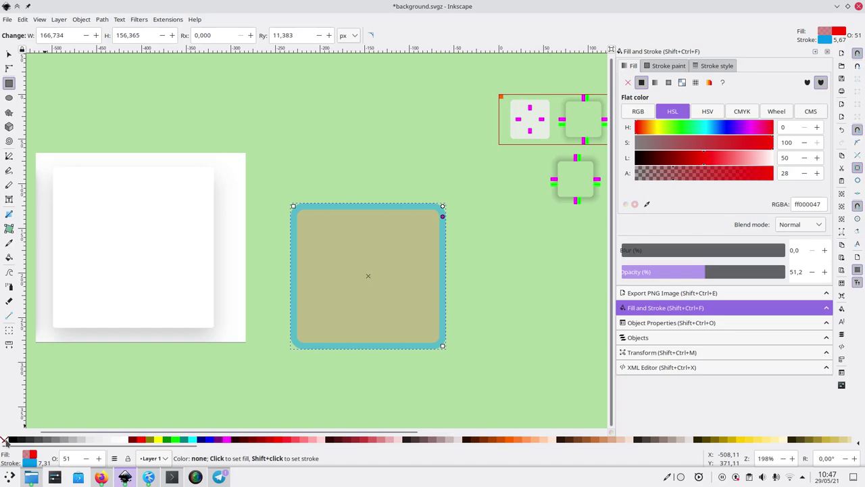
Step: Remove the rectangle's stroke and give it a white fill with alpha 100 and 100% object opacity
{"action": "left_click", "coordinate": [5, 441], "text": "shift"}
{"action": "left_click", "coordinate": [125, 441]}
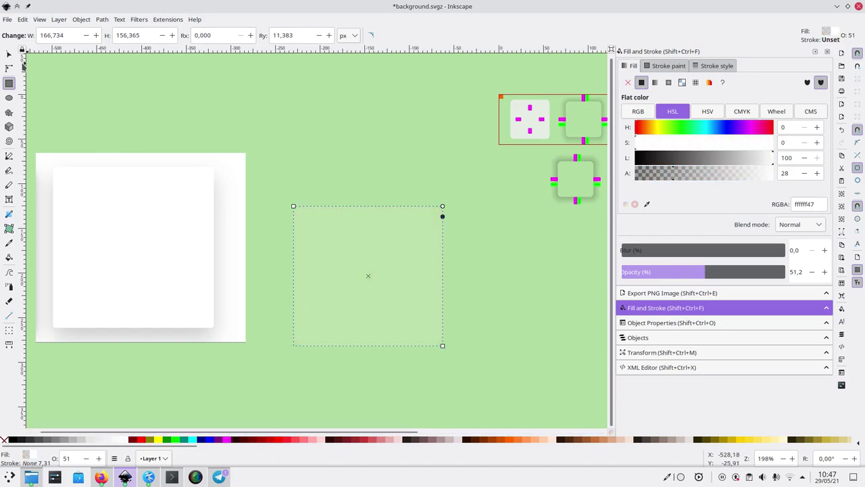
{"action": "left_click", "coordinate": [9, 53]}
{"action": "left_click_drag", "start_coordinate": [715, 271], "coordinate": [808, 273]}
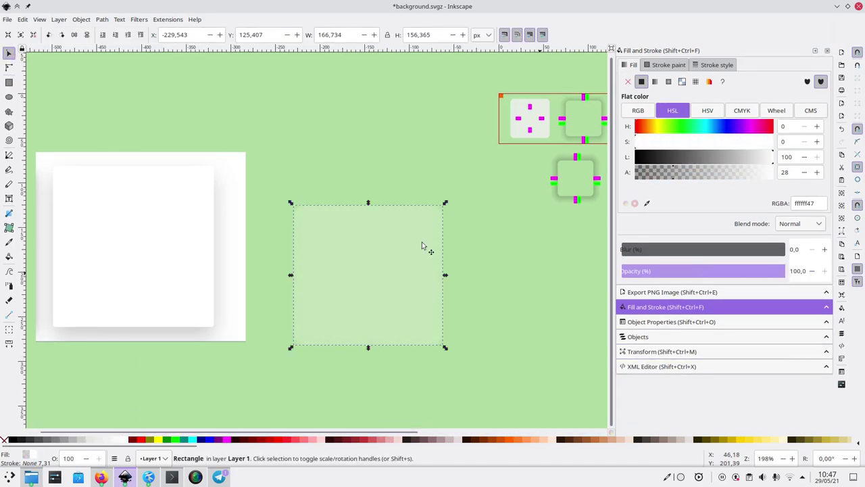
{"action": "left_click_drag", "start_coordinate": [742, 173], "coordinate": [772, 173]}
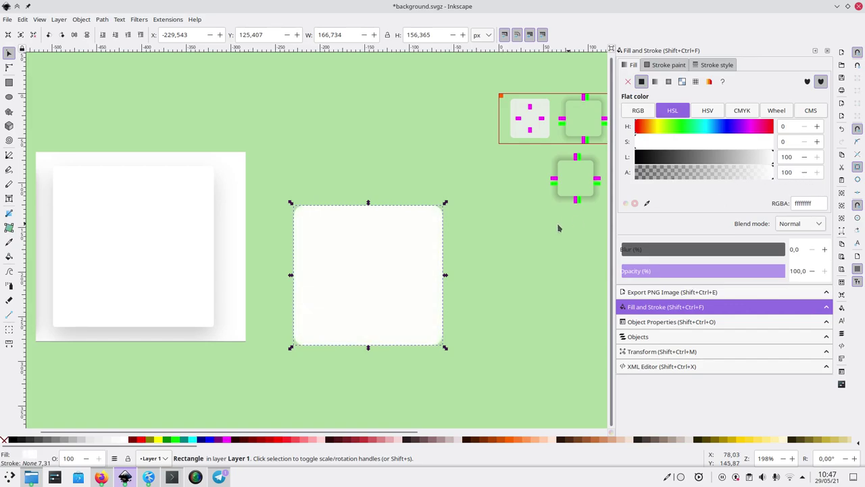
Step: Set the white rectangle's fill alpha to 97 and place a black copy behind it with 17% blur and 42.9% opacity
{"action": "left_click", "coordinate": [558, 227]}
{"action": "left_click", "coordinate": [352, 268]}
{"action": "left_click_drag", "start_coordinate": [657, 157], "coordinate": [580, 156]}
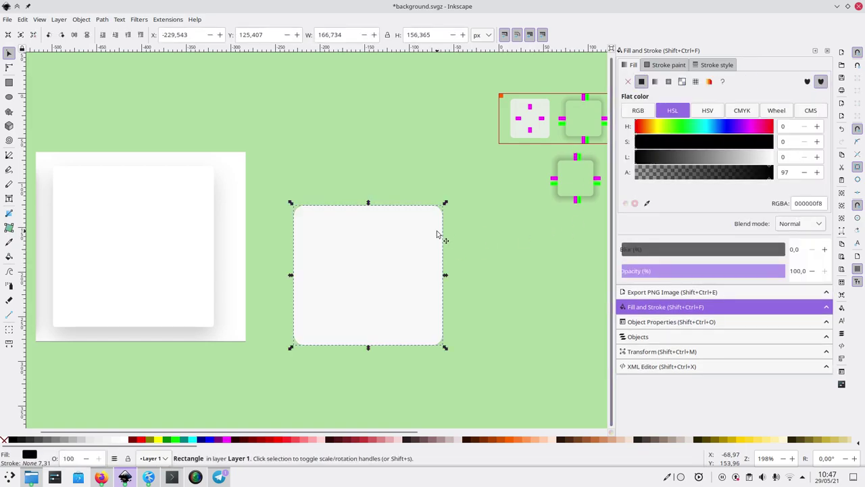
{"action": "left_click_drag", "start_coordinate": [826, 251], "coordinate": [824, 253]}
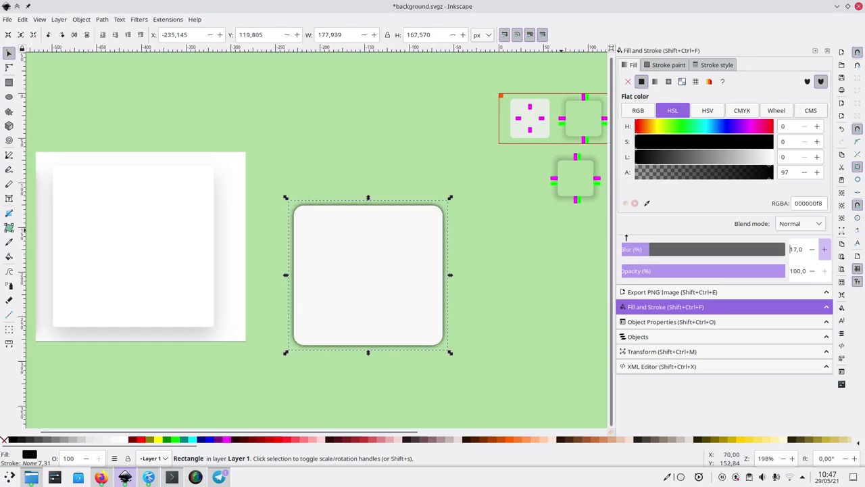
{"action": "left_click", "coordinate": [692, 276]}
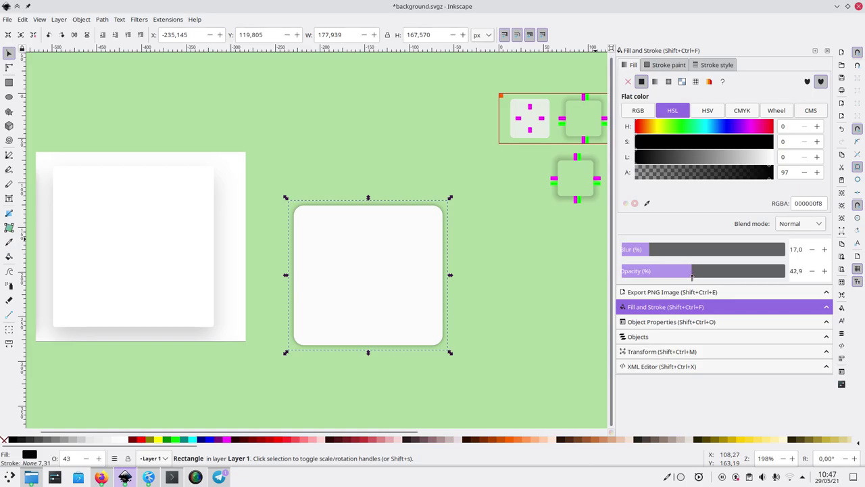
Step: Move the blurred black rectangle down 2 px behind the white one and deselect it
{"action": "left_click", "coordinate": [479, 268]}
{"action": "left_click", "coordinate": [392, 280]}
{"action": "left_click", "coordinate": [481, 259]}
{"action": "left_click", "coordinate": [408, 275]}
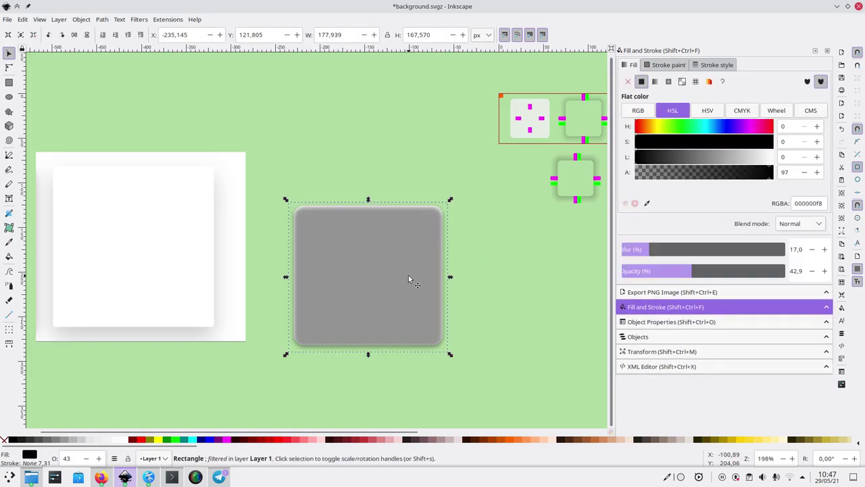
{"action": "left_click", "coordinate": [509, 301]}
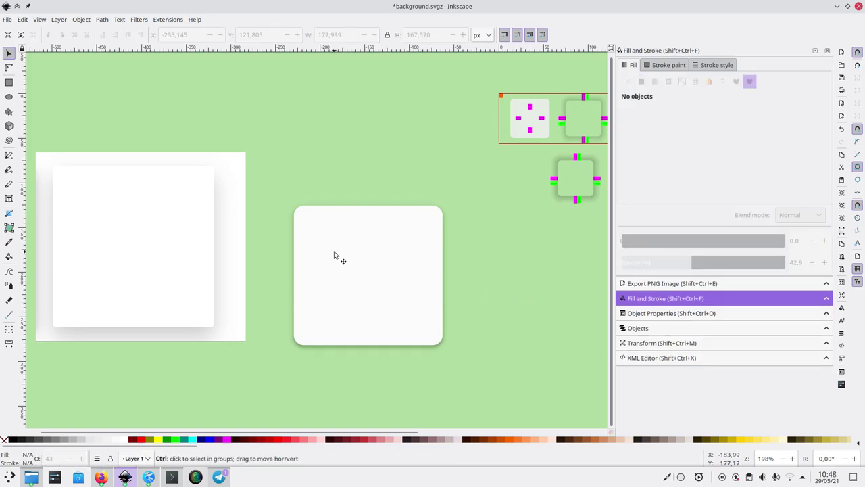
Step: Increase the black shadow rectangle's blur to 35.3% and move it down another 4 px
{"action": "scroll", "coordinate": [334, 256], "scroll_direction": "up", "scroll_amount": 1}
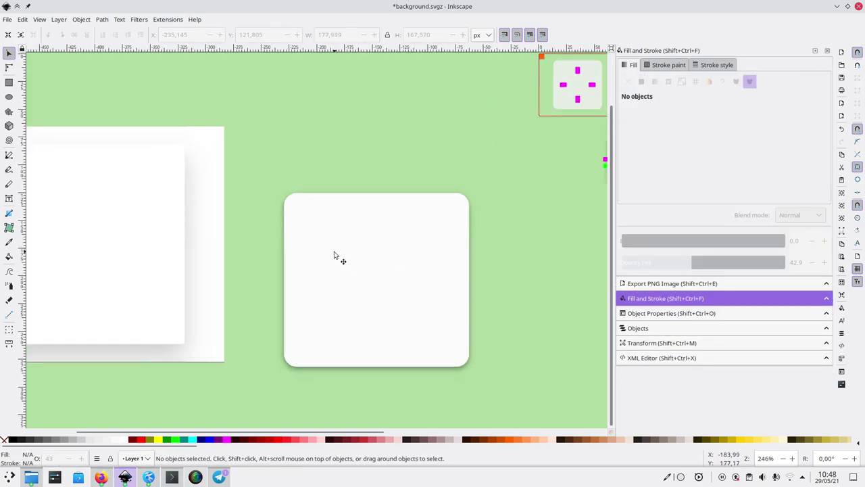
{"action": "left_click", "coordinate": [311, 356]}
{"action": "left_click", "coordinate": [303, 391]}
{"action": "key", "text": "Tab"}
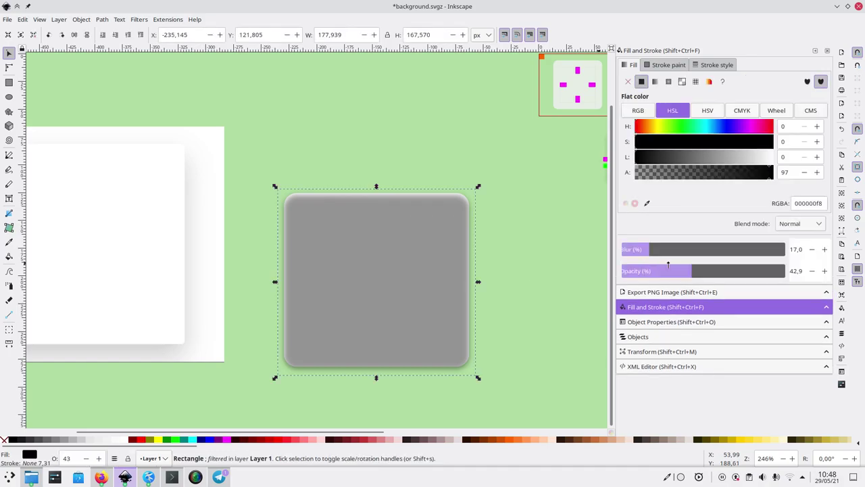
{"action": "left_click_drag", "start_coordinate": [649, 252], "coordinate": [679, 258]}
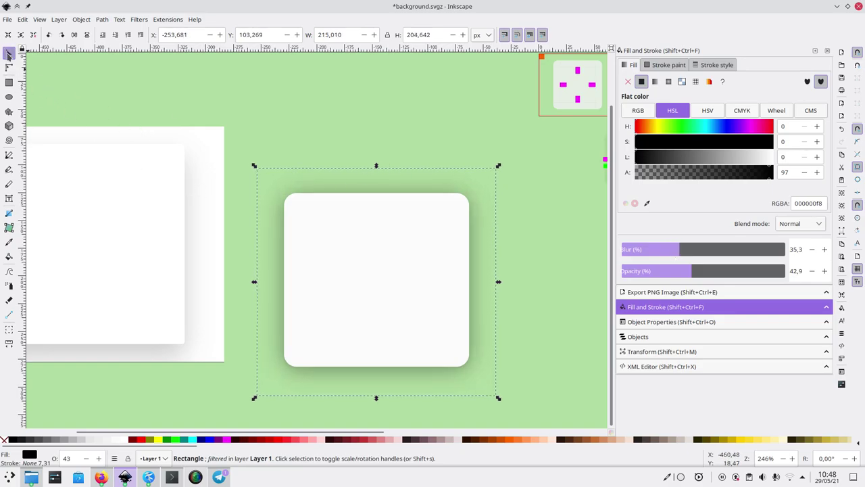
{"action": "key", "text": "Down"}
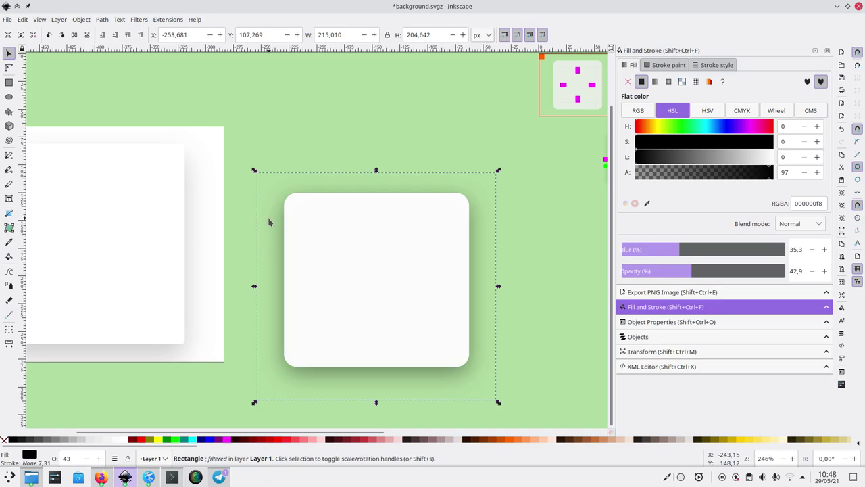
{"action": "key", "text": "Down"}
{"action": "left_click", "coordinate": [310, 122]}
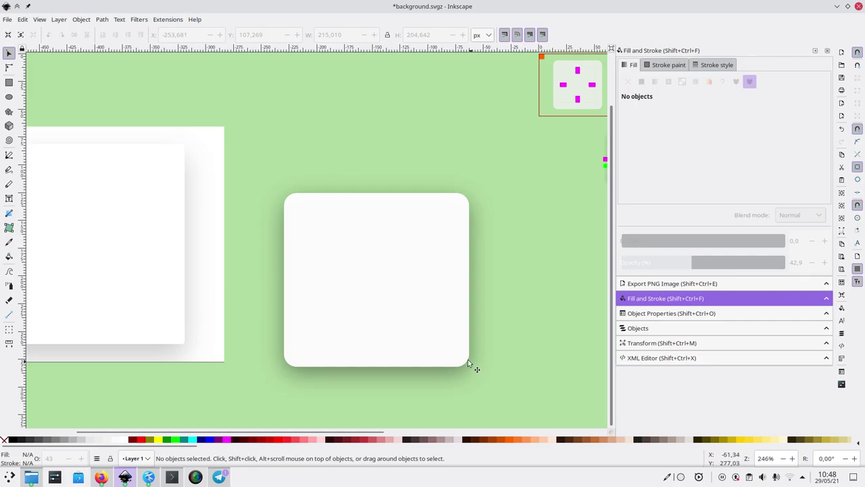
Step: Move the reference card screenshot about 81 px left and 31 px down, away from the new shadowed rectangle
{"action": "scroll", "coordinate": [468, 359], "scroll_direction": "up", "scroll_amount": 9}
{"action": "scroll", "coordinate": [467, 359], "scroll_direction": "right", "scroll_amount": 6}
{"action": "scroll", "coordinate": [406, 284], "scroll_direction": "down", "scroll_amount": 11}
{"action": "scroll", "coordinate": [372, 201], "scroll_direction": "up", "scroll_amount": 1}
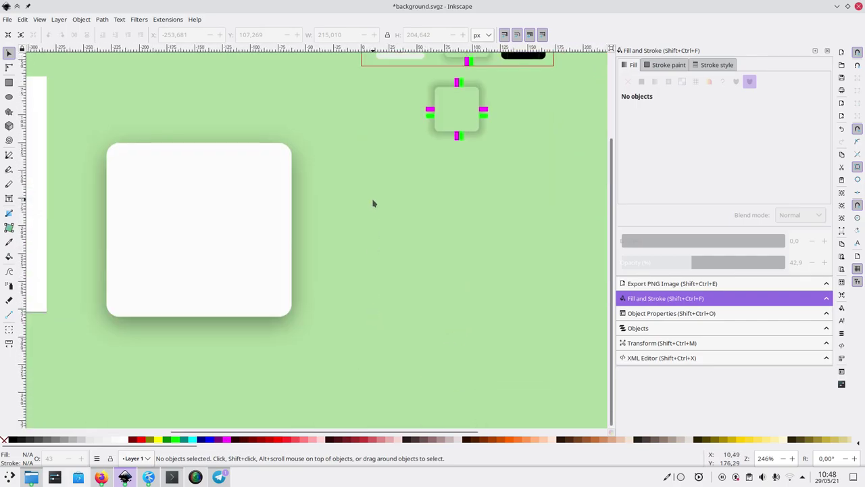
{"action": "scroll", "coordinate": [353, 195], "scroll_direction": "left", "scroll_amount": 4}
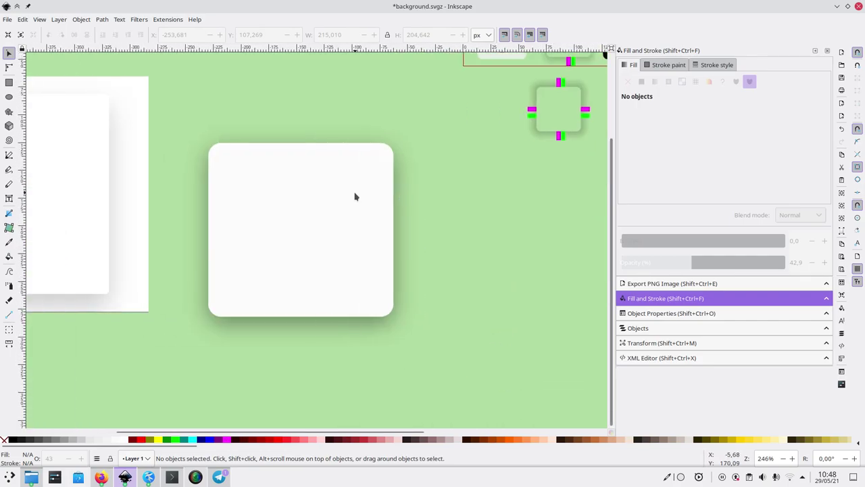
{"action": "left_click", "coordinate": [100, 251]}
{"action": "scroll", "coordinate": [153, 254], "scroll_direction": "left", "scroll_amount": 1}
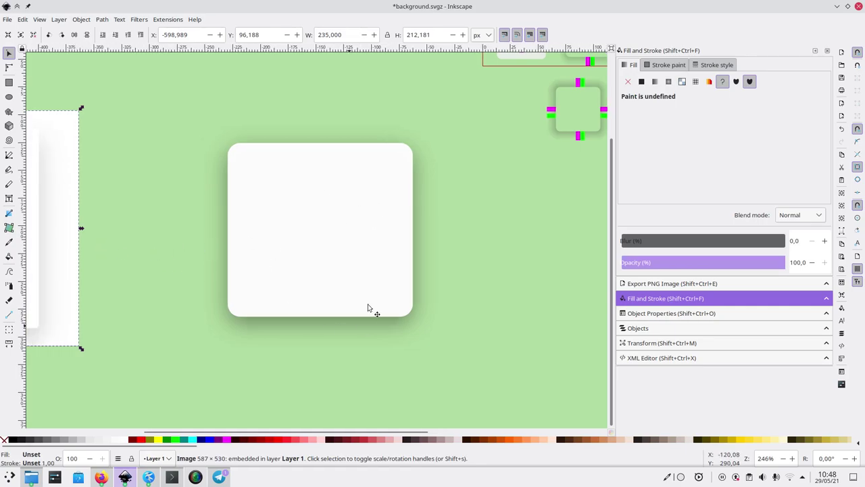
Step: Select the blurred shadow rectangle beneath the white one and reduce its opacity to 36.6%
{"action": "left_click", "coordinate": [228, 255]}
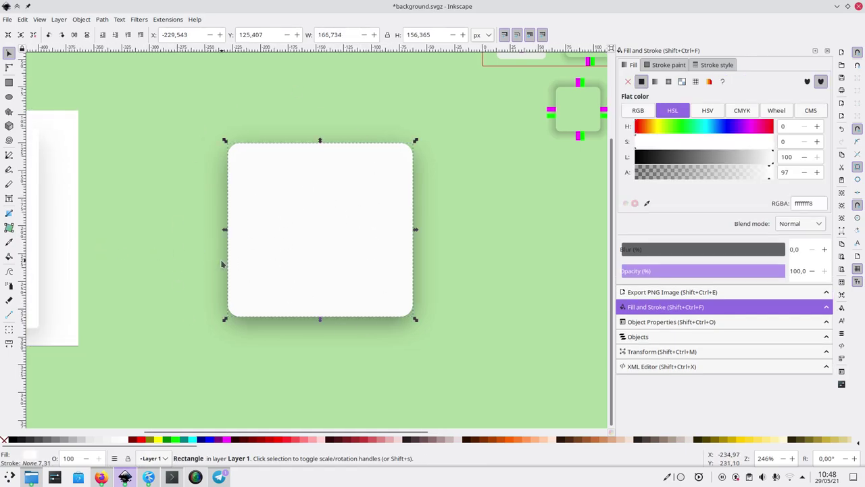
{"action": "left_click", "coordinate": [221, 264]}
{"action": "left_click", "coordinate": [278, 253]}
{"action": "key", "text": "ctrl+shift+v"}
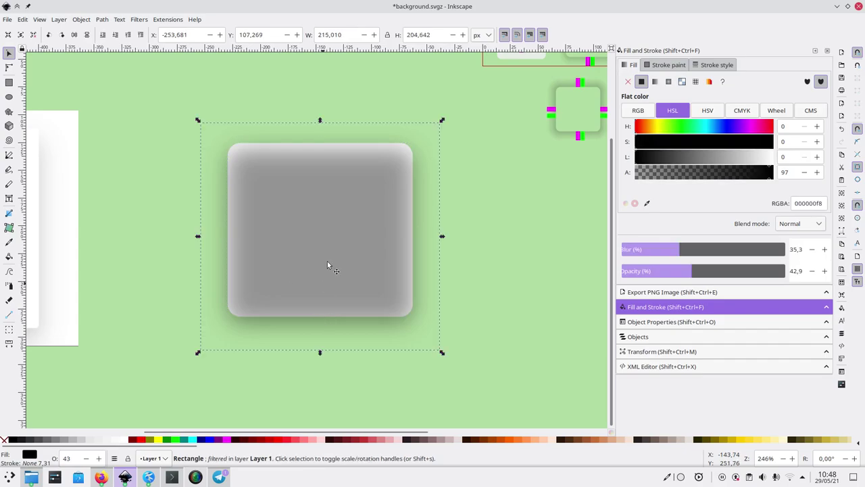
{"action": "left_click", "coordinate": [682, 272]}
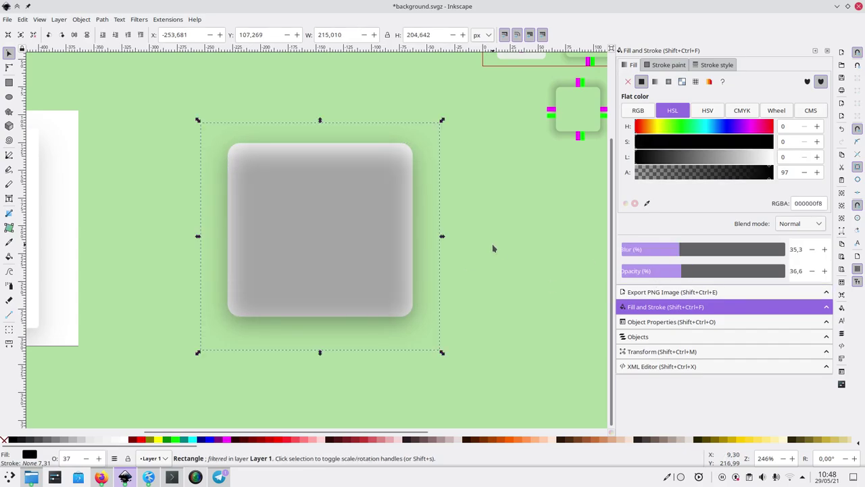
Step: Reduce the opacity of the blurred shadow rectangle under the white card to 28.7% and deselect it
{"action": "left_click_drag", "start_coordinate": [715, 272], "coordinate": [668, 269]}
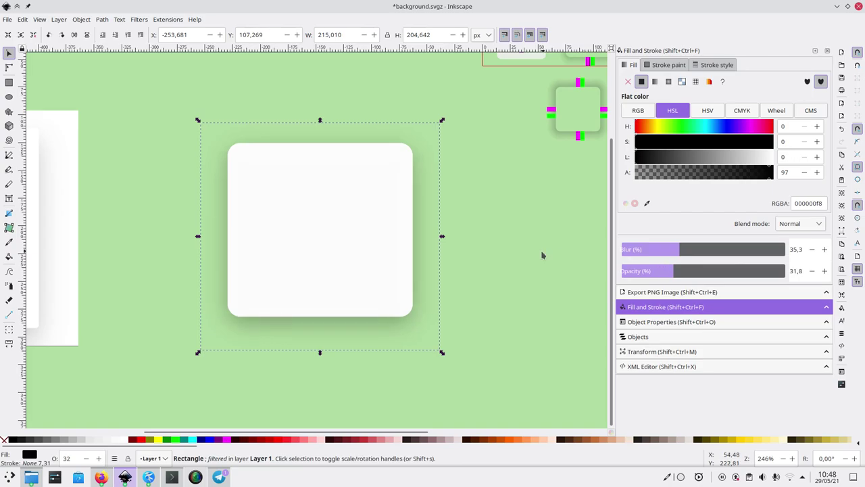
{"action": "left_click_drag", "start_coordinate": [669, 276], "coordinate": [664, 277]}
{"action": "left_click", "coordinate": [503, 237]}
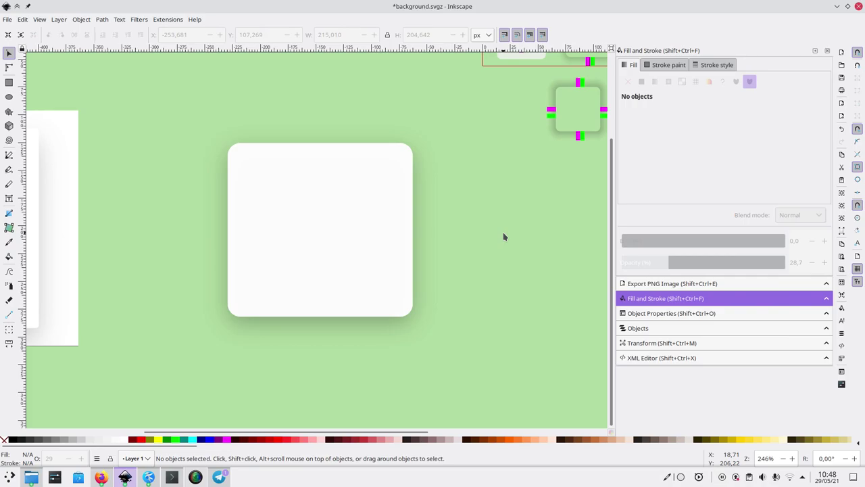
Step: Select the blurred shadow rectangle beneath the white card, move it down 2 px and deselect it
{"action": "scroll", "coordinate": [503, 237], "scroll_direction": "right", "scroll_amount": 1}
{"action": "scroll", "coordinate": [504, 237], "scroll_direction": "left", "scroll_amount": 6}
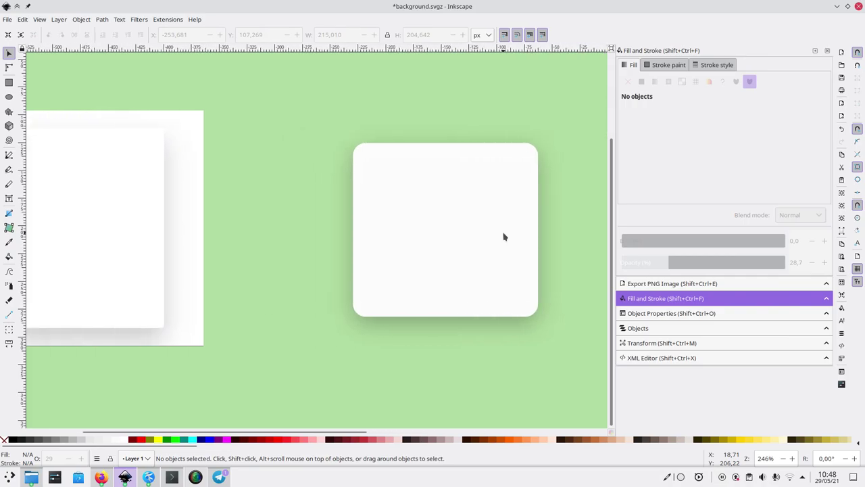
{"action": "scroll", "coordinate": [504, 236], "scroll_direction": "right", "scroll_amount": 1}
{"action": "left_click", "coordinate": [467, 243]}
{"action": "left_click", "coordinate": [560, 218]}
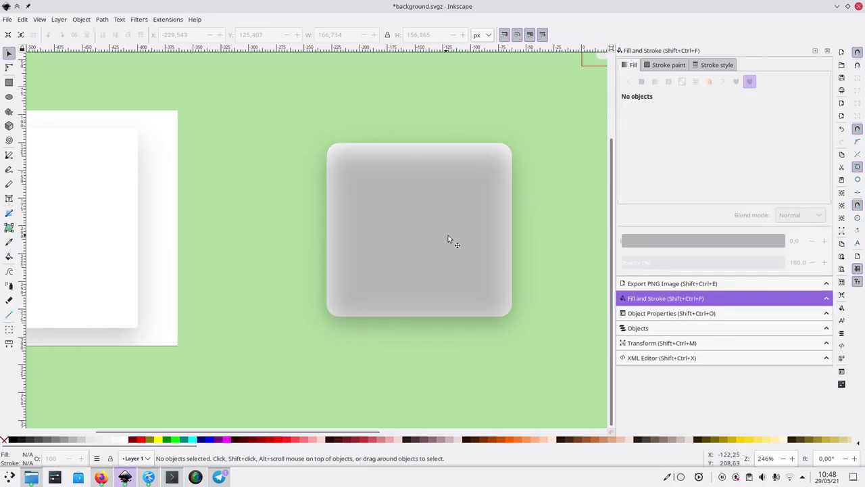
{"action": "left_click", "coordinate": [448, 239]}
{"action": "key", "text": "Down"}
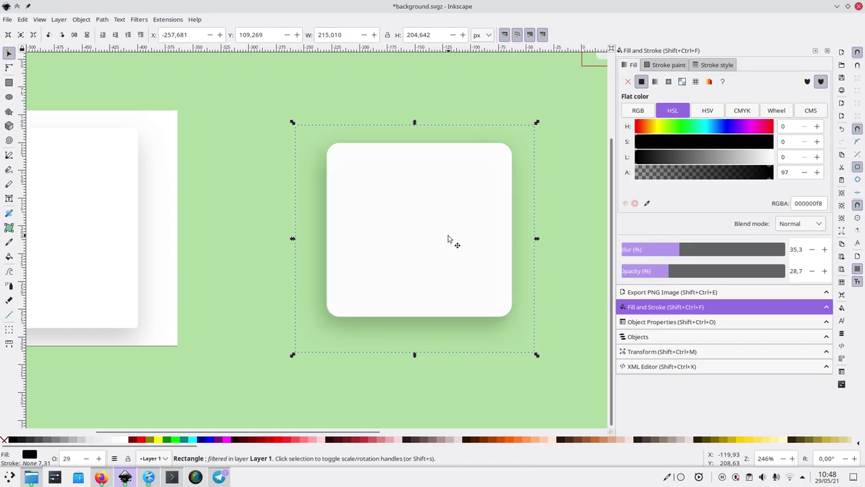
{"action": "key", "text": "Down"}
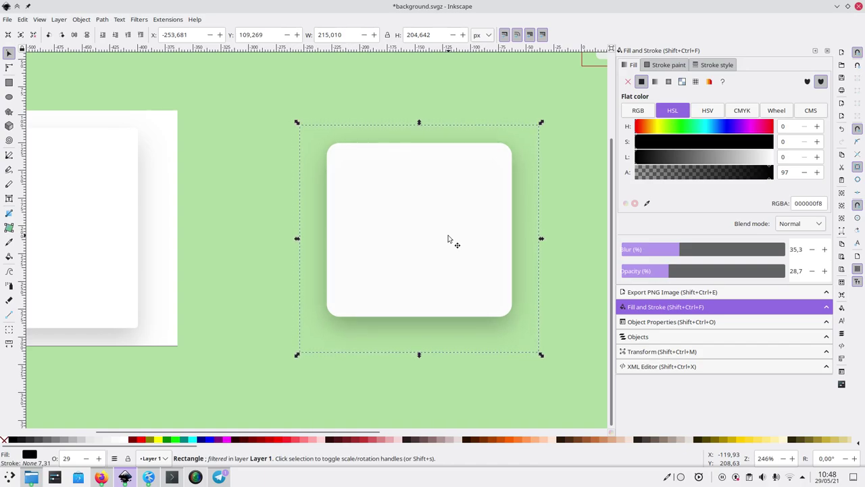
{"action": "key", "text": "Up"}
{"action": "left_click", "coordinate": [414, 385]}
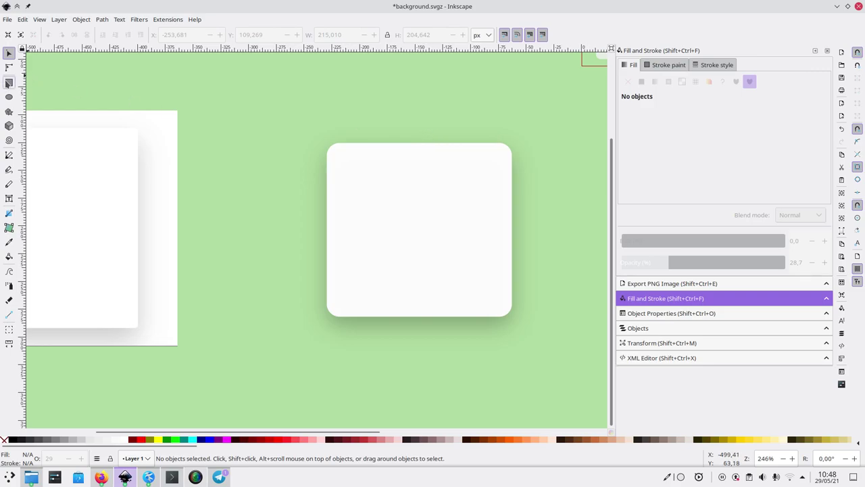
Step: Draw a rectangle about 150.5 × 252.2 px over the card's left part and use it to clip the card and its shadow
{"action": "left_click", "coordinate": [9, 83]}
{"action": "mouse_move", "coordinate": [261, 89]}
{"action": "left_mouse_down"}
{"action": "mouse_move", "coordinate": [436, 359]}
{"action": "mouse_move", "coordinate": [427, 359]}
{"action": "mouse_move", "coordinate": [427, 368]}
{"action": "left_mouse_up"}
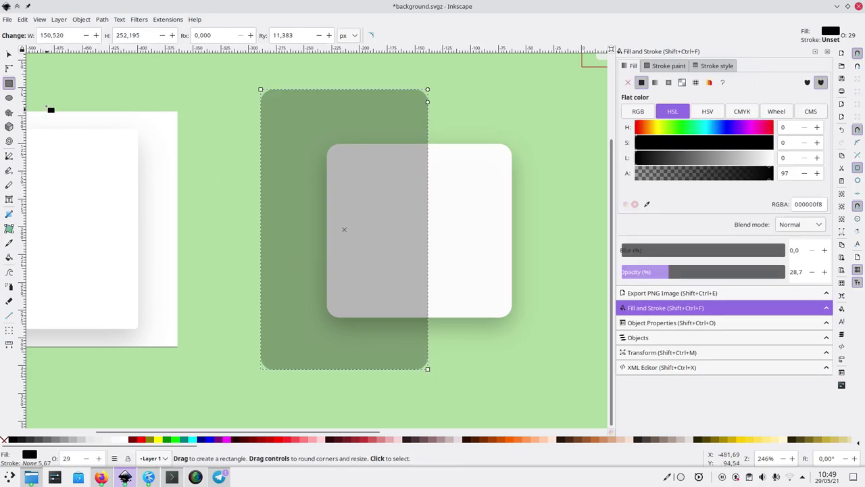
{"action": "left_click", "coordinate": [8, 54]}
{"action": "left_click_drag", "start_coordinate": [566, 353], "coordinate": [254, 107]}
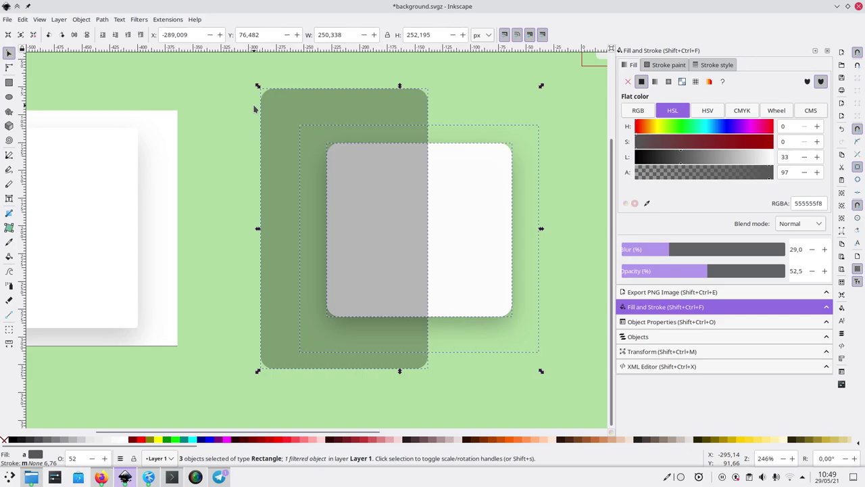
{"action": "right_click", "coordinate": [305, 148]}
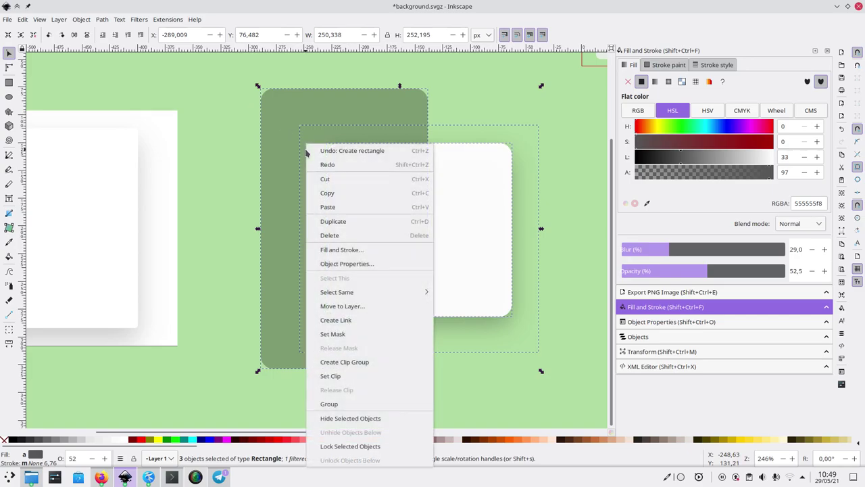
{"action": "left_click", "coordinate": [344, 375]}
{"action": "left_click", "coordinate": [492, 325]}
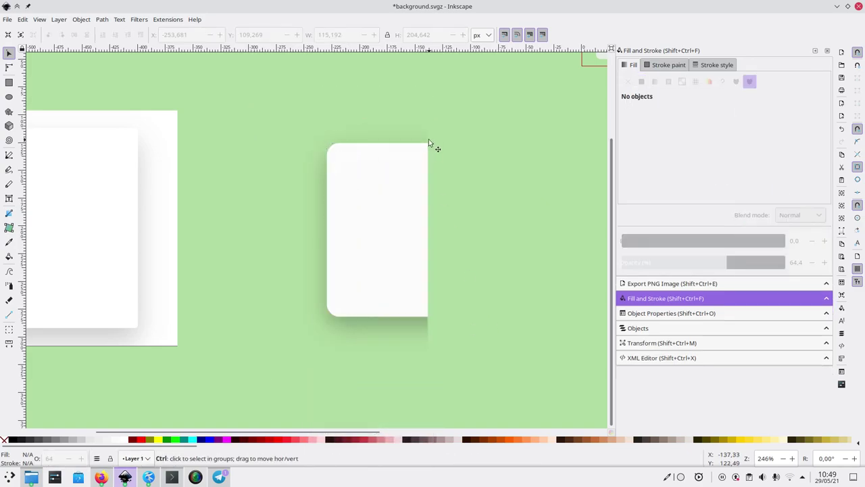
Step: Draw a square-cornered rectangle about 10.4 × 13.6 px beside the clipped shadow, with its base level with the card's top edge
{"action": "scroll", "coordinate": [429, 139], "scroll_direction": "up", "scroll_amount": 7, "text": "ctrl"}
{"action": "scroll", "coordinate": [425, 143], "scroll_direction": "up", "scroll_amount": 5}
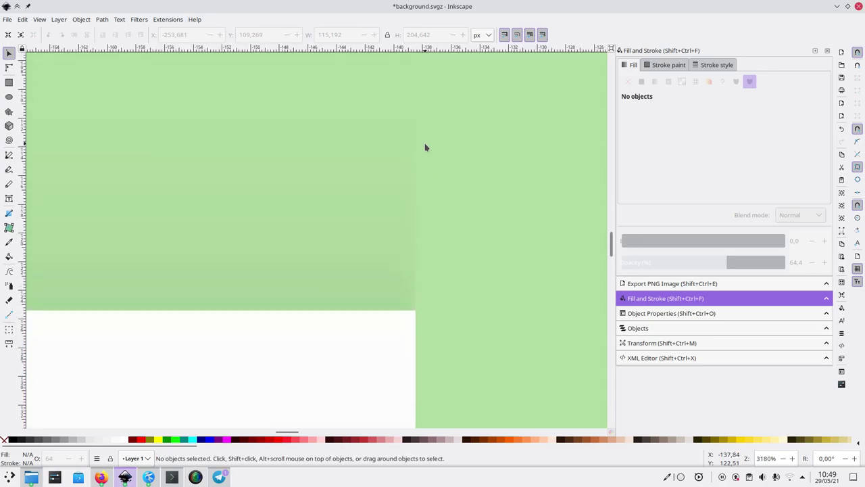
{"action": "left_click", "coordinate": [8, 83]}
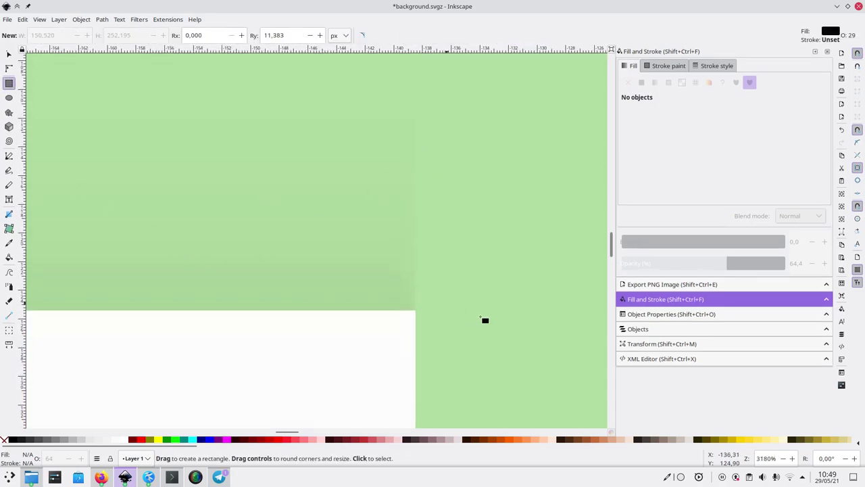
{"action": "left_click_drag", "start_coordinate": [416, 310], "coordinate": [563, 116]}
{"action": "scroll", "coordinate": [508, 180], "scroll_direction": "right", "scroll_amount": 5}
{"action": "left_click_drag", "start_coordinate": [415, 192], "coordinate": [414, 113]}
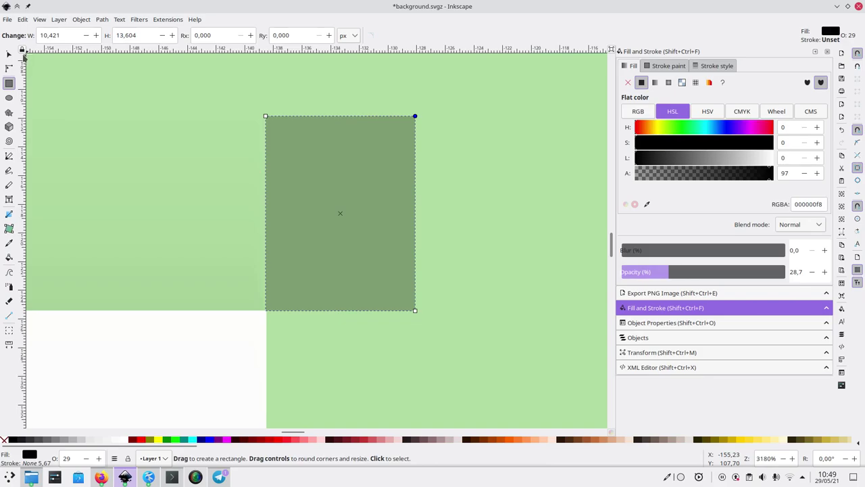
Step: Give the small rectangle a vertical linear gradient fading from black at its base to transparent at its top
{"action": "left_click", "coordinate": [655, 82]}
{"action": "left_click_drag", "start_coordinate": [266, 213], "coordinate": [346, 310]}
{"action": "left_click_drag", "start_coordinate": [413, 215], "coordinate": [345, 117]}
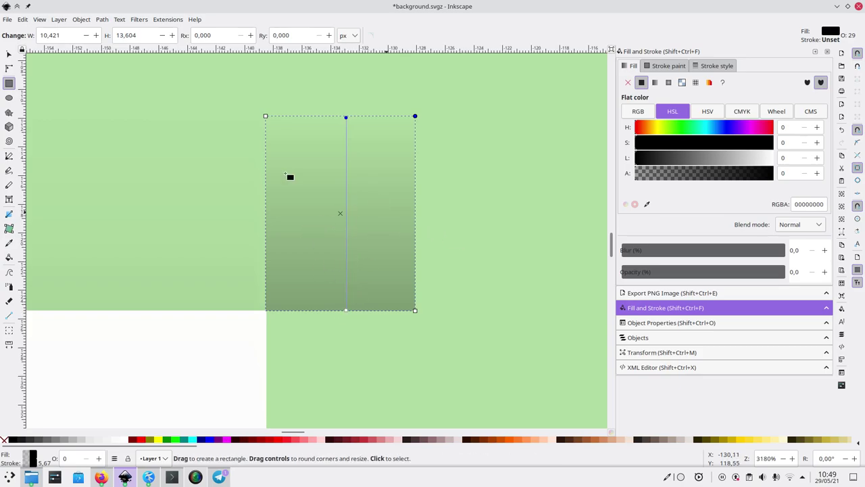
Step: Add a middle stop to the small rectangle's gradient at offset 0.46
{"action": "left_click", "coordinate": [345, 250]}
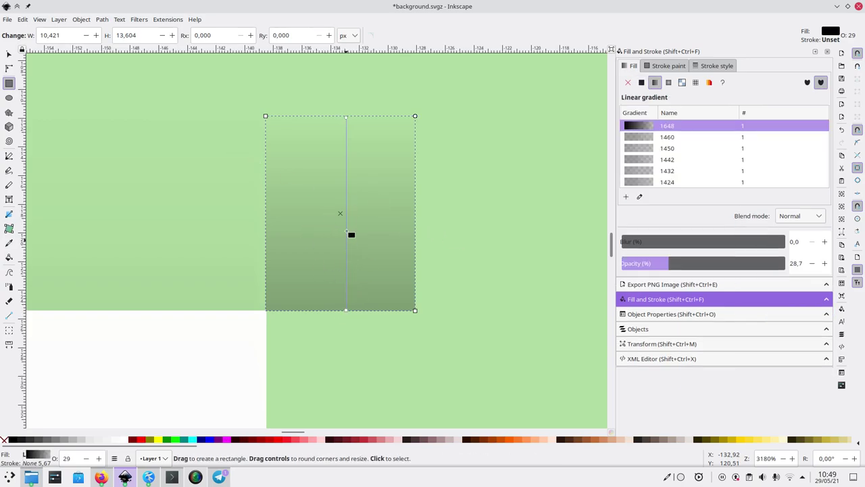
{"action": "left_click", "coordinate": [639, 197]}
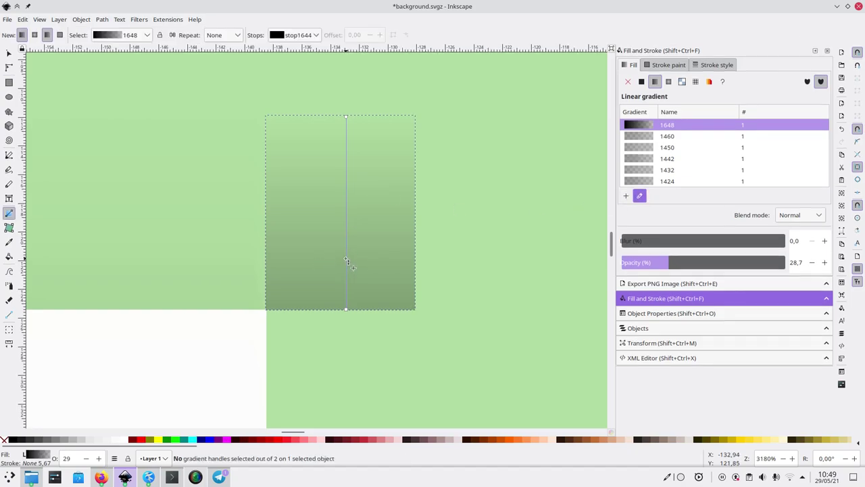
{"action": "double_click", "coordinate": [347, 223]}
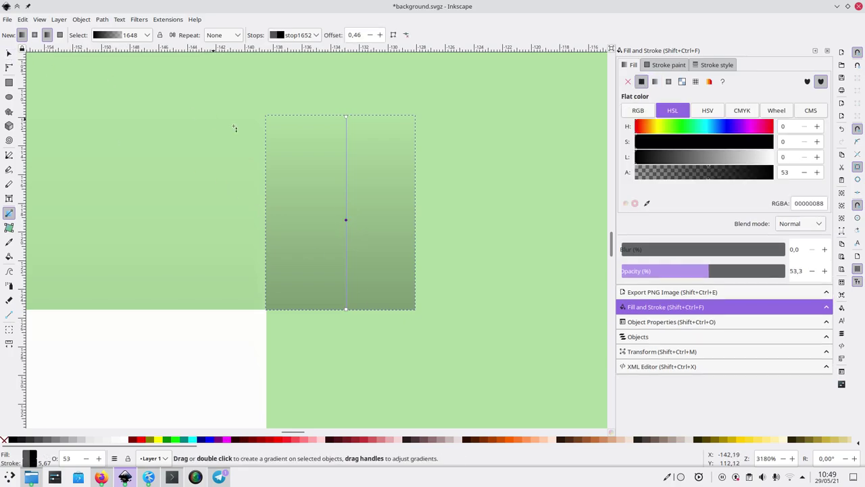
{"action": "key", "text": "ctrl"}
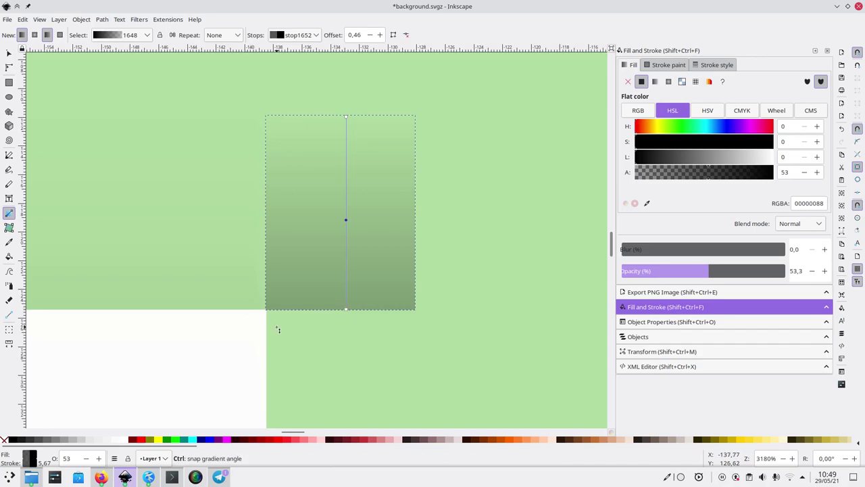
Step: Change the document's background color to white by raising its lightness to 100 in the document properties
{"action": "scroll", "coordinate": [277, 329], "scroll_direction": "up", "scroll_amount": 4}
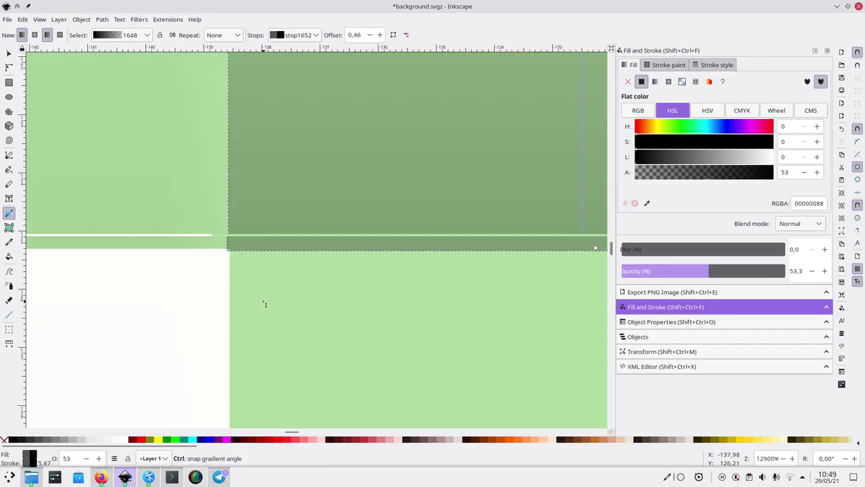
{"action": "scroll", "coordinate": [264, 304], "scroll_direction": "down", "scroll_amount": 1}
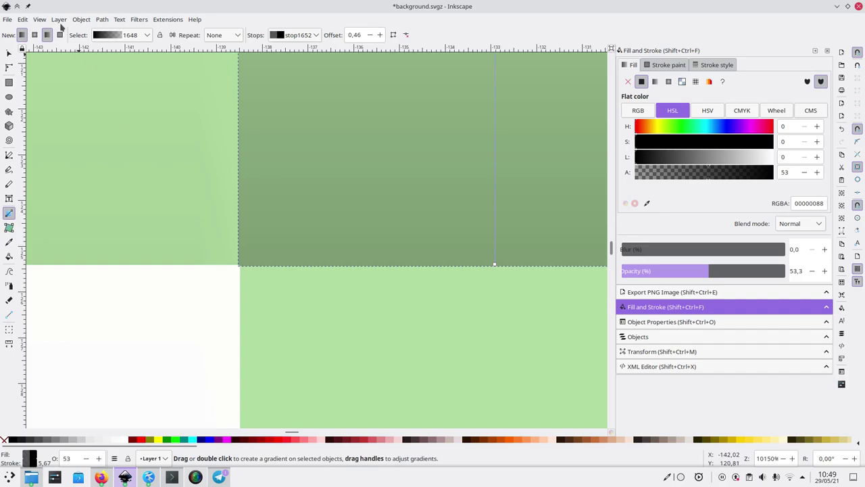
{"action": "left_click", "coordinate": [7, 20]}
{"action": "key", "text": "Escape"}
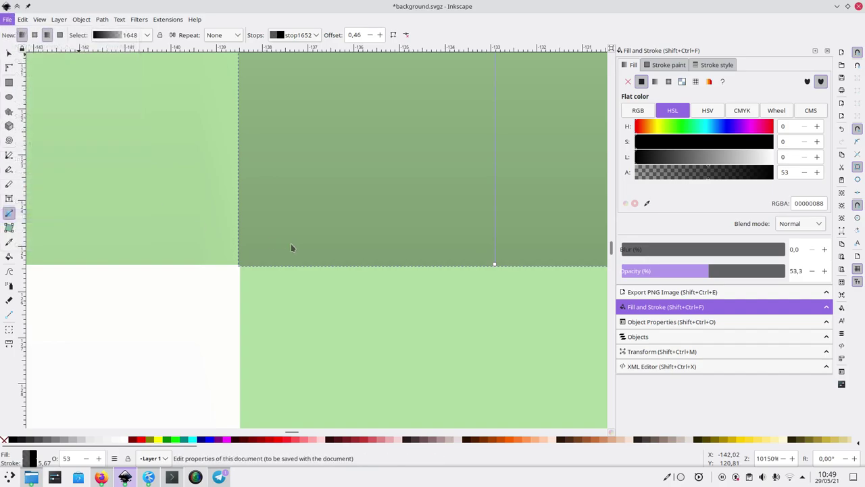
{"action": "key", "text": "shift+ctrl+d"}
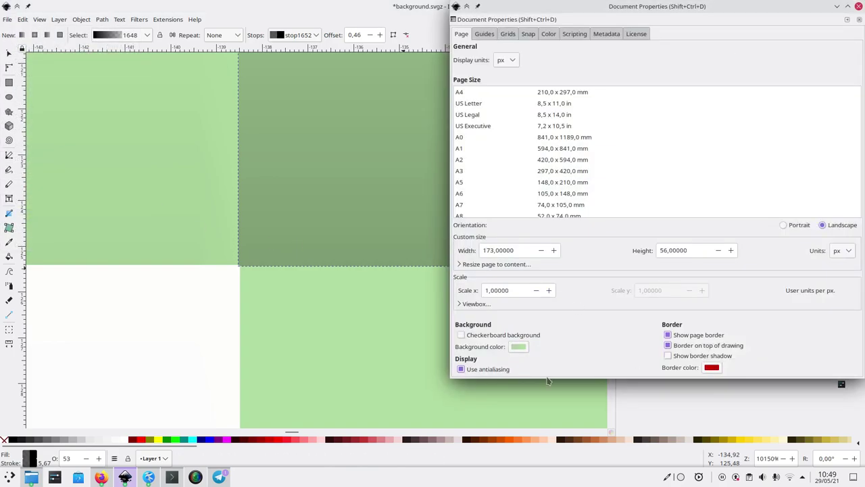
{"action": "left_click", "coordinate": [517, 347]}
{"action": "left_click_drag", "start_coordinate": [423, 256], "coordinate": [473, 262]}
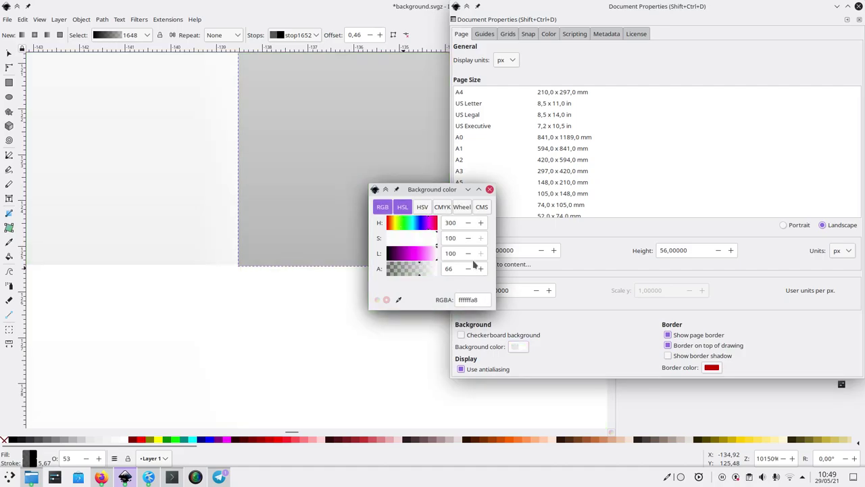
{"action": "left_click", "coordinate": [490, 189]}
{"action": "left_click", "coordinate": [859, 6]}
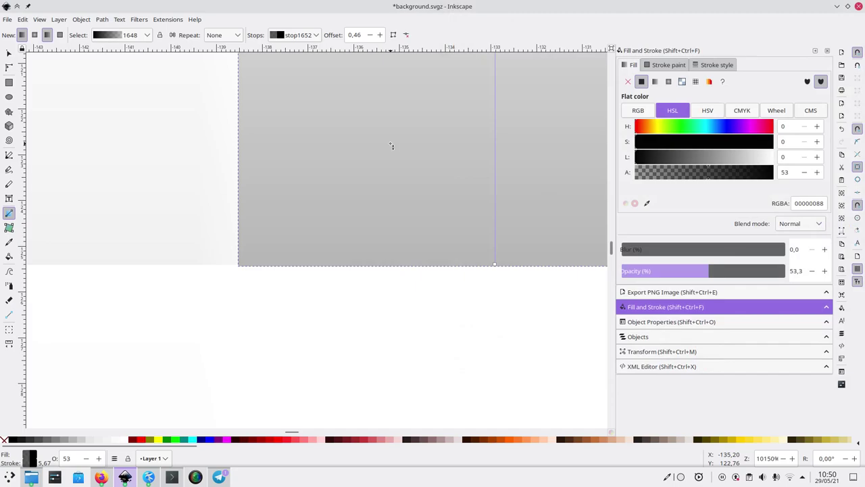
Step: Lower the opacity of the gradient stop at the small rectangle's base to 7.5%
{"action": "left_click", "coordinate": [502, 263]}
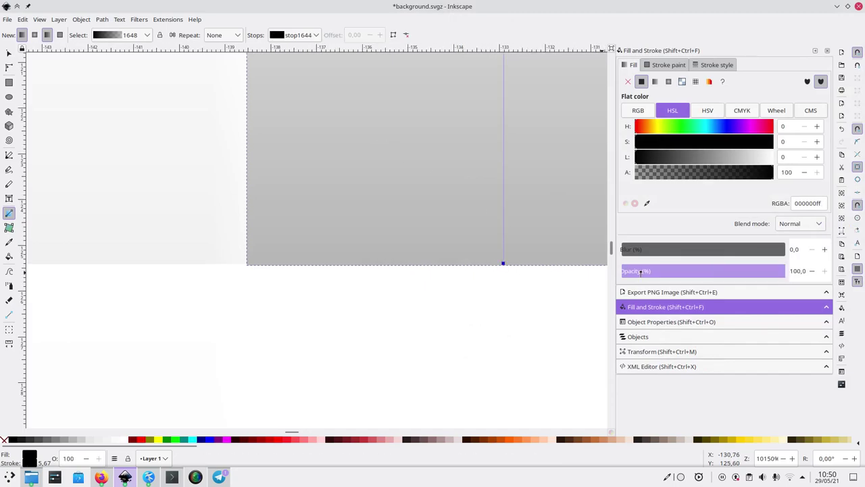
{"action": "left_click_drag", "start_coordinate": [747, 273], "coordinate": [639, 271]}
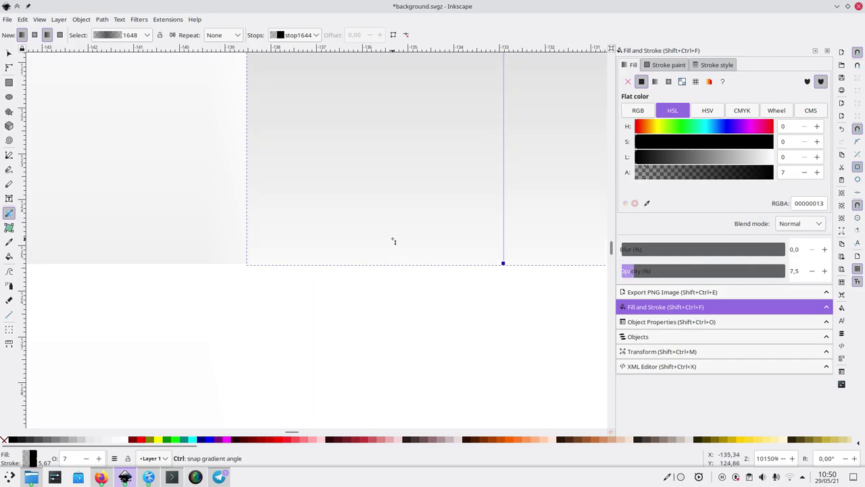
{"action": "scroll", "coordinate": [393, 241], "scroll_direction": "down", "scroll_amount": 4}
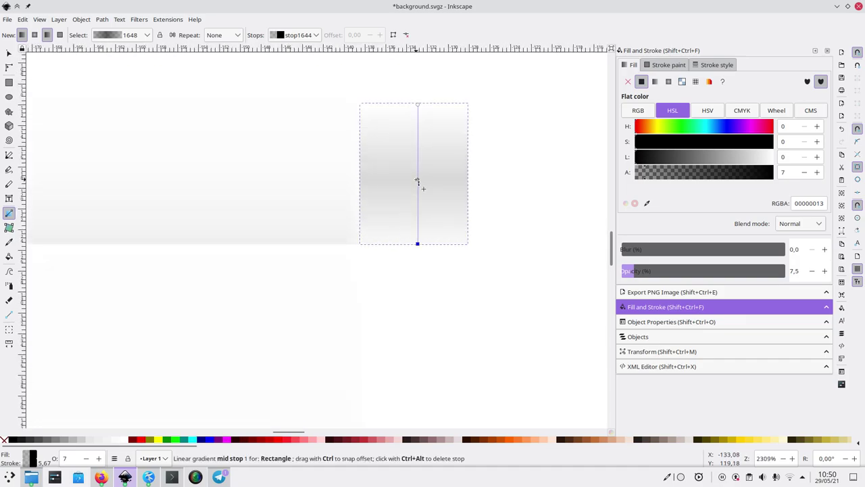
{"action": "scroll", "coordinate": [397, 232], "scroll_direction": "up", "scroll_amount": 3}
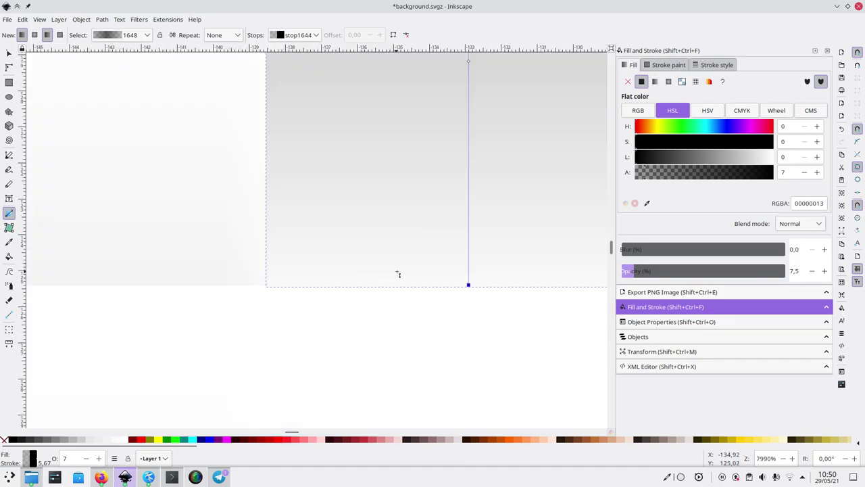
Step: Shift the gradient rectangle slightly away from the clipped shadow, to about X -138.376 and Y 111.799 px
{"action": "left_click", "coordinate": [9, 53]}
{"action": "left_click_drag", "start_coordinate": [302, 205], "coordinate": [319, 214]}
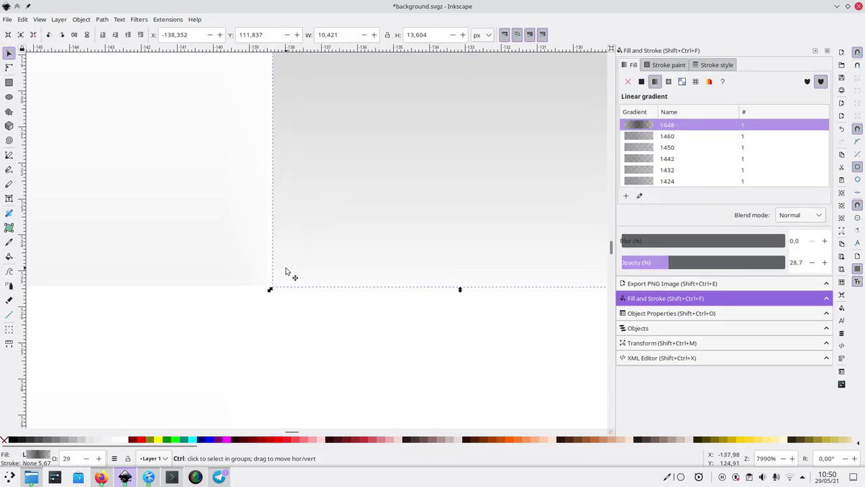
{"action": "scroll", "coordinate": [285, 270], "scroll_direction": "up", "scroll_amount": 3, "text": "ctrl"}
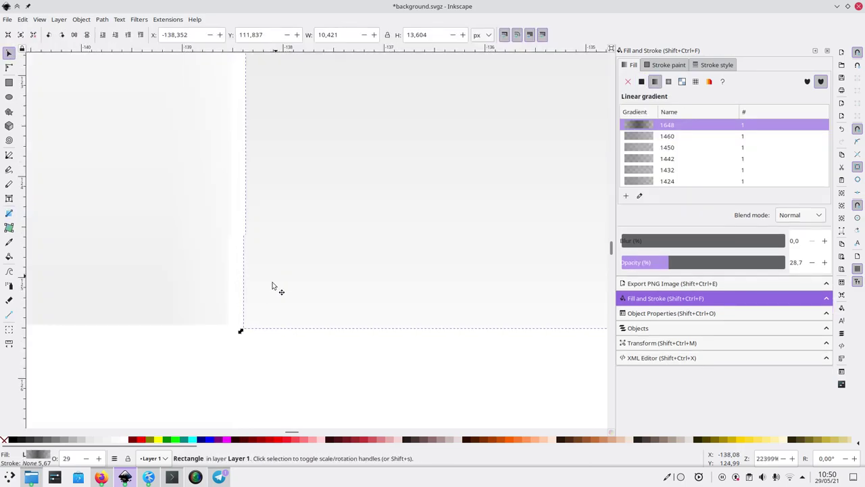
{"action": "mouse_move", "coordinate": [256, 319]}
{"action": "left_mouse_down"}
{"action": "mouse_move", "coordinate": [243, 323]}
{"action": "mouse_move", "coordinate": [259, 305]}
{"action": "left_mouse_up"}
{"action": "scroll", "coordinate": [384, 392], "scroll_direction": "down", "scroll_amount": 6, "text": "ctrl"}
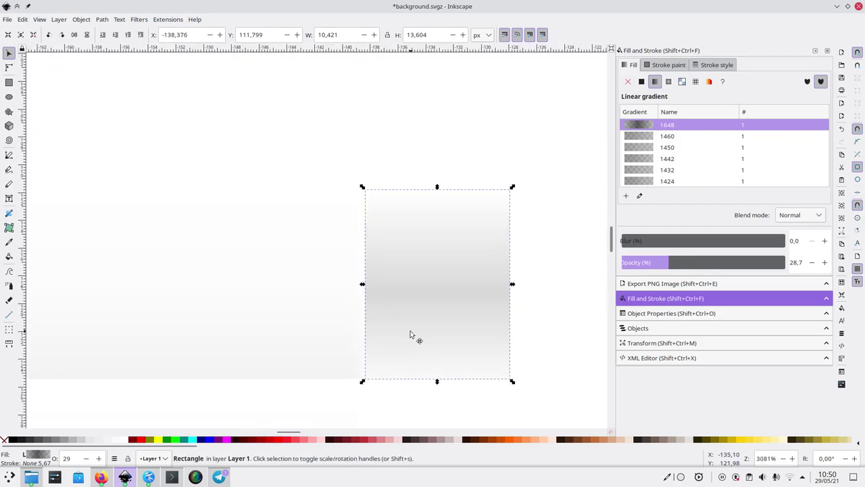
Step: Move both ends of the gradient line to the small rectangle's left corners, keeping the gradient vertical
{"action": "key", "text": "r"}
{"action": "left_click_drag", "start_coordinate": [443, 379], "coordinate": [366, 378]}
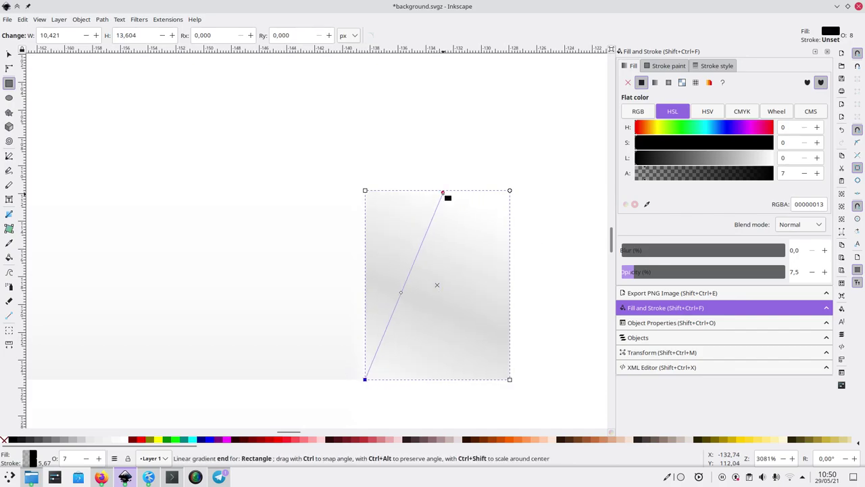
{"action": "left_click_drag", "start_coordinate": [445, 192], "coordinate": [378, 193]}
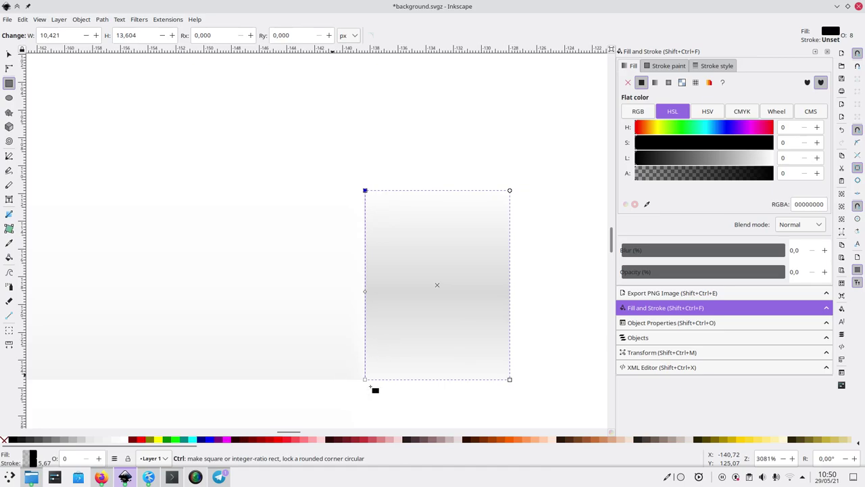
{"action": "scroll", "coordinate": [358, 379], "scroll_direction": "up", "scroll_amount": 6, "text": "ctrl"}
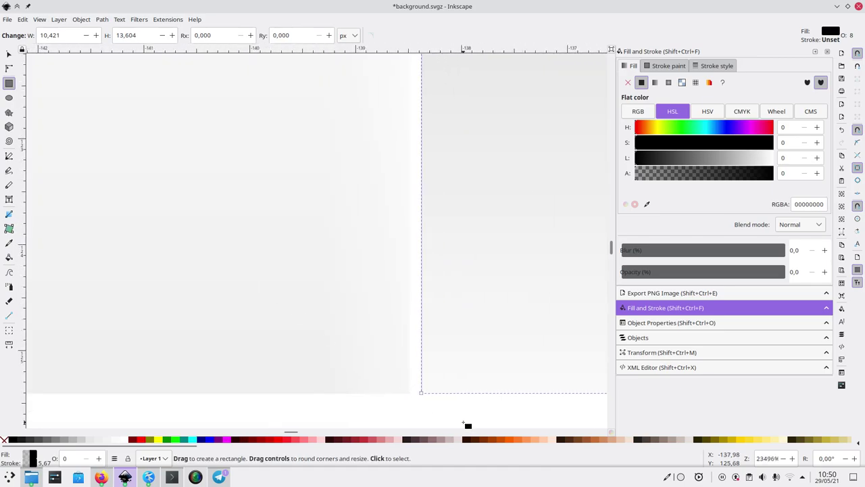
Step: Set the opacity of the gradient stop at the small rectangle's base to 8.6%, and deselect the rectangle to compare shades
{"action": "key", "text": "ctrl"}
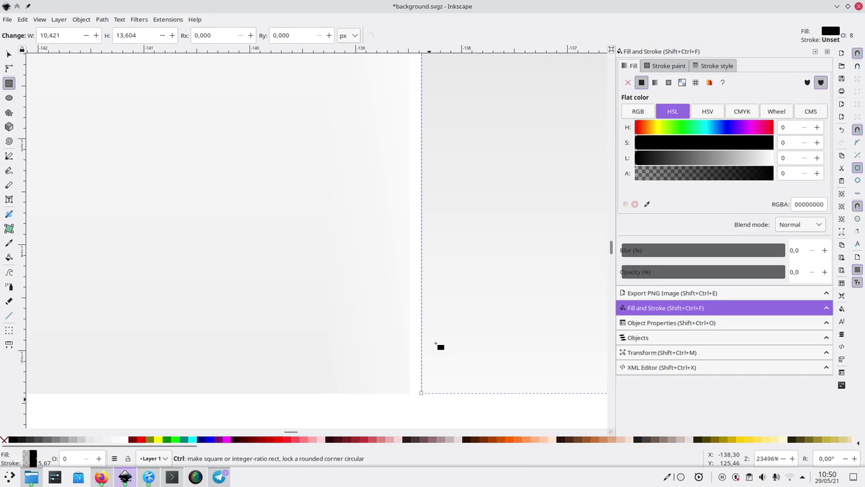
{"action": "scroll", "coordinate": [439, 340], "scroll_direction": "down", "scroll_amount": 1, "text": "ctrl"}
{"action": "left_click", "coordinate": [633, 272]}
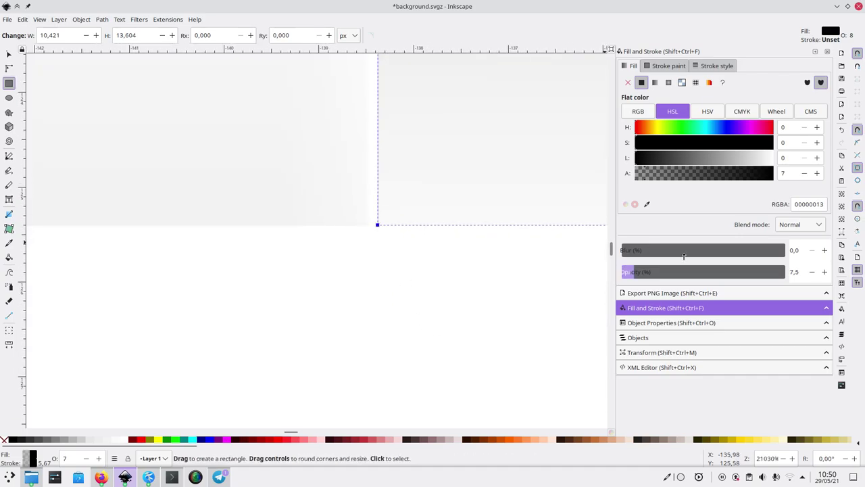
{"action": "mouse_move", "coordinate": [647, 275]}
{"action": "left_mouse_down"}
{"action": "mouse_move", "coordinate": [657, 275]}
{"action": "mouse_move", "coordinate": [631, 280]}
{"action": "left_mouse_up"}
{"action": "left_click", "coordinate": [8, 54]}
{"action": "left_click", "coordinate": [338, 251]}
{"action": "left_click", "coordinate": [494, 314]}
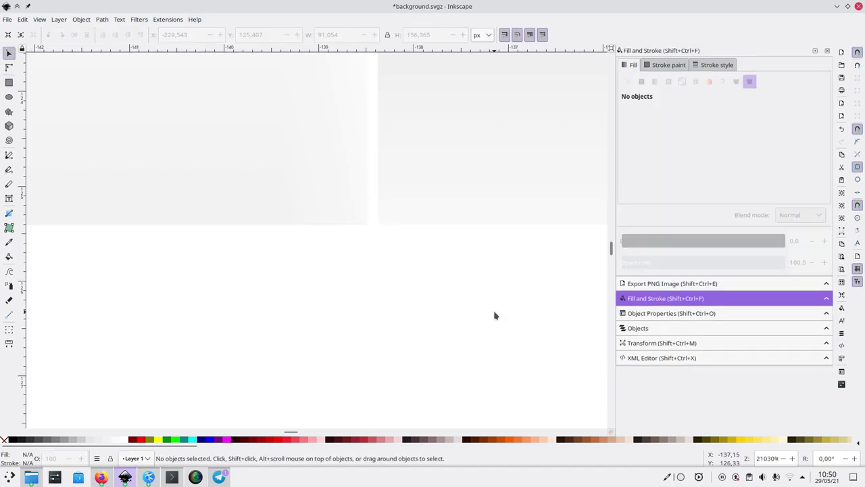
{"action": "scroll", "coordinate": [494, 315], "scroll_direction": "up", "scroll_amount": 7}
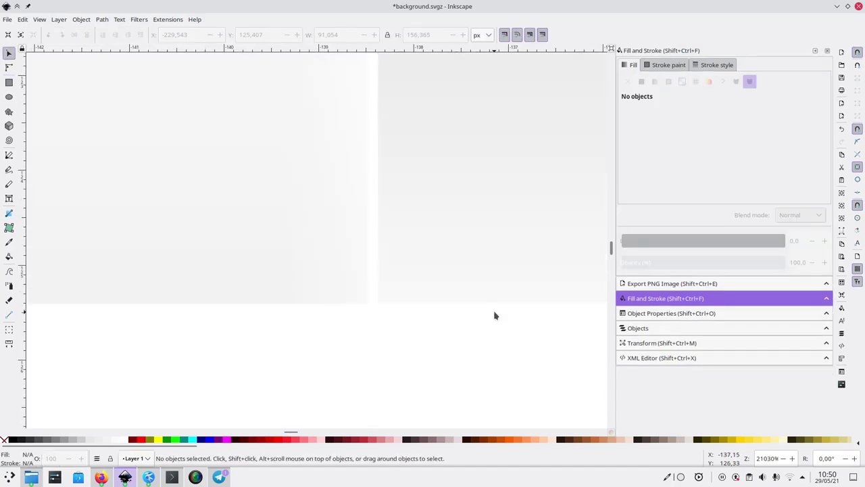
Step: Try lowering the base gradient stop's opacity to 0%, undo that change, and deselect the rectangle
{"action": "key", "text": "r"}
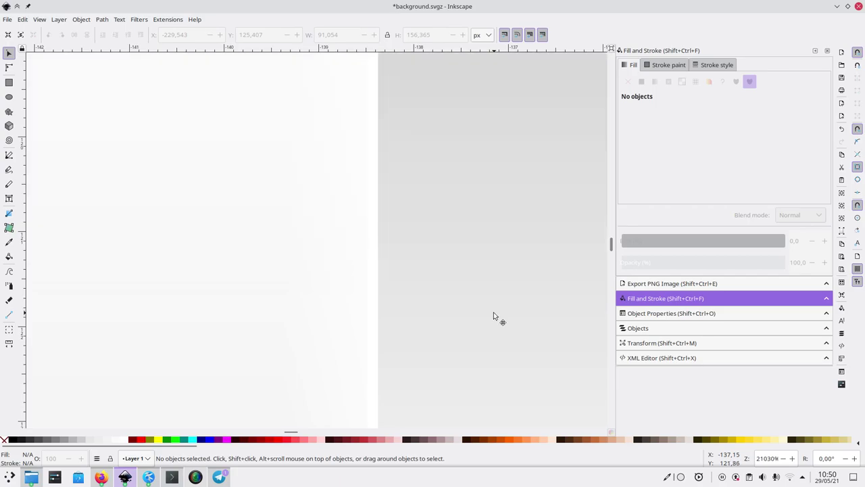
{"action": "left_click", "coordinate": [495, 314]}
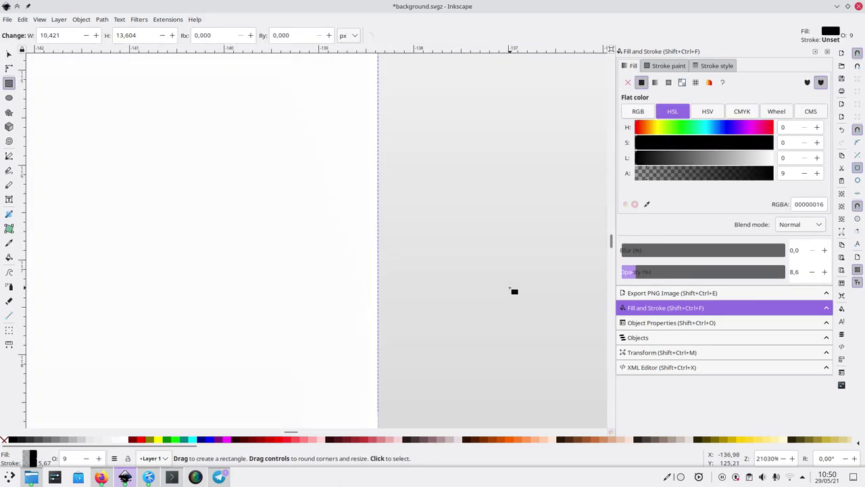
{"action": "scroll", "coordinate": [513, 285], "scroll_direction": "left", "scroll_amount": 1}
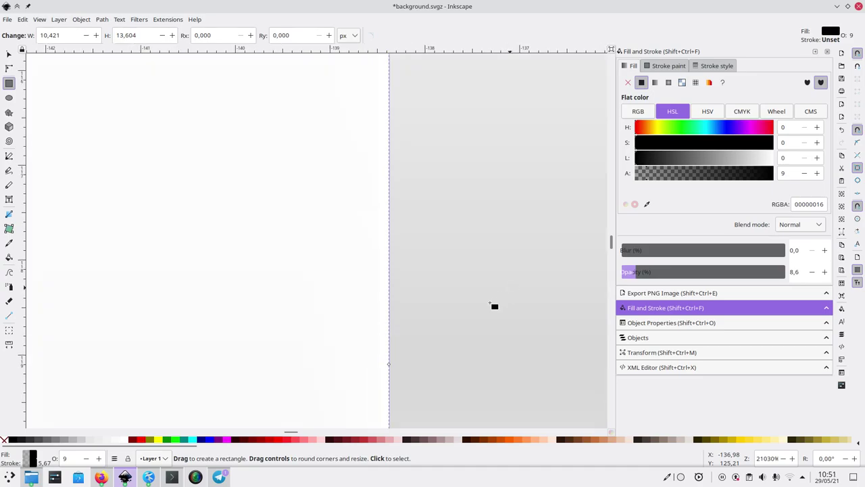
{"action": "scroll", "coordinate": [494, 300], "scroll_direction": "down", "scroll_amount": 3}
{"action": "scroll", "coordinate": [478, 331], "scroll_direction": "down", "scroll_amount": 3}
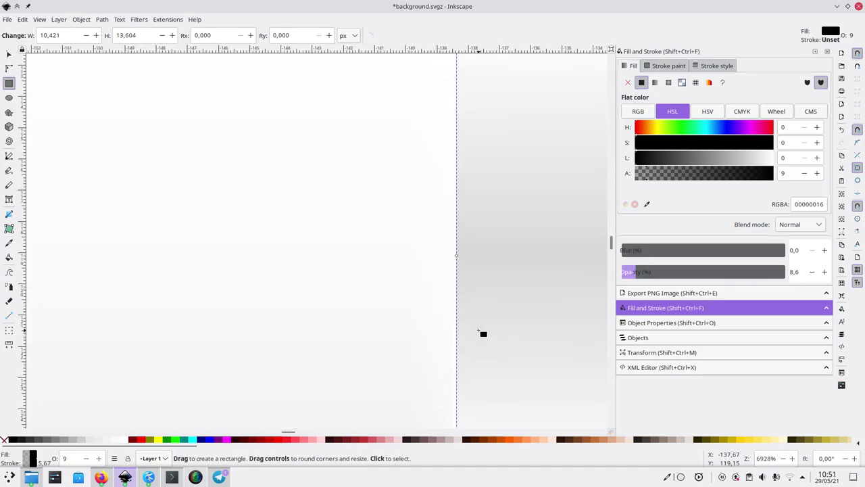
{"action": "key", "text": "ctrl"}
{"action": "scroll", "coordinate": [468, 263], "scroll_direction": "up", "scroll_amount": 3}
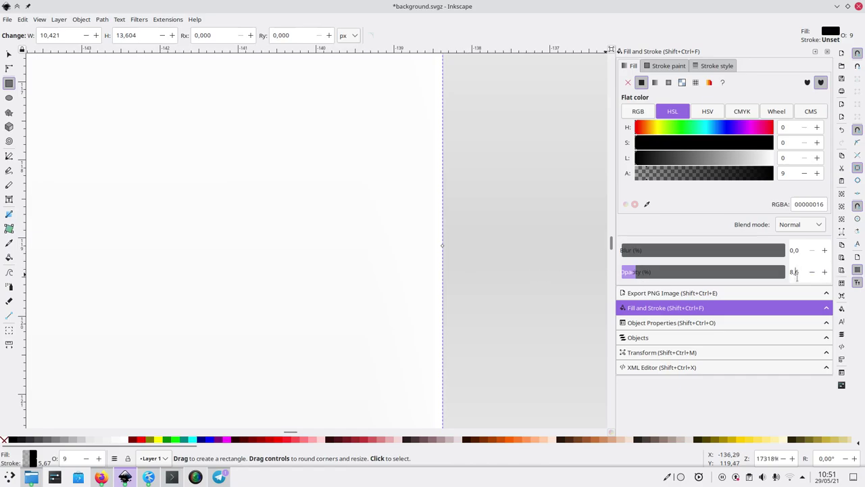
{"action": "scroll", "coordinate": [790, 271], "scroll_direction": "down", "scroll_amount": 6}
{"action": "scroll", "coordinate": [790, 271], "scroll_direction": "down", "scroll_amount": 2}
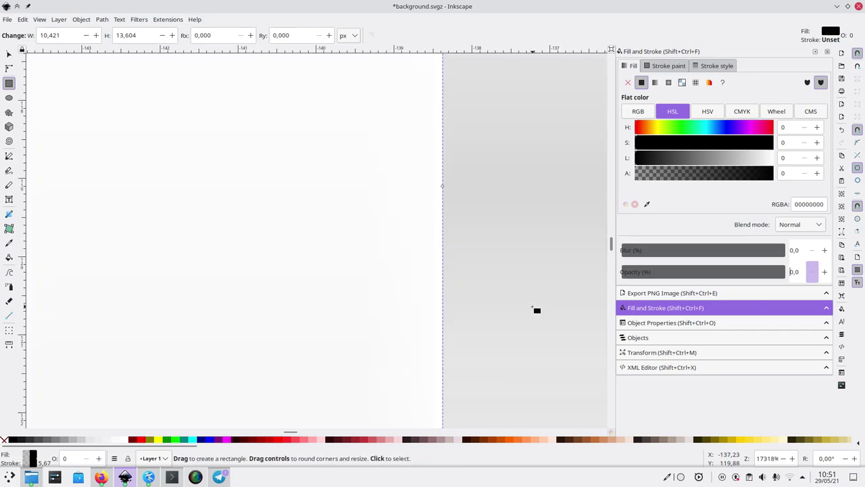
{"action": "key", "text": "ctrl+z"}
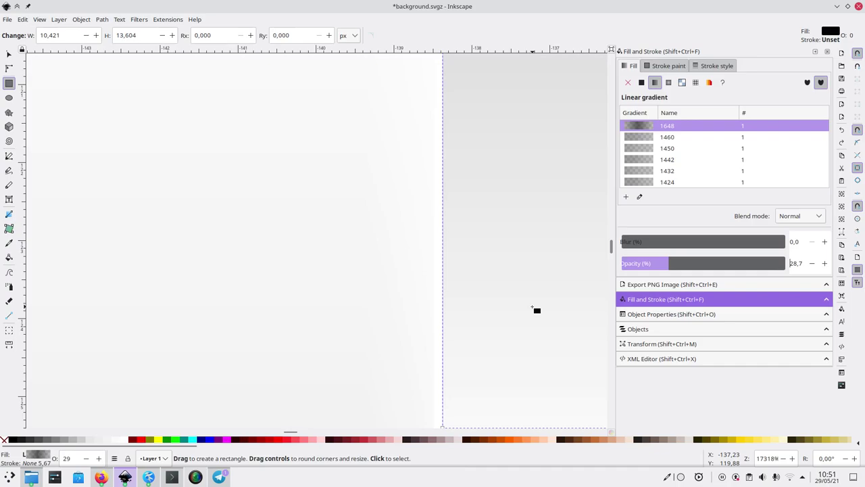
{"action": "scroll", "coordinate": [534, 310], "scroll_direction": "down", "scroll_amount": 3}
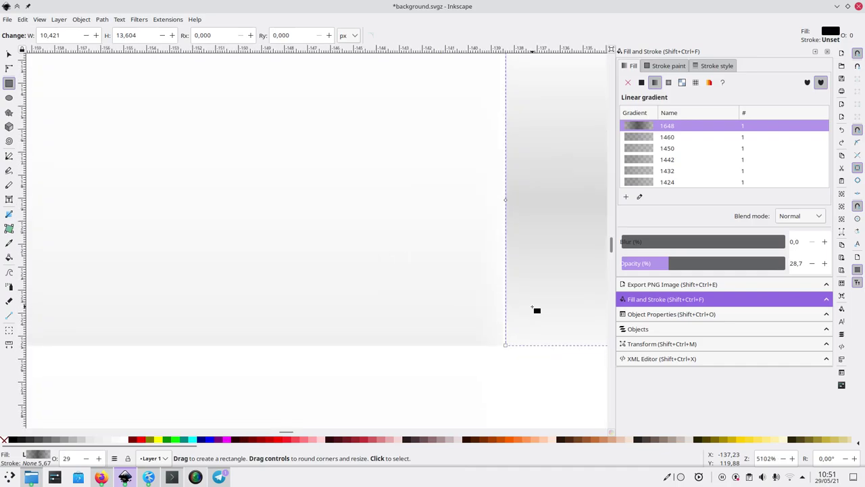
{"action": "left_click", "coordinate": [9, 53]}
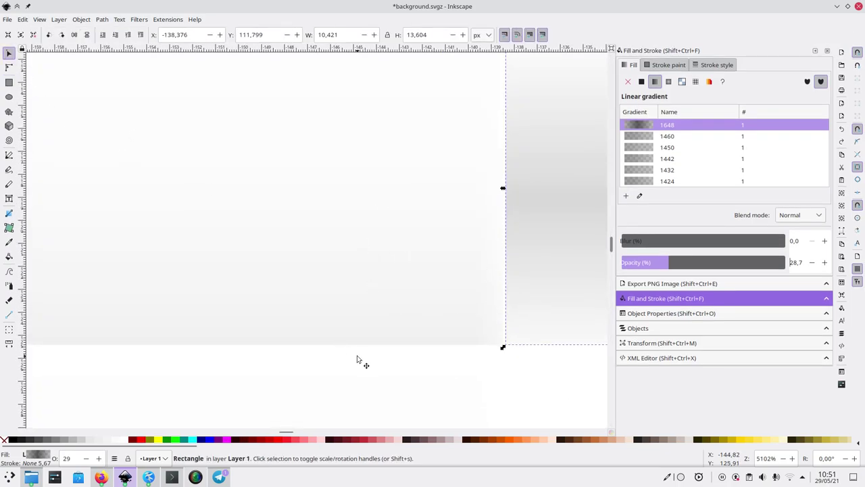
{"action": "left_click", "coordinate": [373, 390]}
{"action": "left_click", "coordinate": [426, 387]}
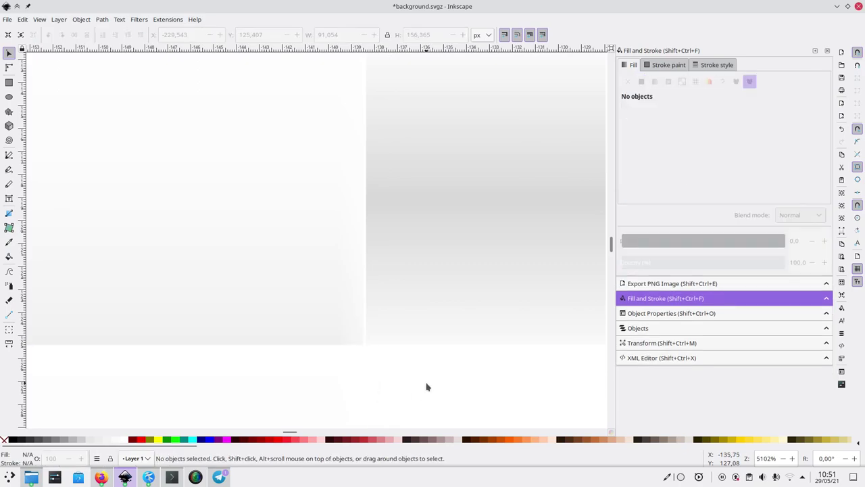
Step: Lower the opacity of the middle gradient stop on the small rectangle to 7.1%, and deselect the rectangle
{"action": "left_click", "coordinate": [399, 232]}
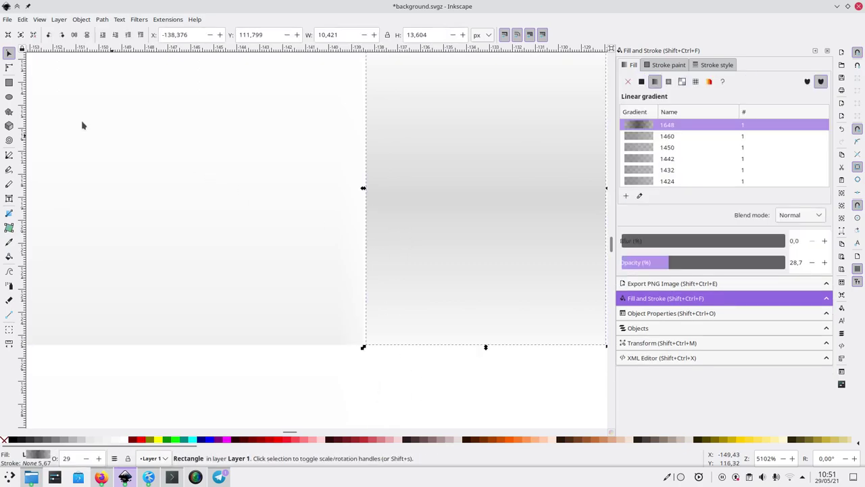
{"action": "left_click", "coordinate": [9, 67]}
{"action": "left_click", "coordinate": [365, 199]}
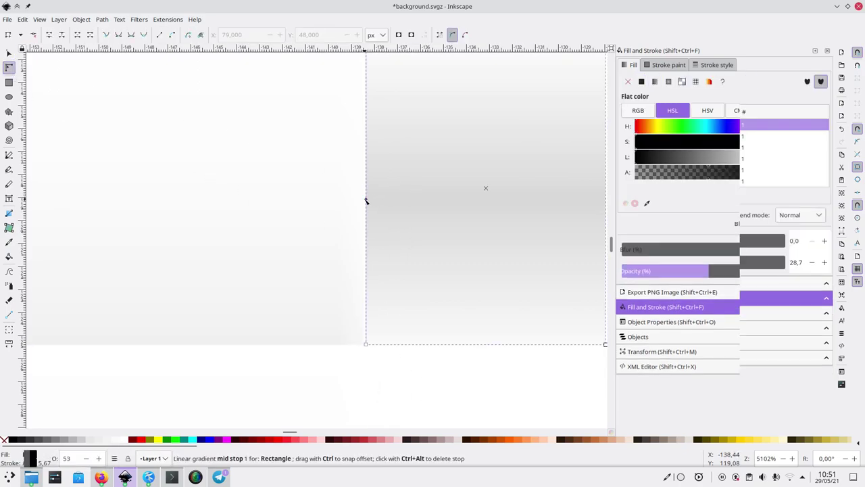
{"action": "scroll", "coordinate": [362, 196], "scroll_direction": "up", "scroll_amount": 4}
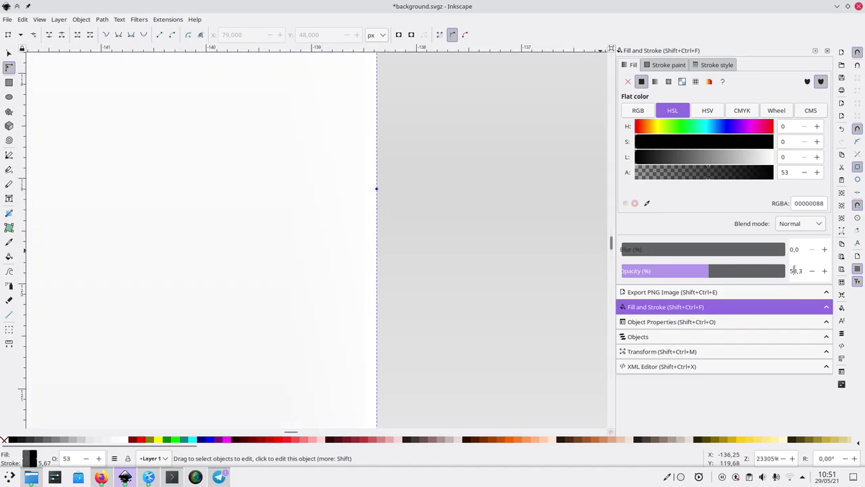
{"action": "scroll", "coordinate": [794, 269], "scroll_direction": "down", "scroll_amount": 1}
{"action": "scroll", "coordinate": [790, 271], "scroll_direction": "down", "scroll_amount": 5}
{"action": "scroll", "coordinate": [790, 270], "scroll_direction": "down", "scroll_amount": 3}
{"action": "scroll", "coordinate": [790, 270], "scroll_direction": "down", "scroll_amount": 3}
{"action": "scroll", "coordinate": [789, 270], "scroll_direction": "down", "scroll_amount": 8}
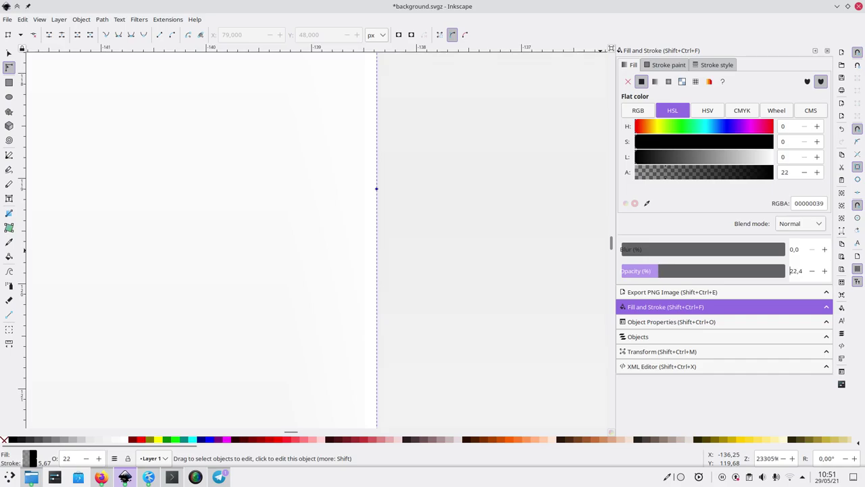
{"action": "scroll", "coordinate": [789, 270], "scroll_direction": "down", "scroll_amount": 2}
{"action": "scroll", "coordinate": [790, 271], "scroll_direction": "down", "scroll_amount": 1}
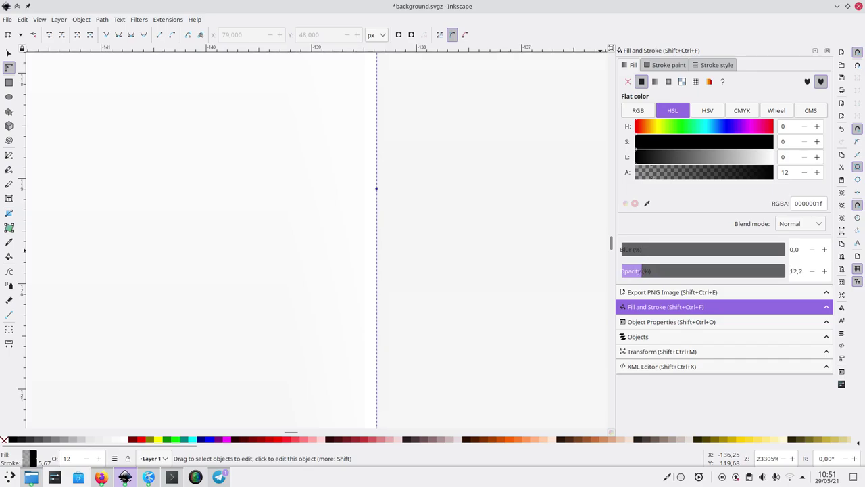
{"action": "scroll", "coordinate": [790, 270], "scroll_direction": "down", "scroll_amount": 1}
{"action": "key", "text": "Escape"}
{"action": "left_click", "coordinate": [375, 309]}
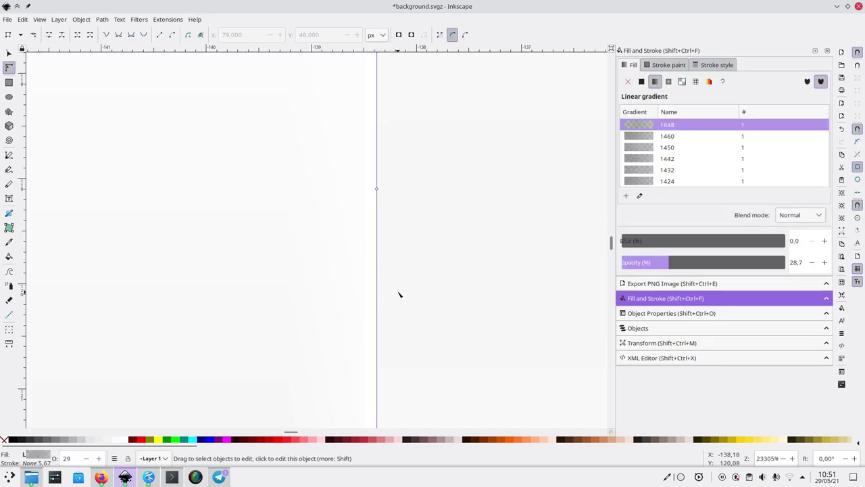
{"action": "left_click", "coordinate": [377, 190]}
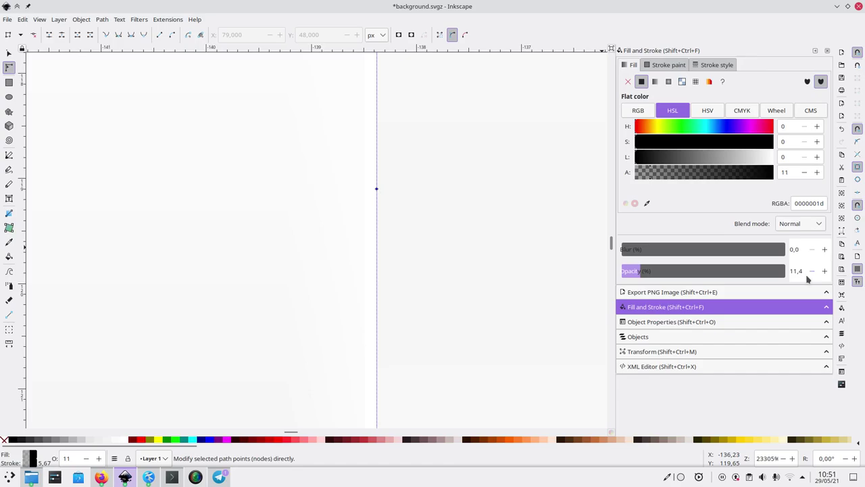
{"action": "scroll", "coordinate": [799, 270], "scroll_direction": "down", "scroll_amount": 4}
{"action": "scroll", "coordinate": [790, 270], "scroll_direction": "down", "scroll_amount": 6}
{"action": "left_click", "coordinate": [371, 241]}
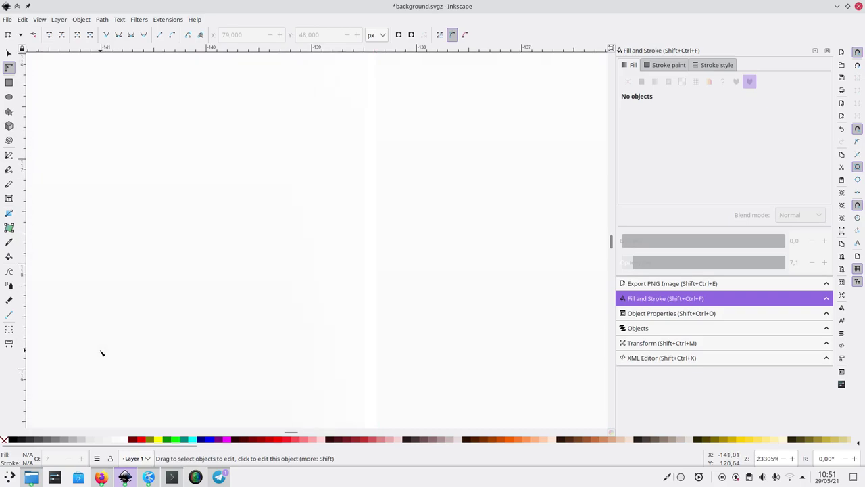
Step: Move the transparent end of the gradient line slightly down from the small rectangle's upper-left corner to about Y 112.61 px, keeping the line vertical
{"action": "left_click", "coordinate": [470, 236]}
{"action": "scroll", "coordinate": [469, 225], "scroll_direction": "up", "scroll_amount": 2}
{"action": "scroll", "coordinate": [468, 227], "scroll_direction": "up", "scroll_amount": 5}
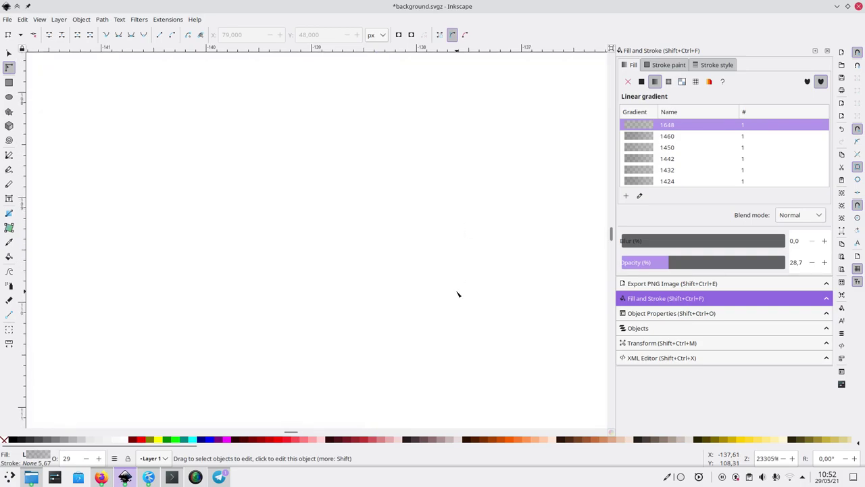
{"action": "scroll", "coordinate": [457, 295], "scroll_direction": "down", "scroll_amount": 5}
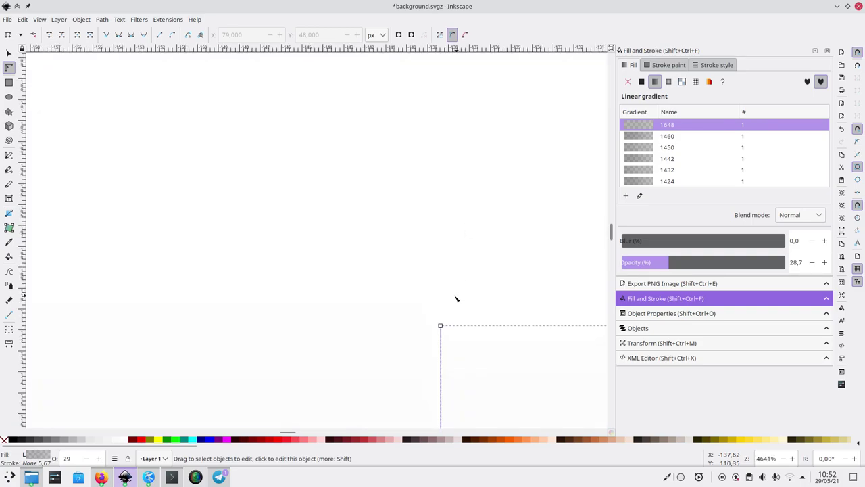
{"action": "left_click", "coordinate": [440, 200]}
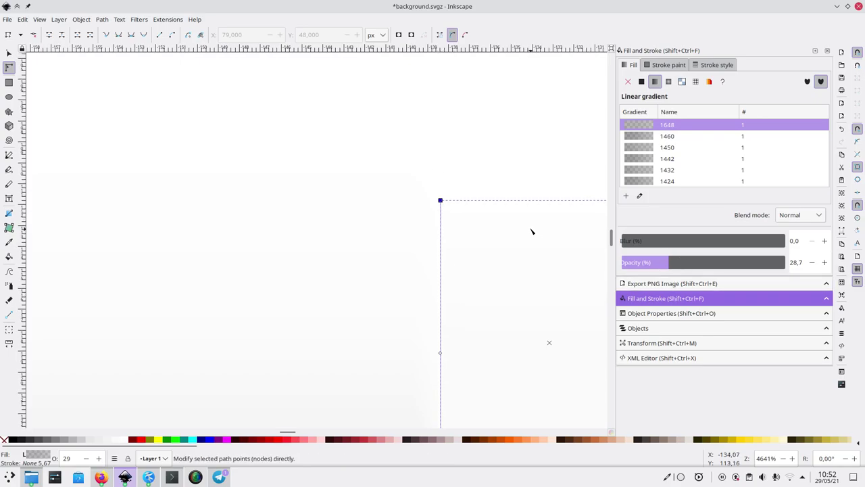
{"action": "left_click", "coordinate": [8, 52]}
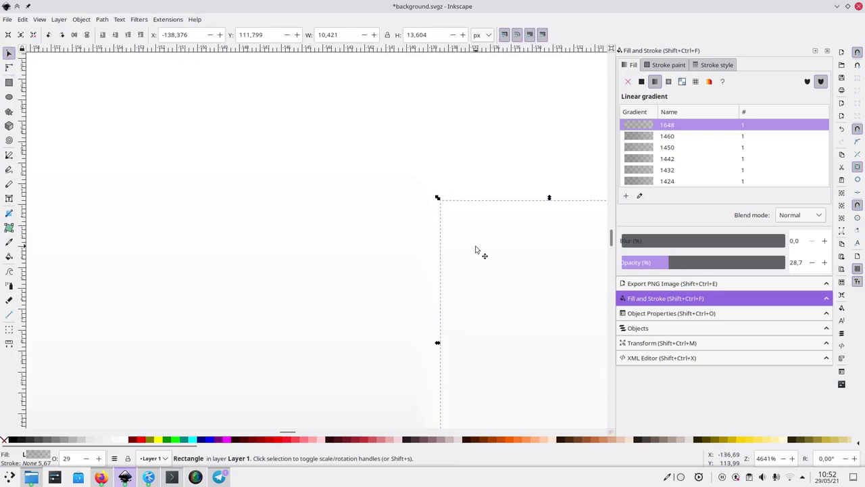
{"action": "key", "text": "r"}
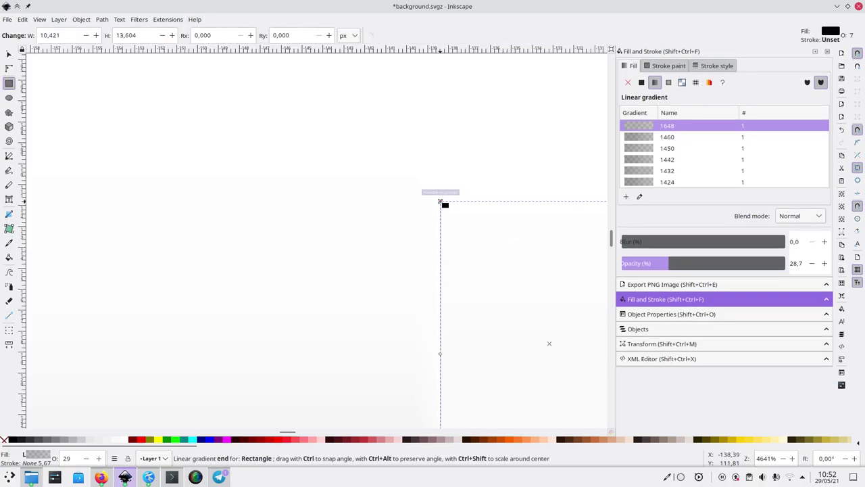
{"action": "left_click", "coordinate": [440, 202]}
{"action": "scroll", "coordinate": [481, 209], "scroll_direction": "down", "scroll_amount": 3}
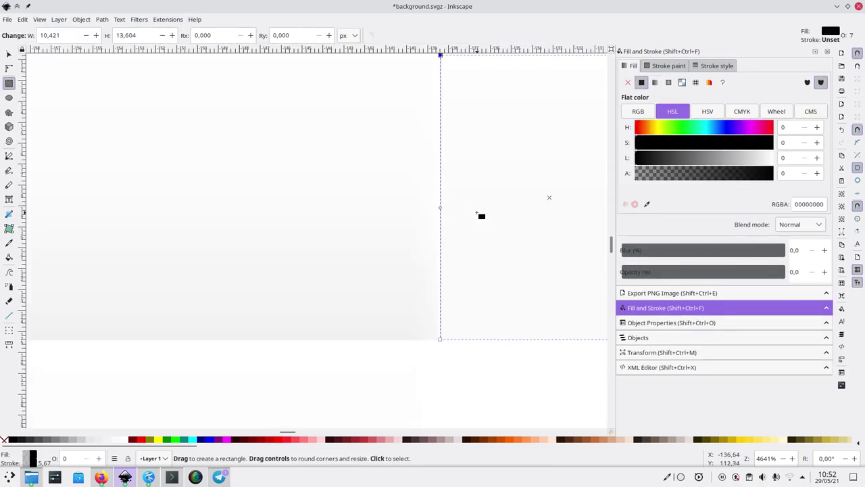
{"action": "scroll", "coordinate": [480, 215], "scroll_direction": "up", "scroll_amount": 4}
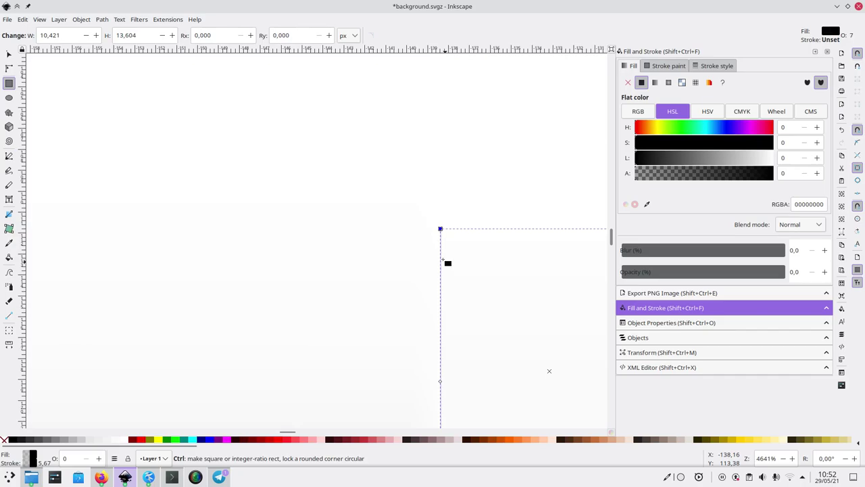
{"action": "scroll", "coordinate": [443, 260], "scroll_direction": "up", "scroll_amount": 1}
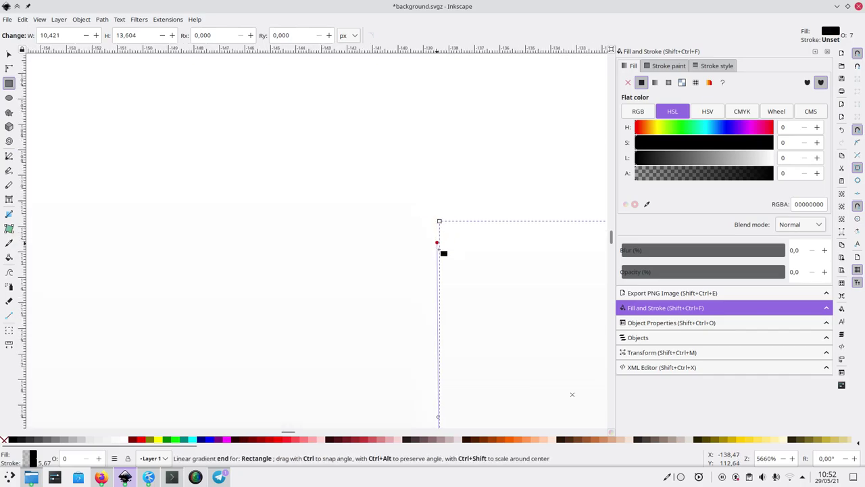
{"action": "key", "text": "ctrl"}
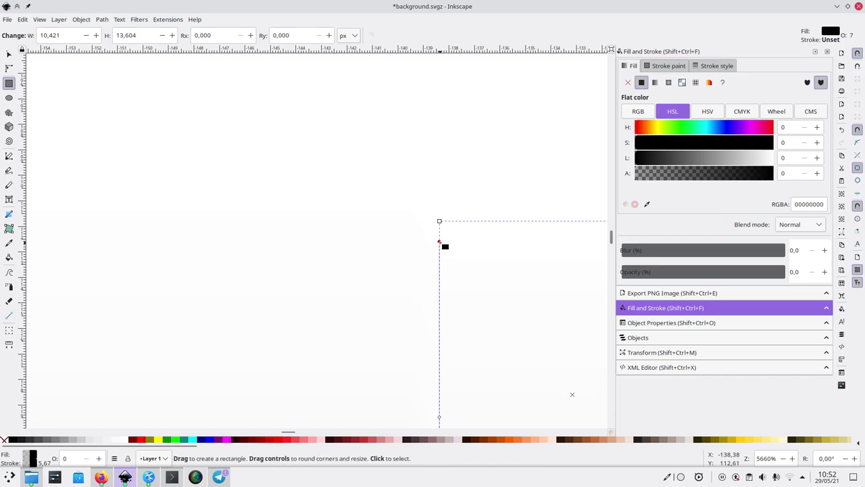
Step: Deselect the small rectangle and compare its gradient fade with the adjacent clipped shadow
{"action": "left_click", "coordinate": [9, 53]}
{"action": "left_click", "coordinate": [274, 126]}
{"action": "key", "text": "5"}
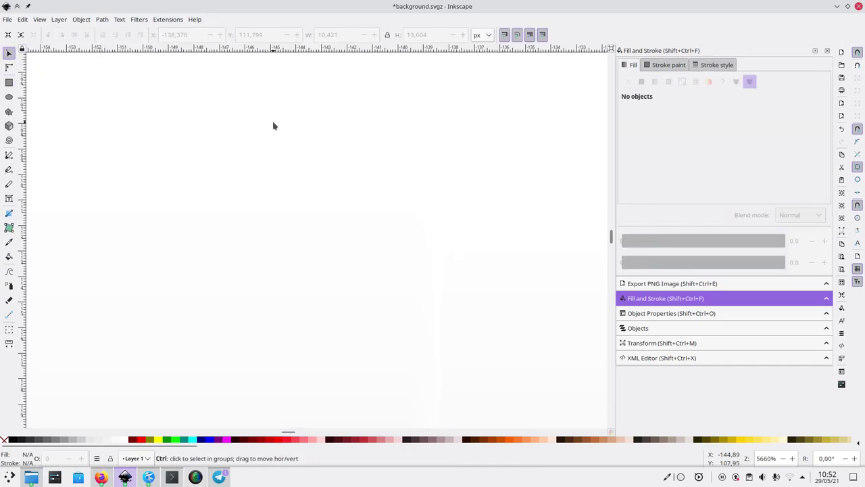
{"action": "scroll", "coordinate": [274, 126], "scroll_direction": "up", "scroll_amount": 4, "text": "ctrl"}
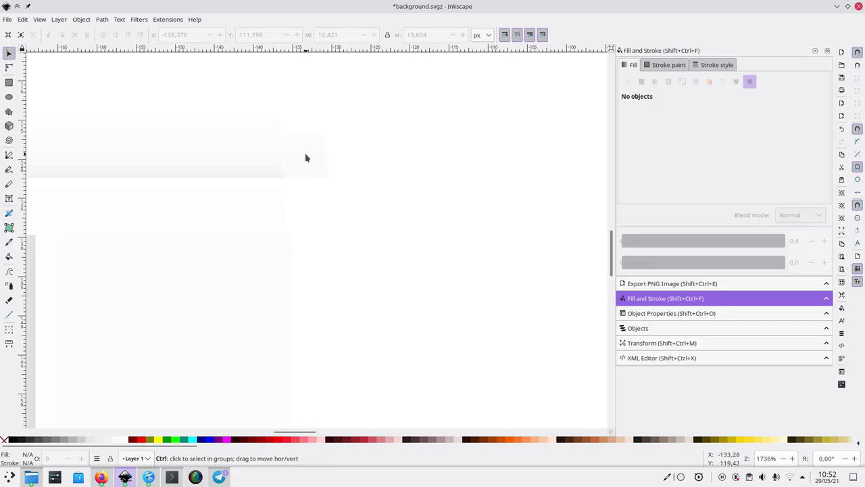
{"action": "scroll", "coordinate": [342, 213], "scroll_direction": "up", "scroll_amount": 3, "text": "ctrl"}
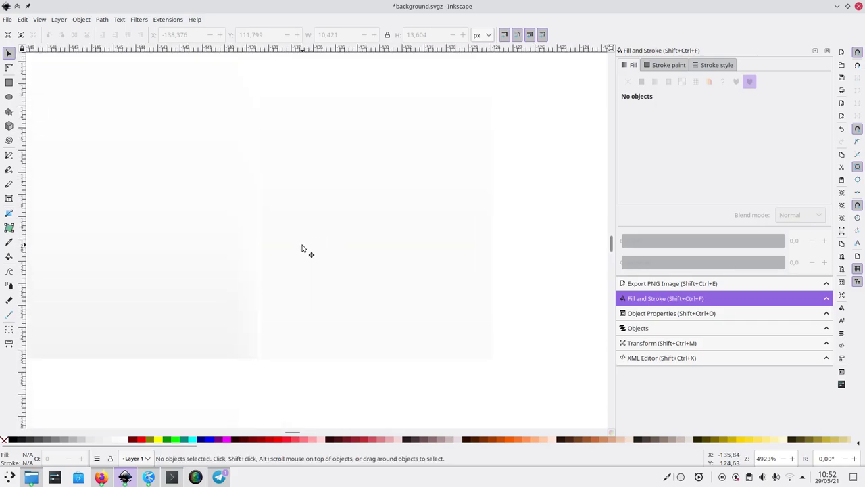
{"action": "scroll", "coordinate": [302, 249], "scroll_direction": "left", "scroll_amount": 5}
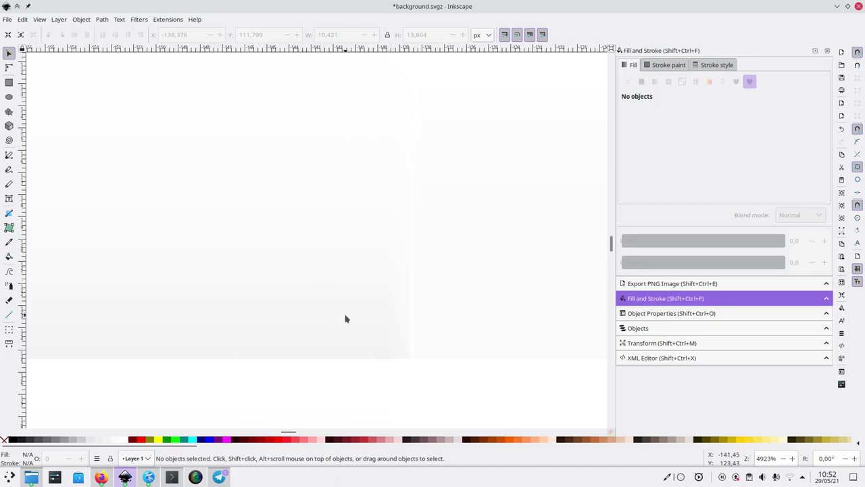
Step: Try raising the opacity of the base gradient stop on the small rectangle beside the clipped shadow to 12.9%, and deselect it
{"action": "key", "text": "ctrl"}
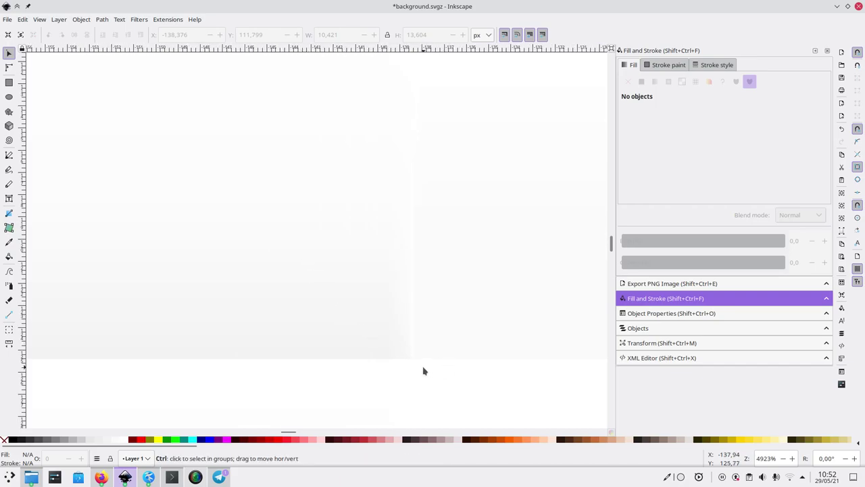
{"action": "scroll", "coordinate": [424, 371], "scroll_direction": "up", "scroll_amount": 5, "text": "ctrl"}
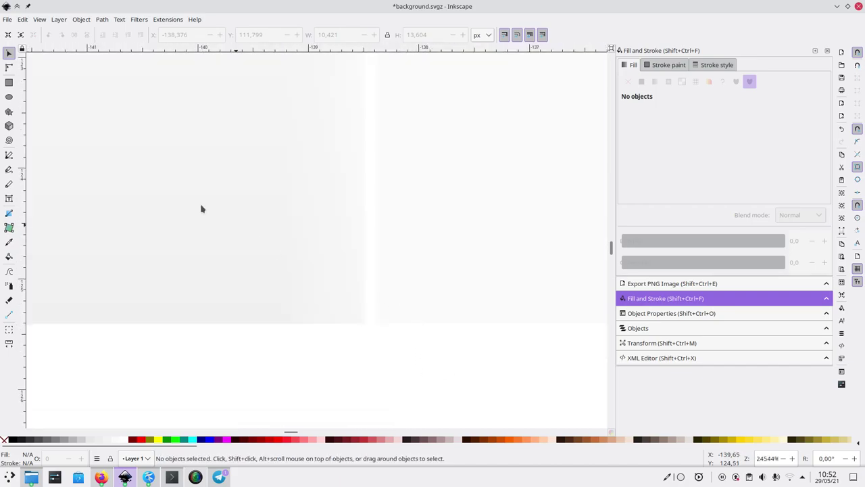
{"action": "left_click", "coordinate": [9, 68]}
{"action": "left_click", "coordinate": [403, 250]}
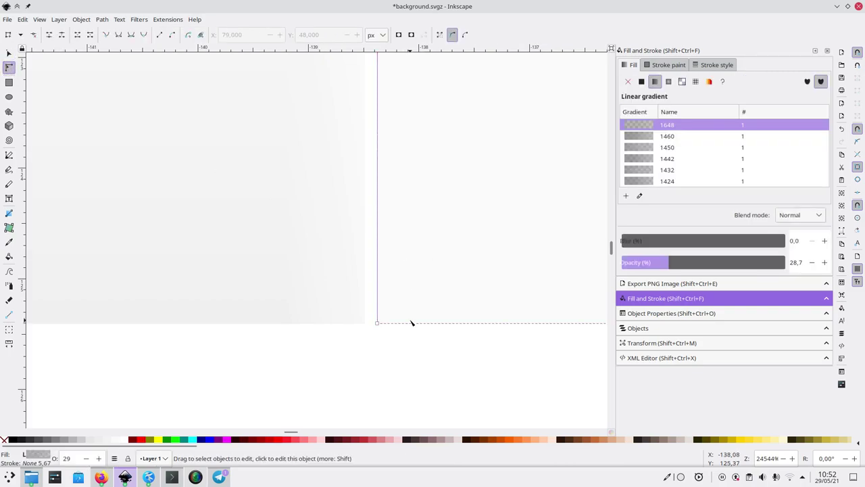
{"action": "left_click", "coordinate": [376, 322]}
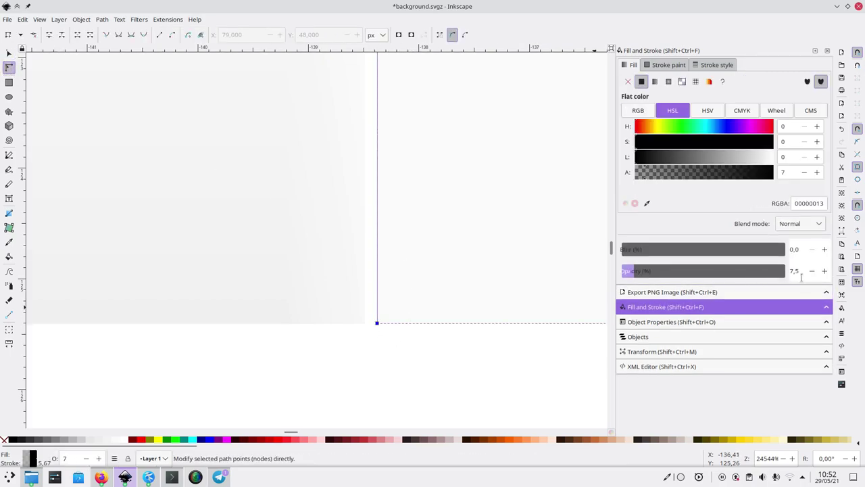
{"action": "scroll", "coordinate": [794, 271], "scroll_direction": "up", "scroll_amount": 3}
{"action": "left_click", "coordinate": [529, 391]}
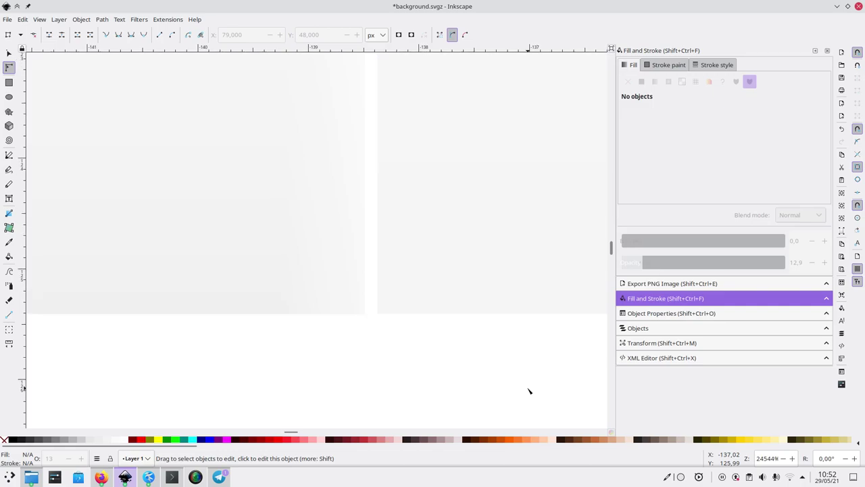
Step: Restore the complete rounded card with its full, unclipped shadow
{"action": "scroll", "coordinate": [529, 391], "scroll_direction": "down", "scroll_amount": 10}
{"action": "scroll", "coordinate": [529, 390], "scroll_direction": "down", "scroll_amount": 2}
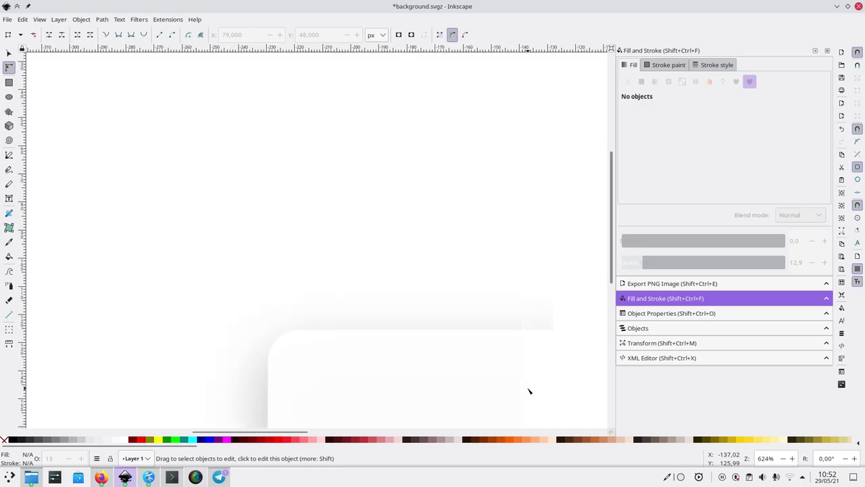
{"action": "scroll", "coordinate": [529, 390], "scroll_direction": "down", "scroll_amount": 4}
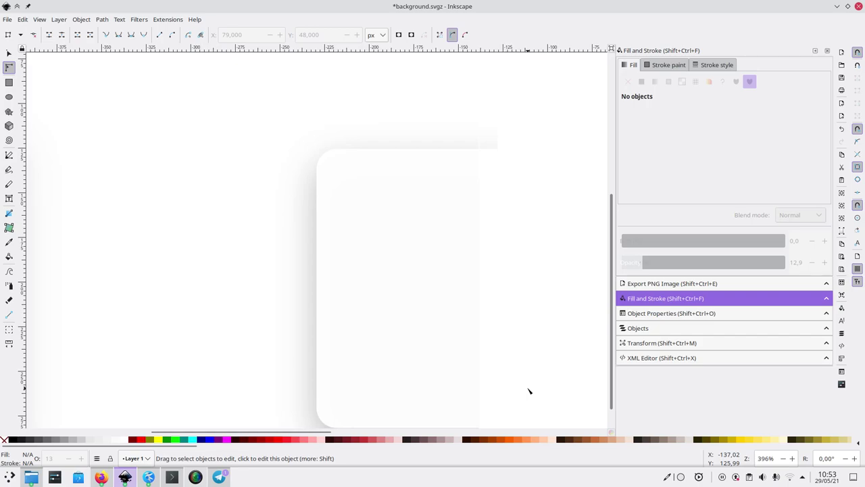
{"action": "scroll", "coordinate": [529, 390], "scroll_direction": "right", "scroll_amount": 2}
{"action": "scroll", "coordinate": [529, 391], "scroll_direction": "down", "scroll_amount": 1}
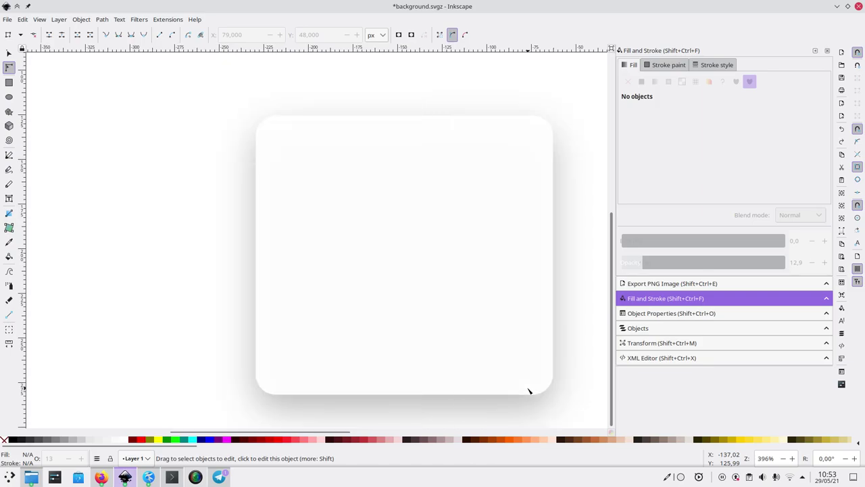
Step: Nudge the blurred shadow rectangle behind the rounded card slightly up, lower its opacity to 25.6%, and deselect it
{"action": "key", "text": "grave"}
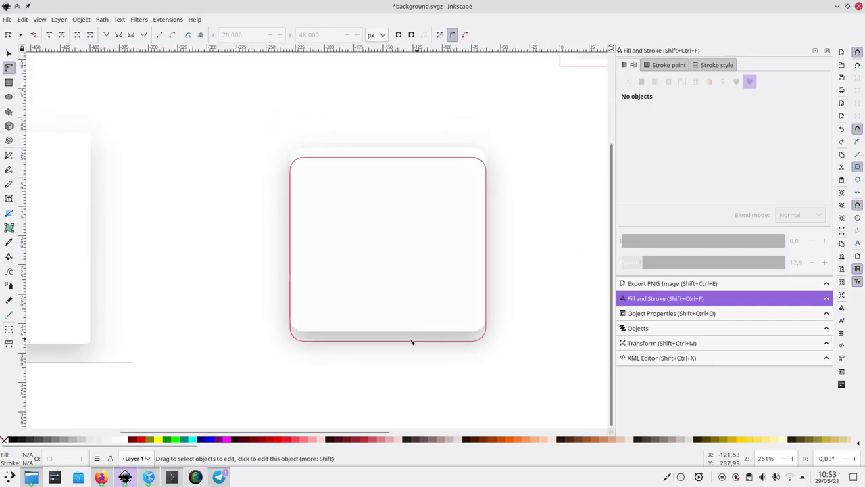
{"action": "left_click", "coordinate": [408, 345]}
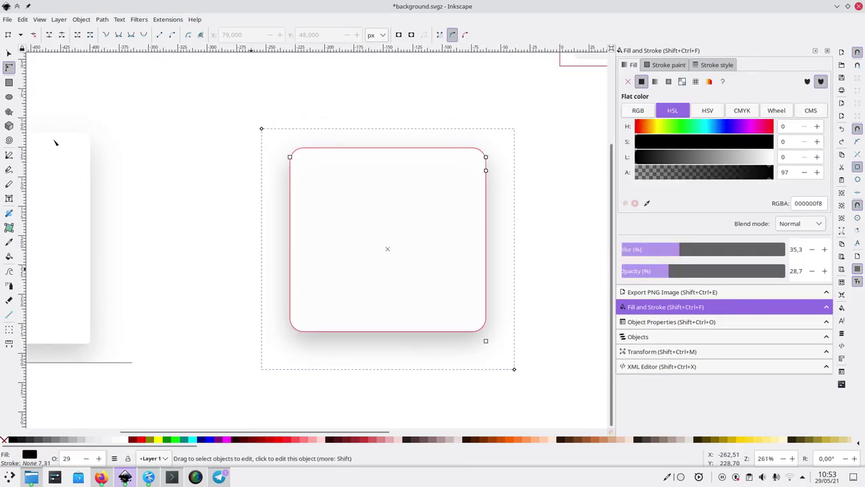
{"action": "left_click", "coordinate": [8, 52]}
{"action": "key", "text": "Up"}
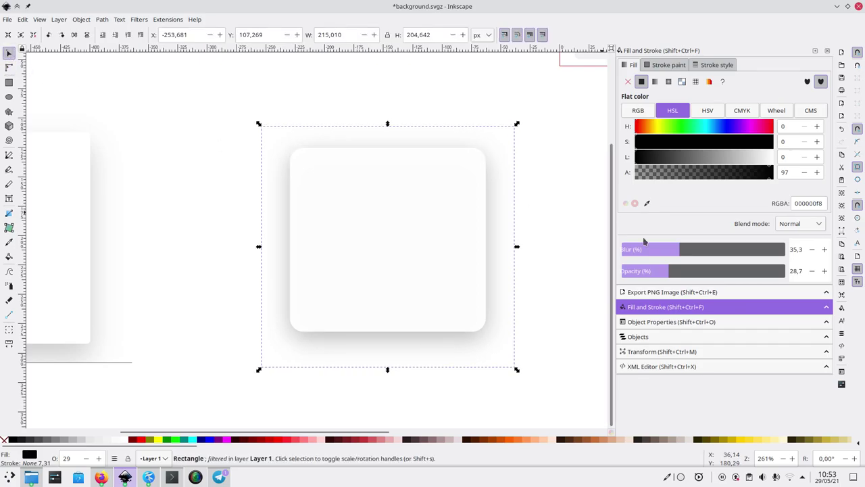
{"action": "left_click_drag", "start_coordinate": [669, 272], "coordinate": [662, 271]}
{"action": "left_click", "coordinate": [552, 334]}
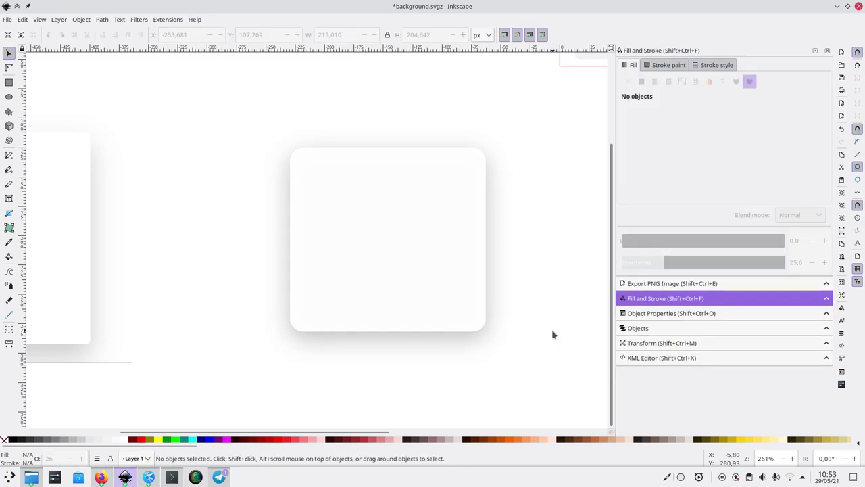
Step: Duplicate the white card, enlarge the copy about its centre to enclose the shadow, and give it a red stroke without fill
{"action": "scroll", "coordinate": [552, 334], "scroll_direction": "down", "scroll_amount": 2}
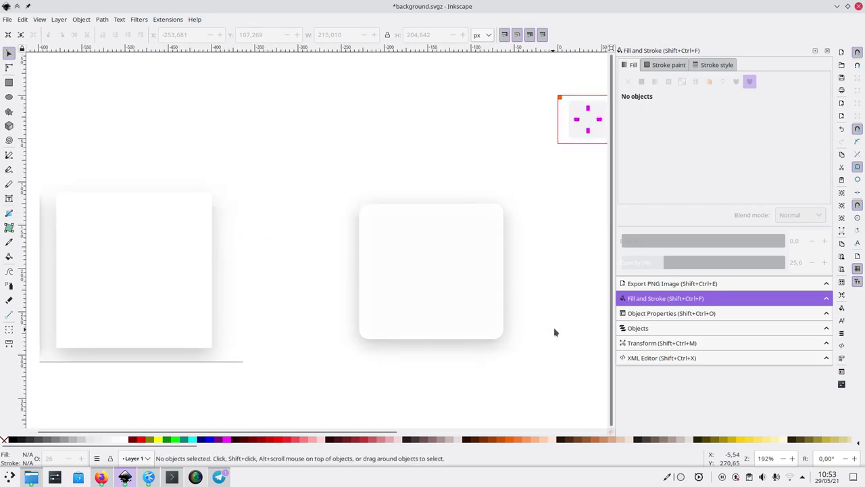
{"action": "left_click", "coordinate": [420, 270]}
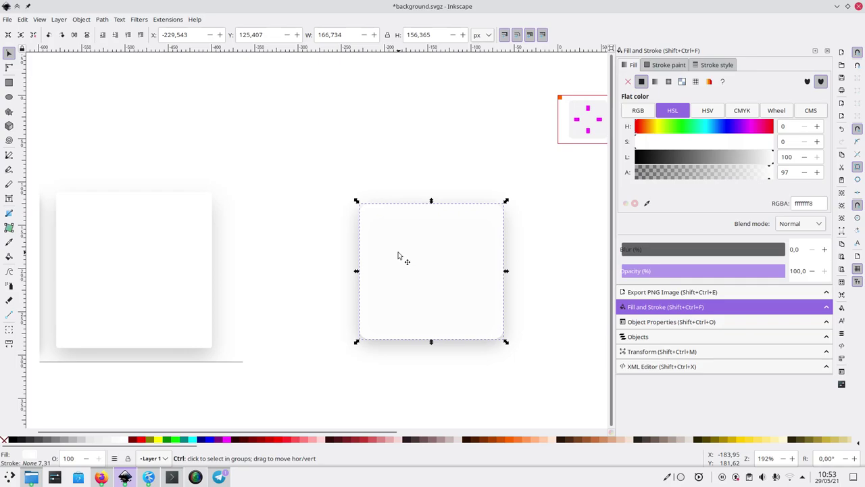
{"action": "left_click_drag", "start_coordinate": [356, 201], "coordinate": [331, 184]}
{"action": "left_click", "coordinate": [140, 440], "text": "shift"}
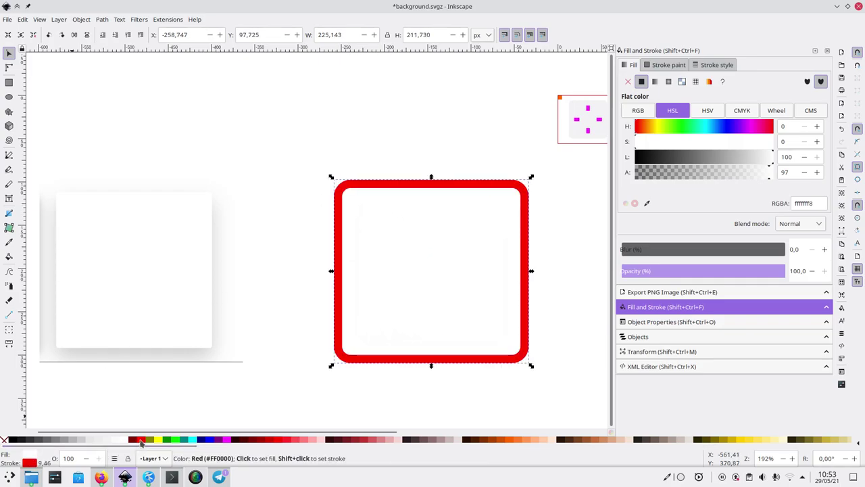
{"action": "left_click", "coordinate": [4, 440]}
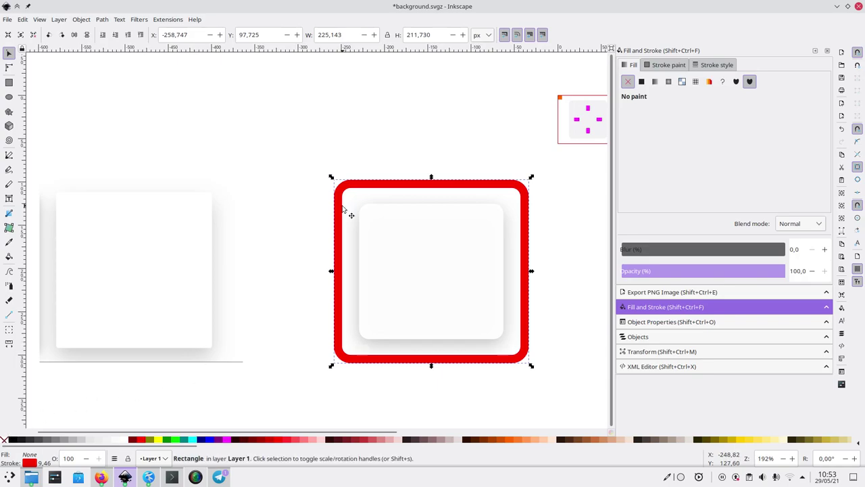
Step: Reduce the red enclosing rectangle's stroke width to 0.100 px and deselect it
{"action": "left_click", "coordinate": [711, 64]}
{"action": "scroll", "coordinate": [684, 83], "scroll_direction": "down", "scroll_amount": 1}
{"action": "scroll", "coordinate": [685, 83], "scroll_direction": "down", "scroll_amount": 11}
{"action": "scroll", "coordinate": [685, 83], "scroll_direction": "down", "scroll_amount": 20}
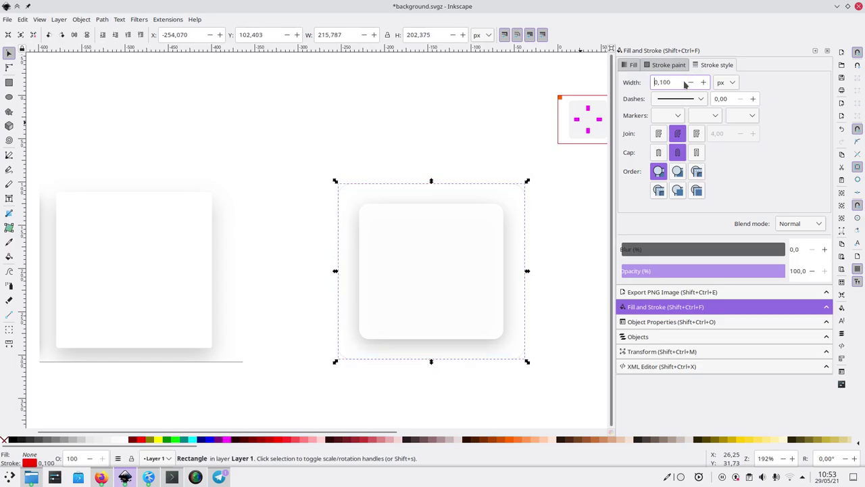
{"action": "left_click", "coordinate": [508, 164]}
{"action": "scroll", "coordinate": [528, 261], "scroll_direction": "up", "scroll_amount": 2}
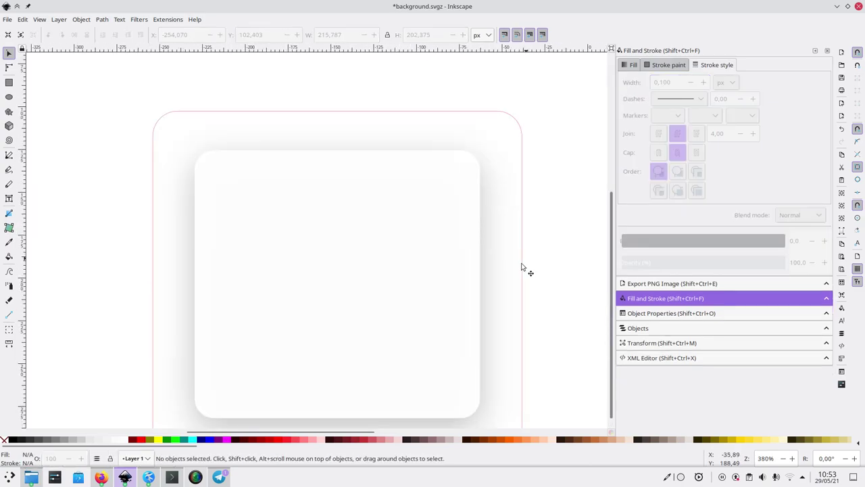
{"action": "scroll", "coordinate": [529, 261], "scroll_direction": "down", "scroll_amount": 2}
{"action": "scroll", "coordinate": [522, 270], "scroll_direction": "up", "scroll_amount": 1}
Step: Select the red enclosing rectangle as the PNG export area and set the image width to 1000 pixels
{"action": "left_click", "coordinate": [439, 270]}
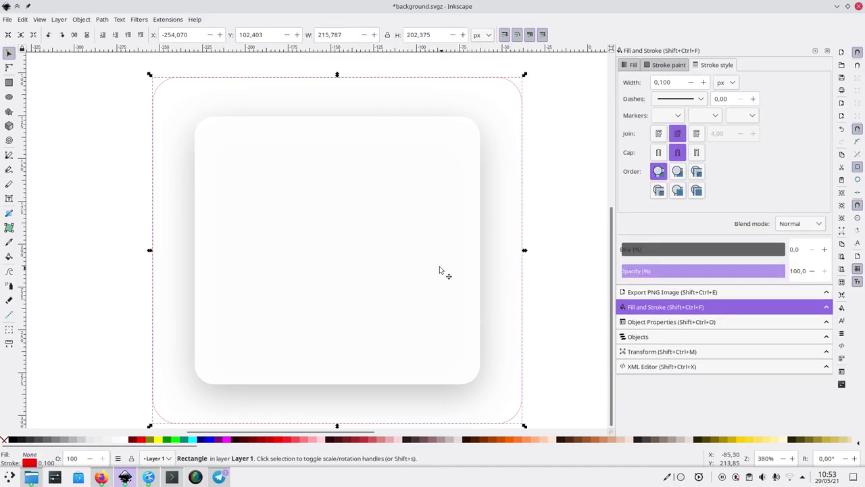
{"action": "left_click", "coordinate": [672, 292]}
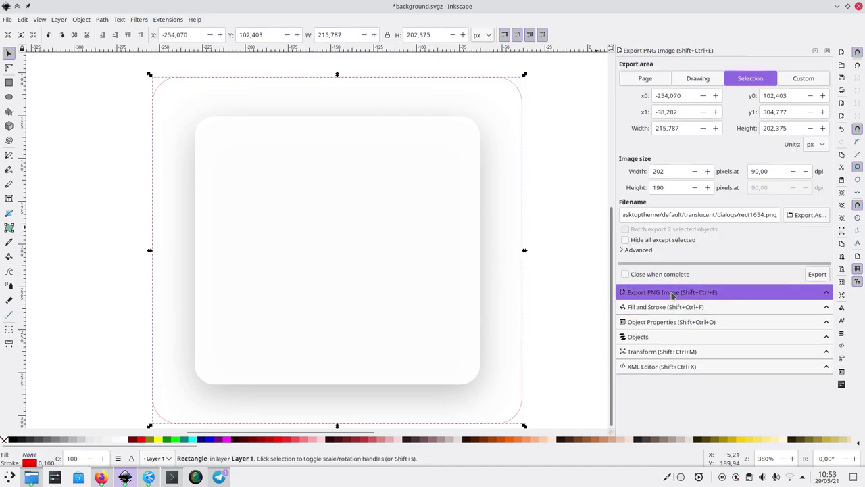
{"action": "double_click", "coordinate": [676, 173]}
{"action": "type", "text": "1000"}
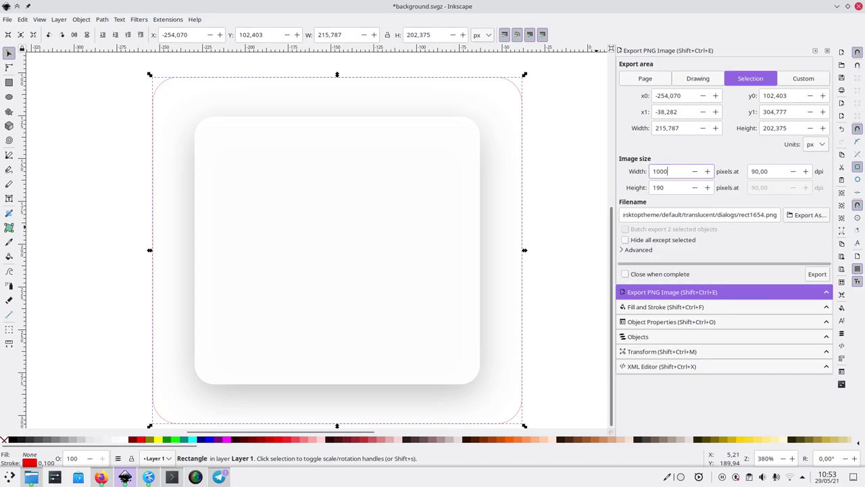
{"action": "key", "text": "Return"}
{"action": "scroll", "coordinate": [573, 200], "scroll_direction": "down", "scroll_amount": 3}
{"action": "scroll", "coordinate": [573, 200], "scroll_direction": "up", "scroll_amount": 2}
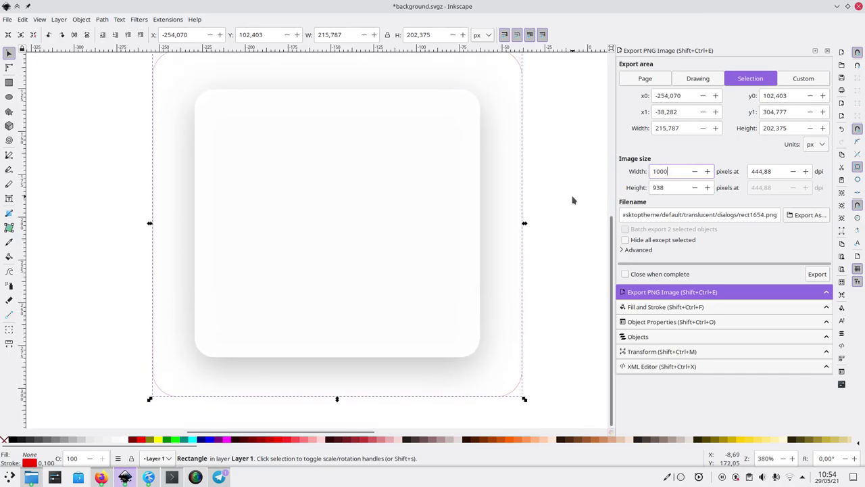
{"action": "scroll", "coordinate": [573, 200], "scroll_direction": "down", "scroll_amount": 1}
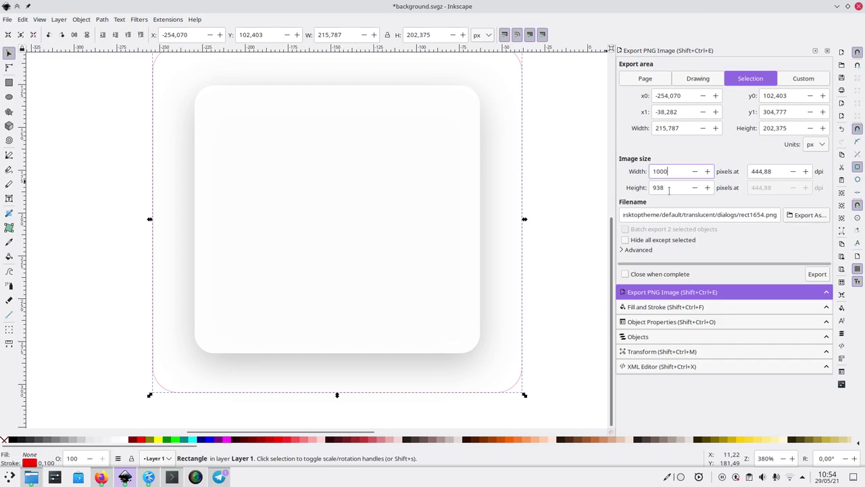
Step: Choose the export location by creating a new folder named shadowgenerator inside the home directory's Sketches folder
{"action": "left_click", "coordinate": [807, 215]}
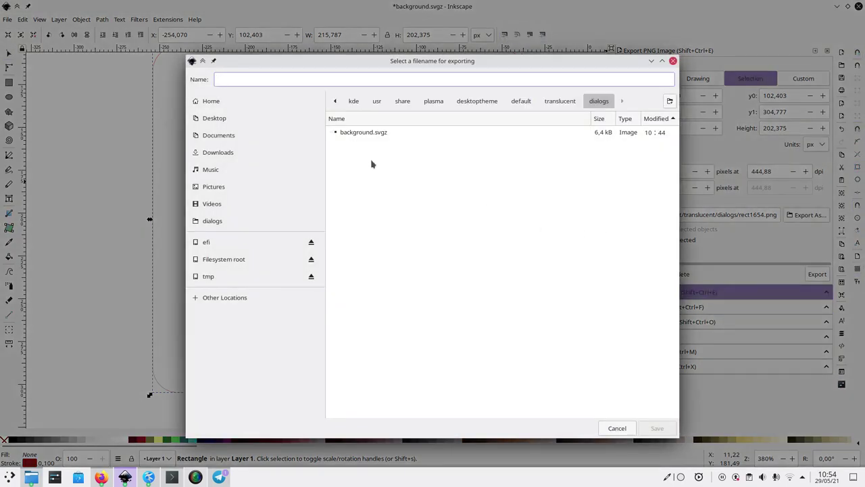
{"action": "left_click", "coordinate": [267, 108]}
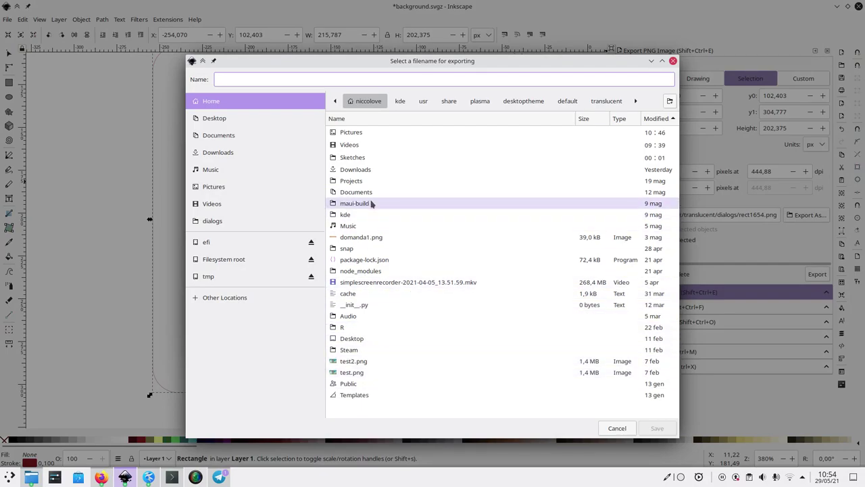
{"action": "double_click", "coordinate": [357, 160]}
{"action": "left_click", "coordinate": [669, 101]}
{"action": "type", "text": "shadowgenerator"}
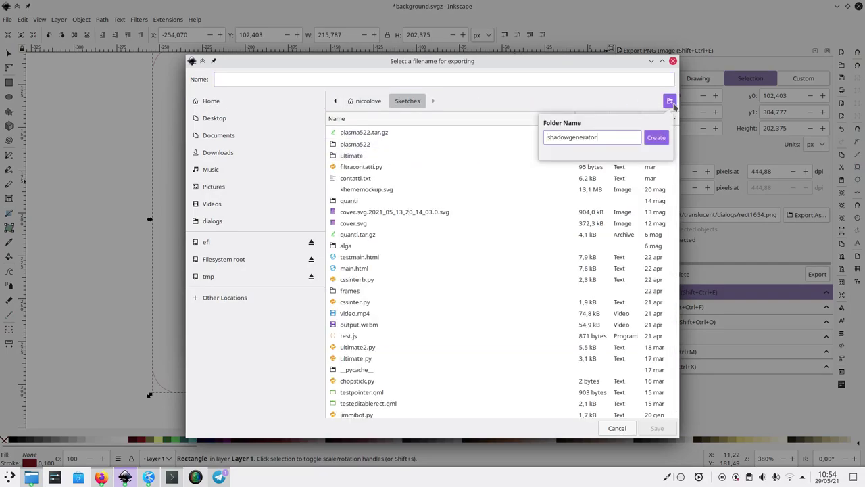
{"action": "left_click", "coordinate": [650, 138]}
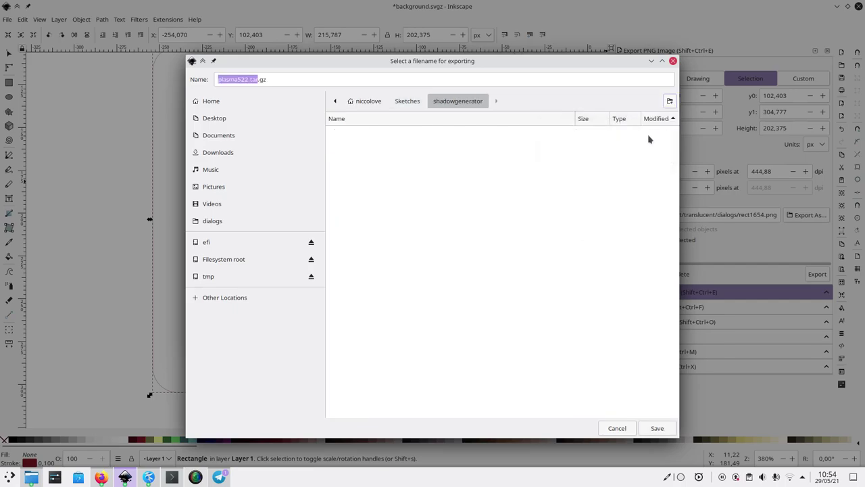
Step: Name the export file shadow1.png in the shadowgenerator folder and export the selected area
{"action": "triple_click", "coordinate": [254, 79]}
{"action": "key", "text": "BackSpace"}
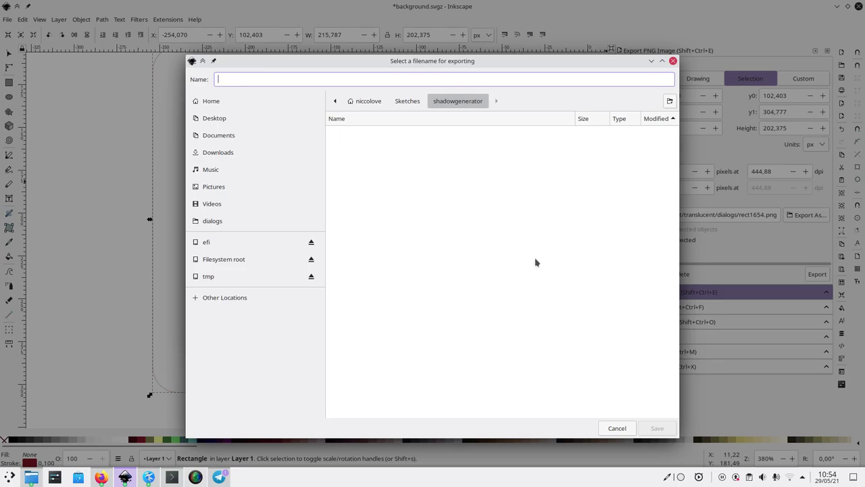
{"action": "type", "text": "shadow1.png"}
{"action": "key", "text": "Return"}
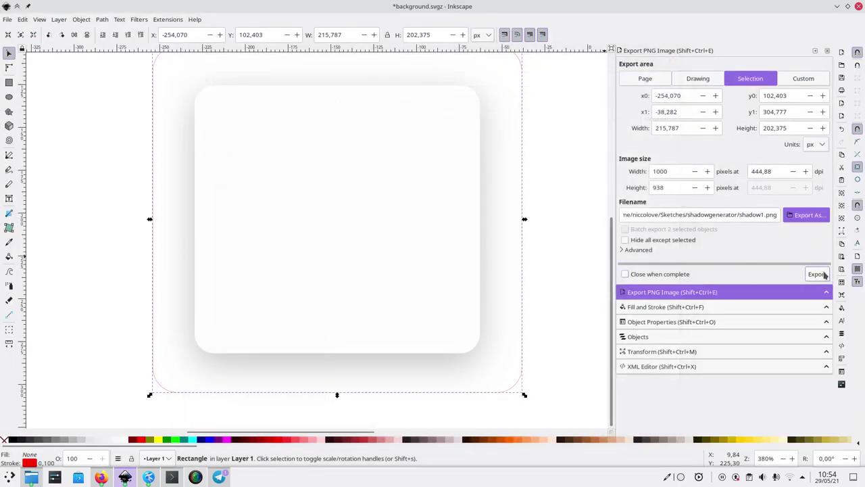
{"action": "left_click", "coordinate": [817, 274]}
Step: Switch to Dolphin, go to the shadowgenerator folder inside Sketches, view the exported shadow1.png, and close the image viewer
{"action": "key", "text": "ctrl+F12"}
{"action": "key", "text": "super"}
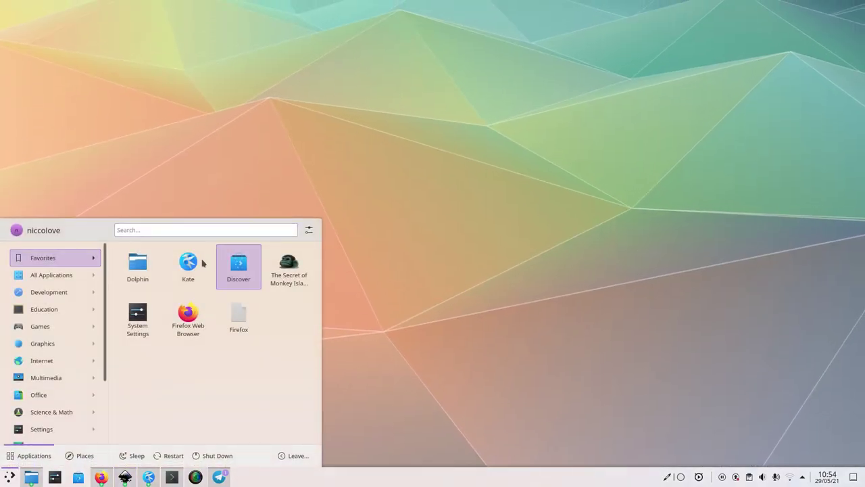
{"action": "left_click", "coordinate": [132, 260]}
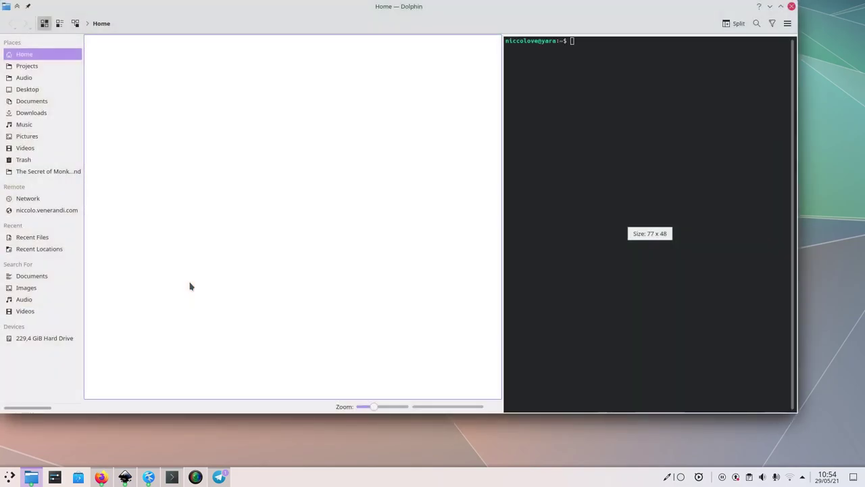
{"action": "left_click_drag", "start_coordinate": [225, 263], "coordinate": [268, 276]}
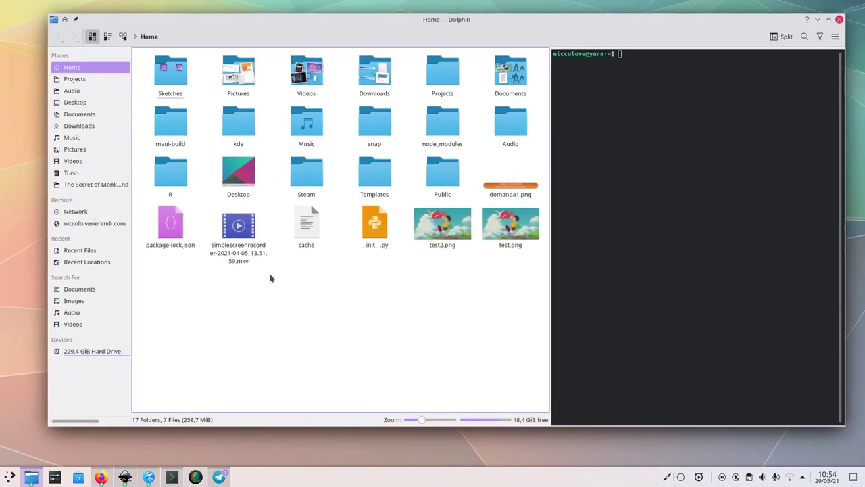
{"action": "left_click", "coordinate": [173, 78]}
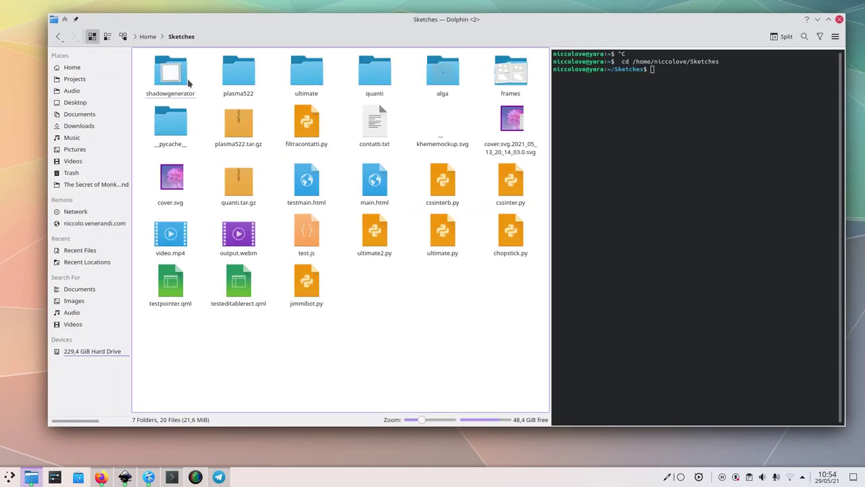
{"action": "left_click", "coordinate": [179, 87]}
{"action": "left_click", "coordinate": [183, 98]}
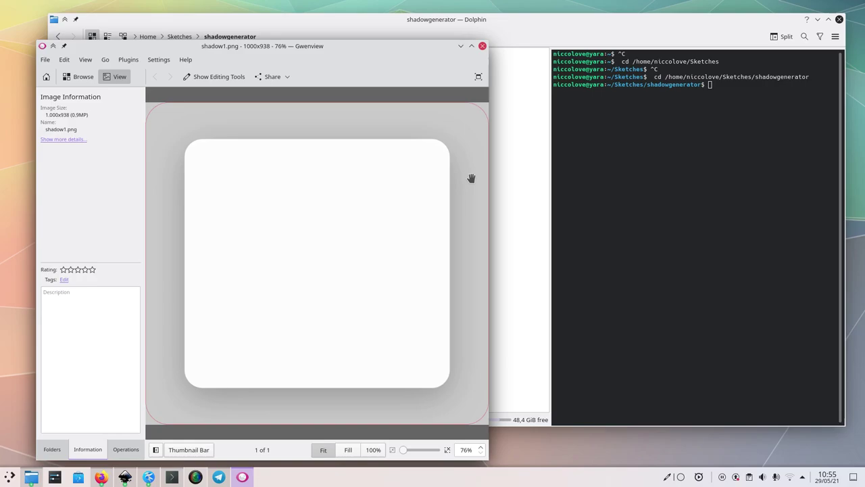
{"action": "left_click", "coordinate": [483, 46]}
Step: Create a text file named shadower.py in the shadowgenerator folder
{"action": "right_click", "coordinate": [369, 119]}
{"action": "key", "text": "Right"}
{"action": "key", "text": "Down"}
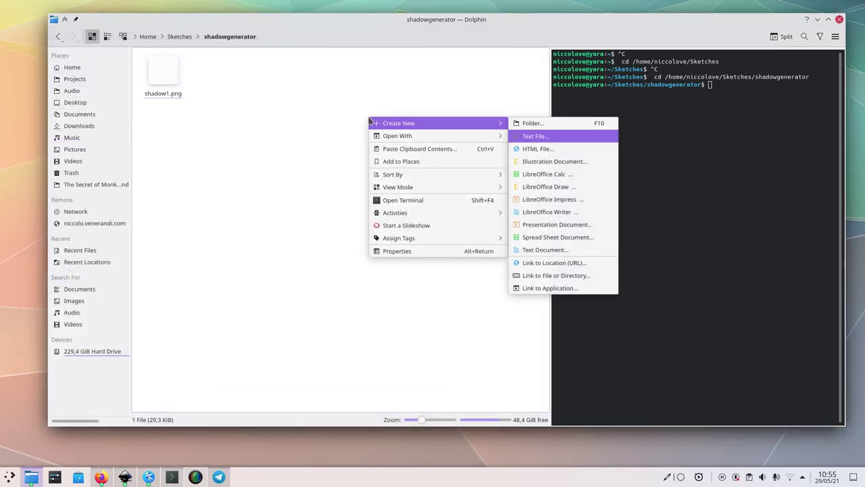
{"action": "key", "text": "Return"}
{"action": "type", "text": "sh"}
{"action": "key", "text": "BackSpace"}
{"action": "key", "text": "BackSpace"}
{"action": "type", "text": "shadower.p"}
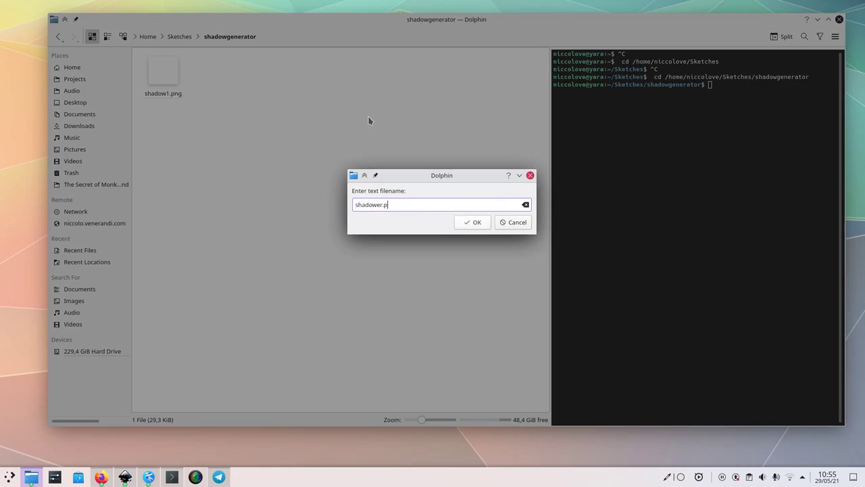
{"action": "type", "text": "y"}
{"action": "key", "text": "Return"}
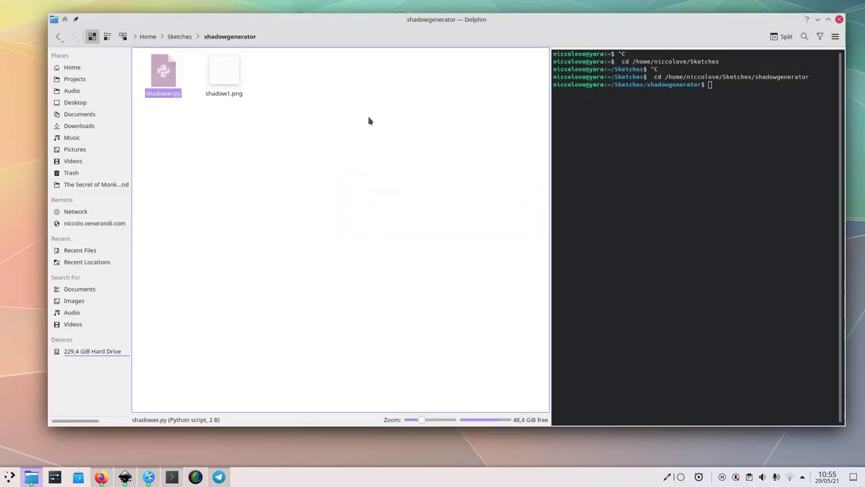
Step: Open shadower.py in Kate, move the editor window to the middle of the screen, and enlarge it
{"action": "key", "text": "Return"}
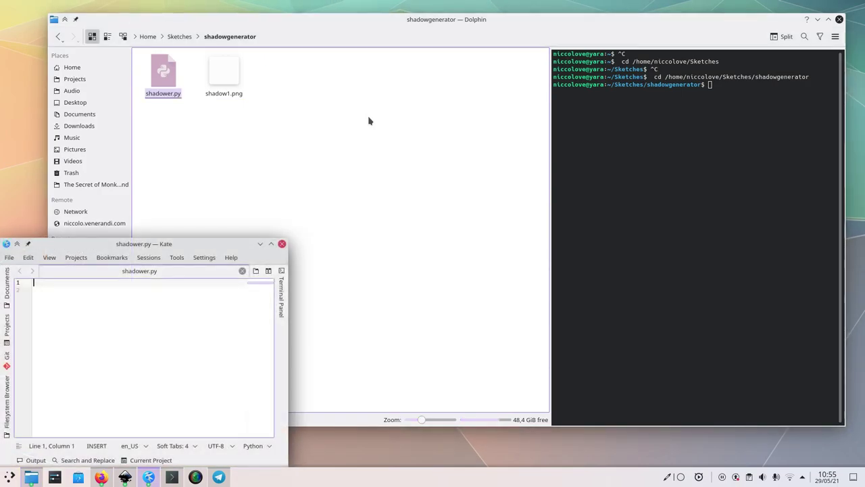
{"action": "key", "text": "alt+F7"}
{"action": "left_click", "coordinate": [429, 187]}
{"action": "key", "text": "alt+F8"}
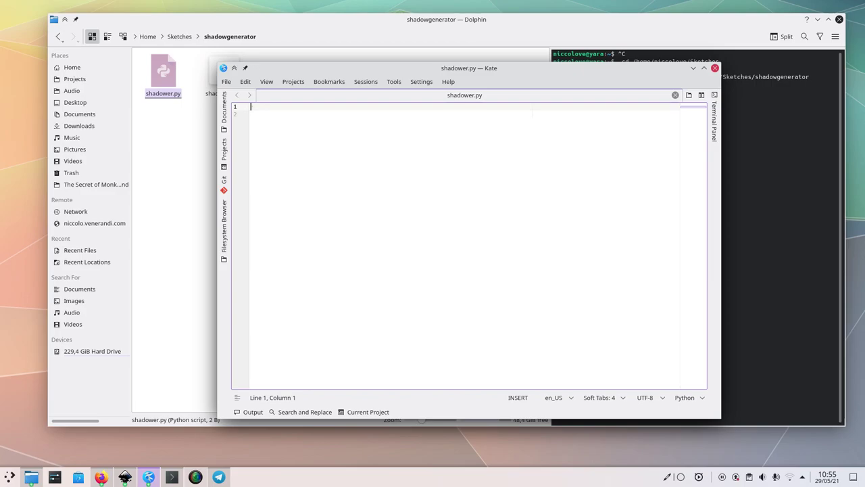
Step: Remove the blank second line, enlarge the editor text to 170%, write import pygame on line 1, and save shadower.py
{"action": "key", "text": "Down"}
{"action": "key", "text": "BackSpace"}
{"action": "key", "text": "ctrl+minus"}
{"action": "key", "text": "ctrl+s"}
{"action": "key", "text": "ctrl+plus"}
{"action": "key", "text": "ctrl+plus"}
{"action": "key", "text": "ctrl+plus"}
{"action": "key", "text": "ctrl+plus"}
{"action": "key", "text": "ctrl+plus"}
{"action": "key", "text": "ctrl+plus"}
{"action": "key", "text": "ctrl+plus"}
{"action": "key", "text": "ctrl+plus"}
{"action": "type", "text": "import pygamq"}
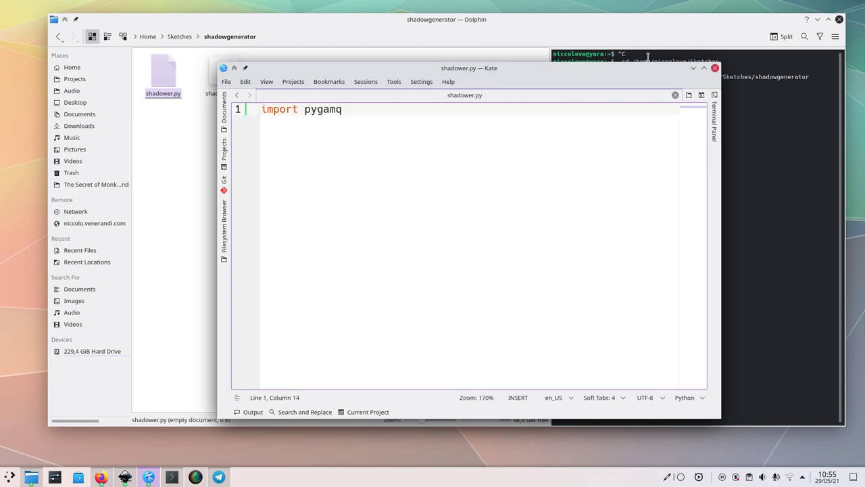
{"action": "key", "text": "BackSpace"}
{"action": "type", "text": "e"}
{"action": "key", "text": "ctrl+s"}
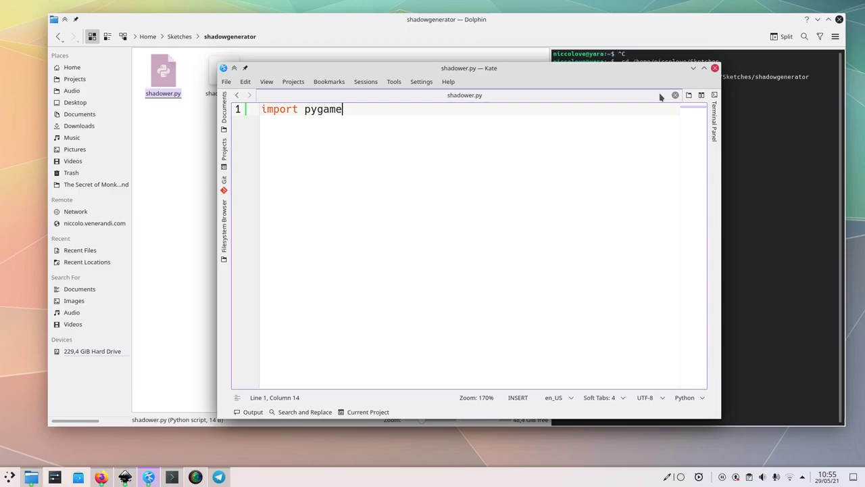
Step: Show Kate's built-in terminal, enlarge the window with a wider code pane, and run python3 shadower.py
{"action": "left_click", "coordinate": [713, 119]}
{"action": "left_click_drag", "start_coordinate": [625, 163], "coordinate": [448, 108]}
{"action": "left_click_drag", "start_coordinate": [518, 340], "coordinate": [765, 405]}
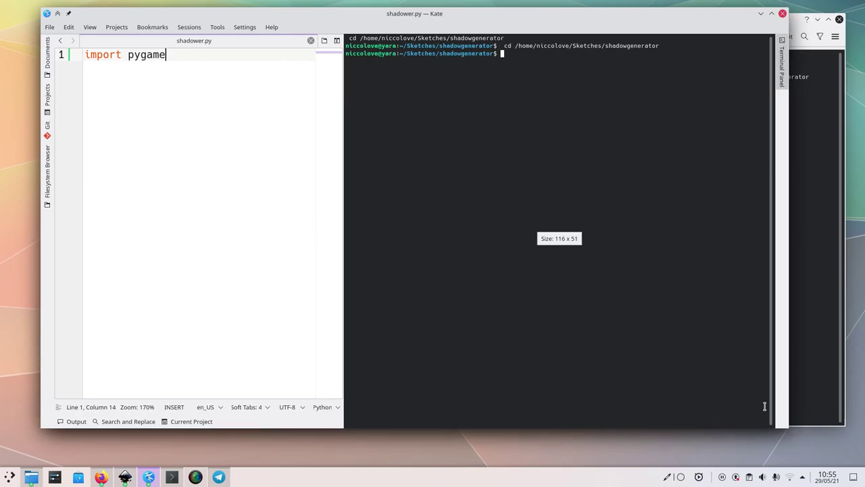
{"action": "left_click_drag", "start_coordinate": [350, 251], "coordinate": [438, 258]}
{"action": "type", "text": "py"}
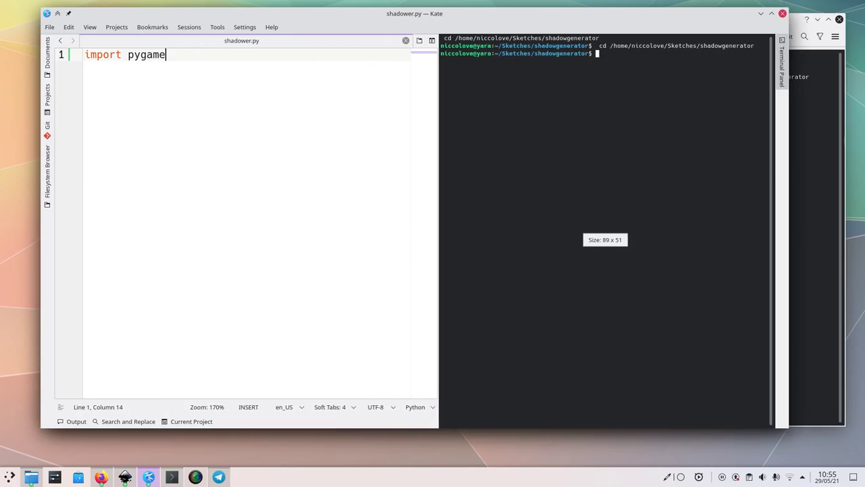
{"action": "type", "text": "thon3 shadower.py "}
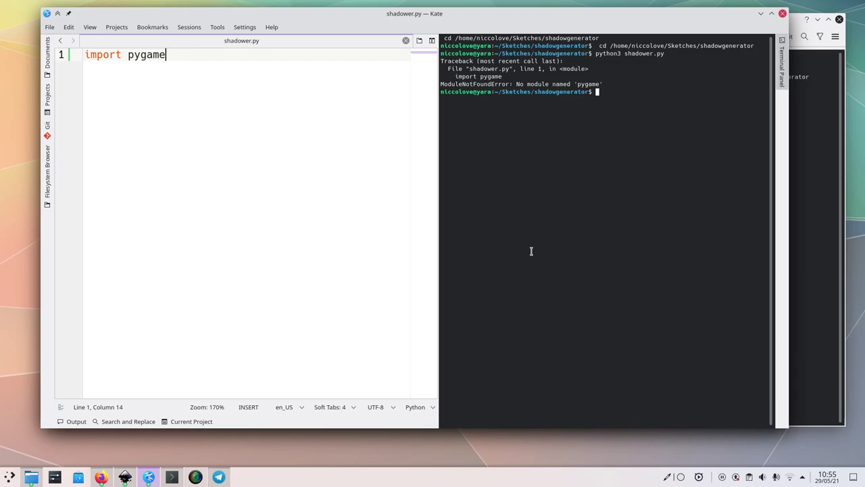
Step: Install pygame with python3 -m pip install pygame, and move and enlarge the Kate window
{"action": "type", "text": "python3 -m pip install pygame"}
{"action": "key", "text": "Return"}
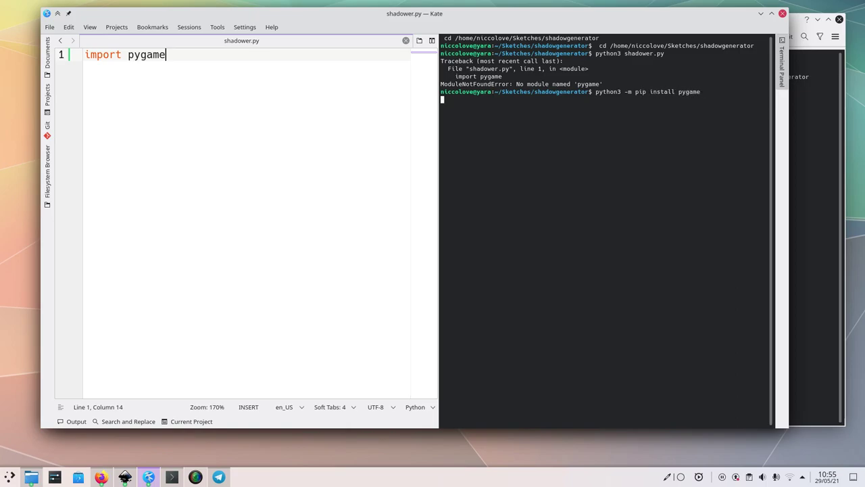
{"action": "left_click_drag", "start_coordinate": [435, 233], "coordinate": [413, 236]}
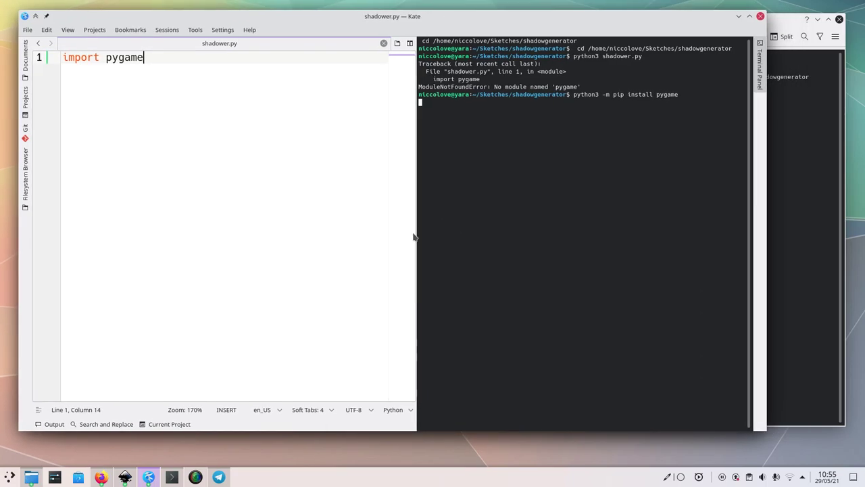
{"action": "left_click_drag", "start_coordinate": [708, 388], "coordinate": [777, 413]}
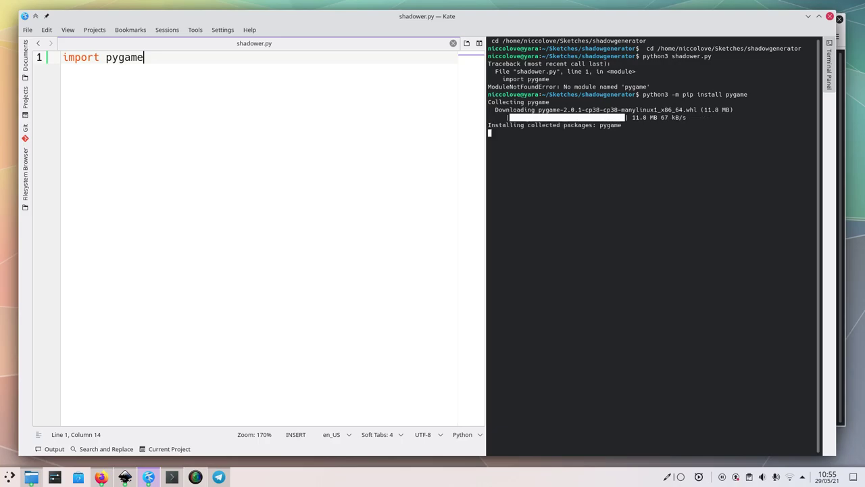
Step: Run python3 shadower.py again in the terminal to test the pygame import
{"action": "key", "text": "Up"}
{"action": "key", "text": "Up"}
{"action": "key", "text": "Down"}
{"action": "key", "text": "Up"}
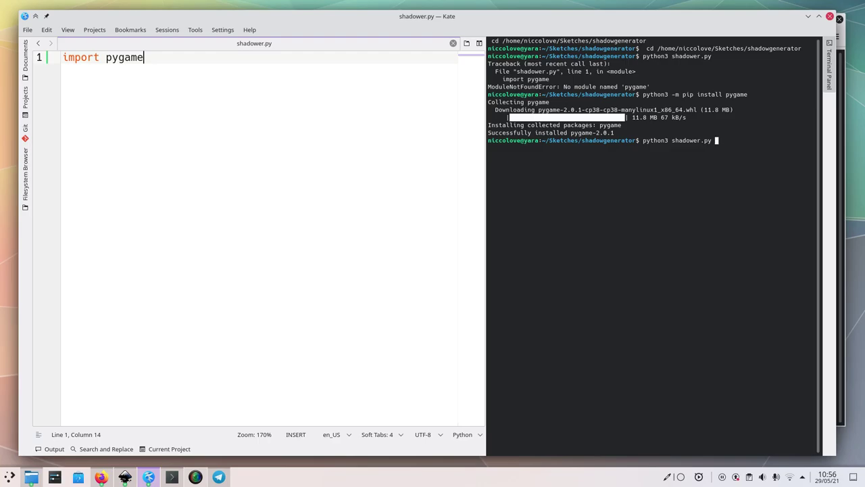
{"action": "key", "text": "Return"}
Step: Write pygame.Image.open on line 3 of shadower.py, leaving a blank line below the import
{"action": "left_click", "coordinate": [237, 162]}
{"action": "key", "text": "Return"}
{"action": "key", "text": "Return"}
{"action": "type", "text": "pygame."}
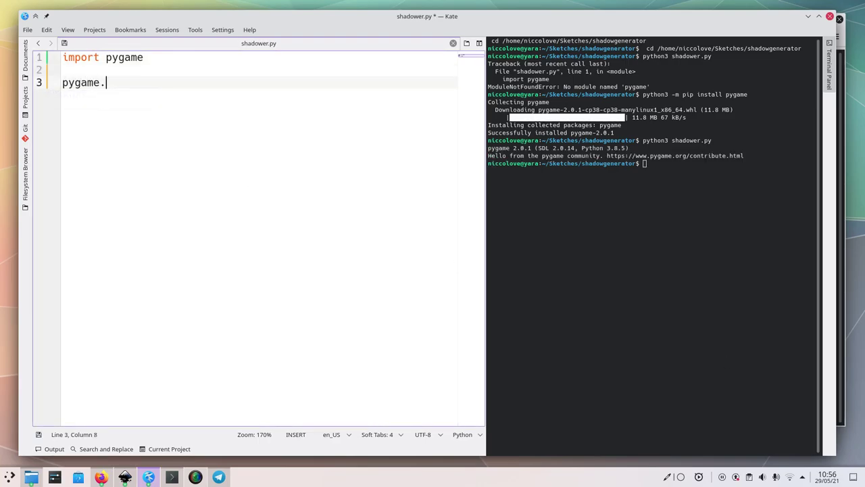
{"action": "type", "text": "Image.open"}
Step: Switch to Firefox, search the web for "pygame open image", leave the CodePen page, and consult the pygame.image documentation
{"action": "key", "text": "ctrl+F8"}
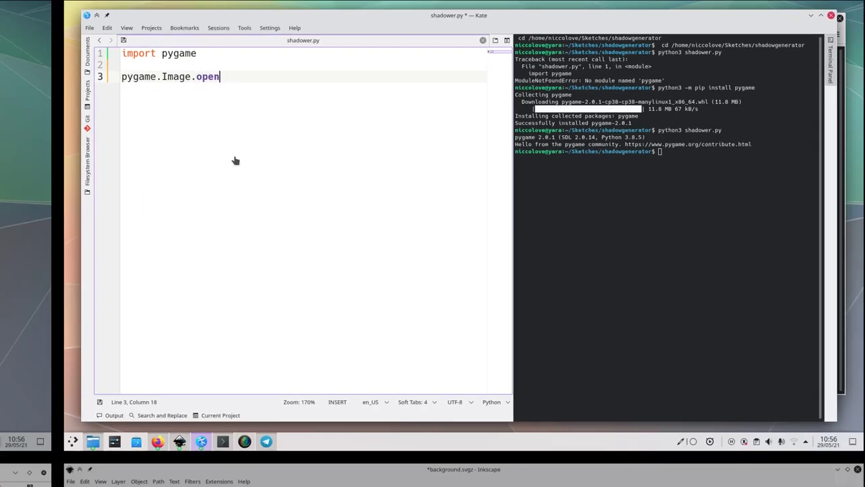
{"action": "left_click", "coordinate": [470, 201]}
{"action": "left_click", "coordinate": [398, 29]}
{"action": "type", "text": "pygame open image"}
{"action": "key", "text": "Return"}
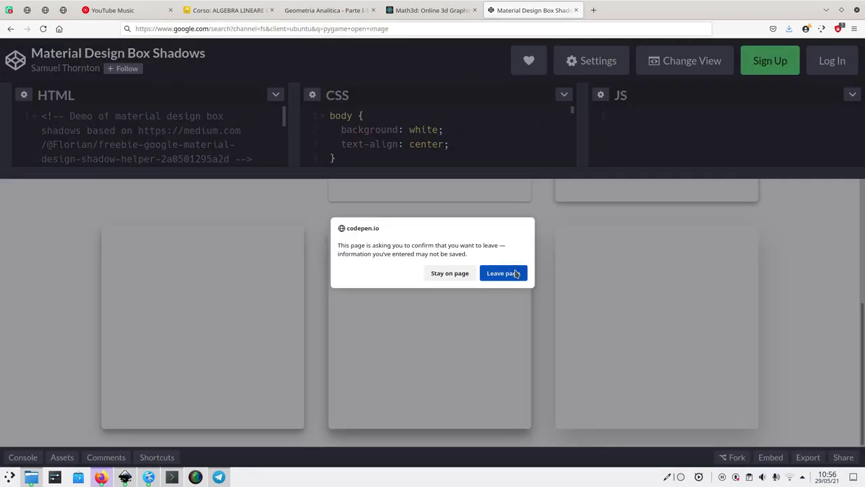
{"action": "left_click", "coordinate": [515, 273]}
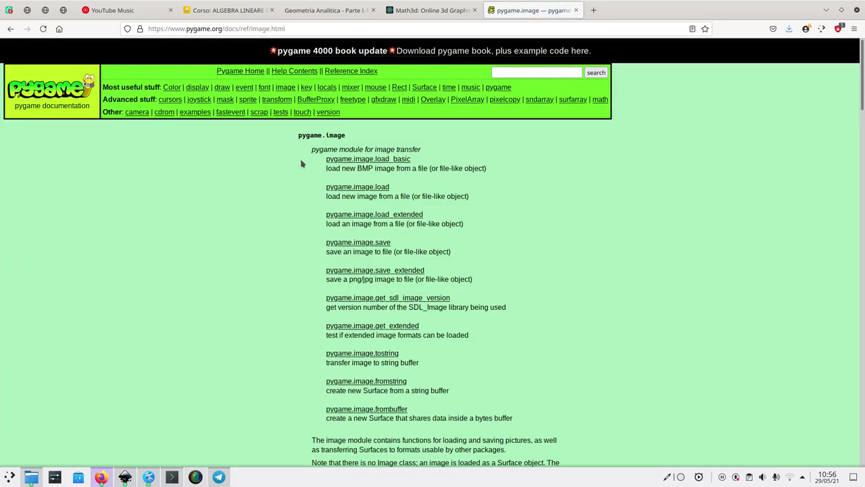
{"action": "scroll", "coordinate": [301, 160], "scroll_direction": "down", "scroll_amount": 2}
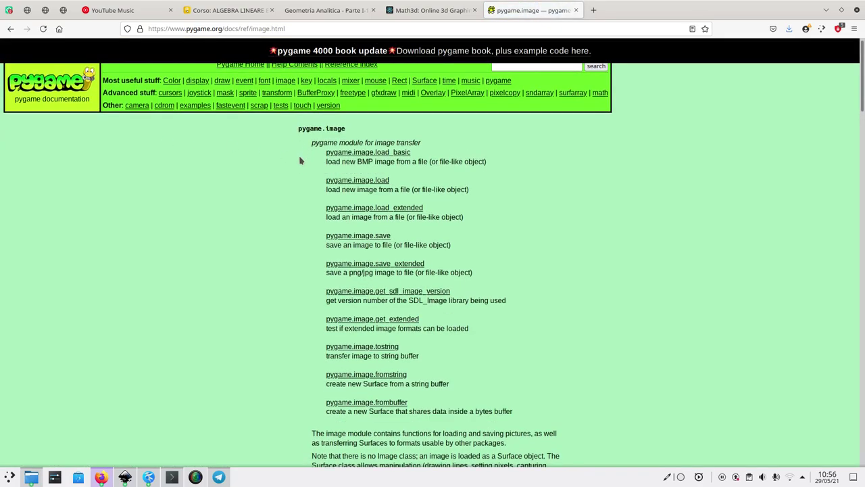
{"action": "scroll", "coordinate": [300, 160], "scroll_direction": "up", "scroll_amount": 2}
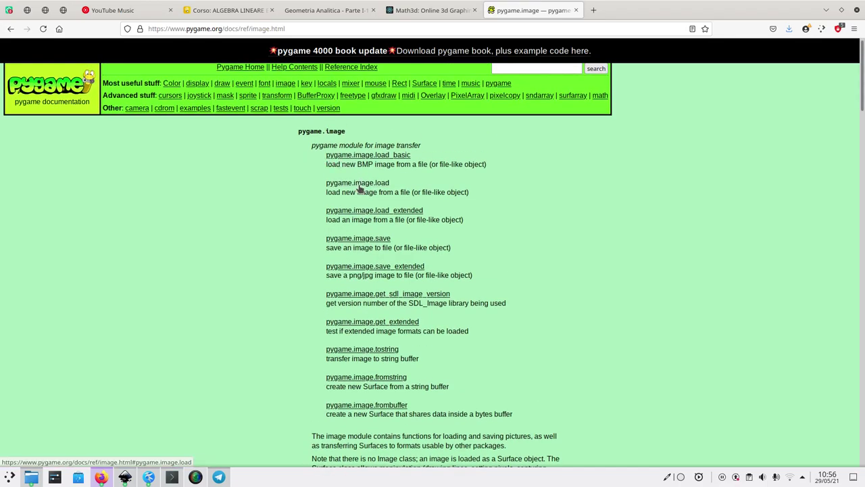
Step: Return to Kate, rewrite line 3 as shadow = pygame.image.load('shadow1.png'), add blank lines below, and save
{"action": "key", "text": "alt+Tab"}
{"action": "key", "text": "BackSpace"}
{"action": "type", "text": "i"}
{"action": "double_click", "coordinate": [155, 83]}
{"action": "type", "text": "load('"}
{"action": "key", "text": "alt+Tab"}
{"action": "key", "text": "alt+Tab"}
{"action": "type", "text": "shadow1.png"}
{"action": "key", "text": "End"}
{"action": "key", "text": "Home"}
{"action": "type", "text": "shadow ="}
{"action": "key", "text": "End"}
{"action": "key", "text": "Return"}
{"action": "key", "text": "BackSpace"}
{"action": "key", "text": "Return"}
{"action": "key", "text": "Return"}
{"action": "key", "text": "ctrl+s"}
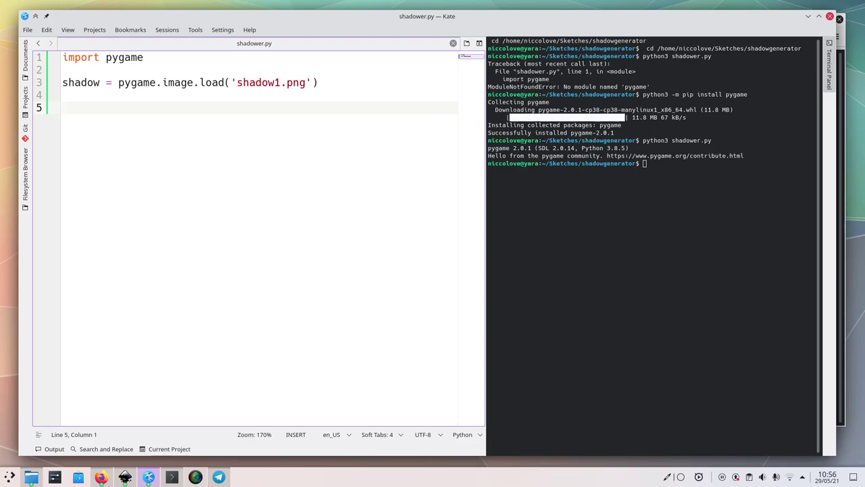
Step: Begin a loop on line 5 with for x in range(shadow.height())
{"action": "type", "text": "for x ("}
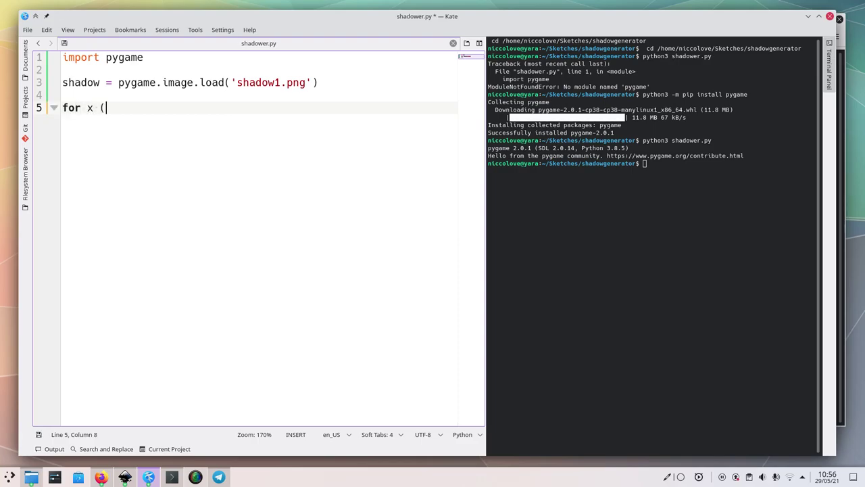
{"action": "key", "text": "BackSpace"}
{"action": "key", "text": "BackSpace"}
{"action": "type", "text": "in range()"}
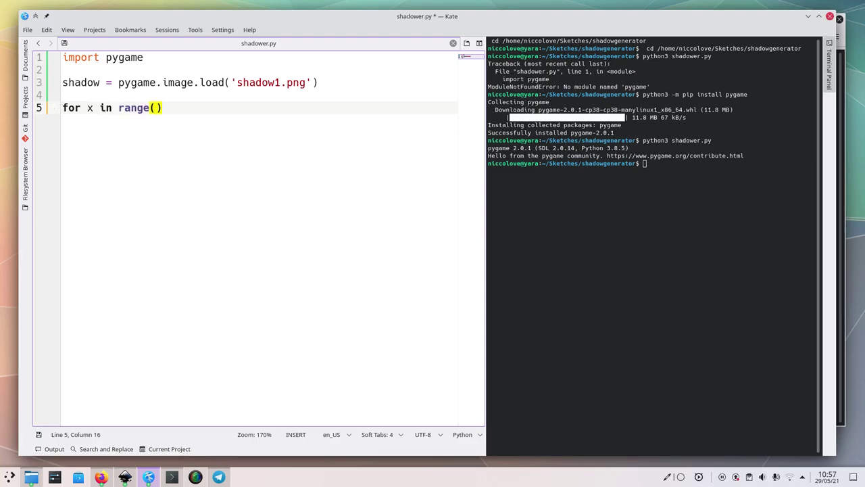
{"action": "type", "text": "shadow.height()"}
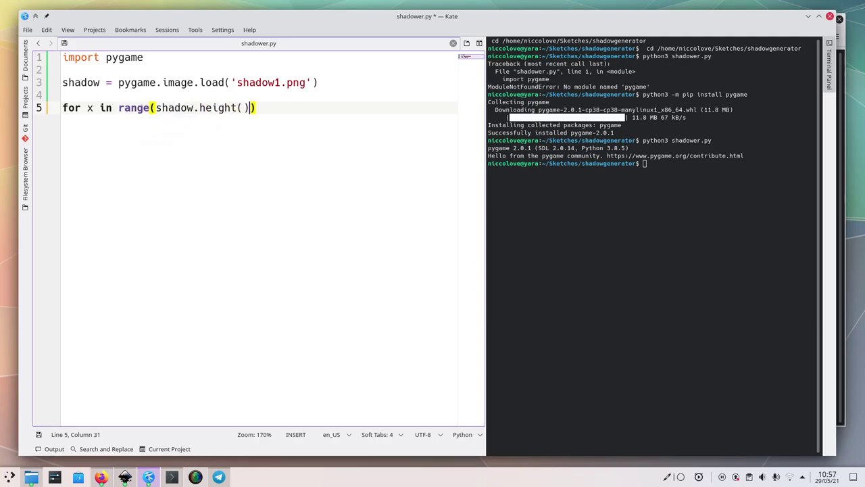
Step: Rename the loop variable to y, complete the loop header, add print(y) as its body, and save the script
{"action": "key", "text": "ctrl+Left"}
{"action": "key", "text": "ctrl+Left"}
{"action": "key", "text": "ctrl+Left"}
{"action": "key", "text": "ctrl+Left"}
{"action": "key", "text": "ctrl+Left"}
{"action": "key", "text": "ctrl+Left"}
{"action": "key", "text": "BackSpace"}
{"action": "type", "text": "y"}
{"action": "key", "text": "End"}
{"action": "type", "text": "):"}
{"action": "key", "text": "Return"}
{"action": "type", "text": "print(y"}
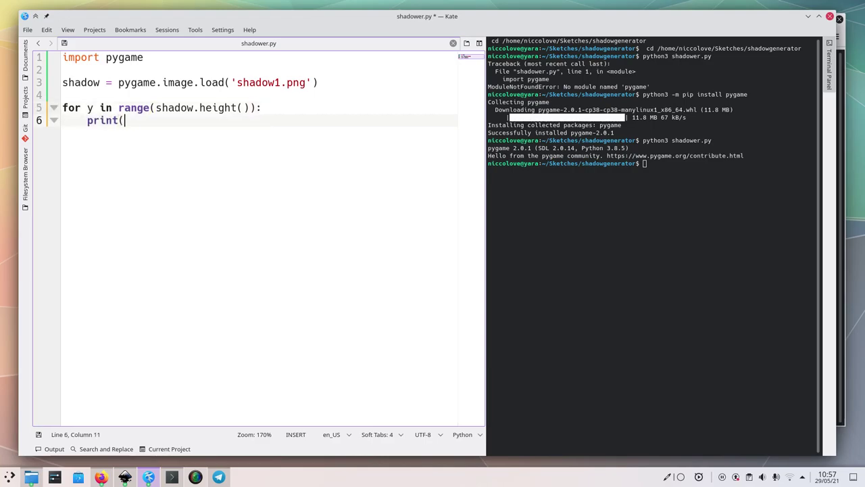
{"action": "key", "text": "ctrl+s"}
Step: Run python3 shadower.py in the terminal to test the height loop
{"action": "left_click", "coordinate": [583, 180]}
{"action": "key", "text": "Up"}
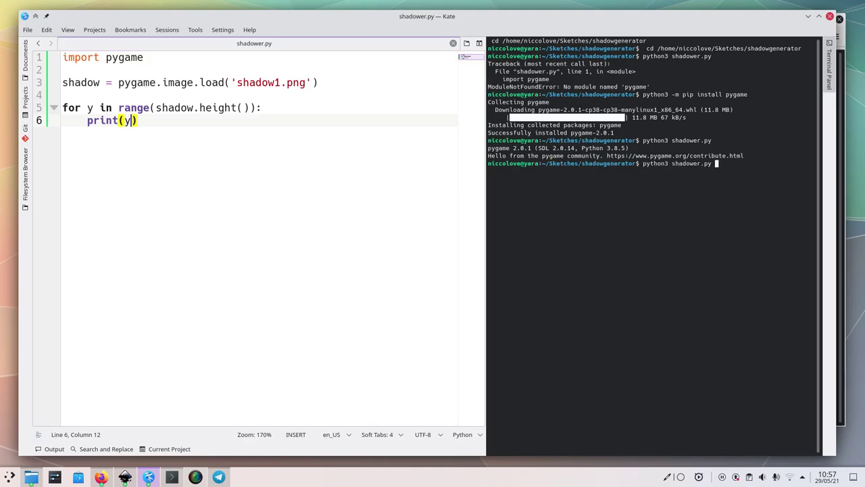
{"action": "key", "text": "Return"}
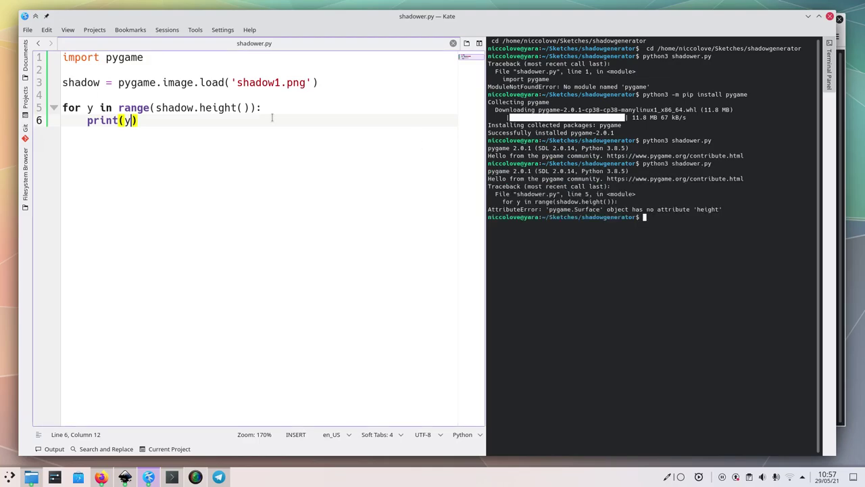
Step: Place the cursor before height on line 5, and open the pygame.image.load documentation entry in Firefox
{"action": "double_click", "coordinate": [218, 108]}
{"action": "key", "text": "Left"}
{"action": "key", "text": "alt+Tab"}
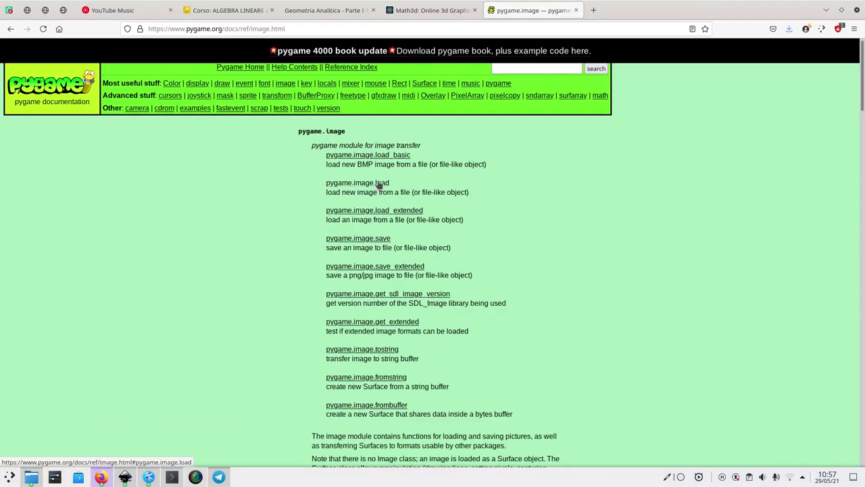
{"action": "left_click", "coordinate": [379, 186]}
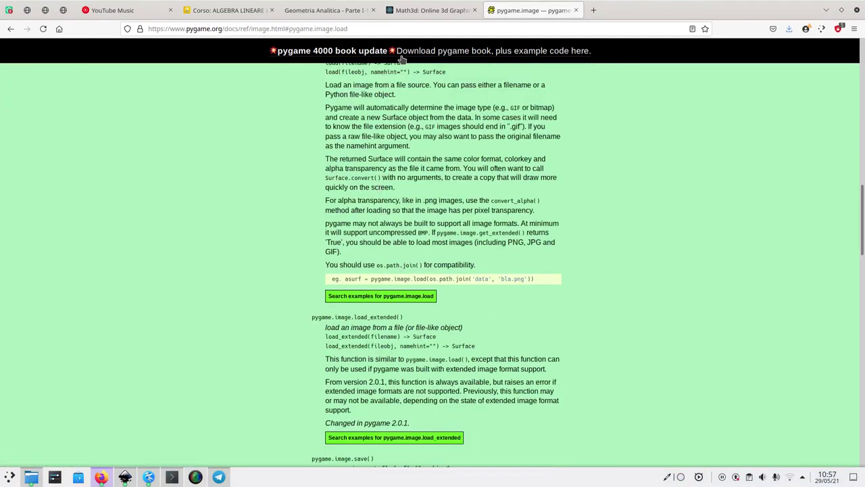
{"action": "left_click", "coordinate": [410, 28]}
{"action": "type", "text": "pyth"}
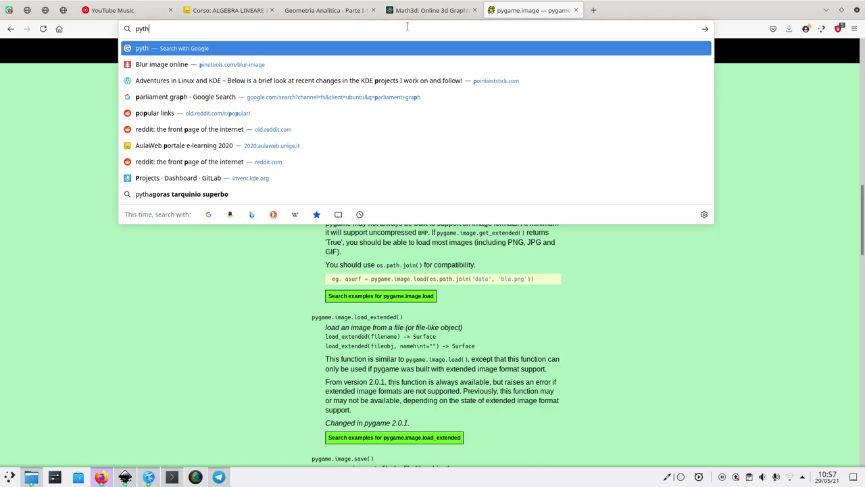
{"action": "key", "text": "BackSpace"}
{"action": "key", "text": "BackSpace"}
{"action": "key", "text": "BackSpace"}
{"action": "key", "text": "BackSpace"}
{"action": "left_click", "coordinate": [465, 264]}
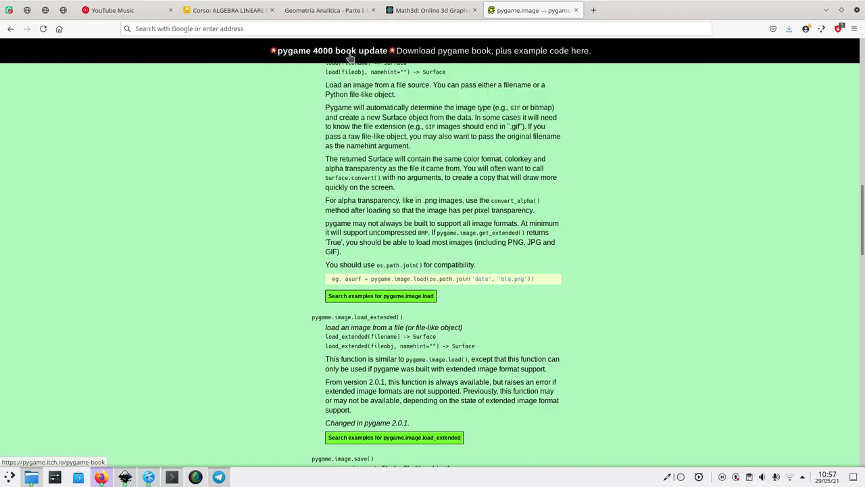
Step: Search the web for "pygame surface" and leave the browser's desktop
{"action": "left_click", "coordinate": [372, 28]}
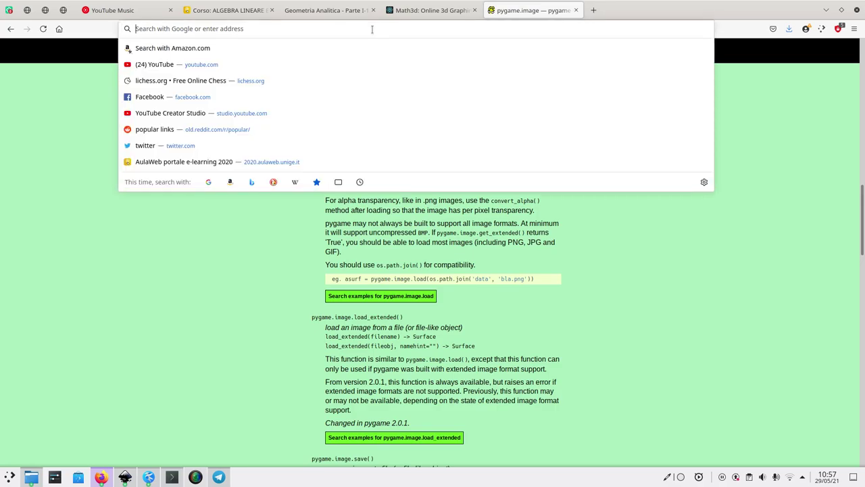
{"action": "type", "text": "pygame surface"}
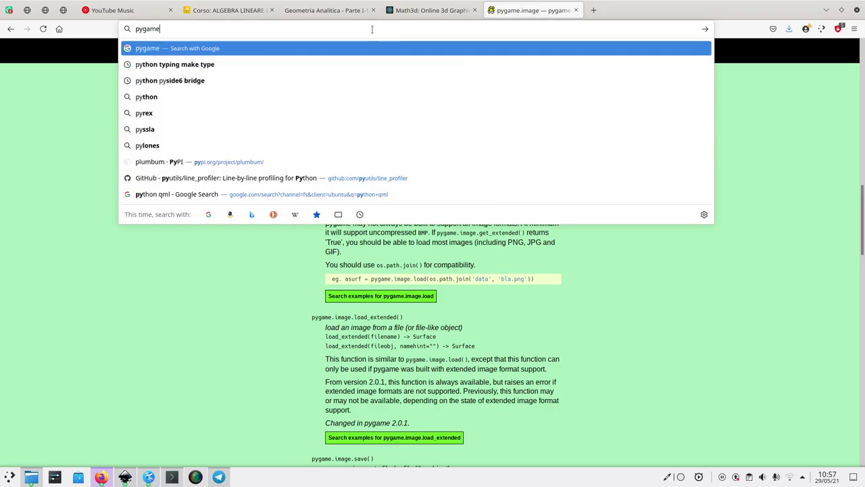
{"action": "key", "text": "Return"}
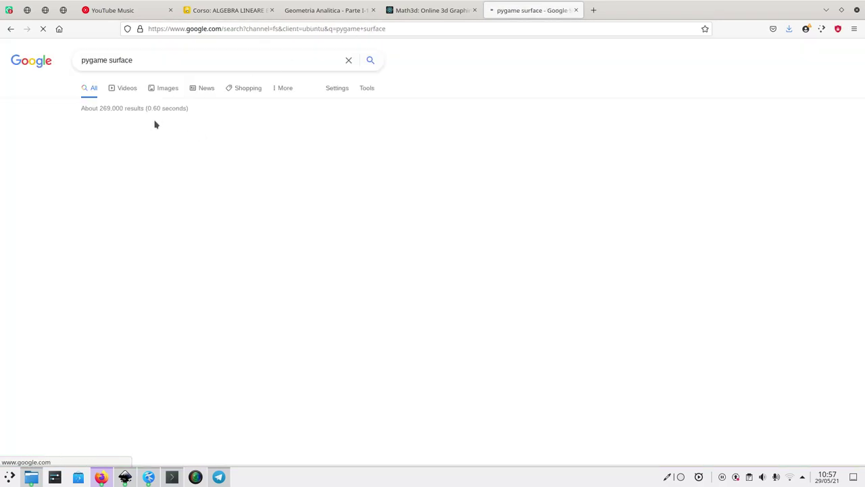
{"action": "key", "text": "super+Left"}
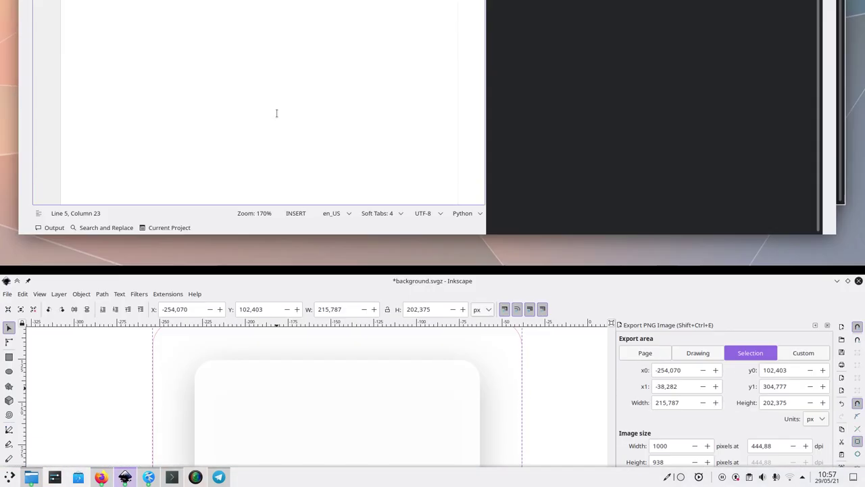
Step: Change the loop range on line 5 to shadow.get_height() and rerun python3 shadower.py in the terminal
{"action": "type", "text": "get_height()):"}
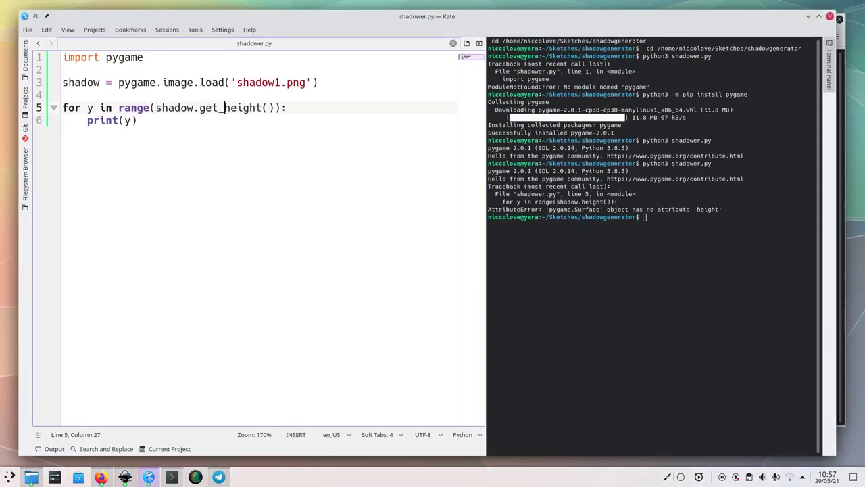
{"action": "left_click", "coordinate": [524, 284]}
{"action": "key", "text": "Up"}
{"action": "key", "text": "Return"}
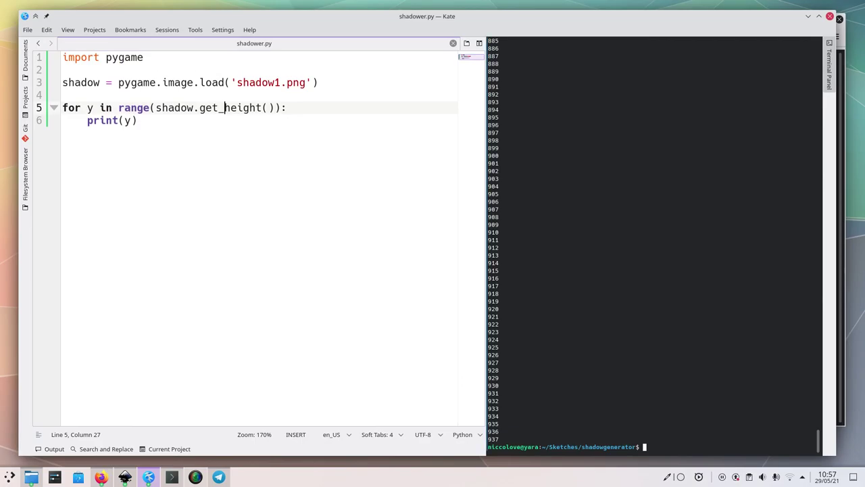
Step: Add x = shadow.get_width() // 2 as the first line of the loop body
{"action": "left_click", "coordinate": [288, 109]}
{"action": "key", "text": "Return"}
{"action": "type", "text": "x = shadow.get_wi"}
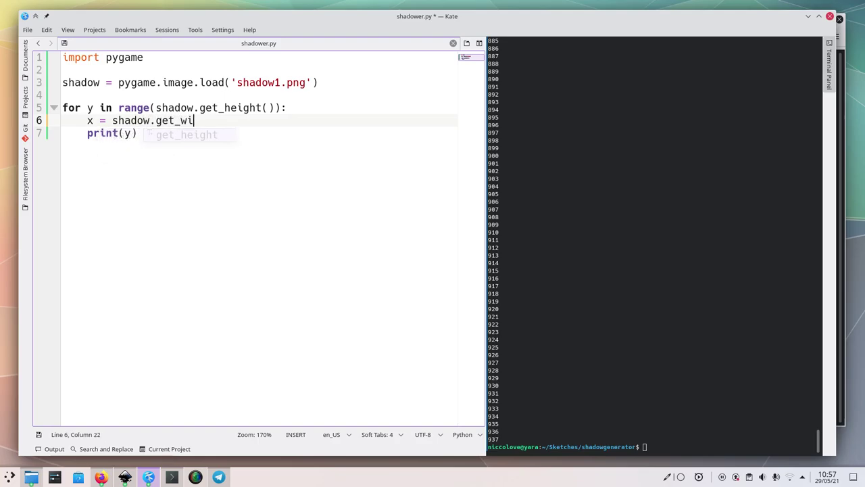
{"action": "type", "text": "dth_"}
{"action": "key", "text": "BackSpace"}
{"action": "type", "text": "() // 2"}
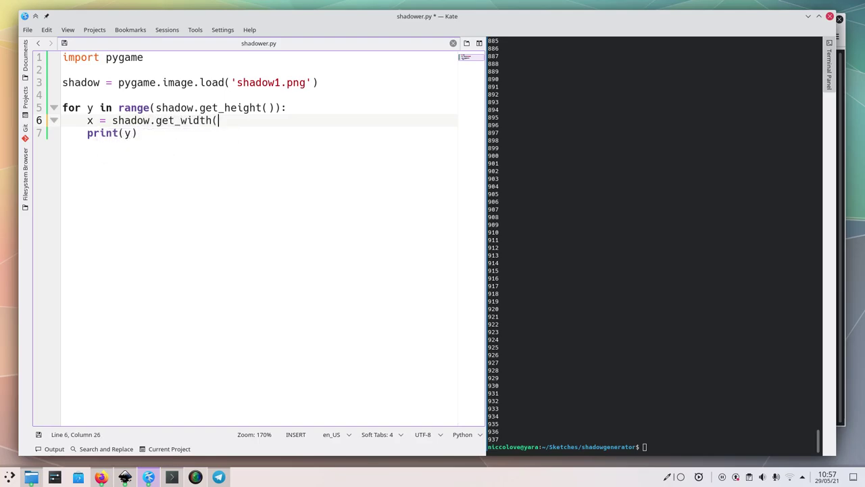
Step: Change the print statement to print(x, y), save the script, and rerun shadower.py
{"action": "left_click", "coordinate": [137, 134]}
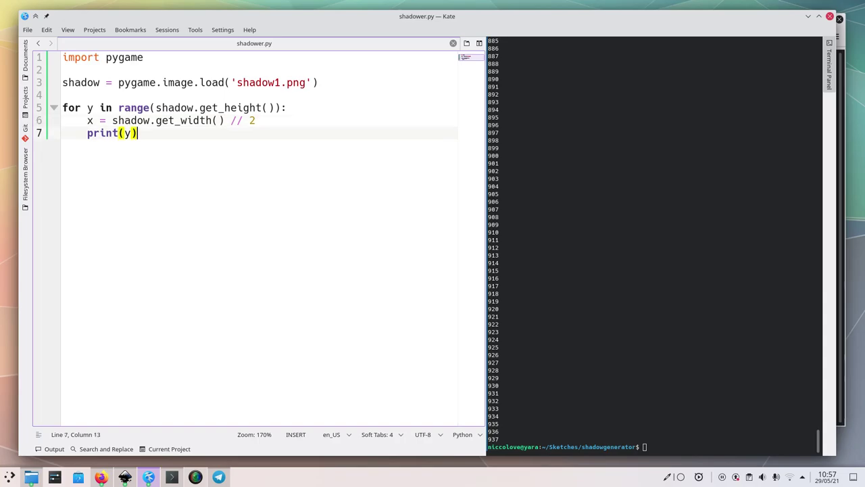
{"action": "key", "text": "Left"}
{"action": "type", "text": "x,"}
{"action": "key", "text": "ctrl+s"}
{"action": "left_click", "coordinate": [718, 394]}
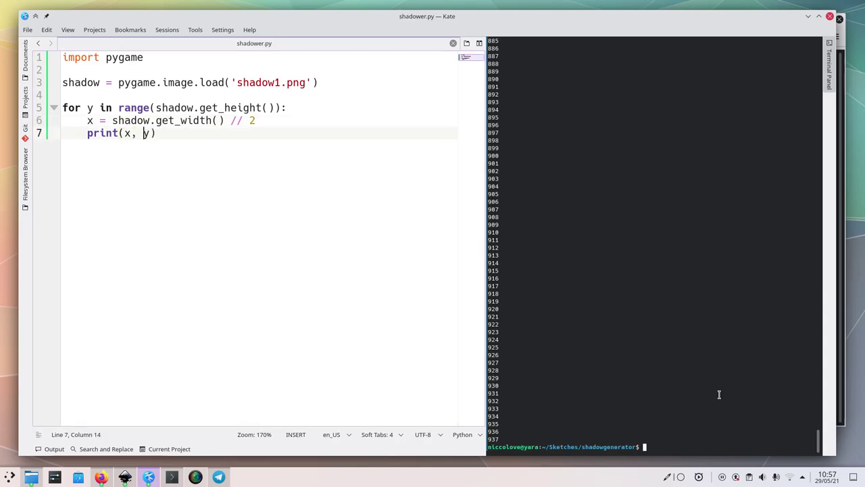
{"action": "key", "text": "Up"}
{"action": "key", "text": "Return"}
Step: Replace the print line with r, g, b, _ = shadow.get_at((x, y)) followed by print(r,g,b), then save and run the script
{"action": "key", "text": "End"}
{"action": "key", "text": "shift+Home"}
{"action": "key", "text": "BackSpace"}
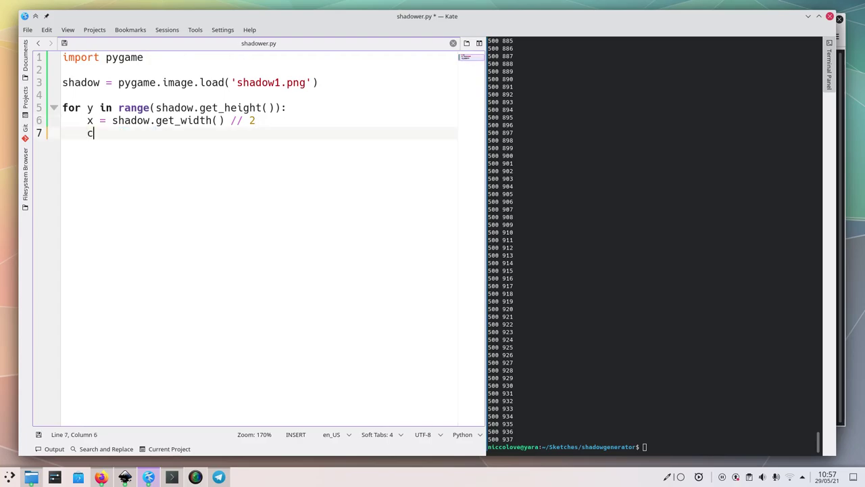
{"action": "type", "text": "r, g, b, _ = shadow.get_at((x, y))"}
{"action": "key", "text": "Return"}
{"action": "type", "text": "print(r,g,"}
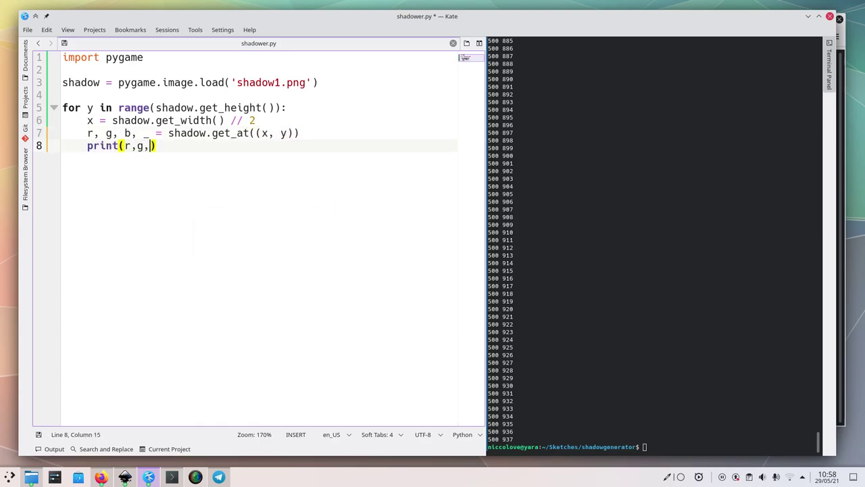
{"action": "type", "text": "b"}
{"action": "key", "text": "F5"}
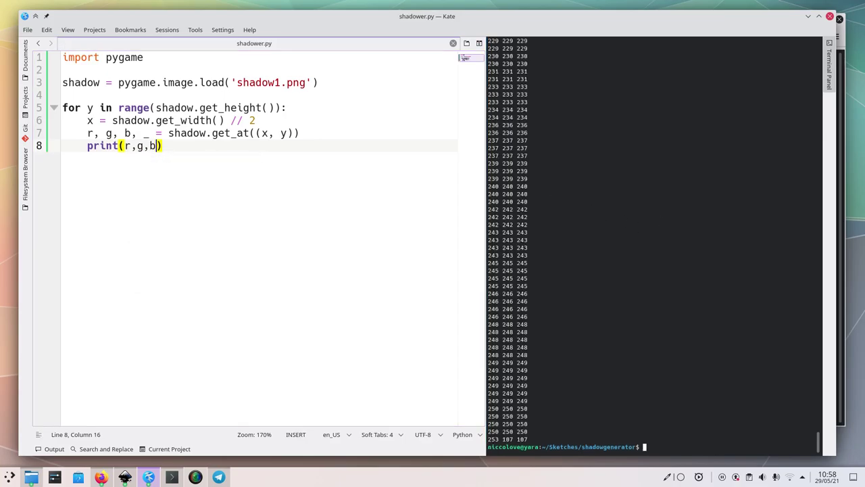
Step: Examine the printed RGB values in the terminal and compare them with the shadow1.png image in Gwenview
{"action": "scroll", "coordinate": [662, 224], "scroll_direction": "up", "scroll_amount": 10}
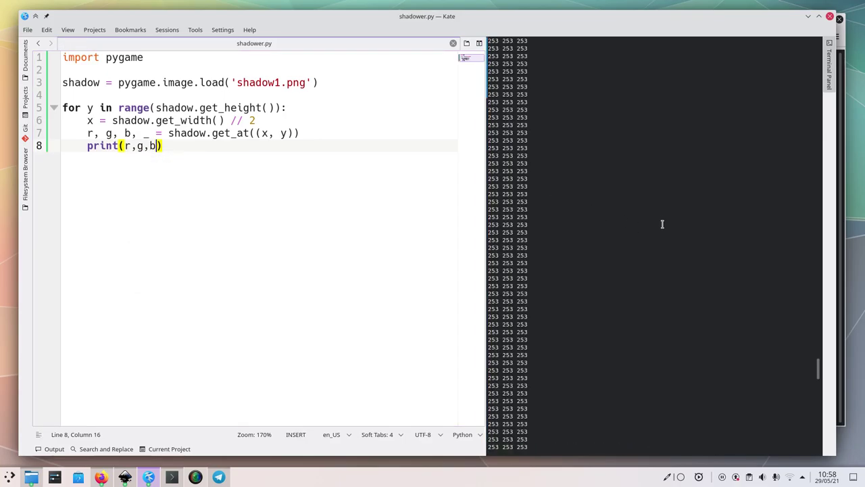
{"action": "scroll", "coordinate": [662, 226], "scroll_direction": "up", "scroll_amount": 15}
{"action": "scroll", "coordinate": [662, 226], "scroll_direction": "up", "scroll_amount": 10}
{"action": "scroll", "coordinate": [661, 226], "scroll_direction": "down", "scroll_amount": 15}
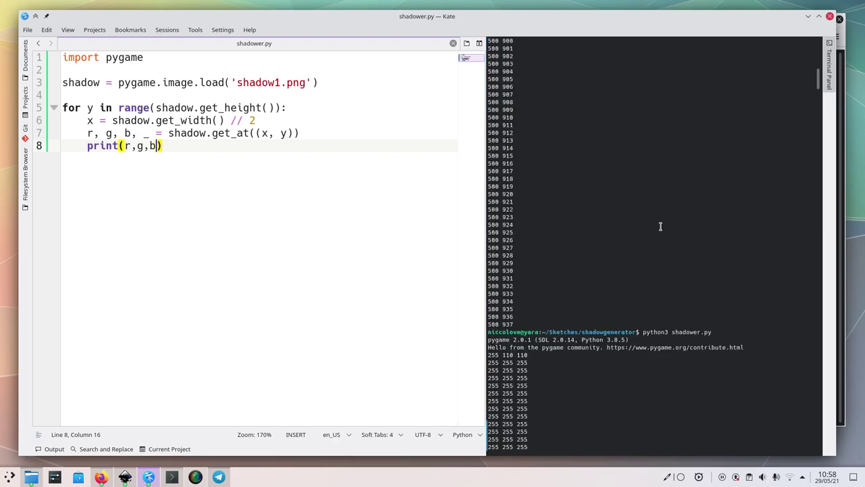
{"action": "scroll", "coordinate": [660, 226], "scroll_direction": "down", "scroll_amount": 10}
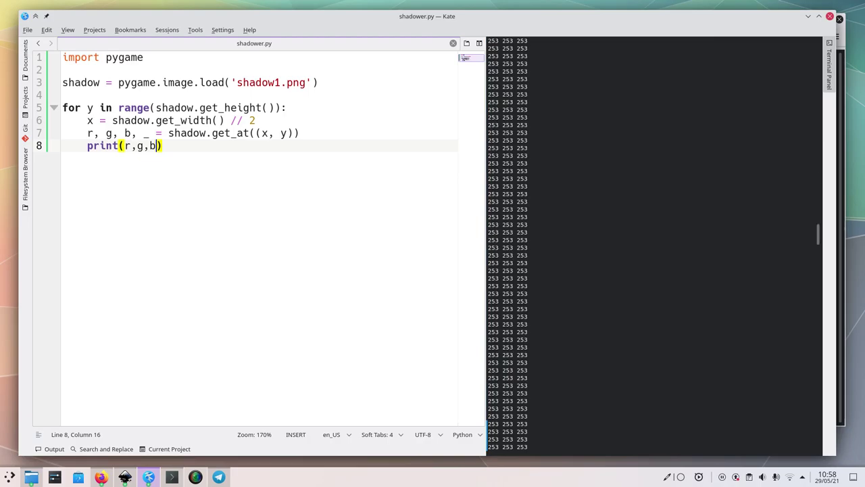
{"action": "key", "text": "alt+Tab"}
{"action": "left_click", "coordinate": [223, 80]}
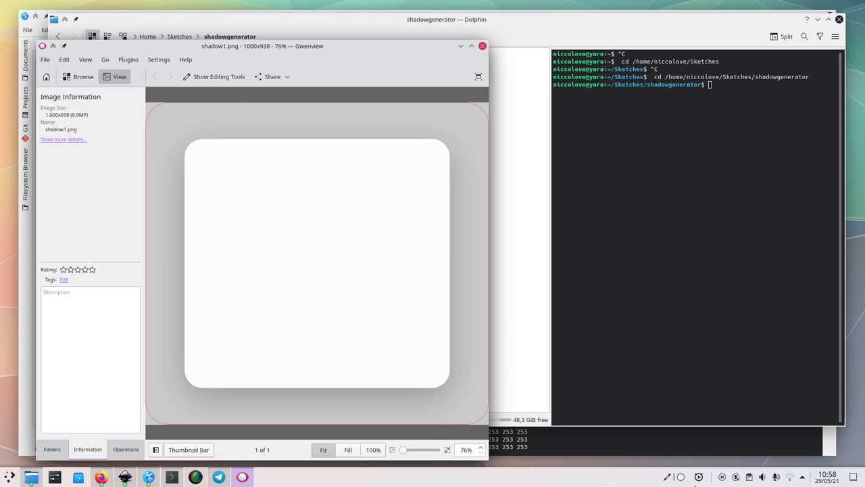
{"action": "left_click", "coordinate": [673, 475]}
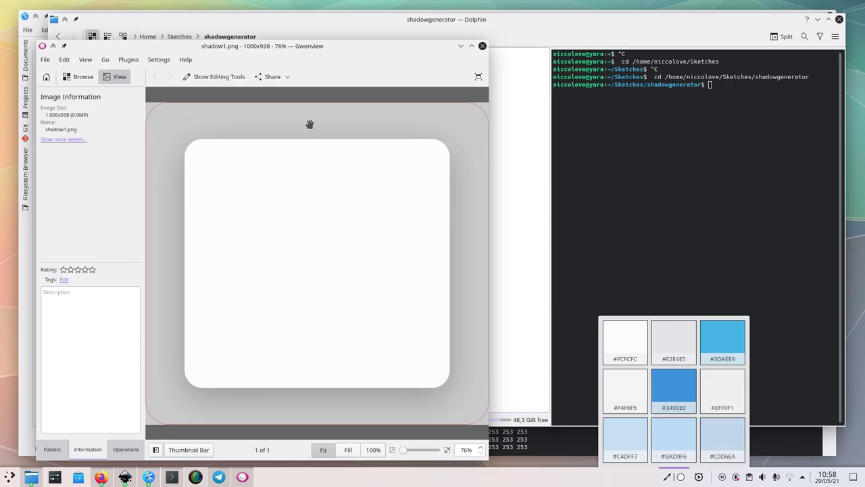
{"action": "left_click", "coordinate": [482, 46]}
Step: Switch to Inkscape and set the fill alpha of the card's inner rounded rectangle to 100
{"action": "key", "text": "ctrl+F9"}
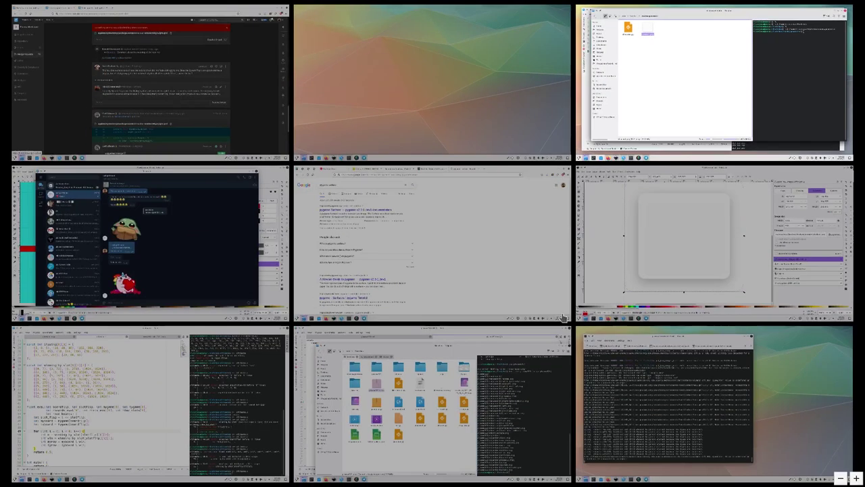
{"action": "left_click", "coordinate": [685, 271]}
{"action": "left_click", "coordinate": [551, 301]}
{"action": "scroll", "coordinate": [552, 301], "scroll_direction": "down", "scroll_amount": 2}
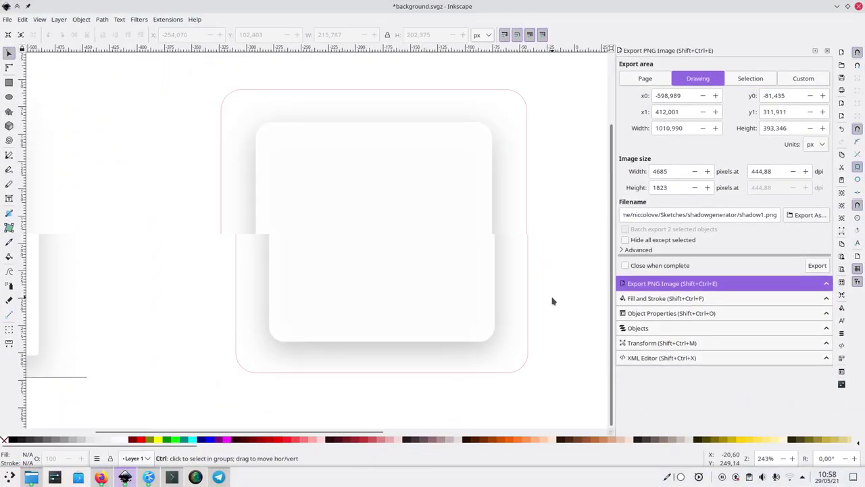
{"action": "left_click", "coordinate": [454, 274]}
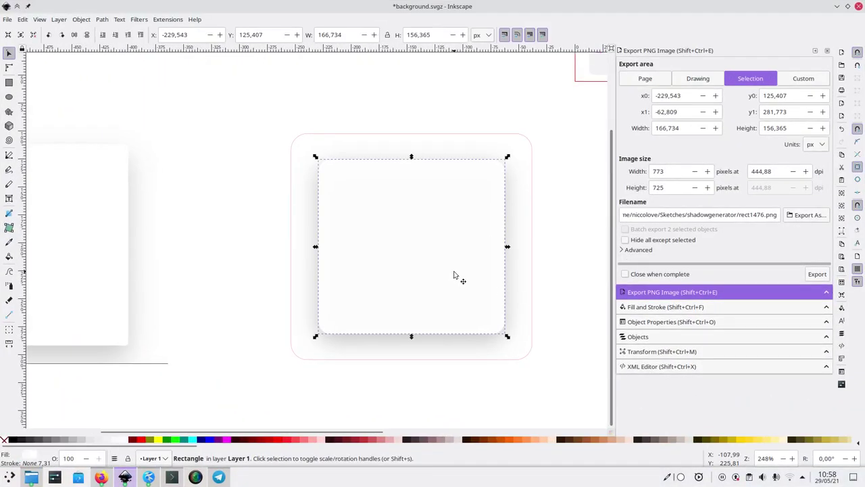
{"action": "left_click", "coordinate": [675, 305]}
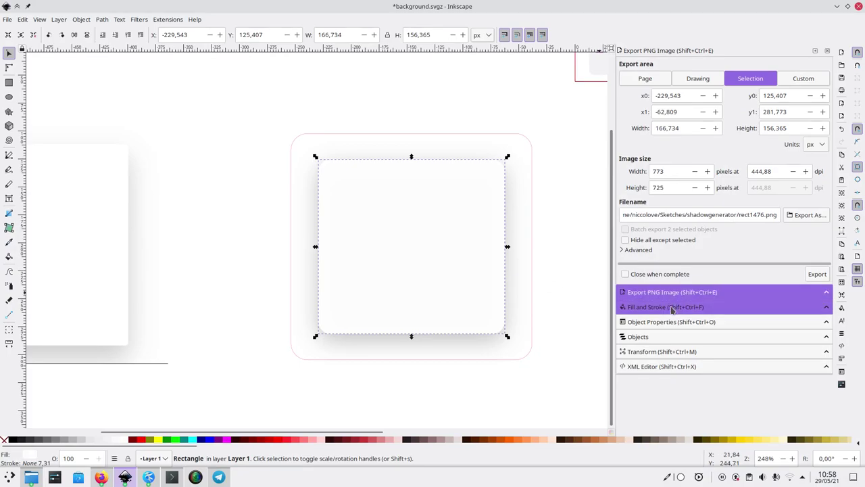
{"action": "left_click", "coordinate": [632, 65]}
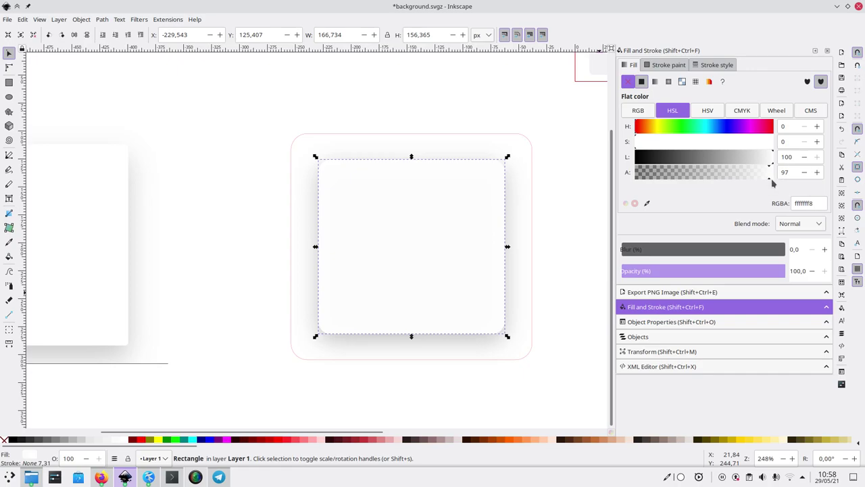
{"action": "left_click_drag", "start_coordinate": [769, 179], "coordinate": [782, 183]}
{"action": "left_click", "coordinate": [592, 211]}
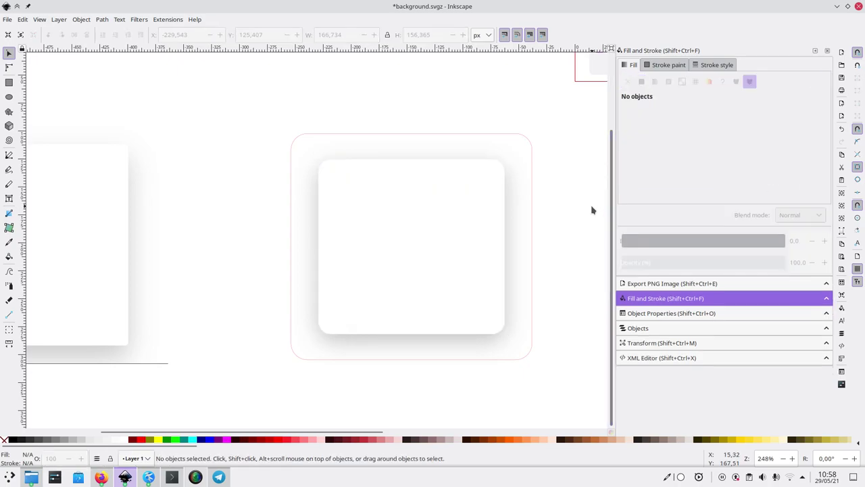
{"action": "key", "text": "ctrl+s"}
Step: Give the outer red-outlined rectangle around the card a white fill
{"action": "left_click", "coordinate": [384, 249]}
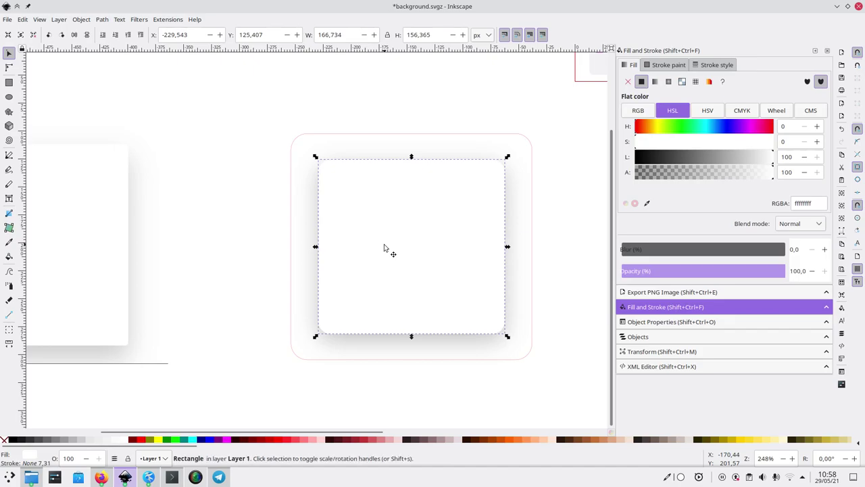
{"action": "left_click_drag", "start_coordinate": [316, 155], "coordinate": [287, 143]}
{"action": "left_click", "coordinate": [295, 144]}
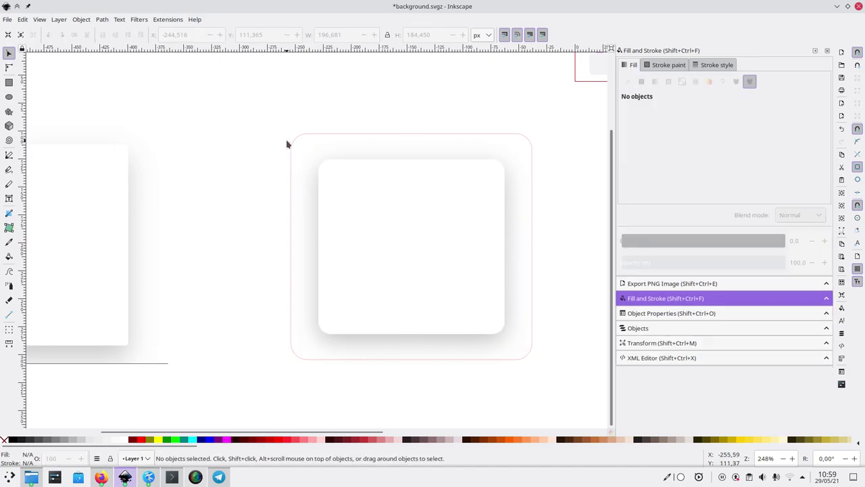
{"action": "left_click", "coordinate": [292, 143]}
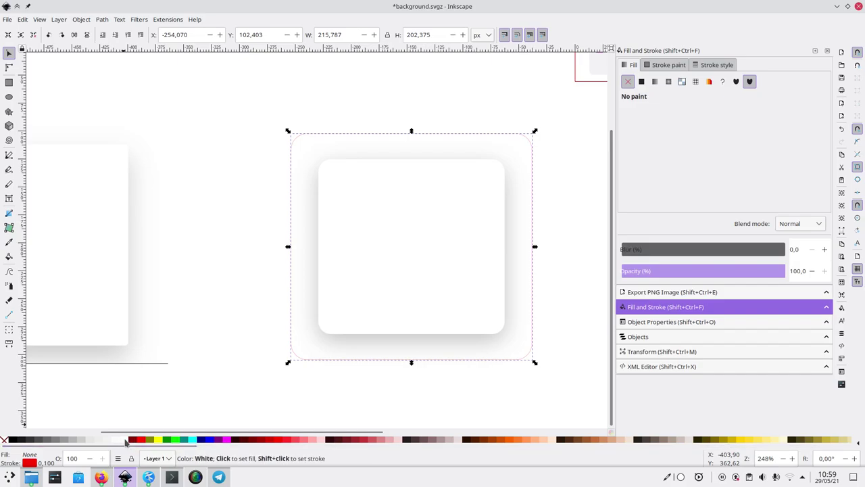
{"action": "left_click", "coordinate": [125, 440]}
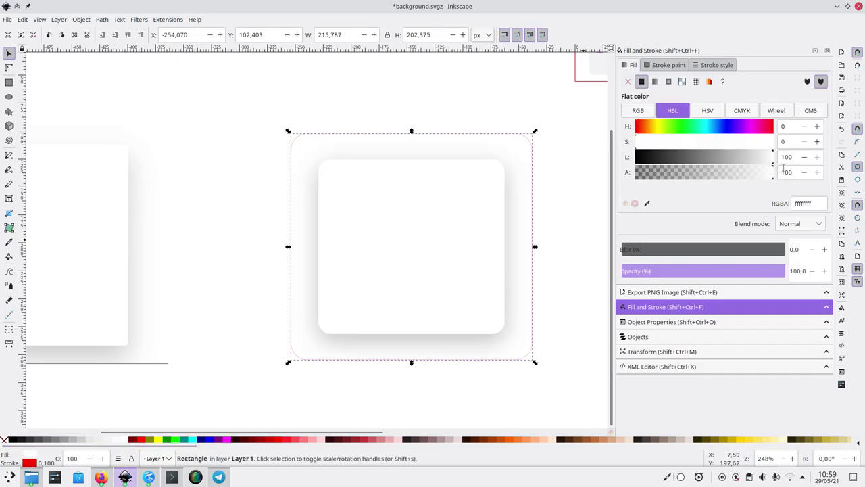
{"action": "left_click", "coordinate": [576, 194]}
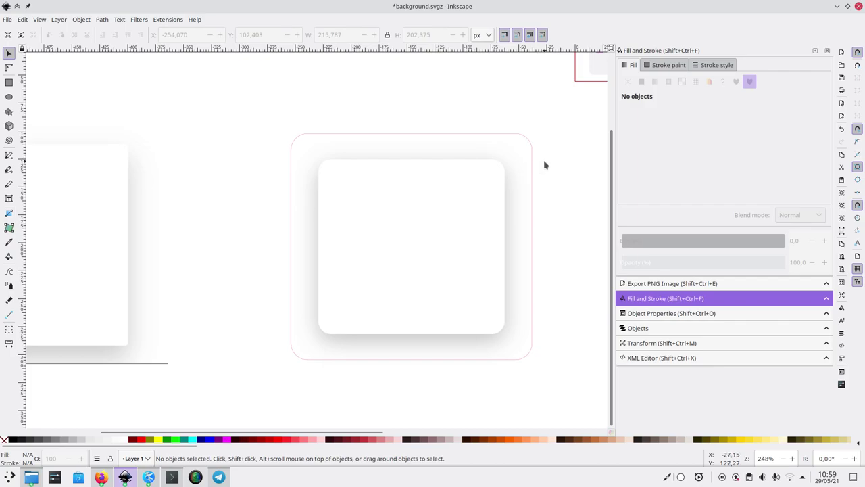
Step: Export the outer rectangle's area as a PNG 1000 pixels wide, replacing the existing shadow1.png
{"action": "left_click", "coordinate": [304, 139]}
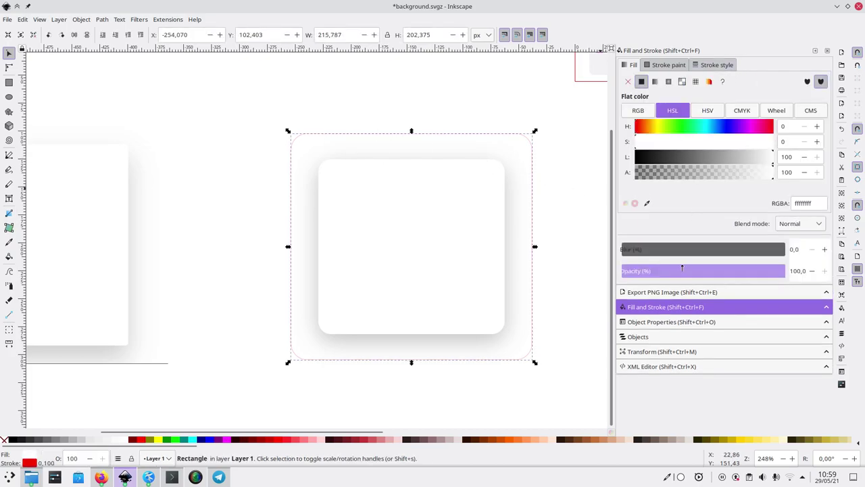
{"action": "left_click", "coordinate": [656, 292]}
{"action": "left_click", "coordinate": [670, 171]}
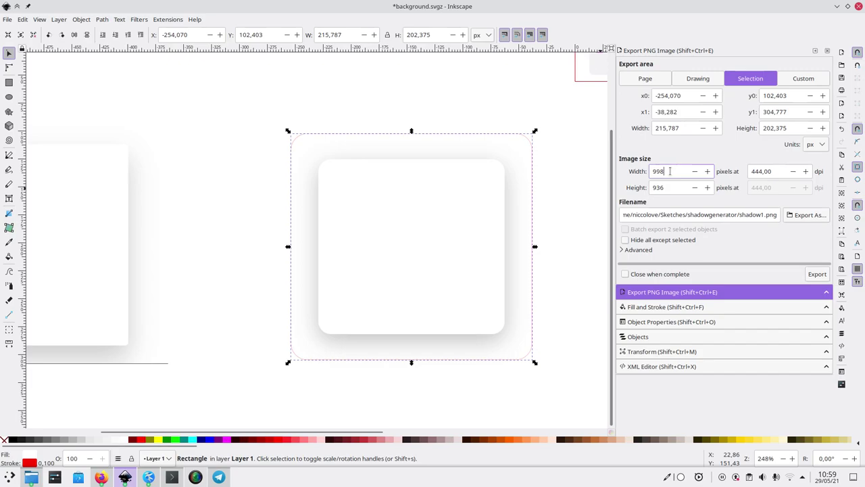
{"action": "double_click", "coordinate": [670, 171]}
{"action": "type", "text": "1000"}
{"action": "key", "text": "Tab"}
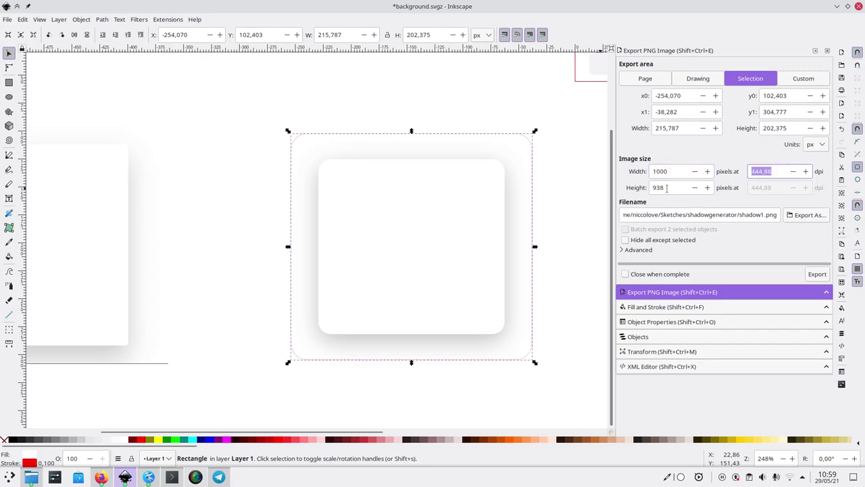
{"action": "key", "text": "Tab"}
{"action": "key", "text": "Tab"}
{"action": "left_click", "coordinate": [811, 275]}
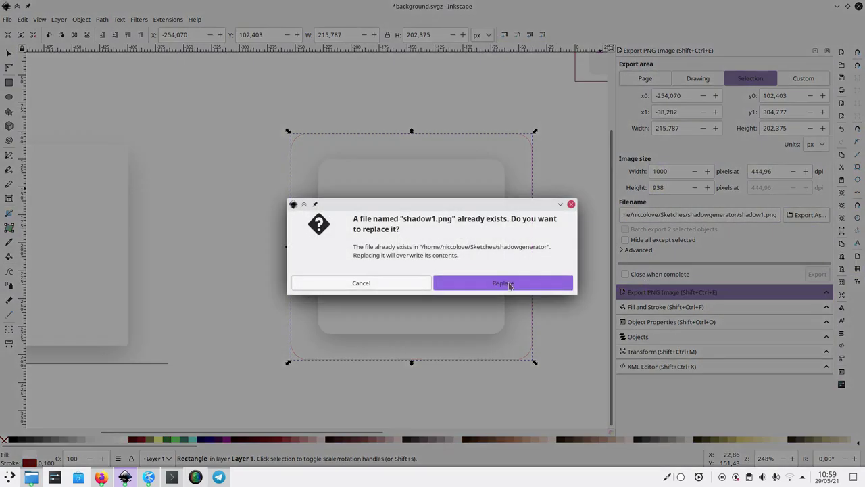
{"action": "left_click", "coordinate": [508, 284]}
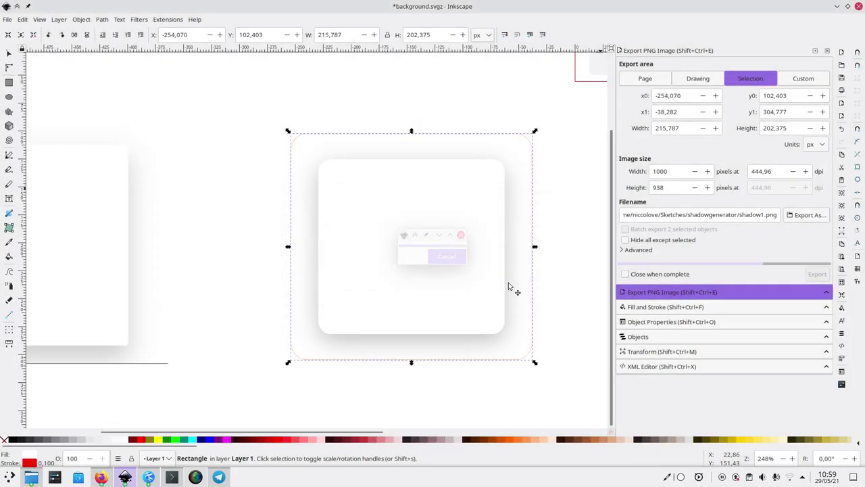
Step: Switch to Kate, rerun shadower.py on the new export, and review the printed RGB values
{"action": "key", "text": "ctrl+F8"}
{"action": "left_click", "coordinate": [556, 307]}
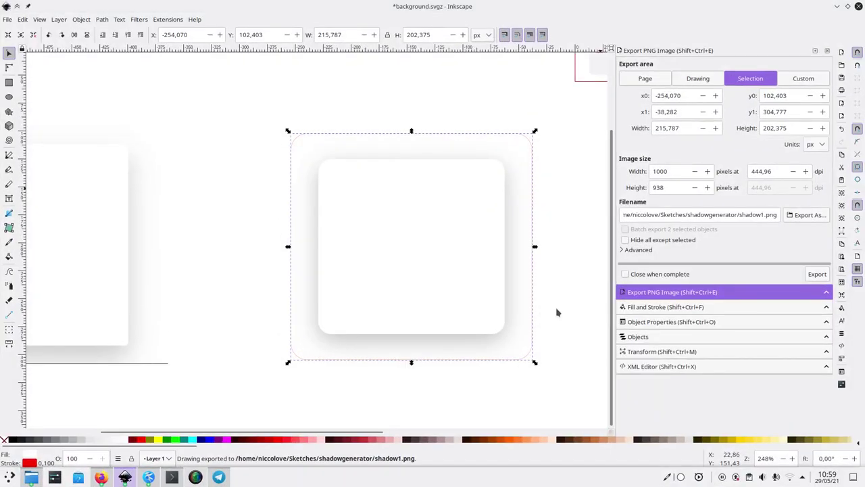
{"action": "key", "text": "ctrl+F2"}
{"action": "key", "text": "ctrl+F3"}
{"action": "key", "text": "Up"}
{"action": "key", "text": "Return"}
{"action": "scroll", "coordinate": [693, 242], "scroll_direction": "up", "scroll_amount": 1}
{"action": "scroll", "coordinate": [693, 243], "scroll_direction": "up", "scroll_amount": 10}
{"action": "scroll", "coordinate": [693, 244], "scroll_direction": "up", "scroll_amount": 8}
{"action": "left_click_drag", "start_coordinate": [818, 152], "coordinate": [836, 215]}
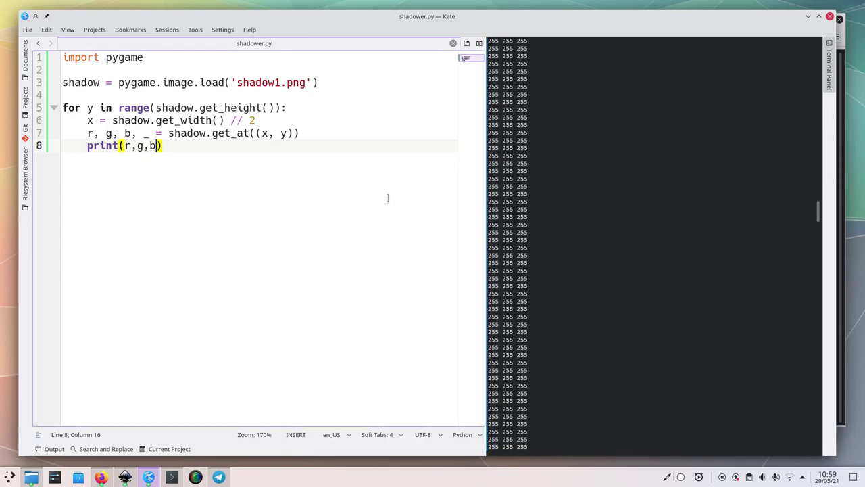
Step: Replace the print line with the condition if r == g == b: and start its indented body
{"action": "key", "text": "shift+Home"}
{"action": "type", "text": "if r == b"}
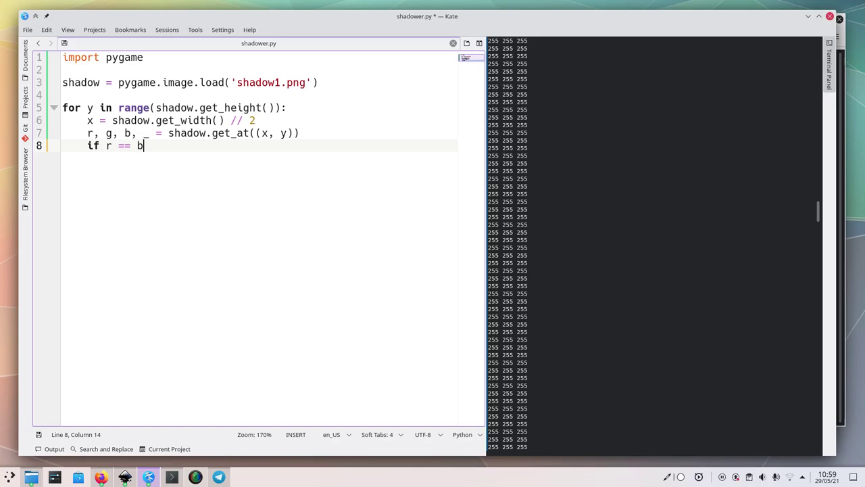
{"action": "key", "text": "BackSpace"}
{"action": "type", "text": "g == b:"}
{"action": "left_click", "coordinate": [144, 145]}
{"action": "left_click", "coordinate": [181, 145]}
{"action": "key", "text": "Return"}
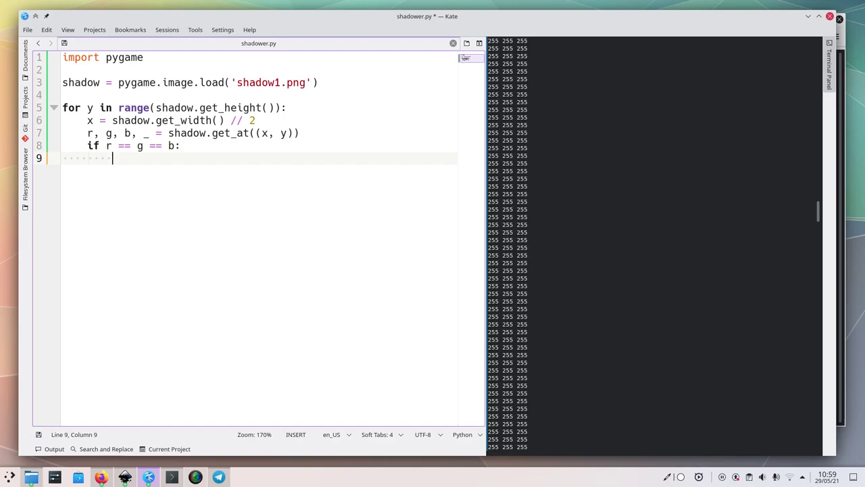
{"action": "key", "text": "Up"}
{"action": "key", "text": "Up"}
{"action": "key", "text": "Up"}
{"action": "key", "text": "Left"}
{"action": "key", "text": "Left"}
{"action": "key", "text": "Left"}
{"action": "key", "text": "Down"}
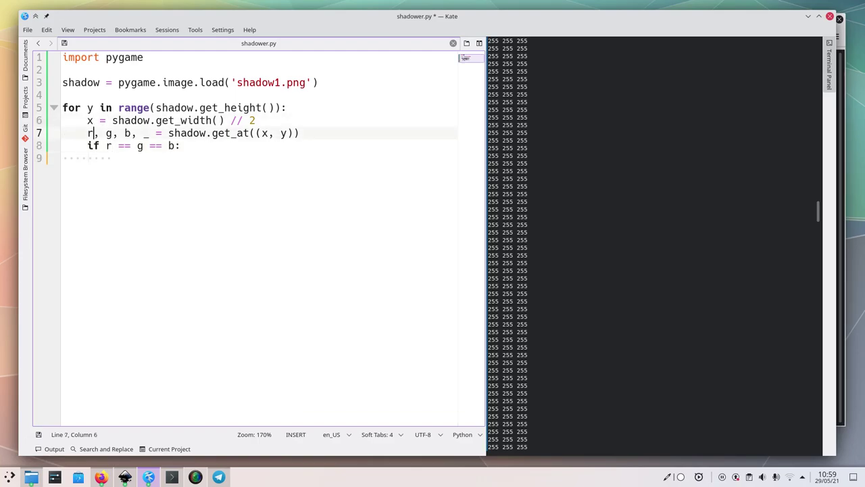
{"action": "key", "text": "BackSpace"}
{"action": "type", "text": "r"}
{"action": "key", "text": "ctrl+s"}
{"action": "key", "text": "Down"}
{"action": "key", "text": "Down"}
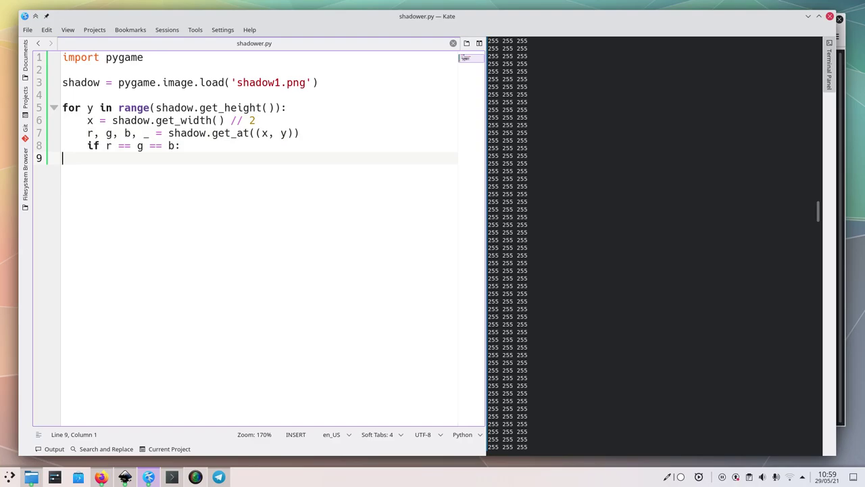
{"action": "key", "text": "Tab"}
{"action": "key", "text": "Tab"}
{"action": "type", "text": "gray"}
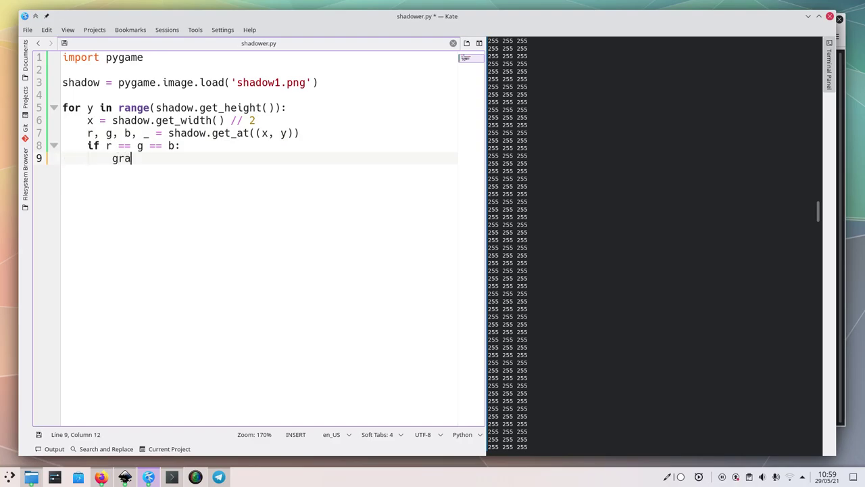
{"action": "key", "text": "BackSpace"}
{"action": "key", "text": "BackSpace"}
{"action": "key", "text": "BackSpace"}
{"action": "key", "text": "BackSpace"}
{"action": "scroll", "coordinate": [552, 128], "scroll_direction": "down", "scroll_amount": 5}
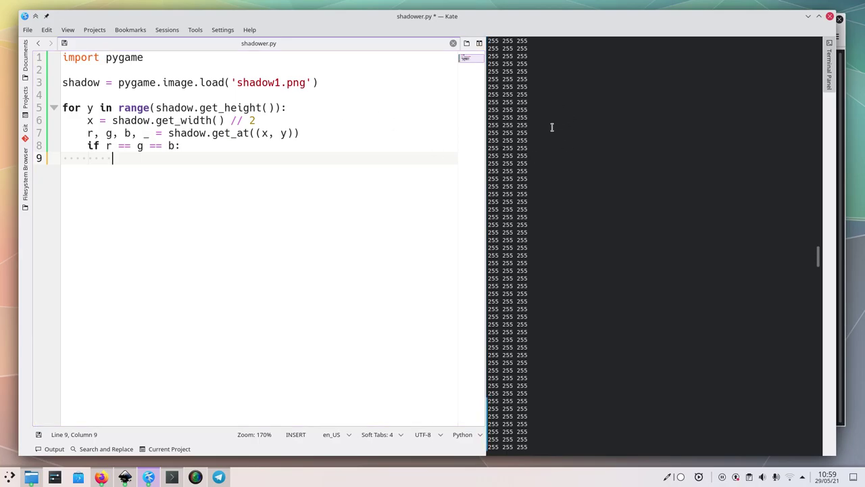
Step: Add print(g) as the body of the if condition, save shadower.py, and rerun it
{"action": "type", "text": "print"}
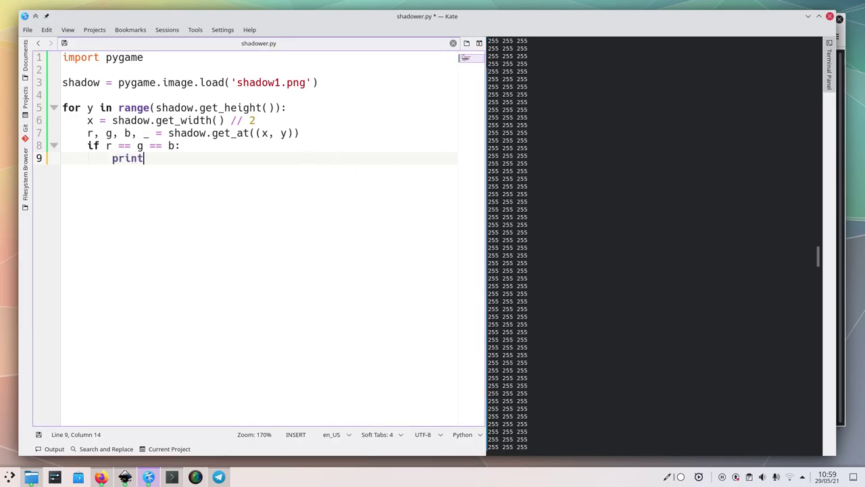
{"action": "type", "text": "(g"}
{"action": "key", "text": "ctrl+s"}
{"action": "left_click", "coordinate": [678, 295]}
{"action": "key", "text": "Up"}
{"action": "key", "text": "Return"}
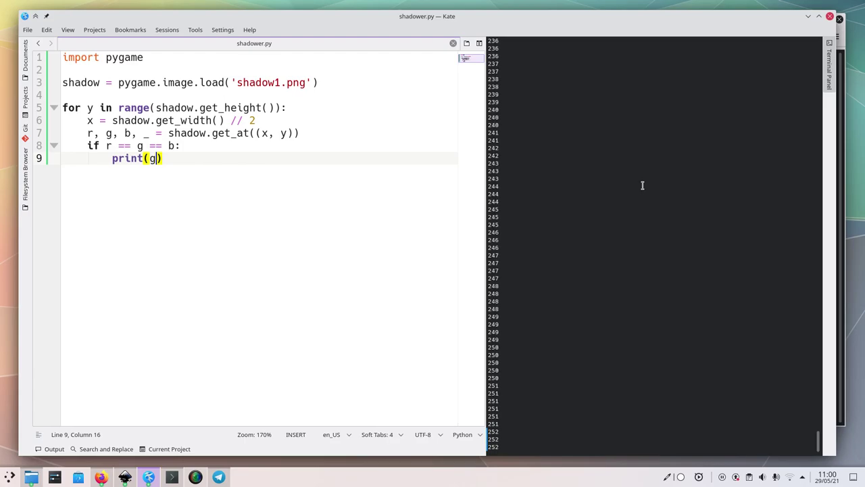
Step: Switch to Inkscape to look at the card's shadow inside the outer rectangle, and return to Kate
{"action": "key", "text": "alt+Tab"}
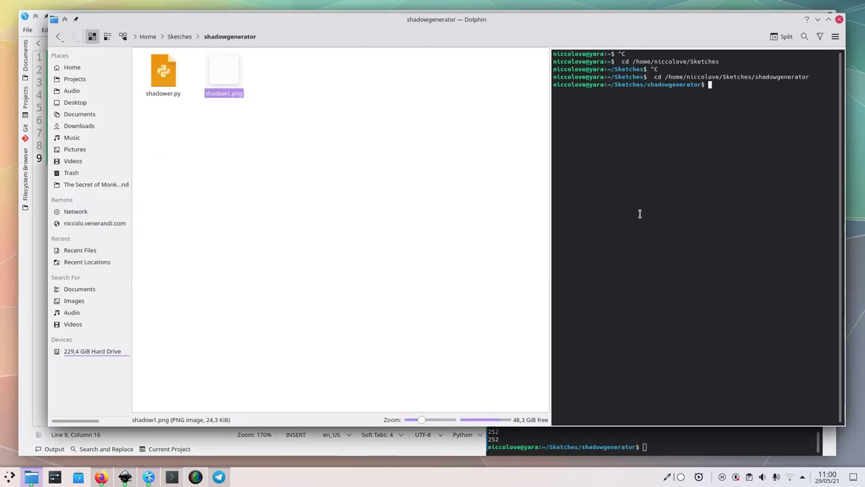
{"action": "key", "text": "alt+Tab"}
{"action": "key", "text": "alt+Tab"}
{"action": "left_click", "coordinate": [589, 228]}
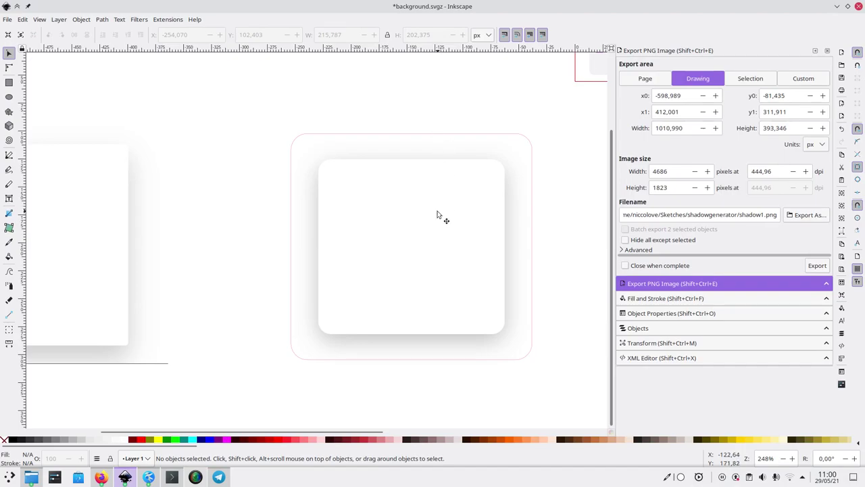
{"action": "key", "text": "alt+Tab"}
Step: Extend the if condition to r == g == b != 255:, save shadower.py, and rerun it
{"action": "key", "text": "Return"}
{"action": "key", "text": "BackSpace"}
{"action": "key", "text": "BackSpace"}
{"action": "key", "text": "BackSpace"}
{"action": "key", "text": "Up"}
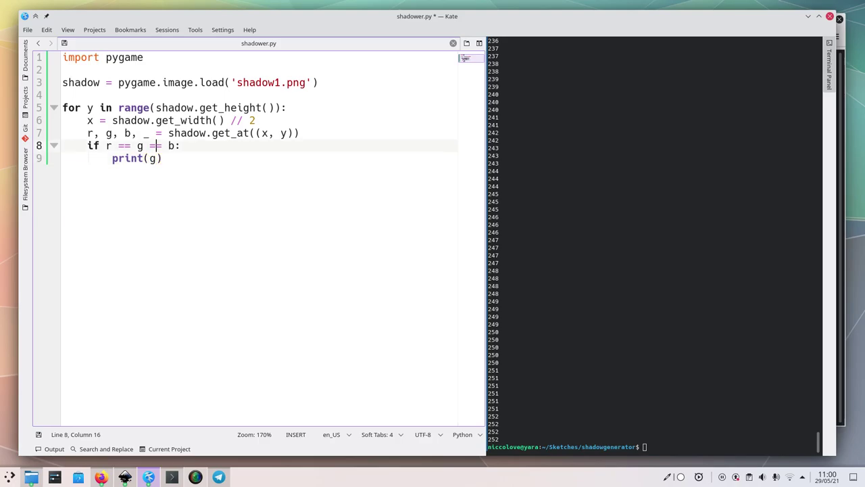
{"action": "key", "text": "Right"}
{"action": "type", "text": "!= 255"}
{"action": "key", "text": "ctrl+s"}
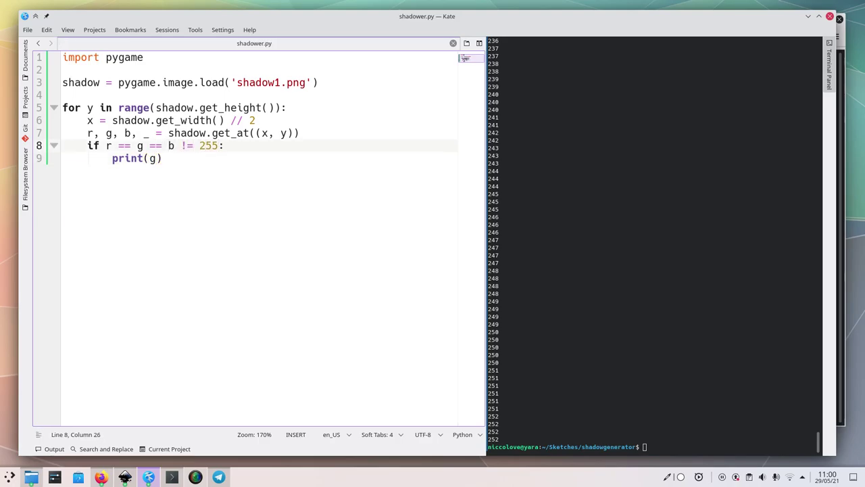
{"action": "left_click", "coordinate": [525, 291]}
{"action": "key", "text": "Up"}
{"action": "key", "text": "Return"}
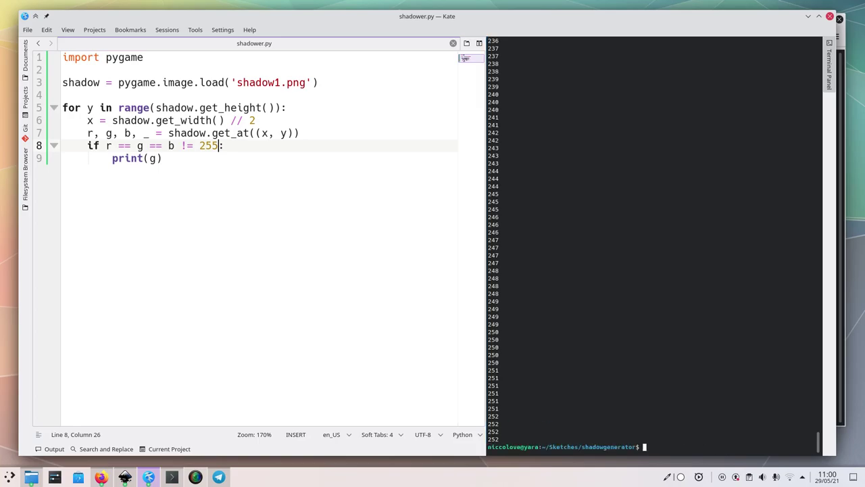
{"action": "key", "text": "Up"}
{"action": "key", "text": "Return"}
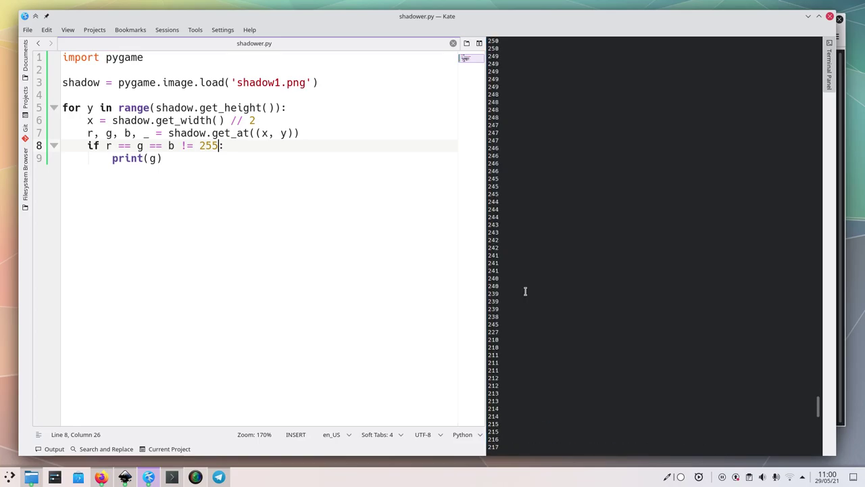
Step: Change the print statement to print(y, g), save shadower.py, and rerun it
{"action": "left_click", "coordinate": [144, 158]}
{"action": "type", "text": "x,"}
{"action": "key", "text": "BackSpace"}
{"action": "key", "text": "BackSpace"}
{"action": "key", "text": "BackSpace"}
{"action": "type", "text": "y,"}
{"action": "key", "text": "ctrl+s"}
{"action": "left_click", "coordinate": [709, 245]}
{"action": "key", "text": "Up"}
{"action": "key", "text": "Return"}
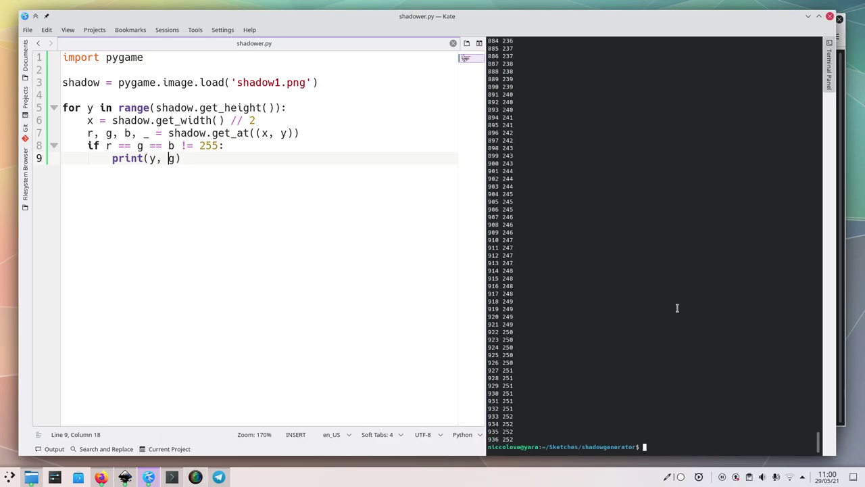
Step: Examine the printed rows and grey values to find where the upper shadow starts and ends
{"action": "scroll", "coordinate": [678, 307], "scroll_direction": "up", "scroll_amount": 20}
{"action": "scroll", "coordinate": [575, 312], "scroll_direction": "down", "scroll_amount": 2}
{"action": "triple_click", "coordinate": [515, 223]}
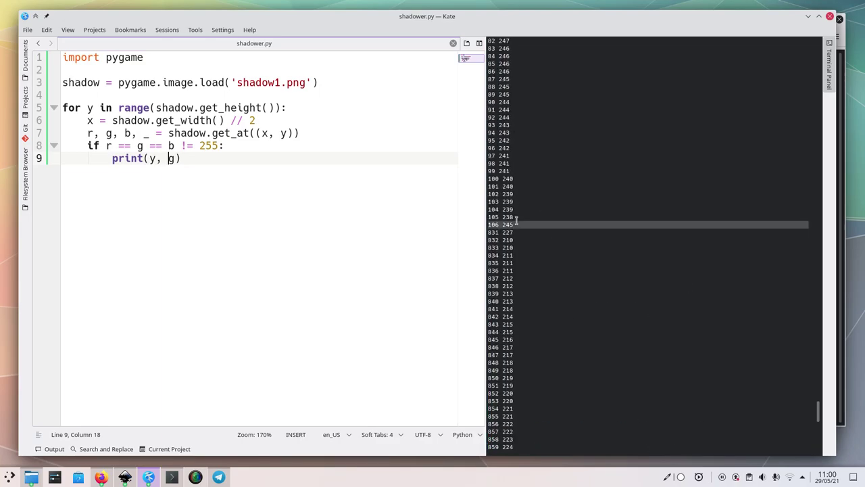
{"action": "scroll", "coordinate": [525, 230], "scroll_direction": "up", "scroll_amount": 6}
{"action": "scroll", "coordinate": [534, 257], "scroll_direction": "up", "scroll_amount": 15}
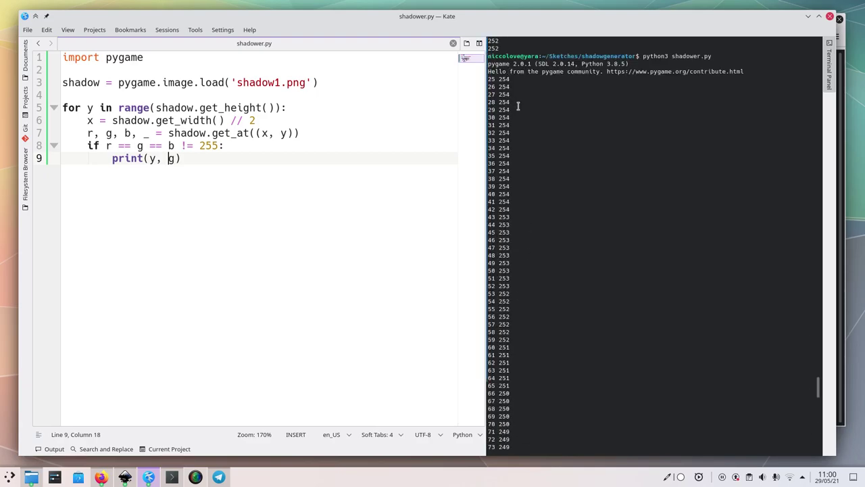
{"action": "scroll", "coordinate": [517, 105], "scroll_direction": "down", "scroll_amount": 13}
{"action": "left_click_drag", "start_coordinate": [546, 399], "coordinate": [528, 84]}
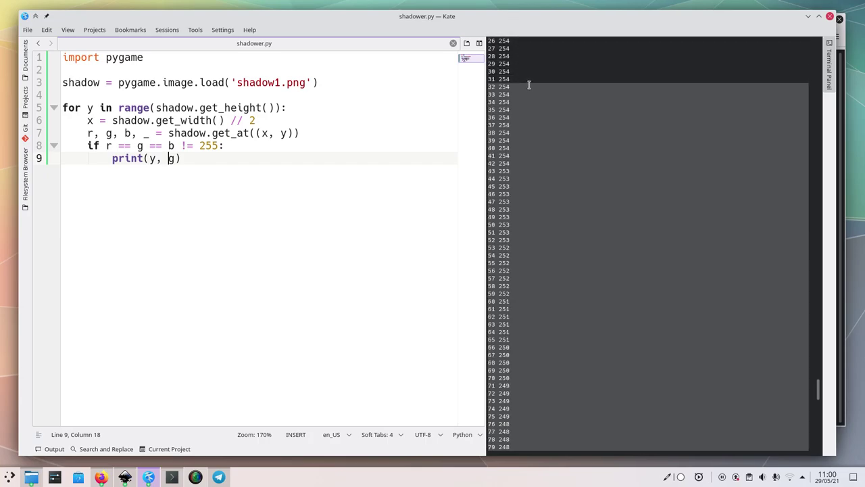
{"action": "scroll", "coordinate": [528, 83], "scroll_direction": "up", "scroll_amount": 5}
{"action": "triple_click", "coordinate": [513, 140]}
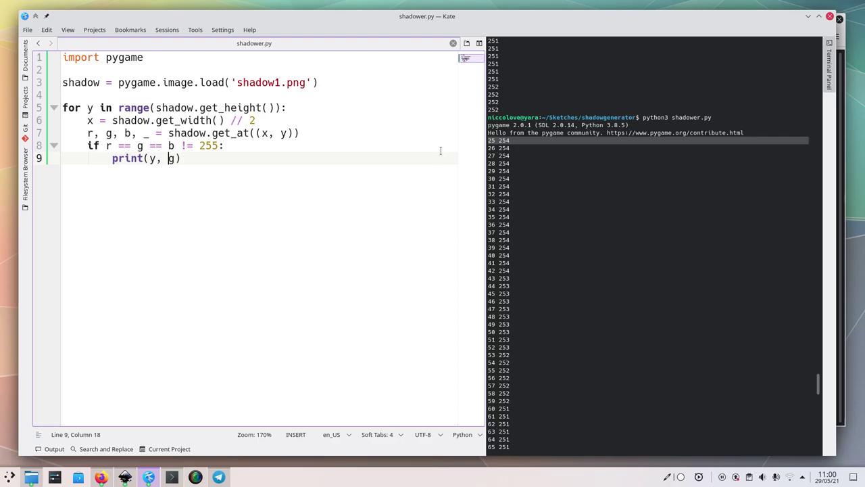
Step: Insert an empty dictionary, vertical_shadows = {}, on its own line directly above the for loop
{"action": "left_click", "coordinate": [342, 127]}
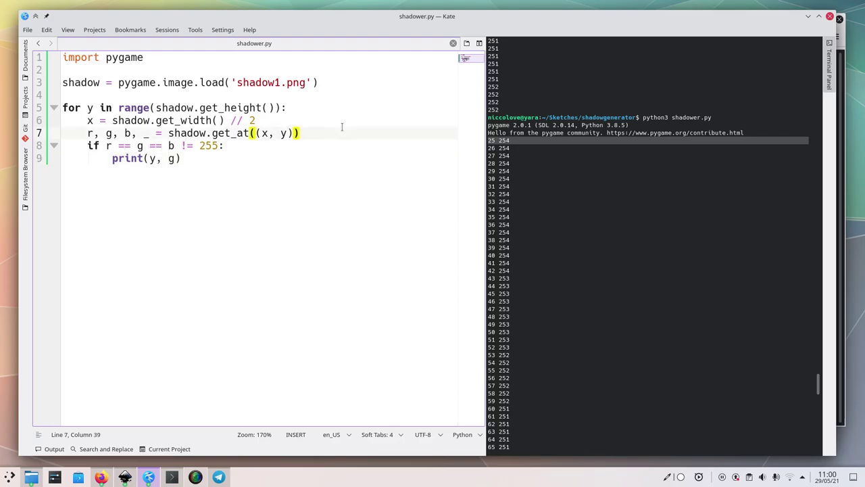
{"action": "key", "text": "Up"}
{"action": "key", "text": "Up"}
{"action": "key", "text": "Up"}
{"action": "key", "text": "Return"}
{"action": "key", "text": "Return"}
{"action": "type", "text": "verti"}
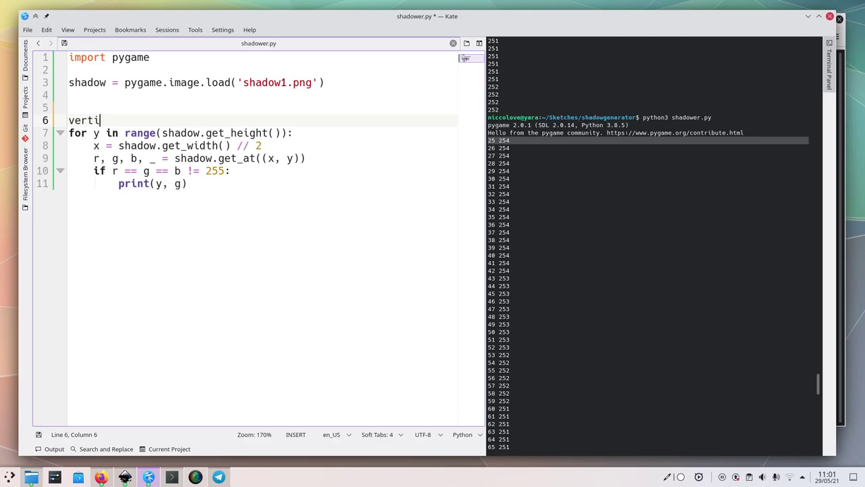
{"action": "type", "text": "cal_shadows"}
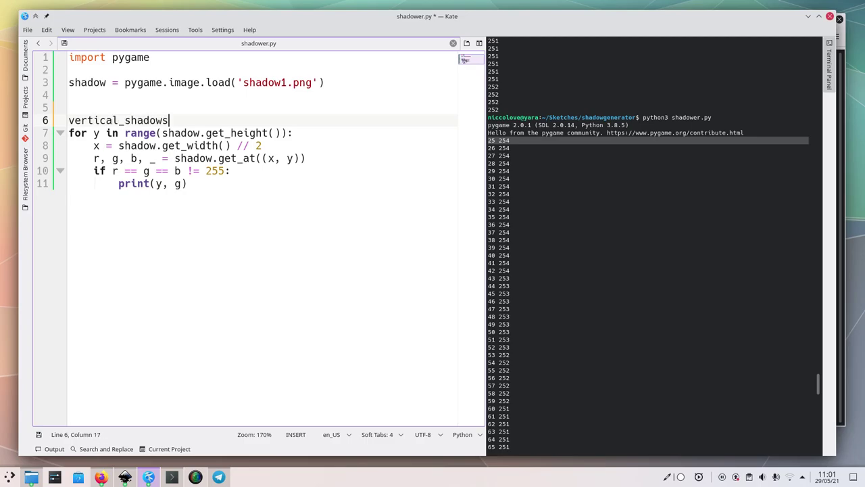
{"action": "type", "text": " = {}"}
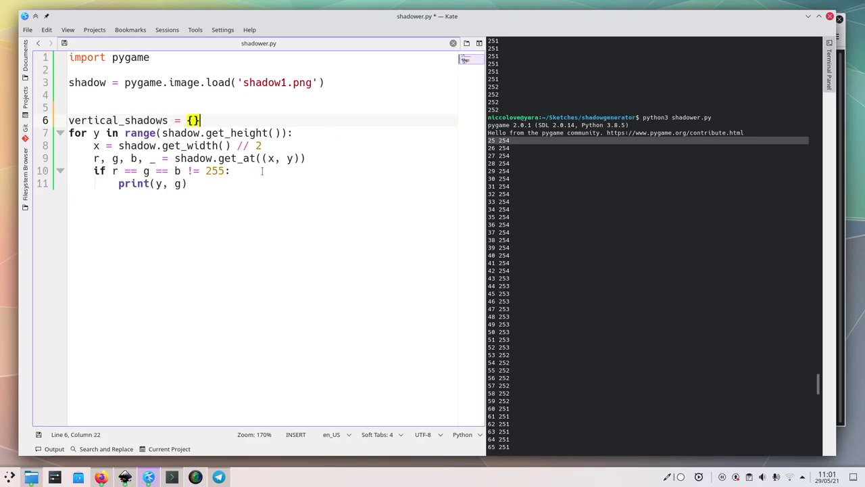
Step: Replace the print statement in the if body with vertical_shadows[y] = g and save the script
{"action": "left_click", "coordinate": [263, 171]}
{"action": "key", "text": "Return"}
{"action": "type", "text": "vertical_shadows[y] = cg"}
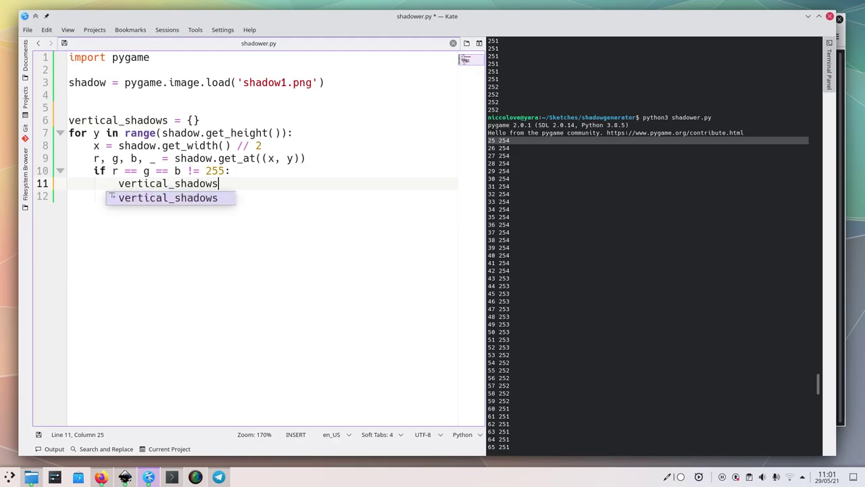
{"action": "key", "text": "BackSpace"}
{"action": "key", "text": "BackSpace"}
{"action": "key", "text": "shift+Down"}
{"action": "type", "text": "g"}
{"action": "key", "text": "ctrl+s"}
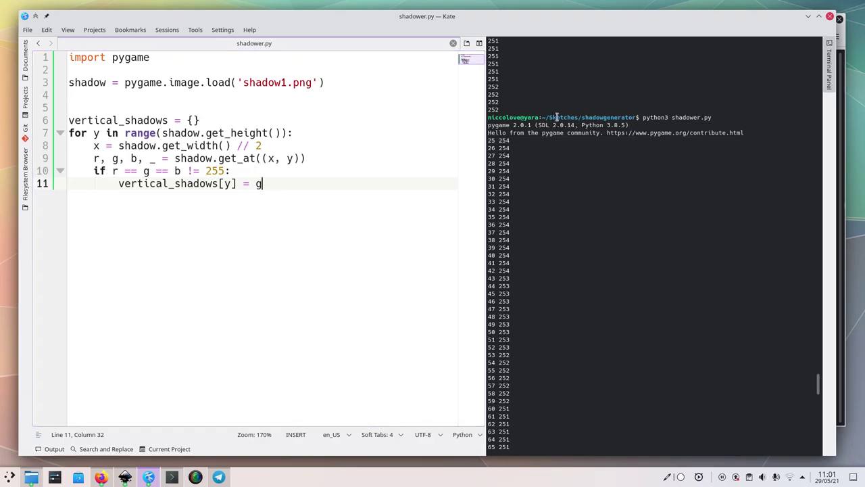
Step: Review the printed rows and grey values through to the end of the lower shadow
{"action": "scroll", "coordinate": [575, 117], "scroll_direction": "down", "scroll_amount": 4}
{"action": "scroll", "coordinate": [574, 116], "scroll_direction": "up", "scroll_amount": 5}
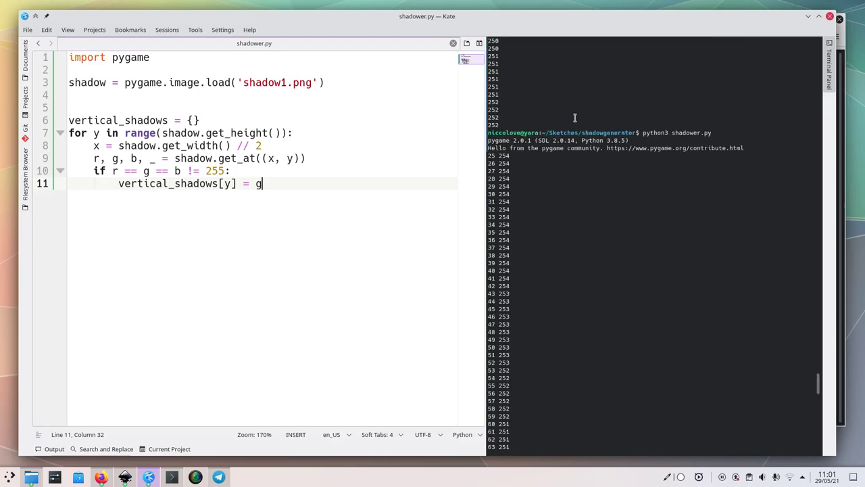
{"action": "scroll", "coordinate": [562, 143], "scroll_direction": "down", "scroll_amount": 20}
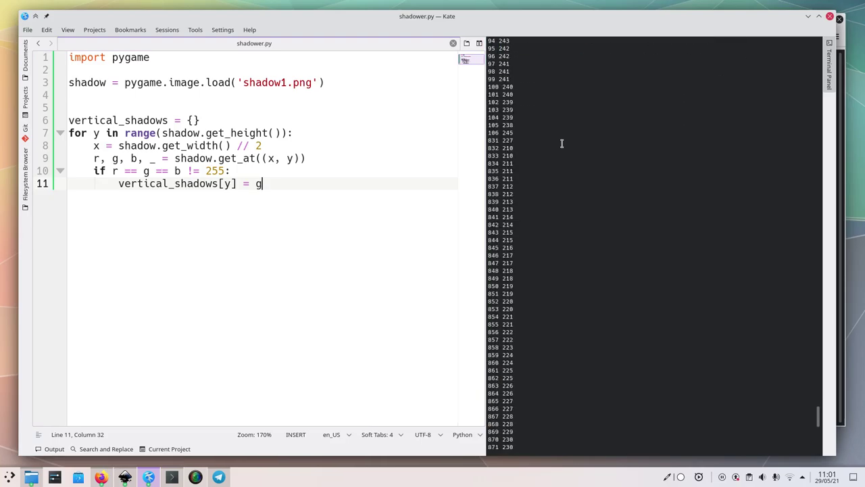
{"action": "scroll", "coordinate": [561, 143], "scroll_direction": "down", "scroll_amount": 5}
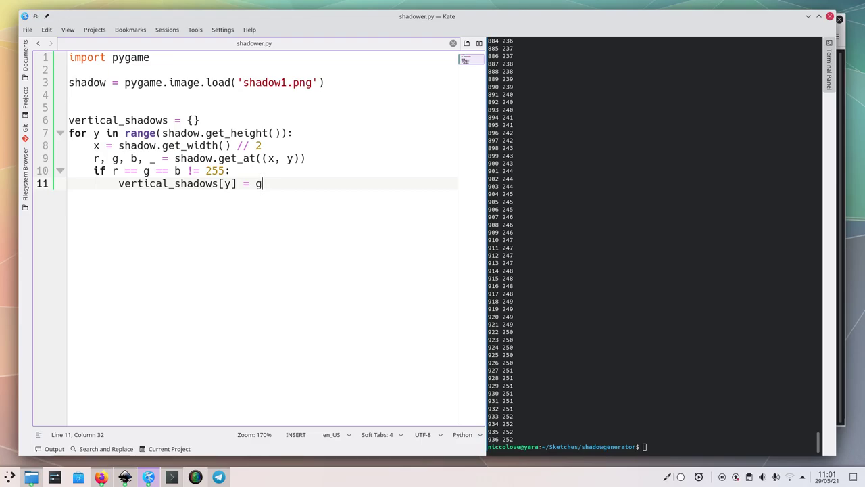
{"action": "left_click", "coordinate": [250, 158]}
{"action": "key", "text": "Up"}
{"action": "key", "text": "Down"}
{"action": "key", "text": "Down"}
{"action": "key", "text": "Down"}
{"action": "key", "text": "Up"}
{"action": "key", "text": "Left"}
{"action": "key", "text": "Left"}
{"action": "key", "text": "Left"}
{"action": "key", "text": "Left"}
{"action": "key", "text": "Left"}
{"action": "key", "text": "Left"}
{"action": "key", "text": "Left"}
Step: Add the branch elif y-1 in vertical_shadows: below the if body inside the loop
{"action": "left_click", "coordinate": [263, 183]}
{"action": "key", "text": "Return"}
{"action": "key", "text": "BackSpace"}
{"action": "key", "text": "BackSpace"}
{"action": "key", "text": "BackSpace"}
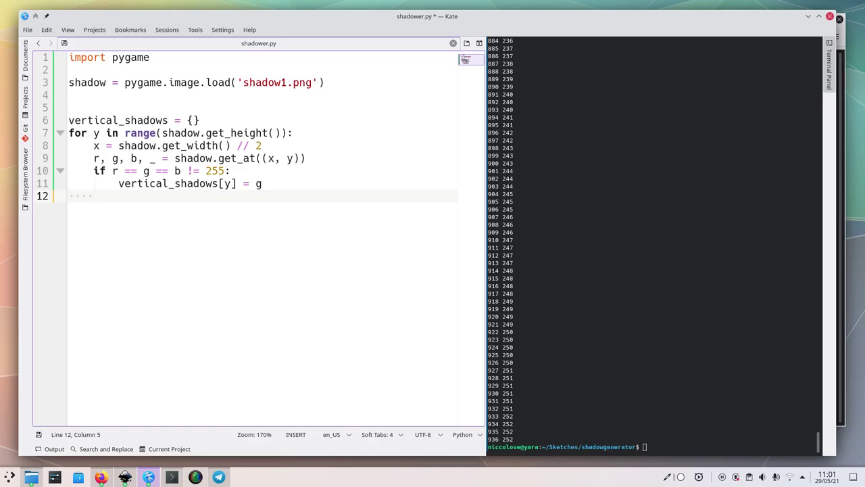
{"action": "type", "text": "else:"}
{"action": "key", "text": "Left"}
{"action": "key", "text": "BackSpace"}
{"action": "key", "text": "BackSpace"}
{"action": "key", "text": "BackSpace"}
{"action": "type", "text": "lif y-1 in vertical_shadows"}
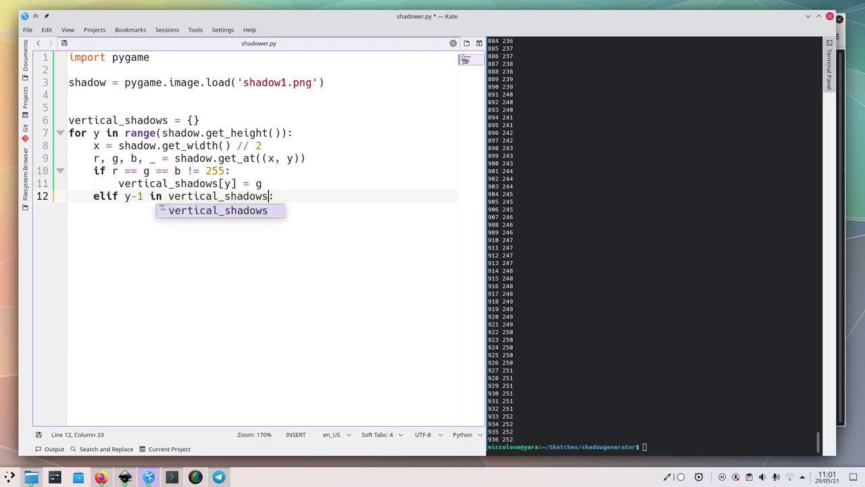
Step: Add print('end :(') as the elif body, save shadower.py, and rerun it to check the output
{"action": "left_click", "coordinate": [275, 196]}
{"action": "key", "text": "Return"}
{"action": "type", "text": "pri"}
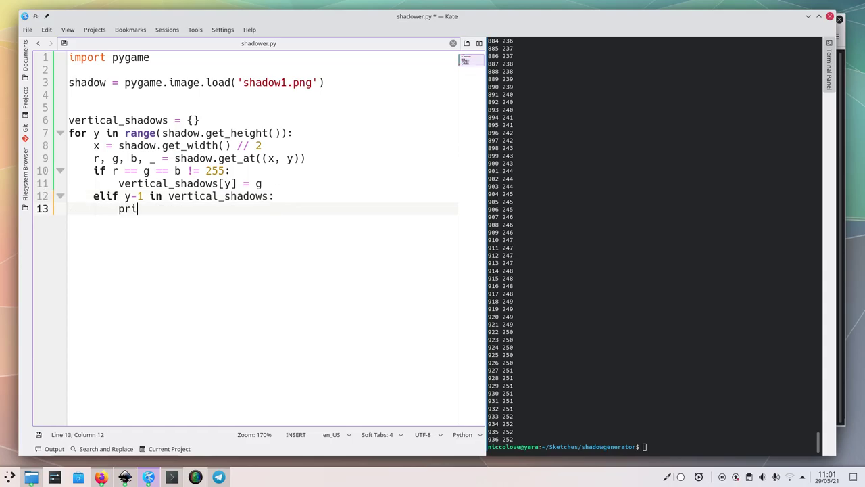
{"action": "type", "text": "nt('end :("}
{"action": "key", "text": "ctrl+s"}
{"action": "left_click", "coordinate": [617, 216]}
{"action": "key", "text": "Up"}
{"action": "key", "text": "Return"}
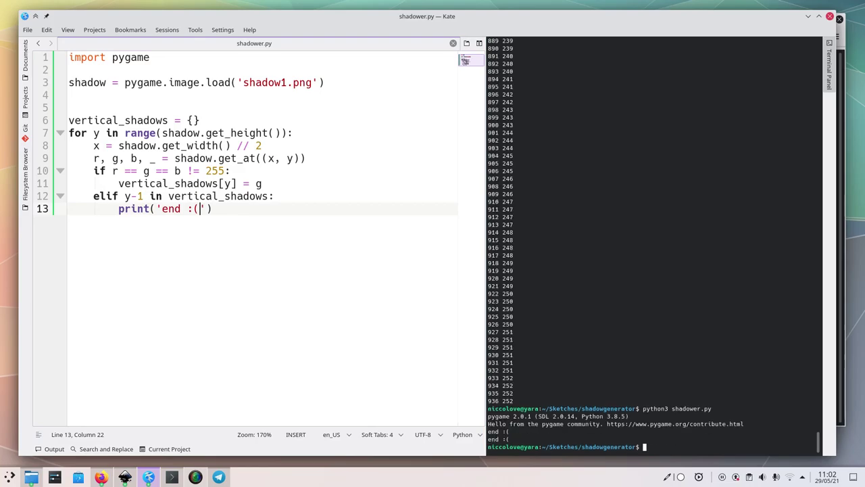
{"action": "triple_click", "coordinate": [514, 440]}
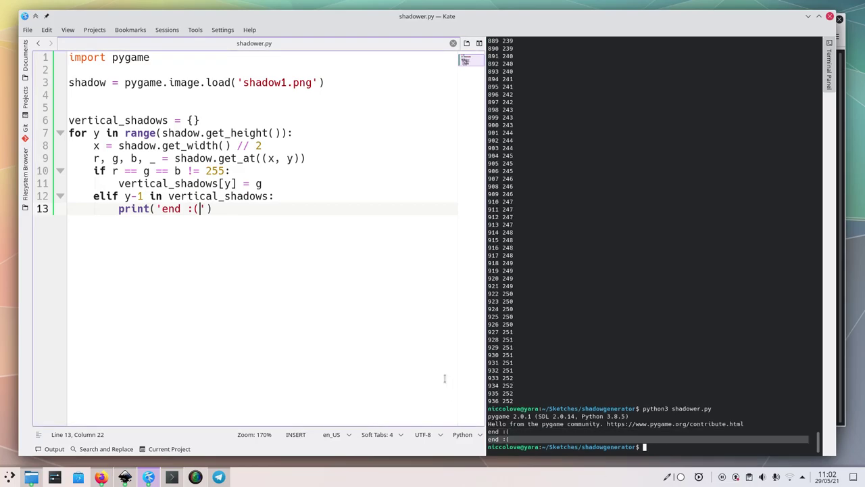
{"action": "left_click", "coordinate": [417, 358]}
{"action": "key", "text": "ctrl+shift+Left"}
{"action": "key", "text": "ctrl+shift+Left"}
{"action": "key", "text": "ctrl+shift+Left"}
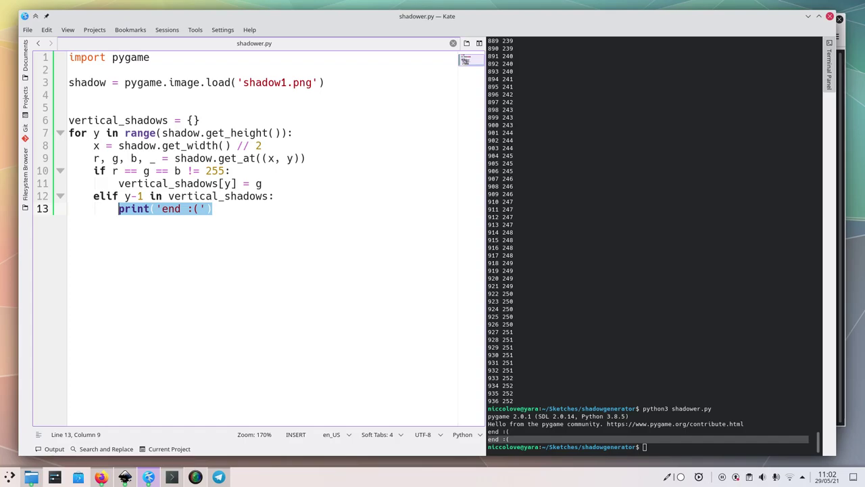
Step: Insert start = None directly below the vertical_shadows dictionary and save the script
{"action": "left_click", "coordinate": [228, 110]}
{"action": "left_click", "coordinate": [229, 119]}
{"action": "key", "text": "Return"}
{"action": "type", "text": "s"}
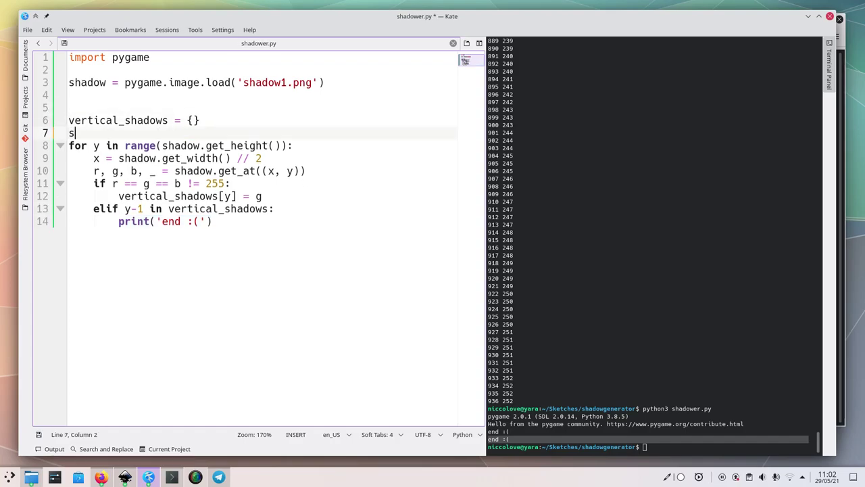
{"action": "type", "text": "tart = None"}
{"action": "key", "text": "ctrl+s"}
Step: Insert an empty line at the start of the if body inside the loop
{"action": "left_click", "coordinate": [275, 184]}
{"action": "key", "text": "Return"}
{"action": "type", "text": "if "}
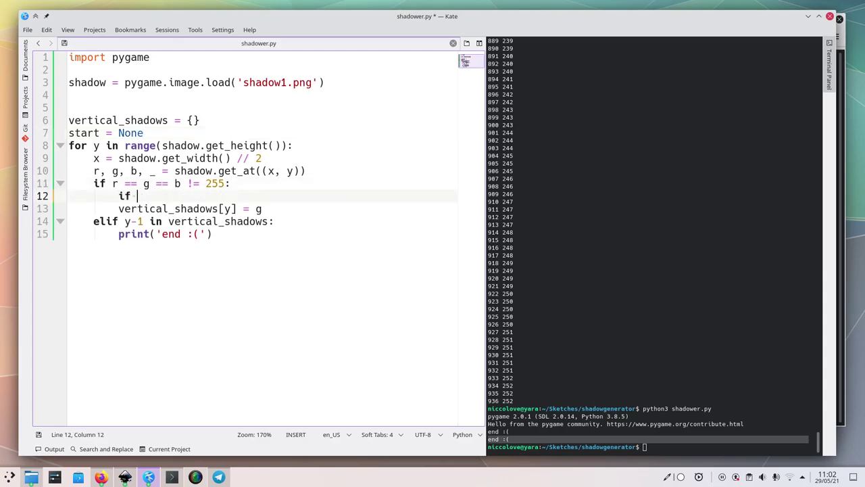
{"action": "type", "text": "start is None"}
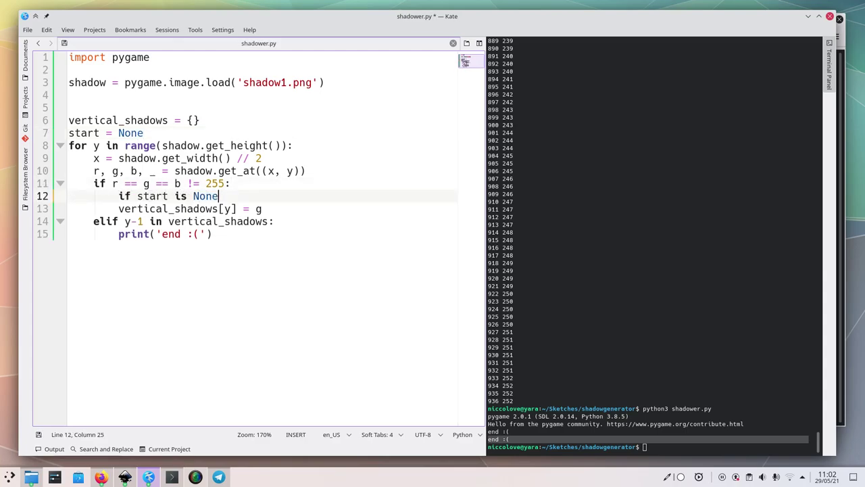
{"action": "key", "text": "ctrl+BackSpace"}
{"action": "key", "text": "ctrl+BackSpace"}
{"action": "key", "text": "ctrl+BackSpace"}
{"action": "key", "text": "ctrl+BackSpace"}
Step: Write start = start or y on the empty line of the if body and save the script
{"action": "type", "text": "start = "}
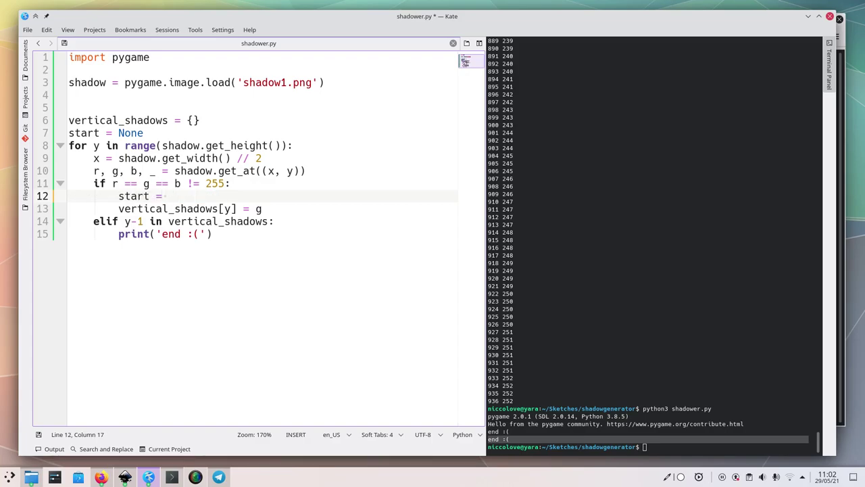
{"action": "type", "text": "start or y"}
{"action": "key", "text": "ctrl+s"}
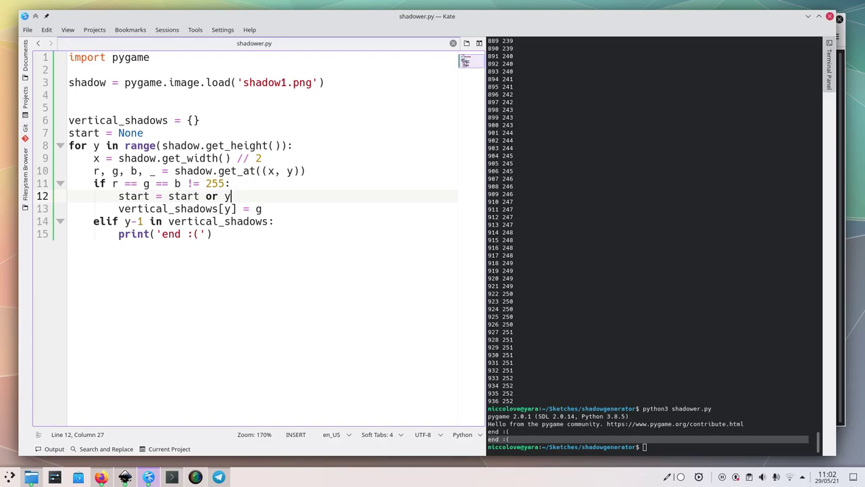
Step: Add print(start, y-1) to the elif body and place it below the print('end :(') line
{"action": "left_click", "coordinate": [286, 222]}
{"action": "key", "text": "Return"}
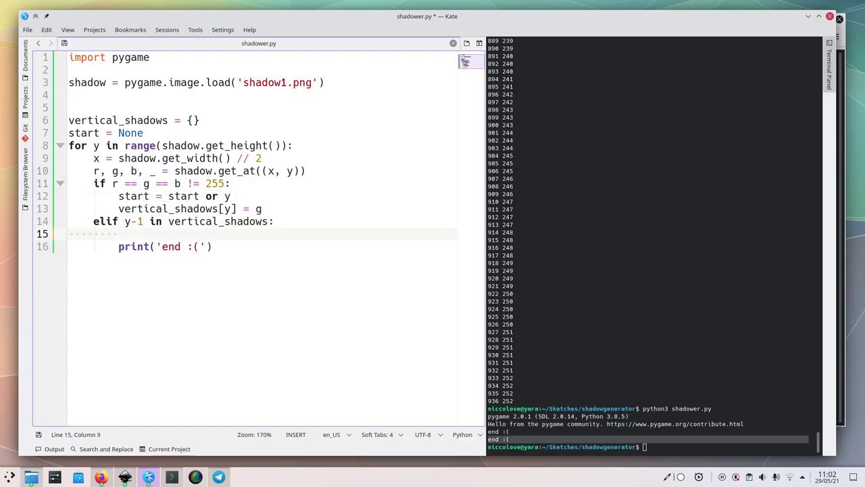
{"action": "key", "text": "BackSpace"}
{"action": "type", "text": "print(start, y\\"}
{"action": "key", "text": "BackSpace"}
{"action": "type", "text": "-1"}
{"action": "key", "text": "Down"}
{"action": "key", "text": "Up"}
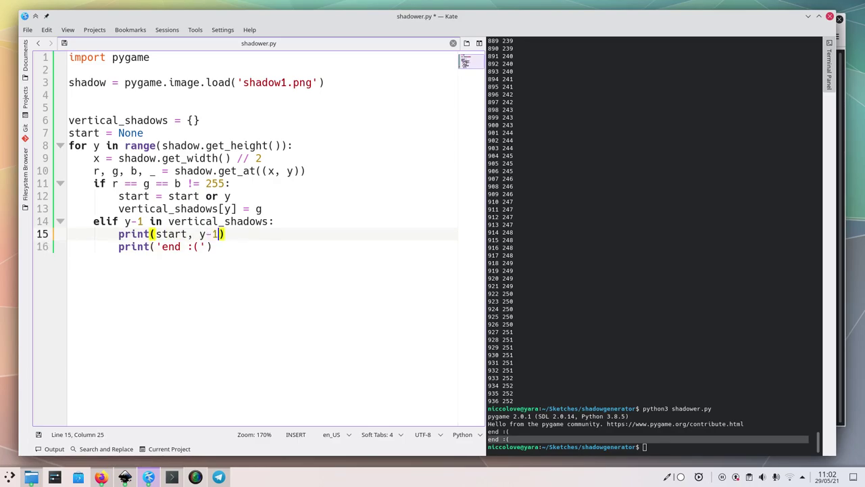
{"action": "key", "text": "ctrl+shift+Down"}
Step: Add start = None at the end of the elif body, save shadower.py, and rerun it
{"action": "key", "text": "Return"}
{"action": "type", "text": "start "}
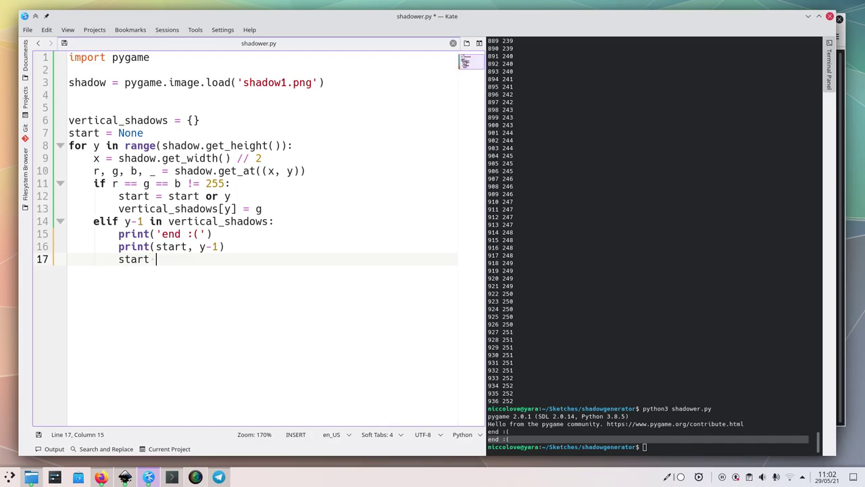
{"action": "type", "text": "= None"}
{"action": "key", "text": "ctrl+s"}
{"action": "left_click", "coordinate": [691, 304]}
{"action": "key", "text": "Up"}
{"action": "key", "text": "Return"}
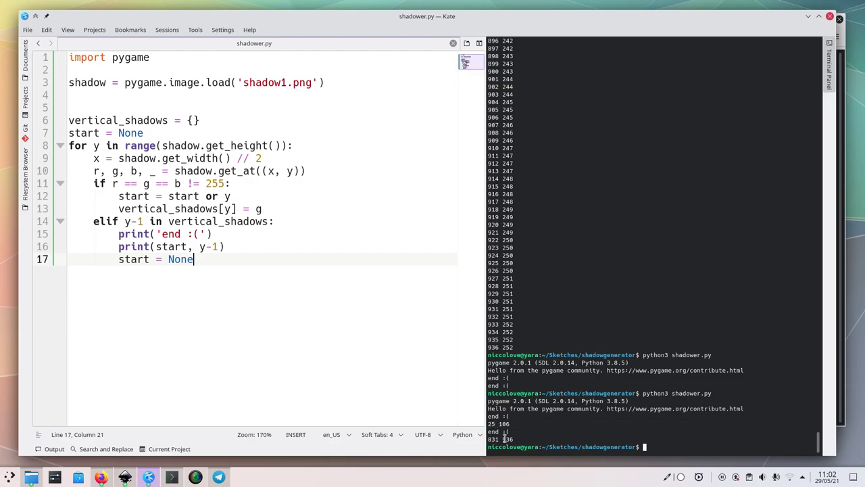
Step: Insert end = y - 1 below the print('end :(') line and save the script
{"action": "left_click", "coordinate": [234, 233]}
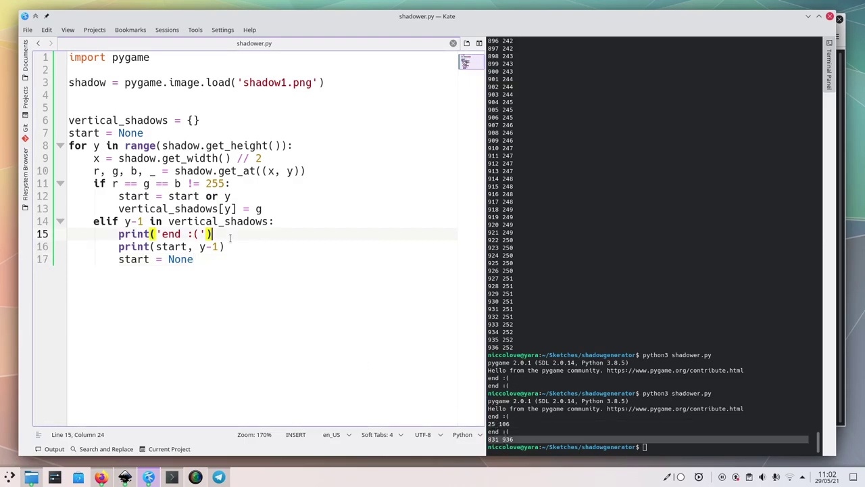
{"action": "key", "text": "Return"}
{"action": "type", "text": "end = y - 1"}
{"action": "key", "text": "ctrl+s"}
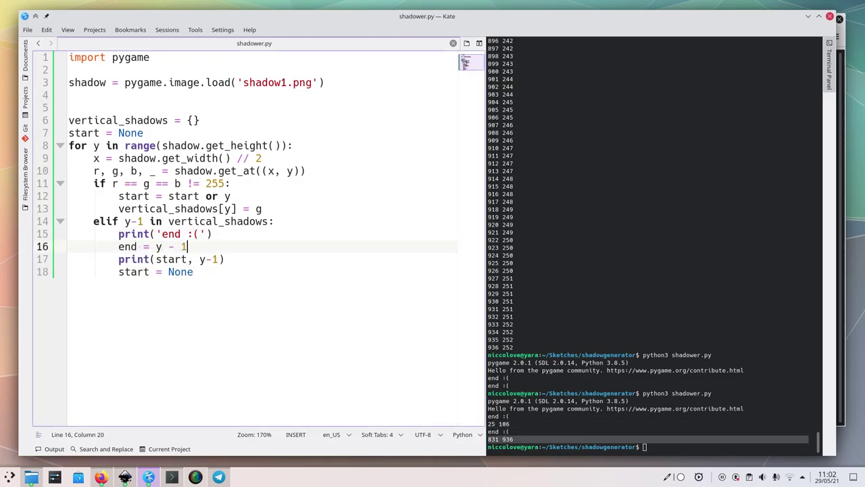
Step: Change y-1 in the elif condition to the inline assignment (end := y-1) and save the script
{"action": "left_click", "coordinate": [124, 221]}
{"action": "type", "text": "("}
{"action": "key", "text": "Right"}
{"action": "key", "text": "Right"}
{"action": "key", "text": "Right"}
{"action": "type", "text": ")"}
{"action": "key", "text": "Left"}
{"action": "key", "text": "Left"}
{"action": "key", "text": "Left"}
{"action": "key", "text": "Left"}
{"action": "type", "text": "end :="}
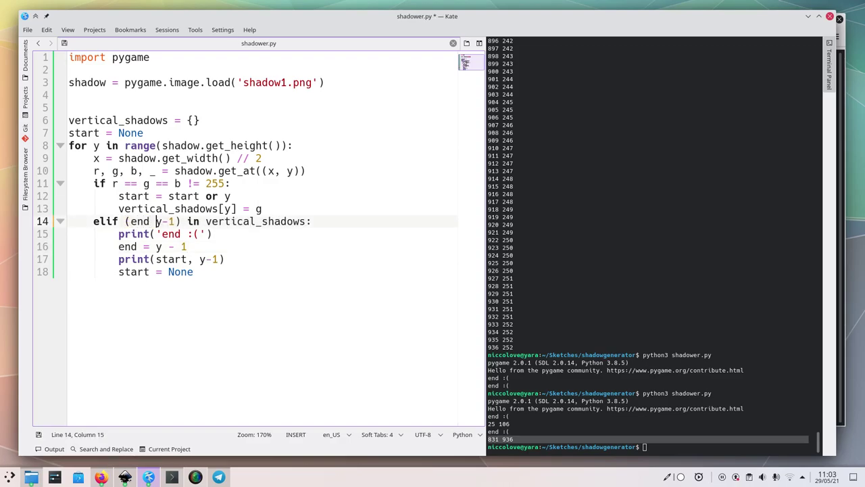
{"action": "key", "text": "ctrl+s"}
Step: Use end instead of y-1 in the print call, delete the separate end = y - 1 line, and rerun the script
{"action": "left_click_drag", "start_coordinate": [200, 259], "coordinate": [218, 259]}
{"action": "type", "text": "end"}
{"action": "key", "text": "Up"}
{"action": "key", "text": "shift+Up"}
{"action": "key", "text": "BackSpace"}
{"action": "key", "text": "Up"}
{"action": "key", "text": "Return"}
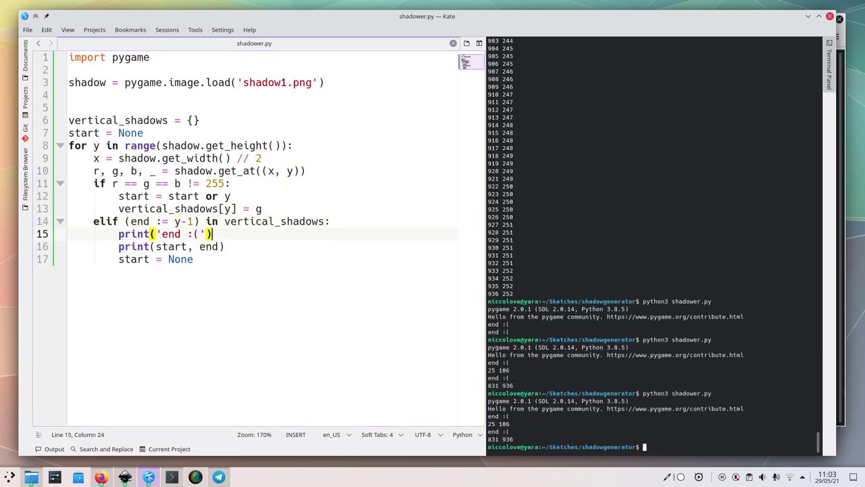
Step: Replace the print(start, end) line in the elif body with an empty indented line
{"action": "key", "text": "F4"}
{"action": "key", "text": "Down"}
{"action": "key", "text": "End"}
{"action": "key", "text": "shift+Up"}
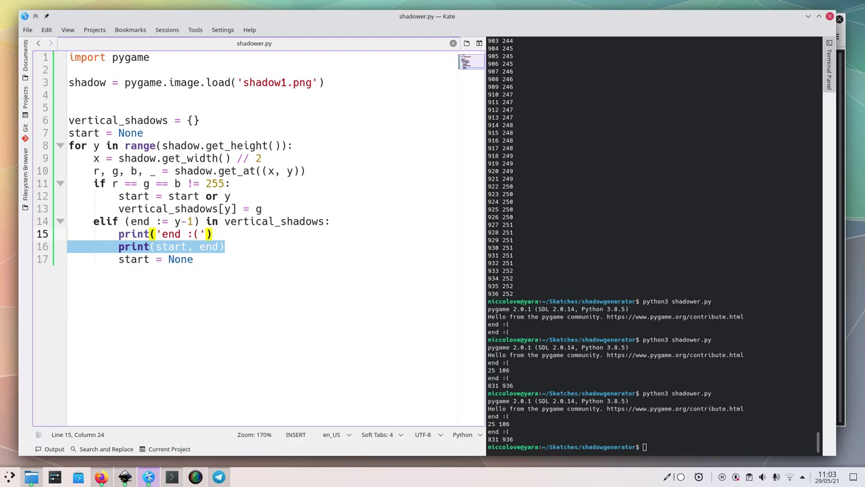
{"action": "key", "text": "Return"}
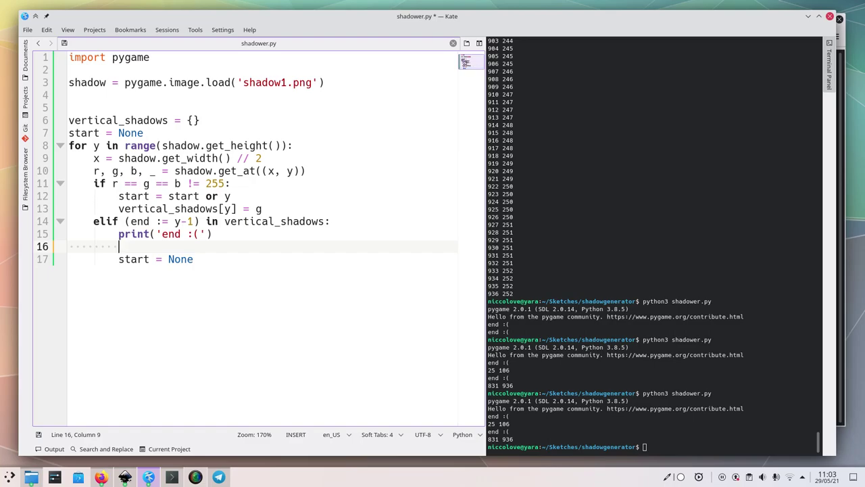
{"action": "key", "text": "ctrl+z"}
{"action": "key", "text": "ctrl+shift+z"}
Step: Change the message printed in the elif body from end :( to Let's work
{"action": "key", "text": "Up"}
{"action": "key", "text": "End"}
{"action": "key", "text": "Left"}
{"action": "key", "text": "Left"}
{"action": "key", "text": "shift+Left"}
{"action": "key", "text": "shift+Left"}
{"action": "key", "text": "shift+Left"}
{"action": "key", "text": "shift+Left"}
{"action": "key", "text": "shift+Left"}
{"action": "key", "text": "shift+Left"}
{"action": "key", "text": "shift+Left"}
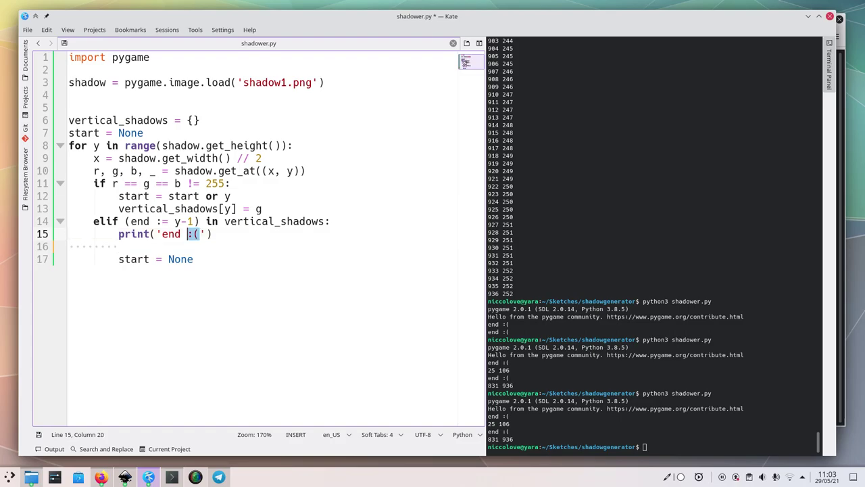
{"action": "type", "text": "'Let's work"}
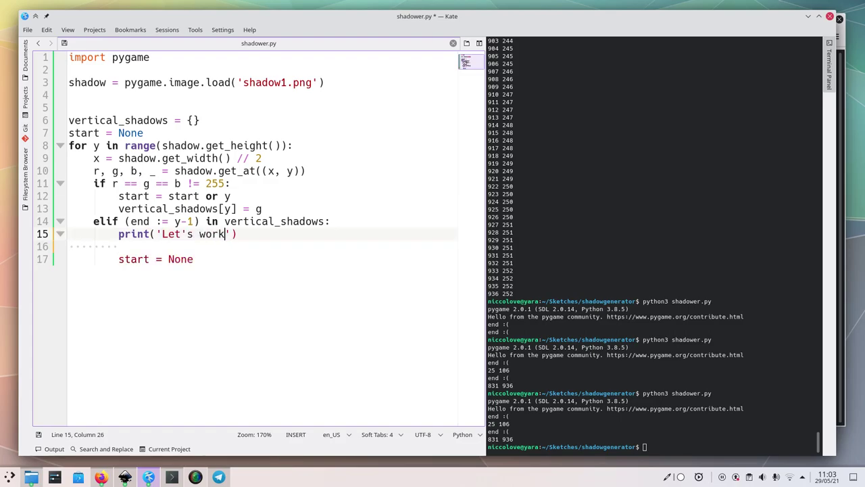
Step: Enclose the Let's work message in double quotes, end it with an exclamation mark, and save the script
{"action": "key", "text": "BackSpace"}
{"action": "type", "text": "\""}
{"action": "key", "text": "Left"}
{"action": "key", "text": "Left"}
{"action": "key", "text": "Left"}
{"action": "key", "text": "Left"}
{"action": "key", "text": "Left"}
{"action": "key", "text": "Left"}
{"action": "key", "text": "Left"}
{"action": "key", "text": "Left"}
{"action": "key", "text": "Left"}
{"action": "key", "text": "Left"}
{"action": "key", "text": "Left"}
{"action": "key", "text": "BackSpace"}
{"action": "type", "text": "\""}
{"action": "key", "text": "ctrl+Right"}
{"action": "key", "text": "ctrl+Right"}
{"action": "key", "text": "ctrl+Right"}
{"action": "type", "text": "!"}
{"action": "key", "text": "ctrl+s"}
Step: Start a for p in range(4): loop on the empty line below the Let's work! print
{"action": "key", "text": "Down"}
{"action": "key", "text": "Tab"}
{"action": "key", "text": "Tab"}
{"action": "type", "text": "for i"}
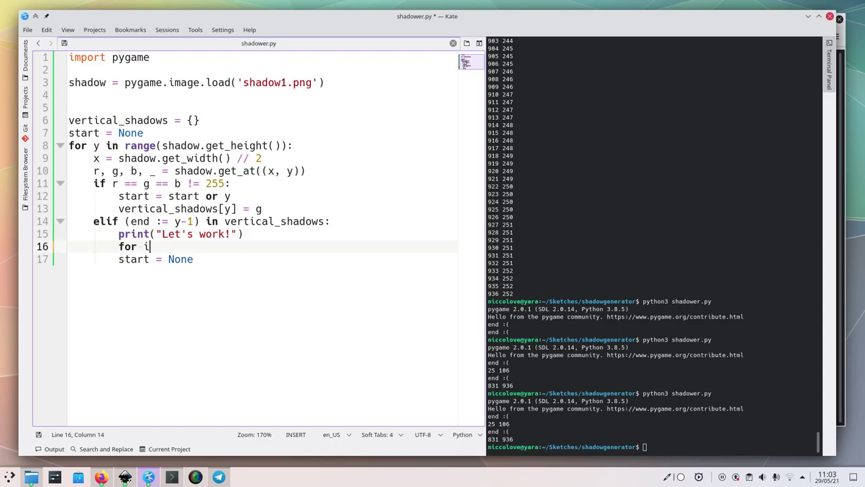
{"action": "key", "text": "BackSpace"}
{"action": "type", "text": "p in range(4):"}
{"action": "key", "text": "Return"}
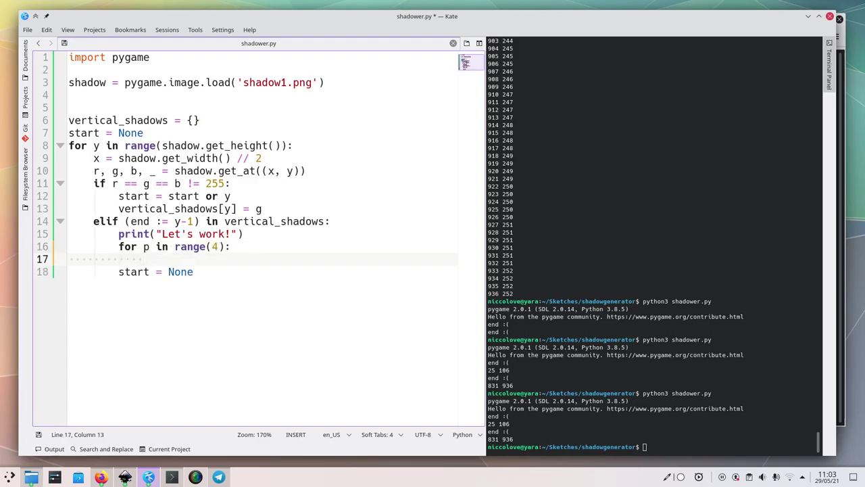
Step: Insert points = 4 on a new line directly above the for p loop
{"action": "left_click", "coordinate": [144, 246]}
{"action": "key", "text": "Up"}
{"action": "key", "text": "End"}
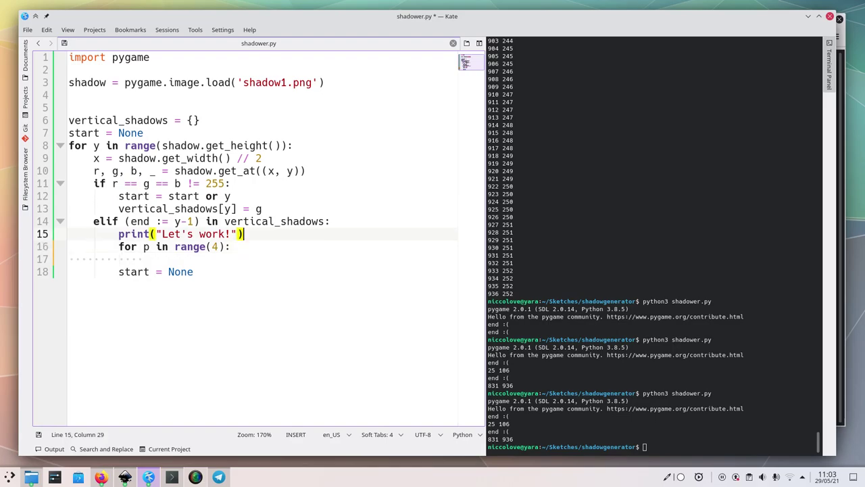
{"action": "key", "text": "Return"}
{"action": "type", "text": "p"}
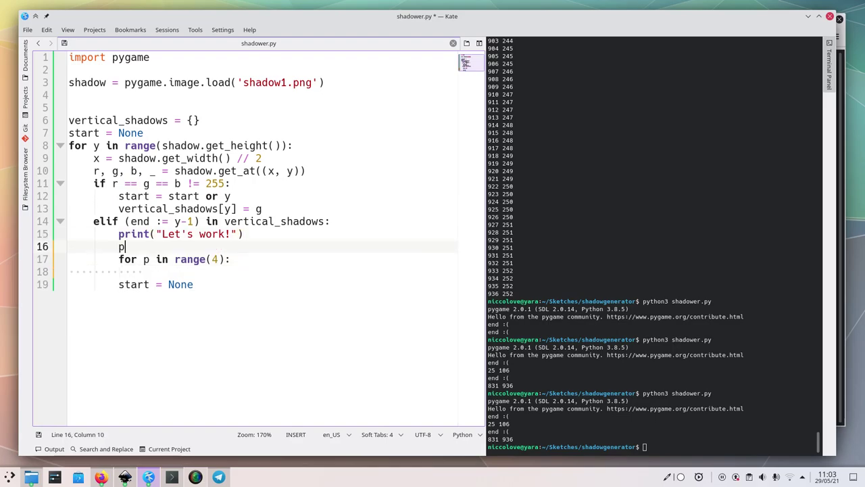
{"action": "type", "text": "oints = 4"}
Step: Change the for p loop's range arguments to start, end, (end-start)//points
{"action": "key", "text": "Down"}
{"action": "key", "text": "Right"}
{"action": "key", "text": "Right"}
{"action": "key", "text": "Right"}
{"action": "key", "text": "Right"}
{"action": "key", "text": "Right"}
{"action": "key", "text": "Delete"}
{"action": "type", "text": "point"}
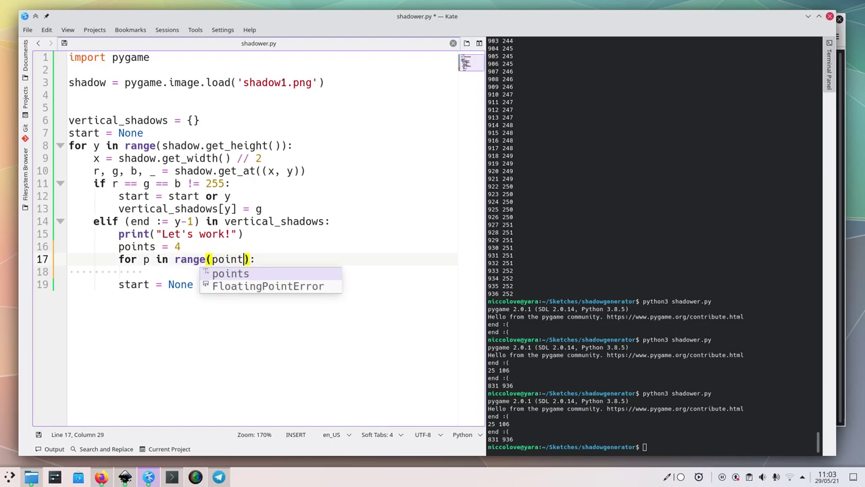
{"action": "key", "text": "Escape"}
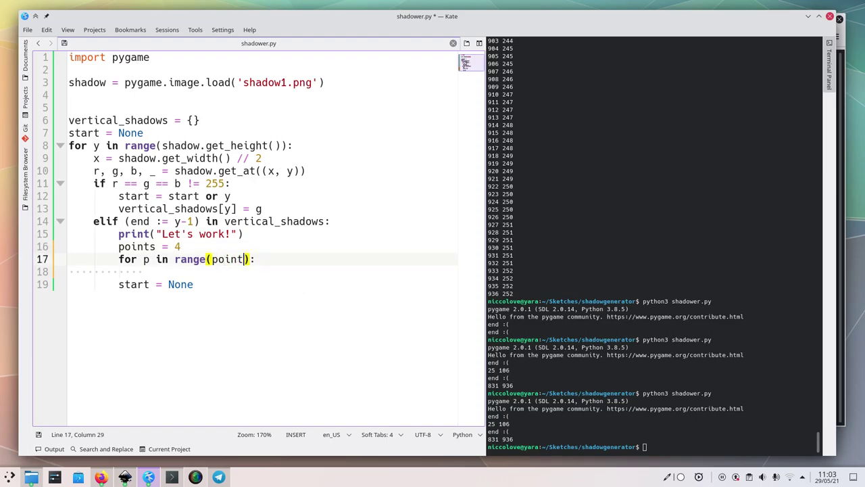
{"action": "left_click", "coordinate": [211, 259]}
{"action": "type", "text": "start"}
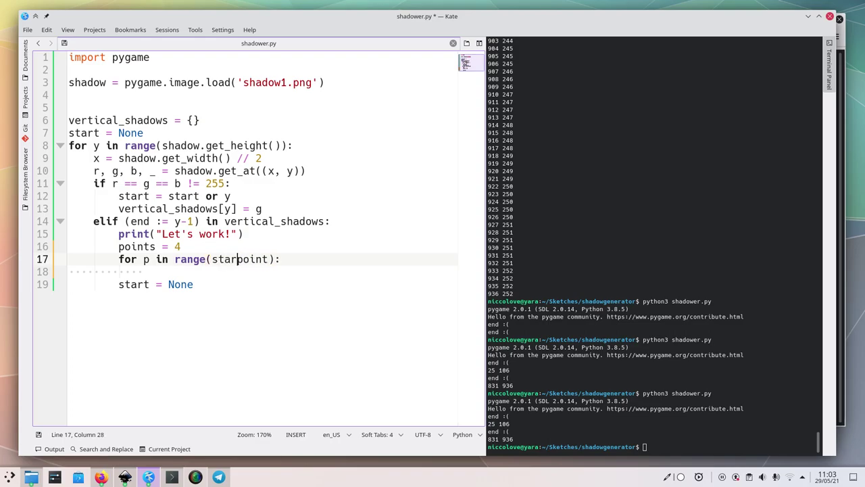
{"action": "type", "text": ", end,"}
{"action": "key", "text": "ctrl+shift+Right"}
{"action": "type", "text": "("}
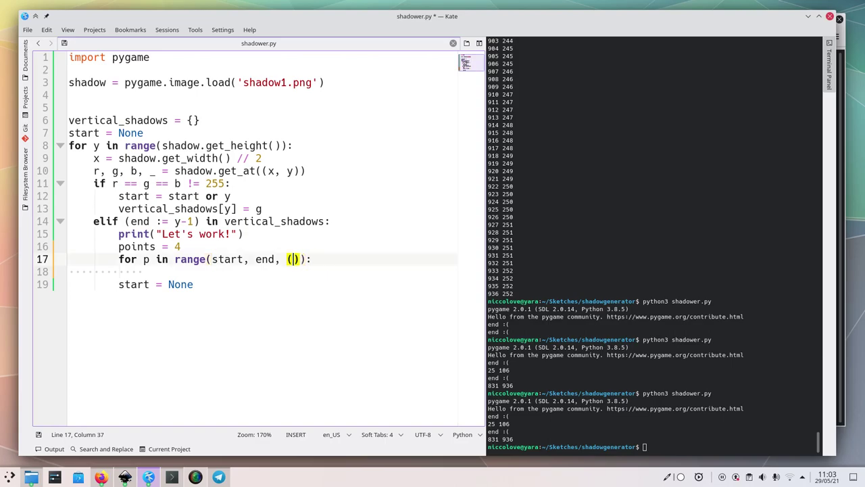
{"action": "type", "text": "end-start)"}
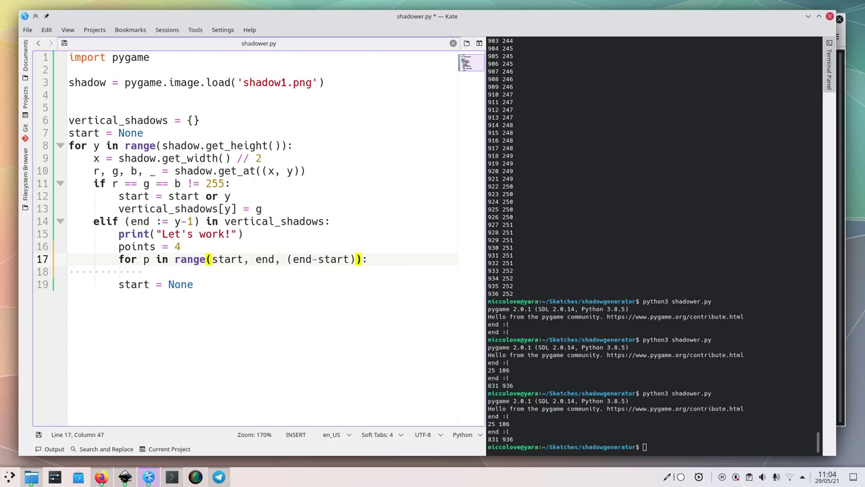
{"action": "type", "text": "//points"}
{"action": "key", "text": "BackSpace"}
{"action": "type", "text": "points"}
Step: Add print(p) as the body of the for p loop, save shadower.py, and rerun it
{"action": "key", "text": "Down"}
{"action": "type", "text": "print(p"}
{"action": "key", "text": "ctrl+s"}
{"action": "left_click", "coordinate": [520, 261]}
{"action": "key", "text": "Up"}
{"action": "key", "text": "Return"}
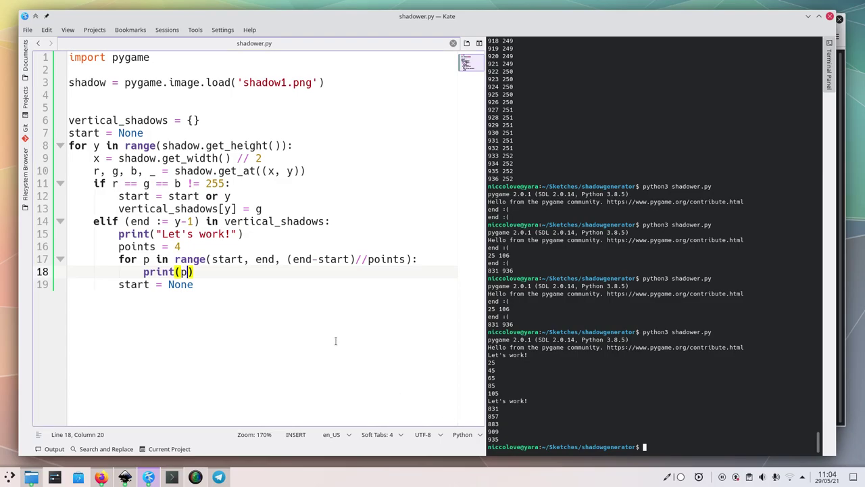
Step: Add vertical_shadows[p] as a second argument of the print(p) call and save the script
{"action": "left_click", "coordinate": [203, 273]}
{"action": "type", "text": ", "}
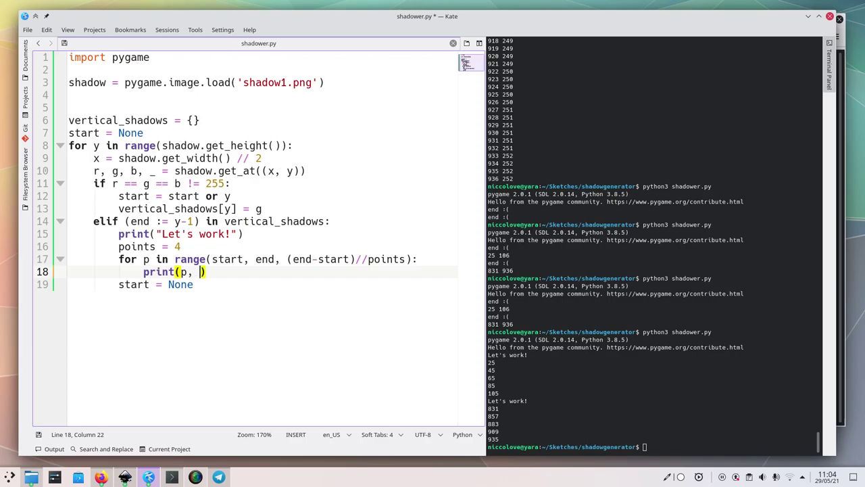
{"action": "type", "text": "vertical_shadows["}
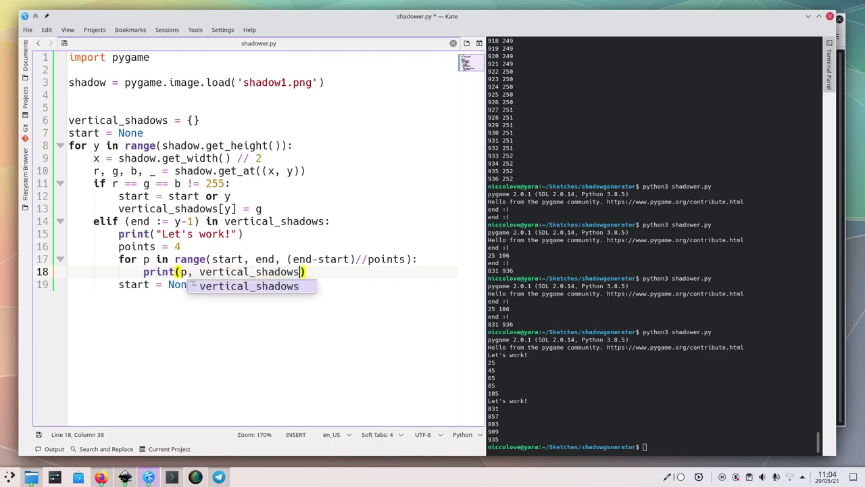
{"action": "type", "text": "p"}
{"action": "key", "text": "ctrl+s"}
{"action": "left_click", "coordinate": [552, 355]}
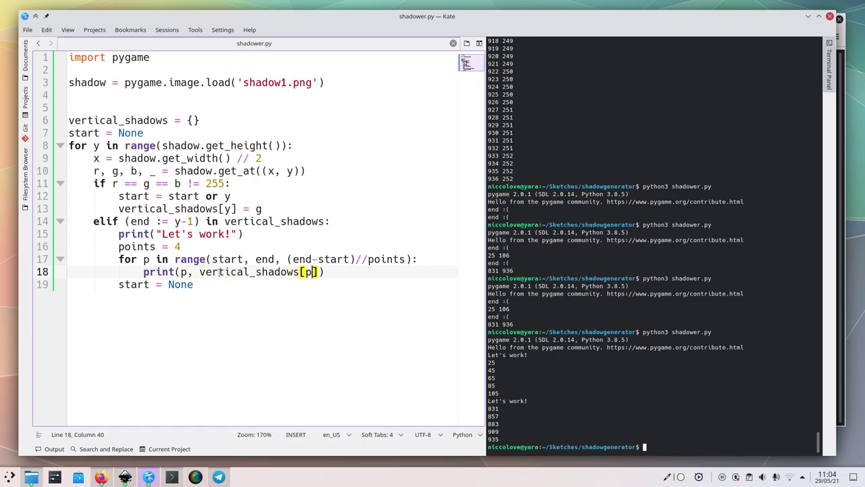
Step: Convert the printed shadow value to a percentage with /255*100, save the script, and rerun it
{"action": "key", "text": "Right"}
{"action": "type", "text": "/255"}
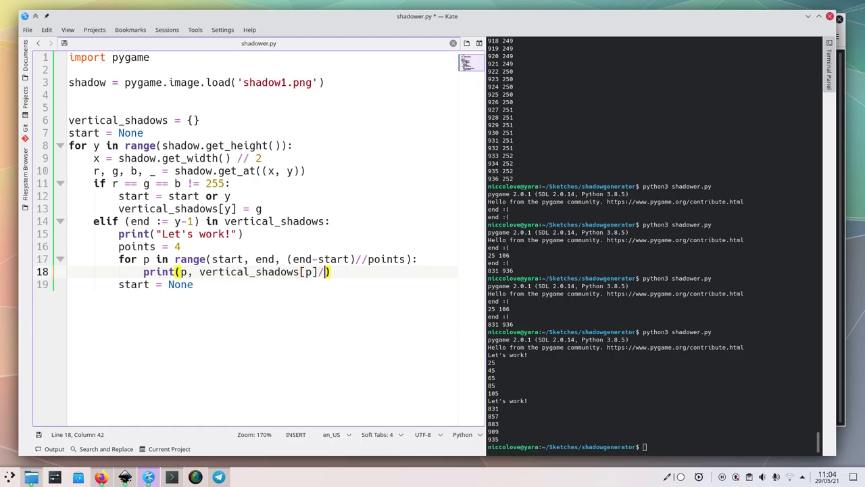
{"action": "type", "text": "*100"}
{"action": "key", "text": "ctrl+s"}
{"action": "left_click", "coordinate": [641, 345]}
{"action": "key", "text": "Up"}
{"action": "key", "text": "Return"}
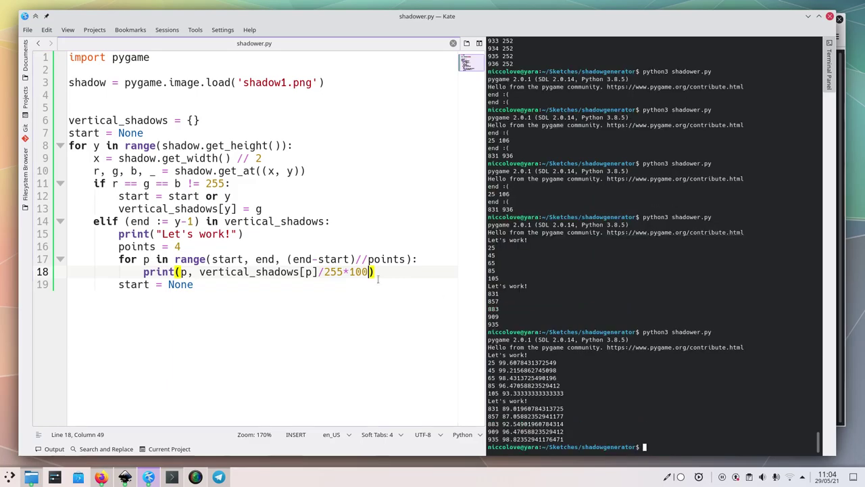
Step: Wrap vertical_shadows[p]/255*100 in a round() call inside the print statement
{"action": "left_click", "coordinate": [200, 271]}
{"action": "type", "text": "round("}
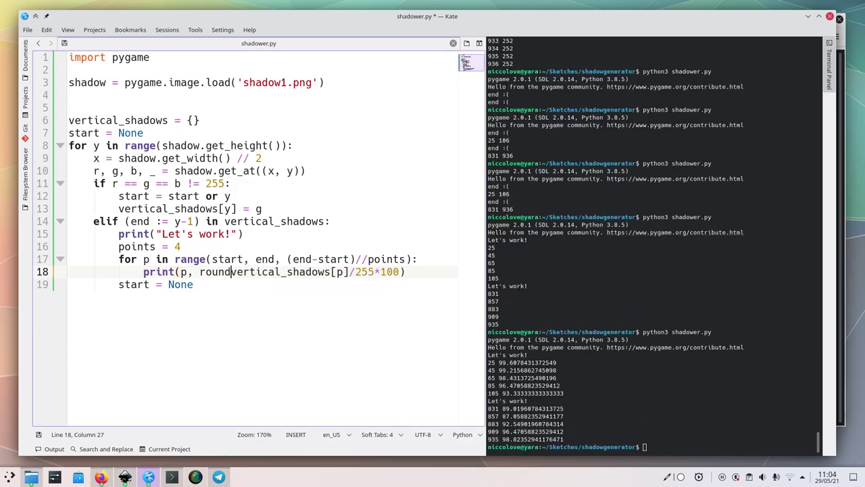
{"action": "type", "text": ")"}
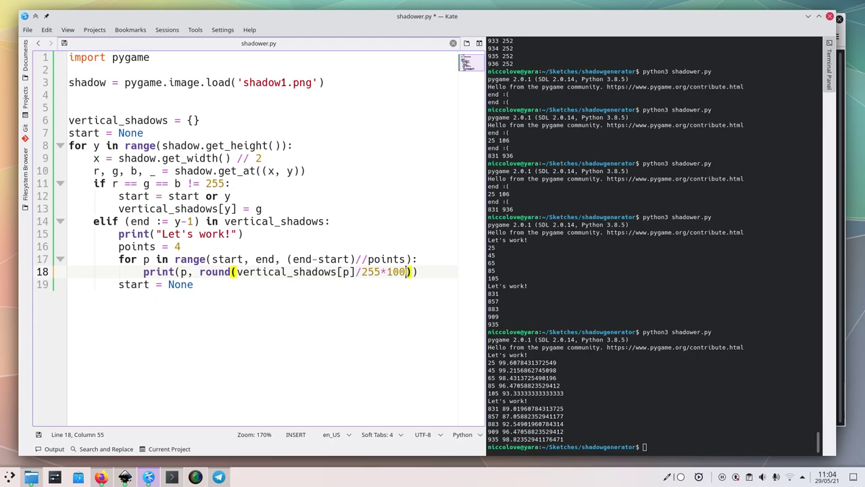
Step: Replace the whole round() expression in the print call with the variable opacity
{"action": "left_click_drag", "start_coordinate": [410, 272], "coordinate": [199, 272]}
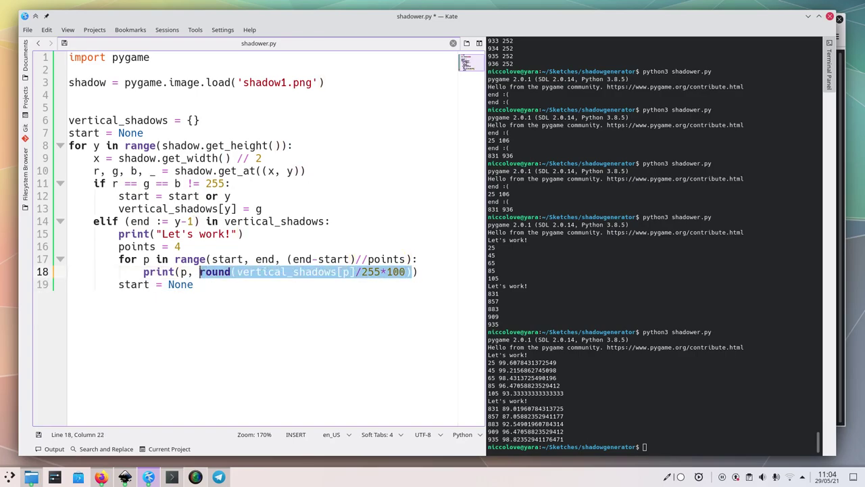
{"action": "type", "text": "gary"}
{"action": "key", "text": "BackSpace"}
{"action": "key", "text": "BackSpace"}
{"action": "key", "text": "BackSpace"}
{"action": "key", "text": "BackSpace"}
{"action": "type", "text": "opoac"}
{"action": "key", "text": "BackSpace"}
{"action": "key", "text": "BackSpace"}
{"action": "key", "text": "BackSpace"}
{"action": "key", "text": "BackSpace"}
{"action": "key", "text": "BackSpace"}
{"action": "type", "text": "opacity"}
Step: Define opacity as round(vertical_shadows[p]/255*100) on a new line above the print call and save the script
{"action": "left_click", "coordinate": [422, 260]}
{"action": "key", "text": "Return"}
{"action": "type", "text": "opacity ="}
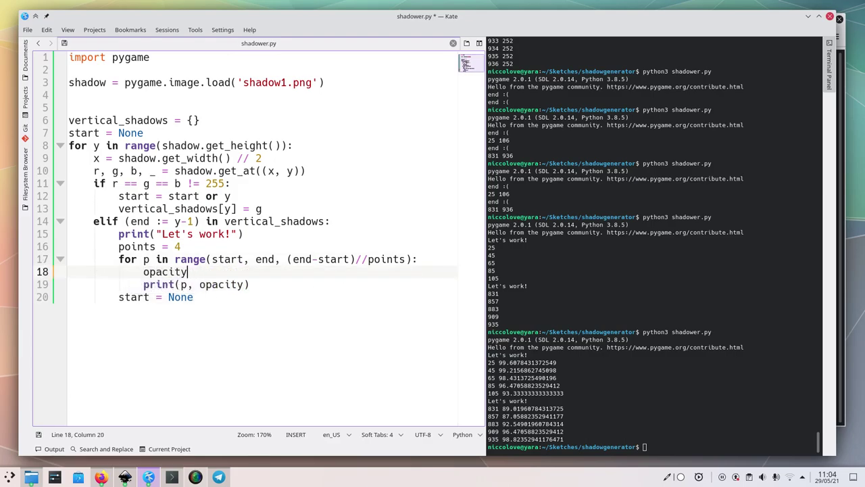
{"action": "type", "text": "round(vertical_shadows[p]/255*100)"}
{"action": "key", "text": "ctrl+s"}
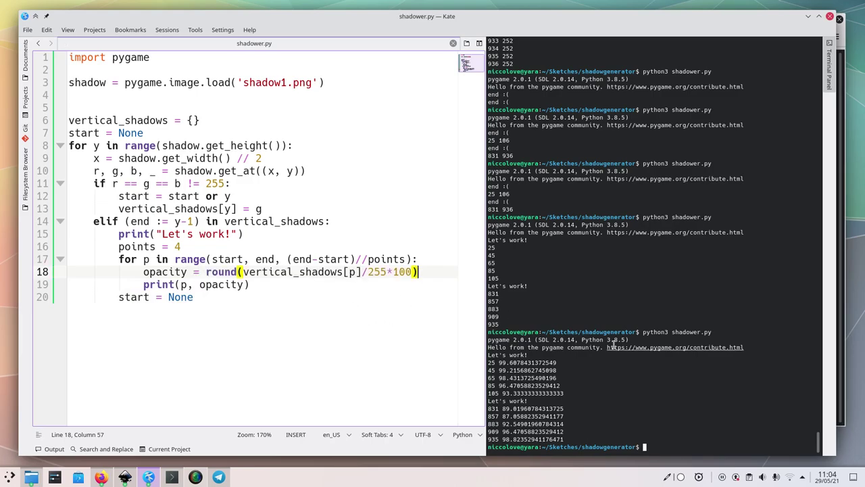
Step: Rerun shadower.py and check the rounded percentages printed for the first shadow
{"action": "left_click", "coordinate": [613, 347]}
{"action": "key", "text": "Up"}
{"action": "key", "text": "Return"}
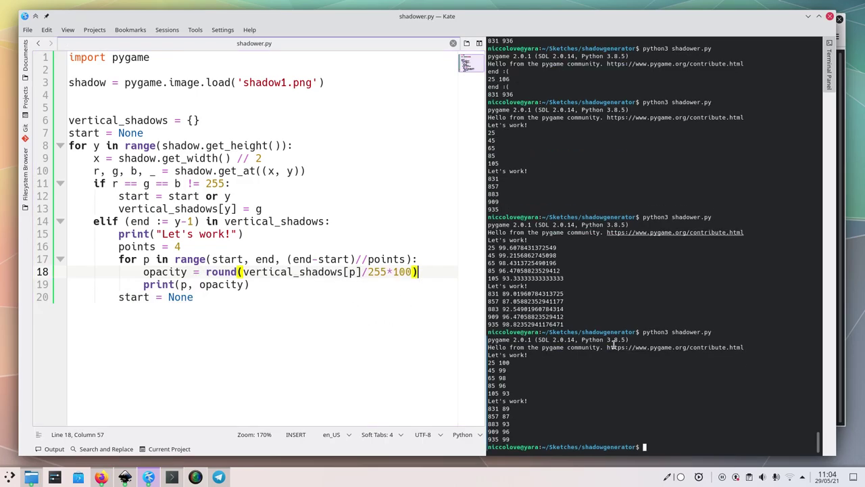
{"action": "left_click_drag", "start_coordinate": [537, 391], "coordinate": [525, 363]}
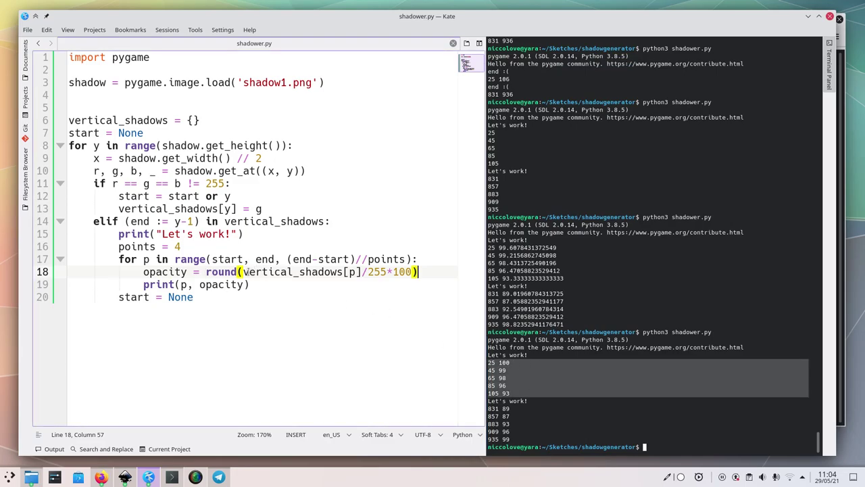
Step: Invert the opacity by prefixing the rounded expression with 100-, and rerun shadower.py
{"action": "type", "text": "100-"}
{"action": "left_click", "coordinate": [330, 259]}
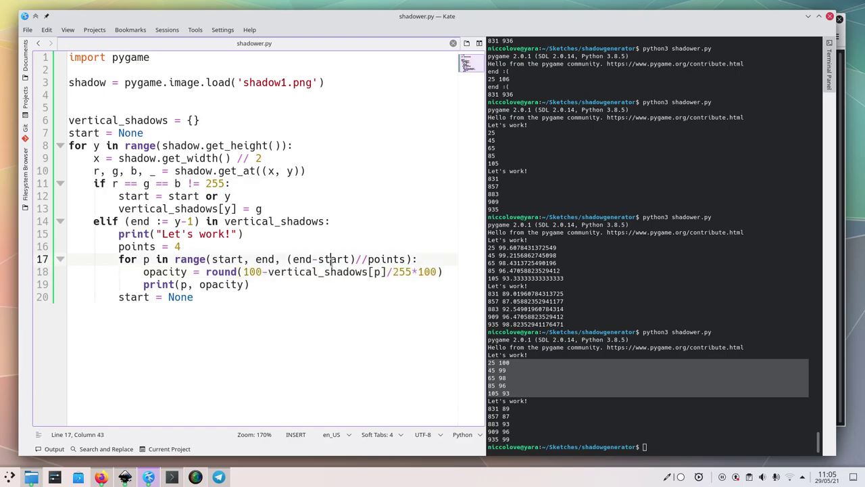
{"action": "left_click_drag", "start_coordinate": [642, 302], "coordinate": [647, 304]}
{"action": "key", "text": "Up"}
{"action": "key", "text": "Return"}
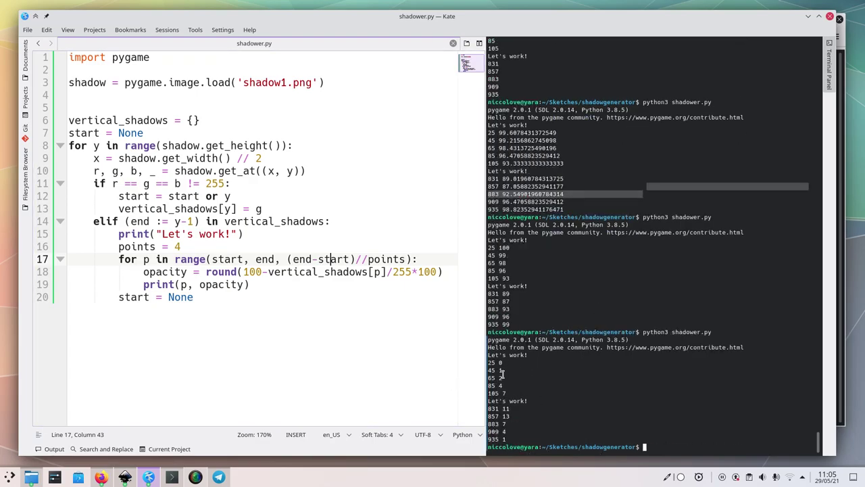
Step: Set points to 10 and rerun shadower.py
{"action": "left_click", "coordinate": [203, 246]}
{"action": "key", "text": "BackSpace"}
{"action": "type", "text": "10"}
{"action": "left_click", "coordinate": [563, 366]}
{"action": "key", "text": "Up"}
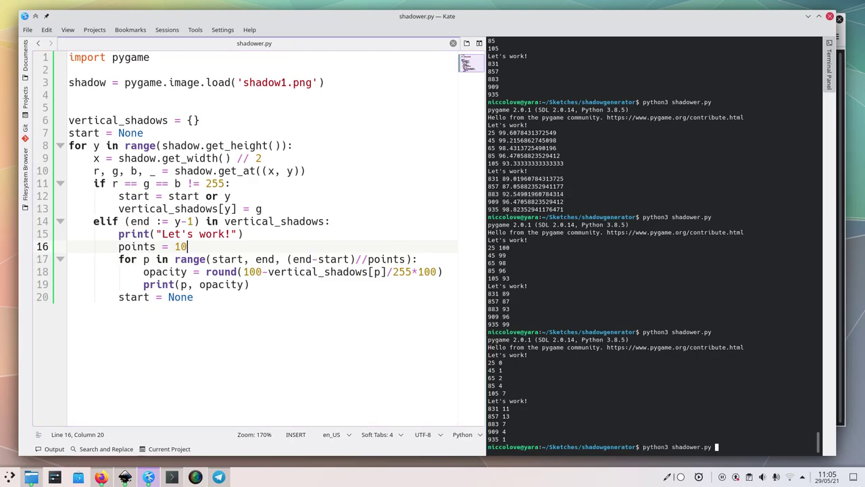
{"action": "key", "text": "Return"}
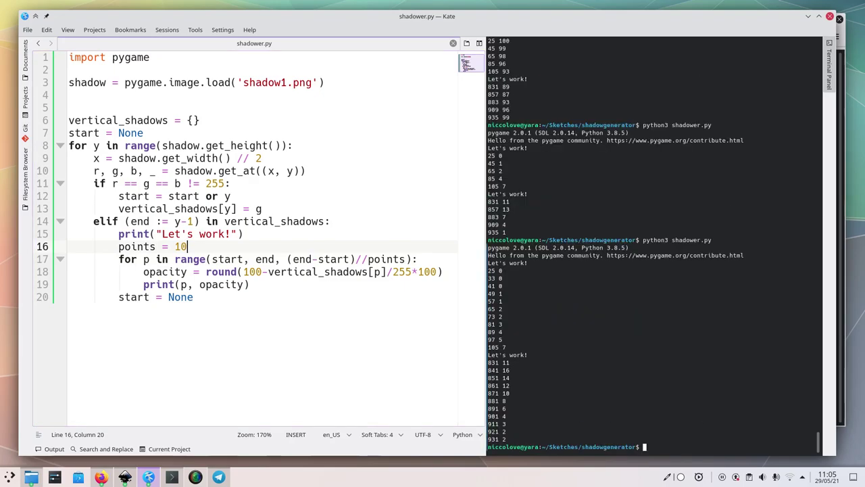
Step: Round the opacity to 2 decimals by adding the second argument to round(), and rerun shadower.py
{"action": "left_click", "coordinate": [441, 271]}
{"action": "type", "text": ", 2"}
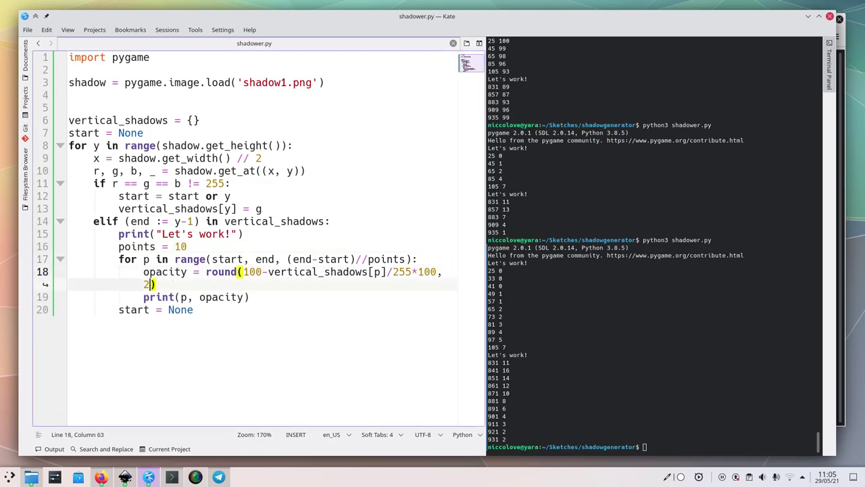
{"action": "key", "text": "ctrl+minus"}
{"action": "left_click", "coordinate": [586, 284]}
{"action": "key", "text": "Up"}
{"action": "key", "text": "Return"}
Step: Examine the printed opacities of the two shadows, comparing the values where each shadow meets the card
{"action": "left_click_drag", "start_coordinate": [514, 270], "coordinate": [534, 341]}
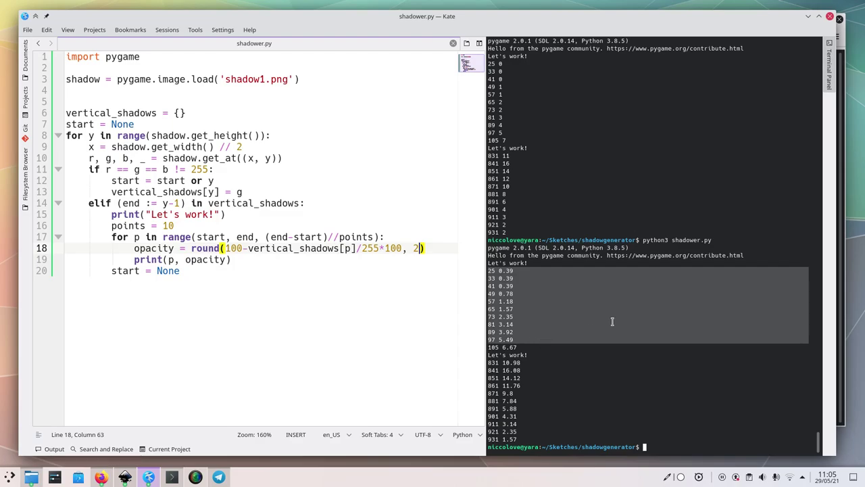
{"action": "double_click", "coordinate": [549, 362]}
{"action": "left_click_drag", "start_coordinate": [550, 363], "coordinate": [587, 429]}
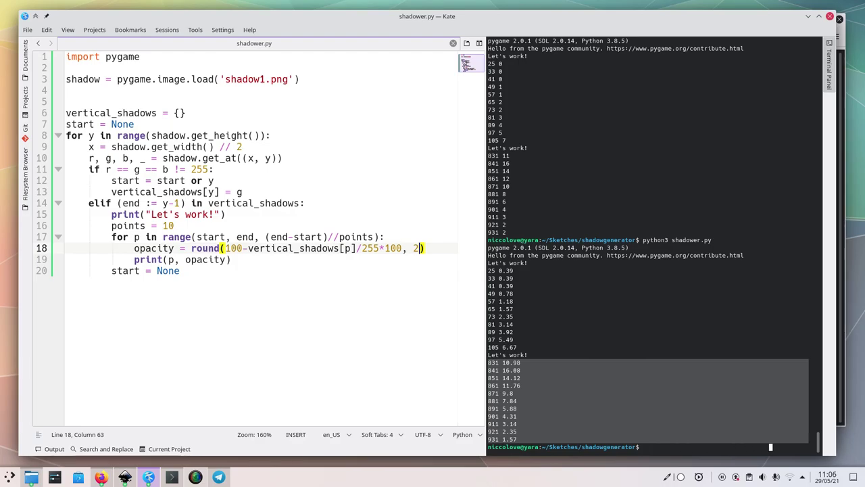
{"action": "scroll", "coordinate": [771, 447], "scroll_direction": "down", "scroll_amount": 1}
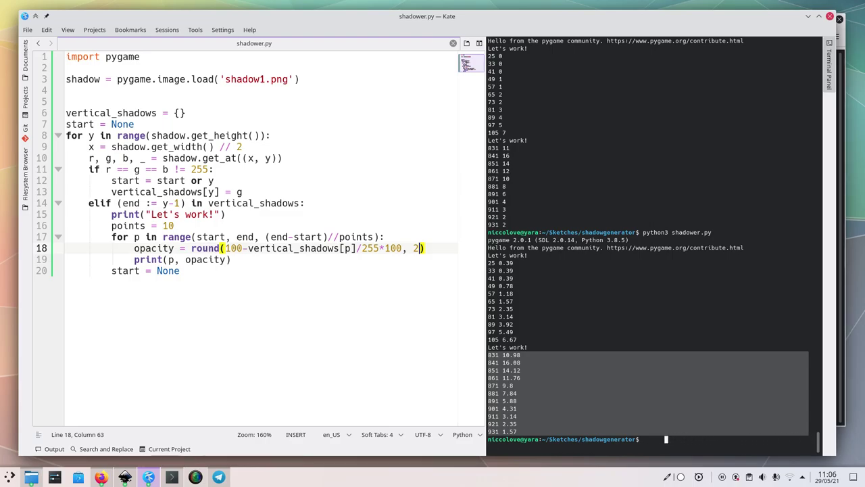
{"action": "left_click", "coordinate": [631, 402]}
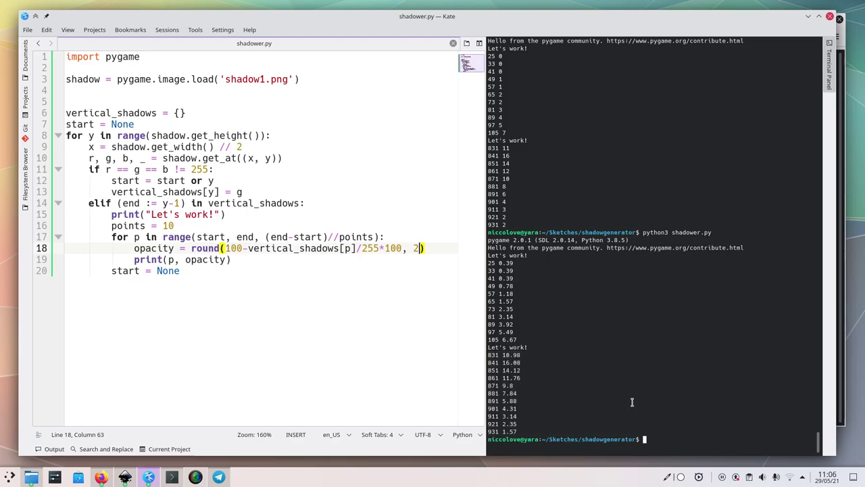
{"action": "triple_click", "coordinate": [520, 354]}
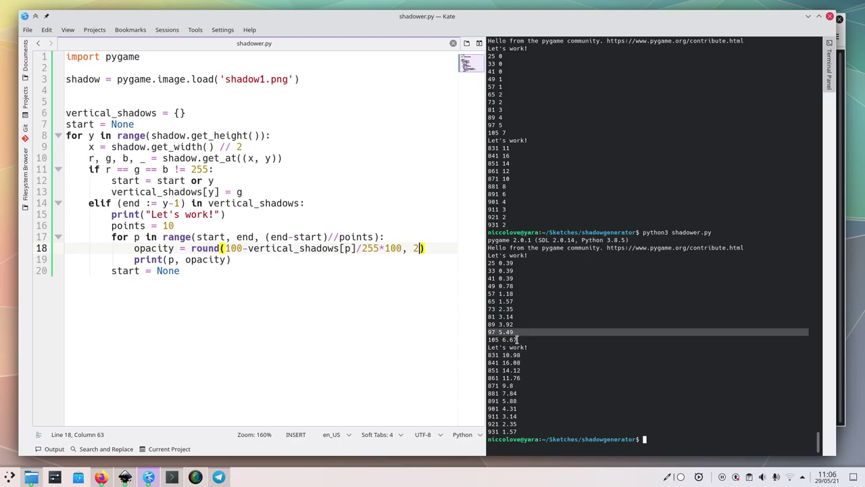
{"action": "triple_click", "coordinate": [516, 339]}
{"action": "triple_click", "coordinate": [522, 362]}
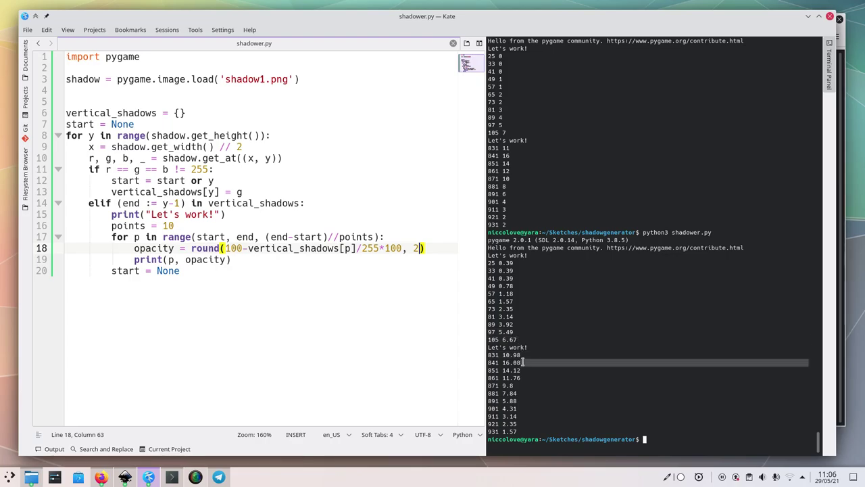
{"action": "triple_click", "coordinate": [530, 356]}
{"action": "left_click_drag", "start_coordinate": [530, 357], "coordinate": [531, 360]}
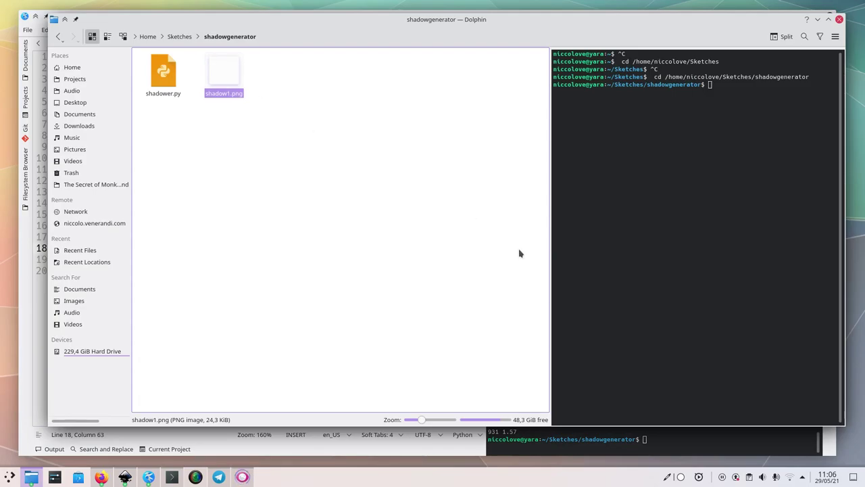
Step: Open shadow1.png in Gwenview, inspect the card's lower and upper shadow edges at up to 1600%, and close the image
{"action": "key", "text": "Return"}
{"action": "scroll", "coordinate": [334, 391], "scroll_direction": "up", "scroll_amount": 5}
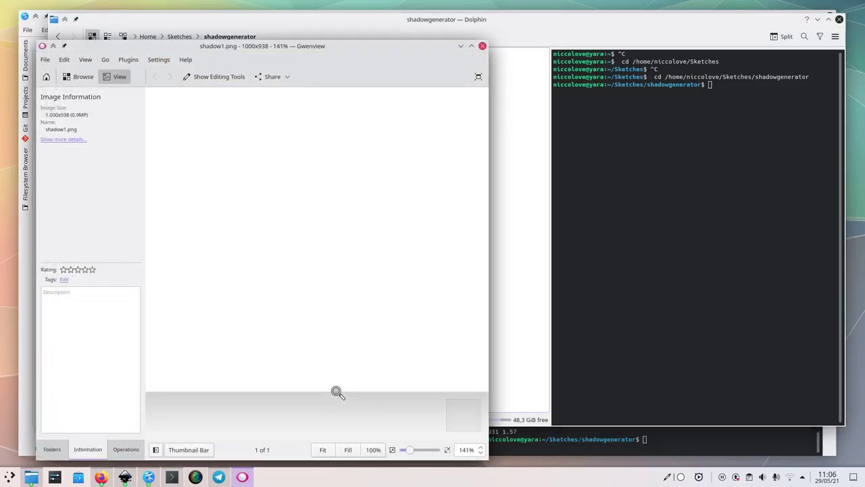
{"action": "scroll", "coordinate": [334, 390], "scroll_direction": "up", "scroll_amount": 5}
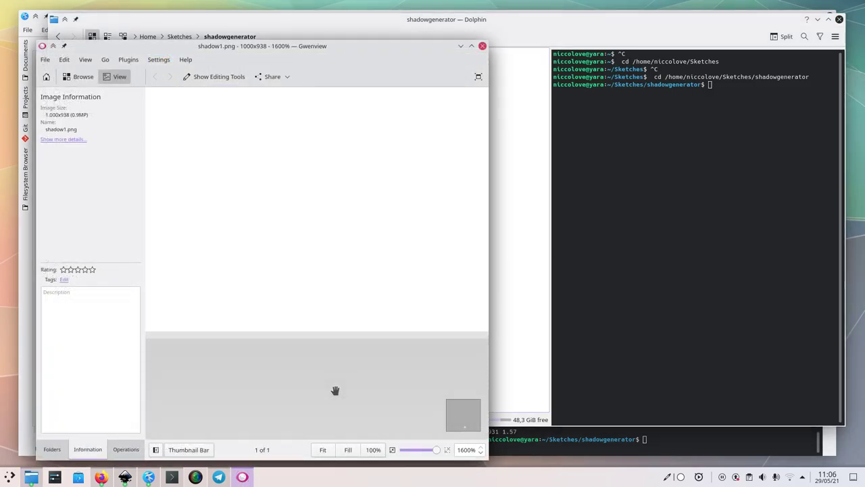
{"action": "key", "text": "ctrl+0"}
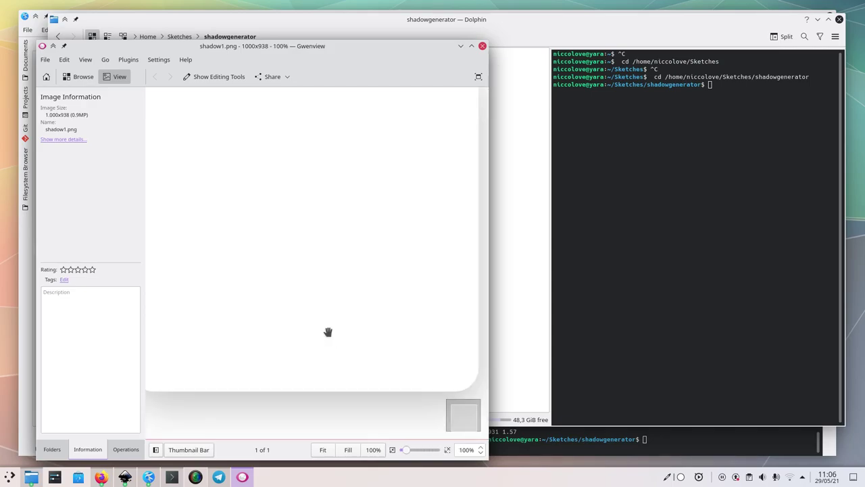
{"action": "scroll", "coordinate": [259, 120], "scroll_direction": "up", "scroll_amount": 5}
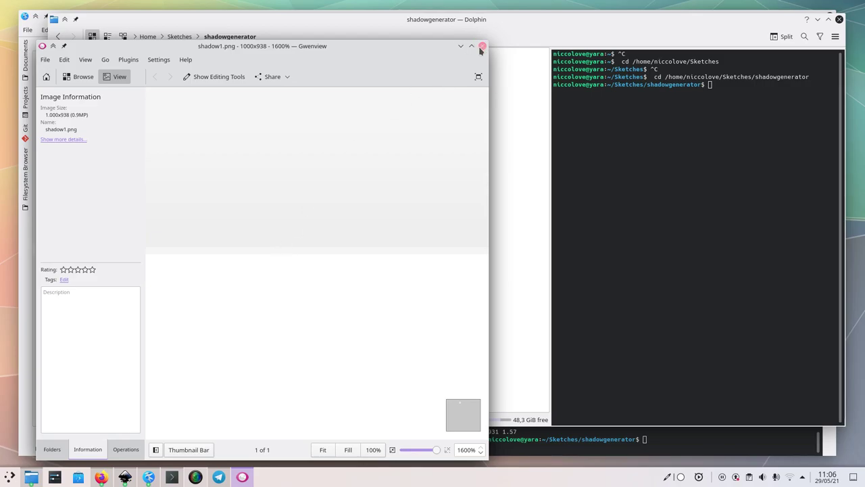
{"action": "left_click", "coordinate": [481, 45]}
{"action": "left_click", "coordinate": [250, 237]}
{"action": "left_click", "coordinate": [227, 237]}
{"action": "key", "text": "Up"}
{"action": "key", "text": "Up"}
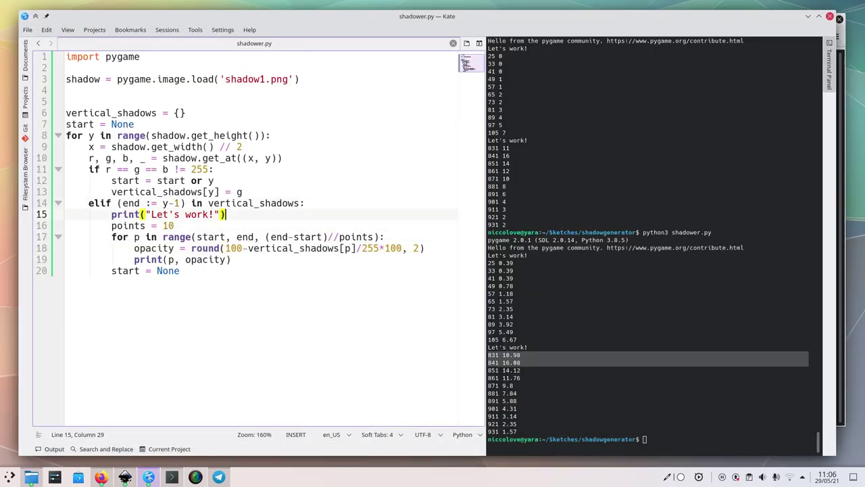
{"action": "key", "text": "Return"}
{"action": "key", "text": "ctrl+z"}
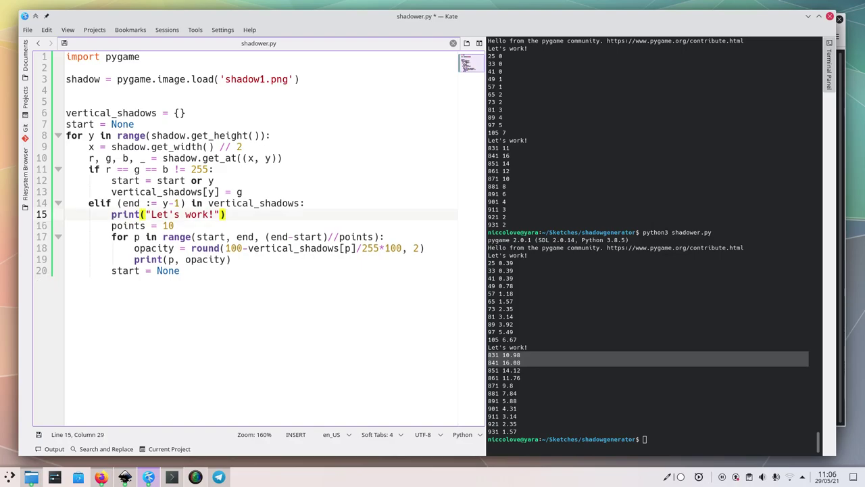
Step: Place the text cursor after y-1 in the elif condition
{"action": "left_click", "coordinate": [180, 202]}
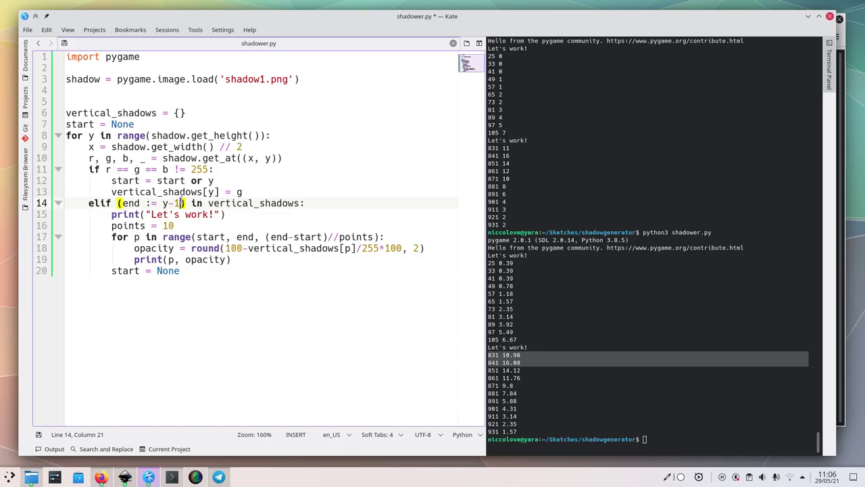
Step: Change the end expression on line 14 to y-2 and the start fallback on line 12 to y+1
{"action": "key", "text": "BackSpace"}
{"action": "type", "text": "2s"}
{"action": "key", "text": "ctrl+s"}
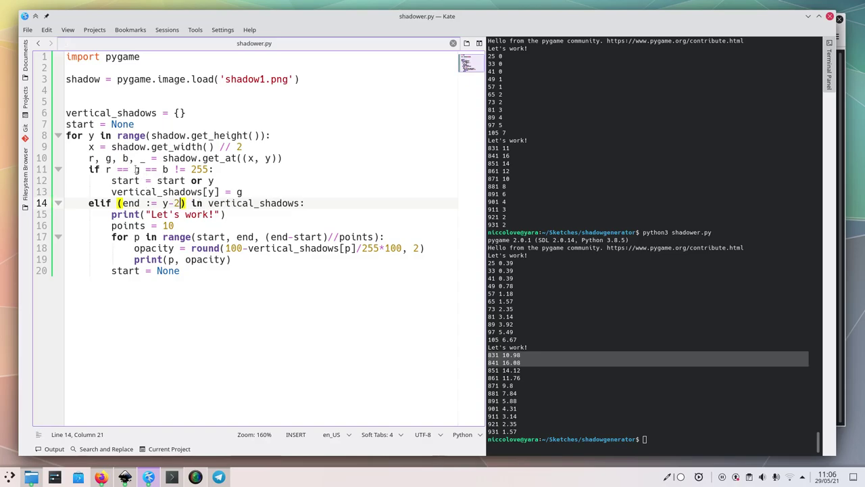
{"action": "left_click", "coordinate": [223, 181]}
{"action": "type", "text": "+1"}
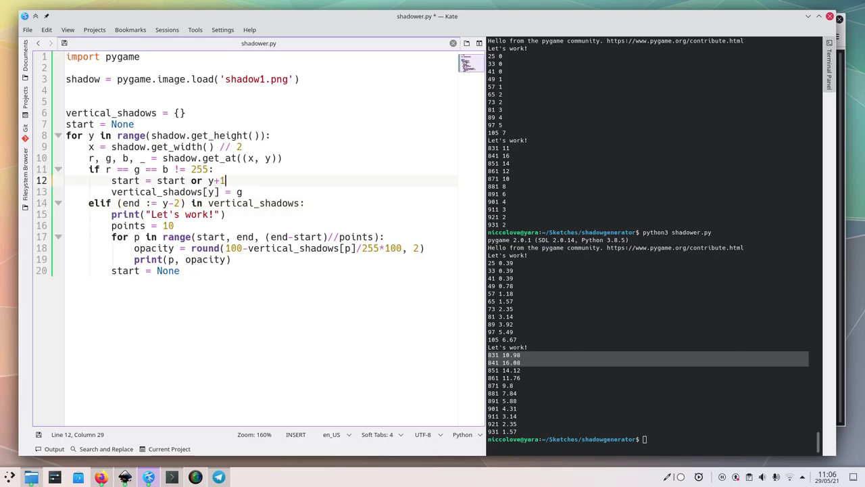
Step: Rerun shadower.py with python3 in the terminal to check the new start and end offsets
{"action": "left_click", "coordinate": [680, 271]}
{"action": "key", "text": "Up"}
{"action": "key", "text": "Return"}
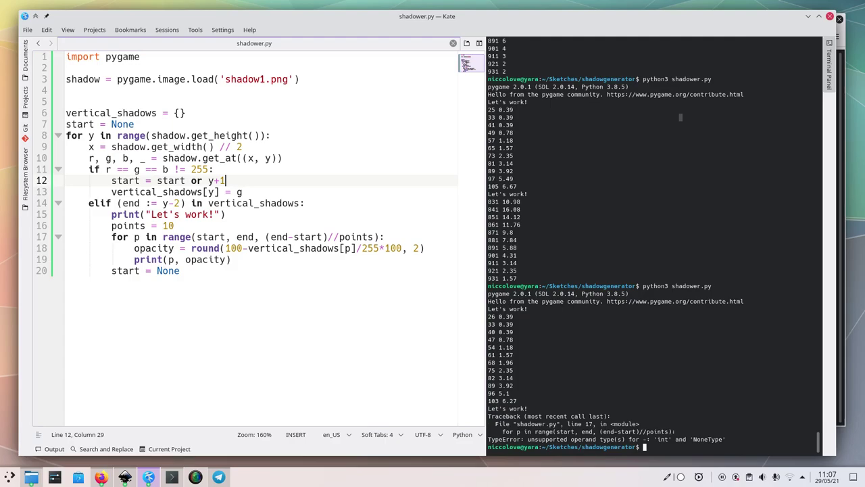
Step: Wrap y+1 on line 12 in parentheses, save the file and rerun shadower.py
{"action": "left_click", "coordinate": [214, 180]}
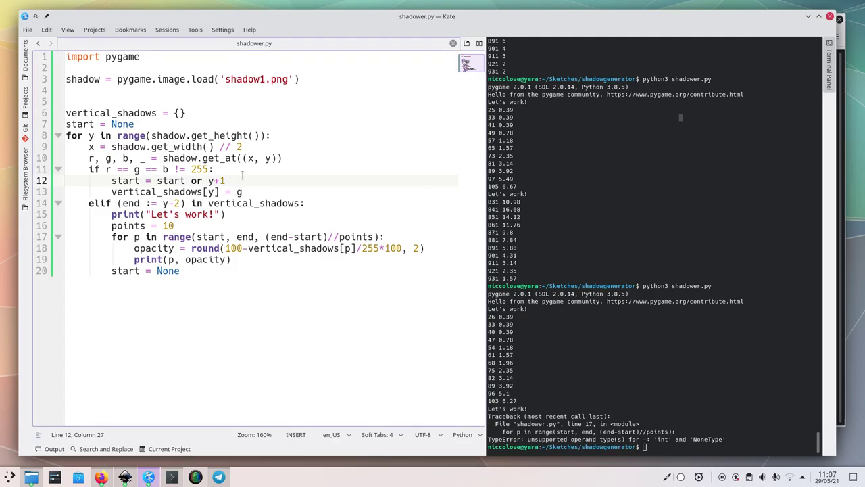
{"action": "type", "text": "("}
{"action": "key", "text": "Right"}
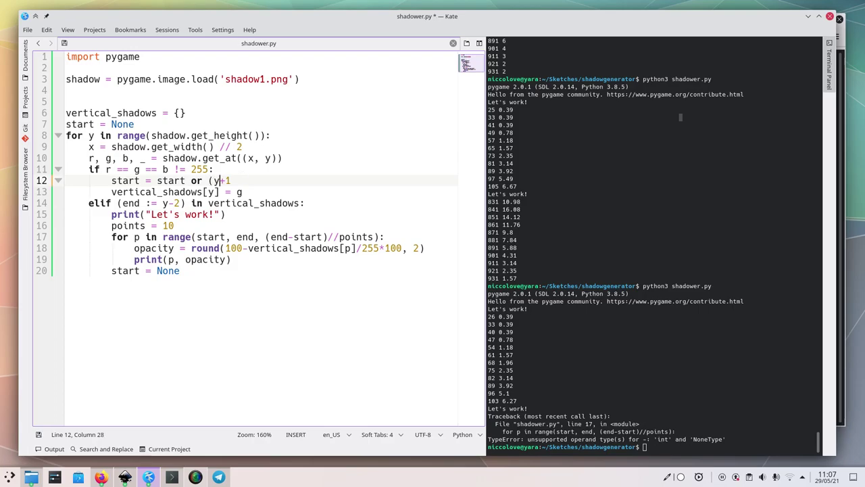
{"action": "type", "text": ")"}
{"action": "key", "text": "ctrl+s"}
{"action": "left_click", "coordinate": [580, 256]}
{"action": "key", "text": "Up"}
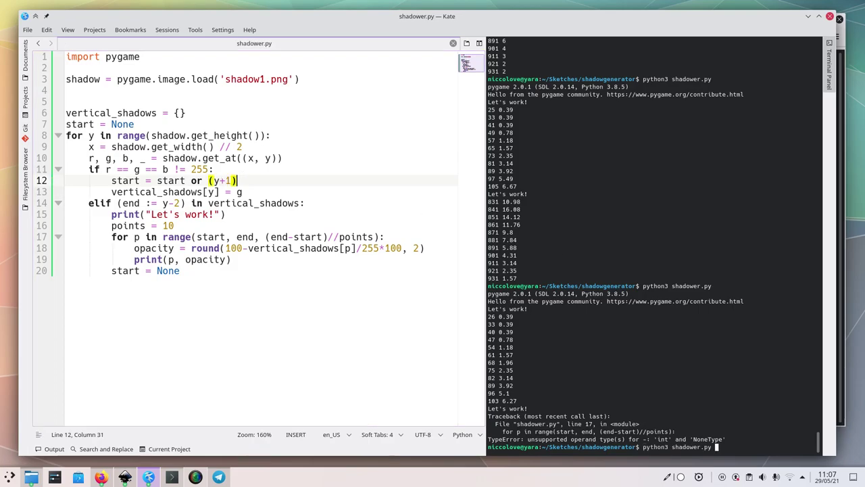
{"action": "key", "text": "Return"}
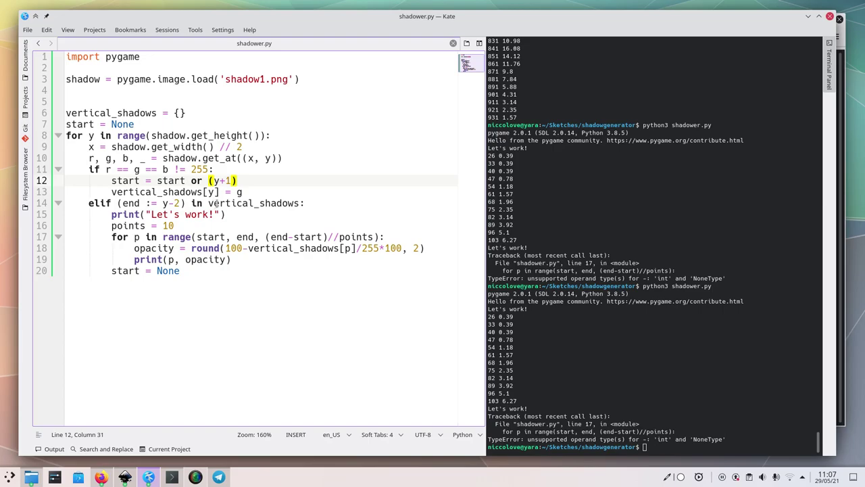
Step: Extend the elif condition on line 14 with "and start", save, and rerun shadower.py to inspect both groups of output values
{"action": "left_click", "coordinate": [300, 203]}
{"action": "type", "text": "and start"}
{"action": "key", "text": "ctrl+s"}
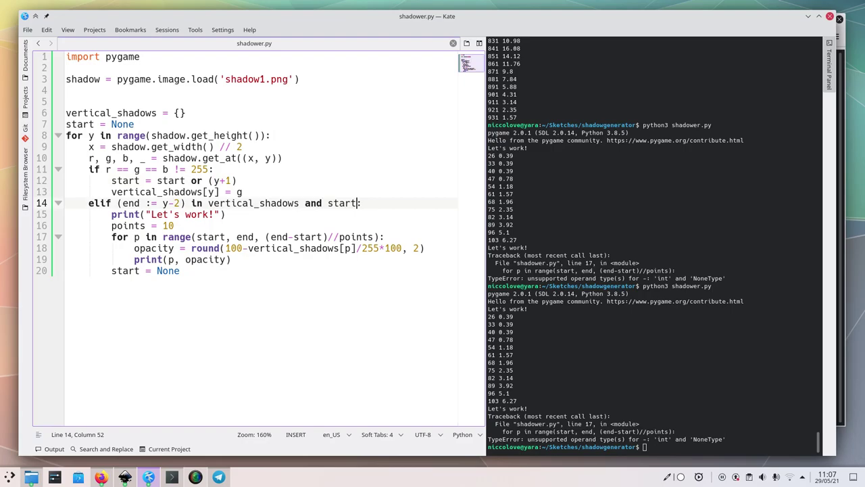
{"action": "key", "text": "F4"}
{"action": "key", "text": "Up"}
{"action": "key", "text": "Return"}
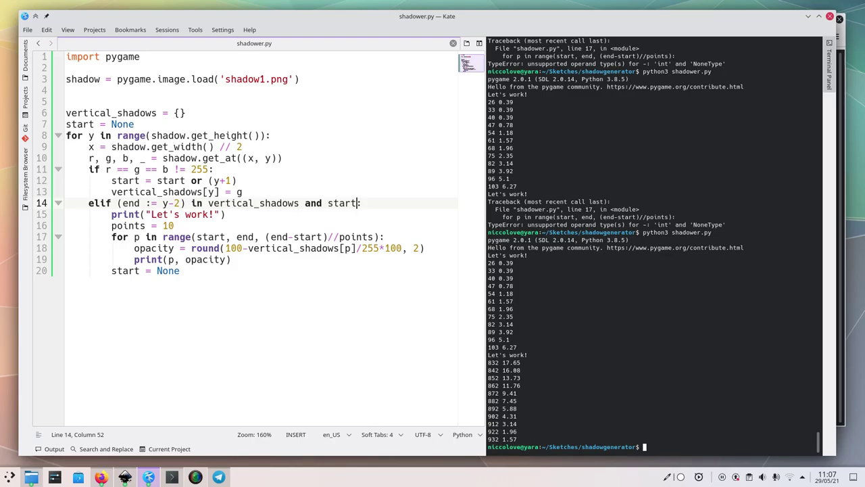
{"action": "left_click_drag", "start_coordinate": [529, 255], "coordinate": [554, 336]}
{"action": "left_click_drag", "start_coordinate": [529, 367], "coordinate": [573, 439]}
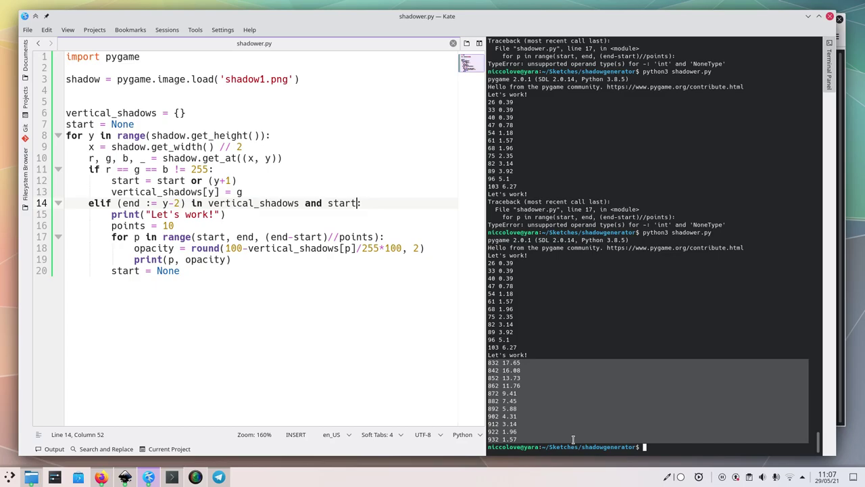
Step: Switch to Firefox and search Google for desmos
{"action": "key", "text": "ctrl+F8"}
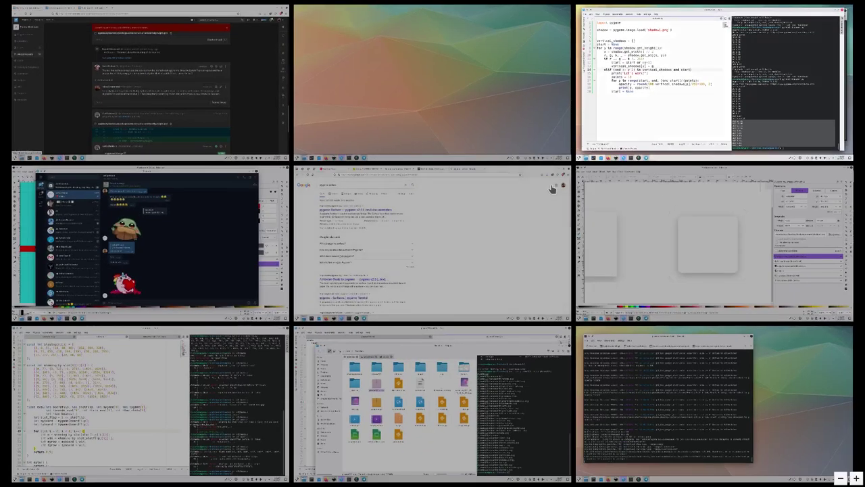
{"action": "left_click", "coordinate": [637, 226]}
{"action": "key", "text": "ctrl+F5"}
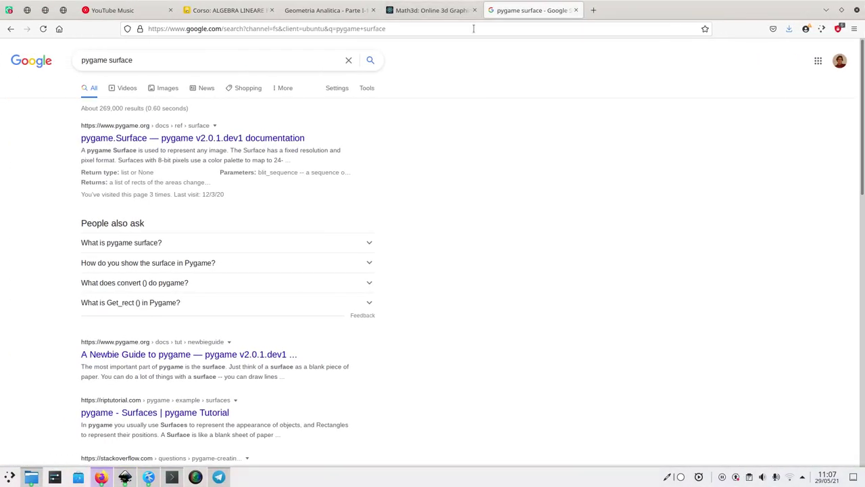
{"action": "left_click", "coordinate": [473, 29]}
{"action": "type", "text": "desm"}
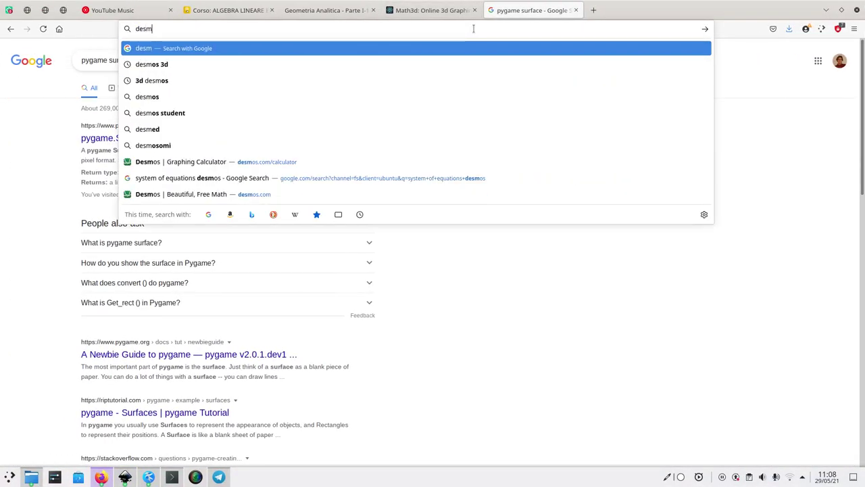
{"action": "key", "text": "Down"}
{"action": "key", "text": "Return"}
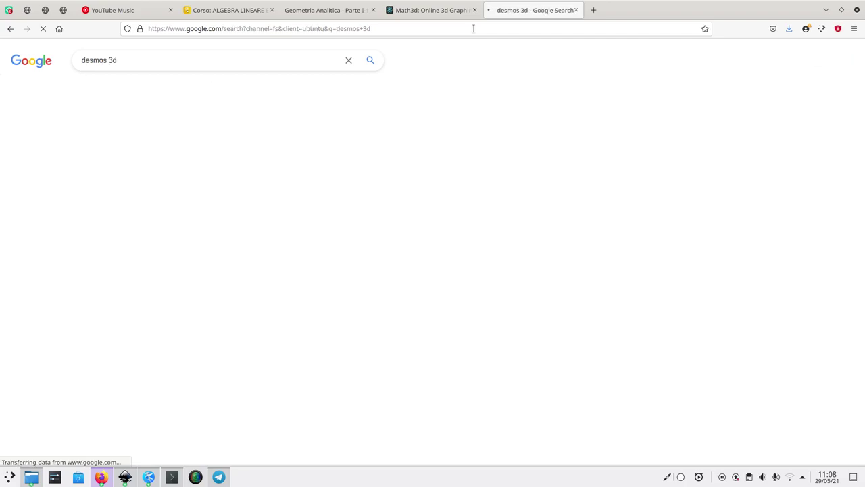
{"action": "left_click", "coordinate": [230, 57]}
{"action": "key", "text": "BackSpace"}
{"action": "key", "text": "BackSpace"}
{"action": "key", "text": "Return"}
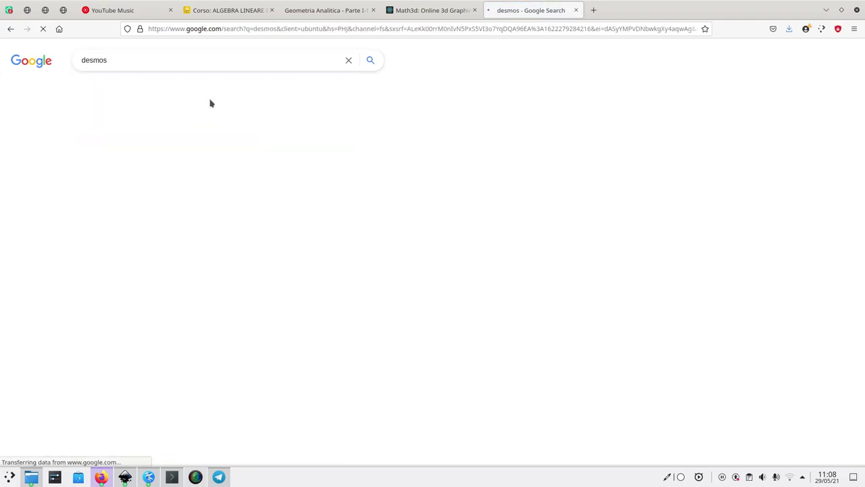
Step: Open the Desmos website from the search results and launch its graphing calculator
{"action": "left_click", "coordinate": [187, 138]}
{"action": "key", "text": "super+ctrl+Right"}
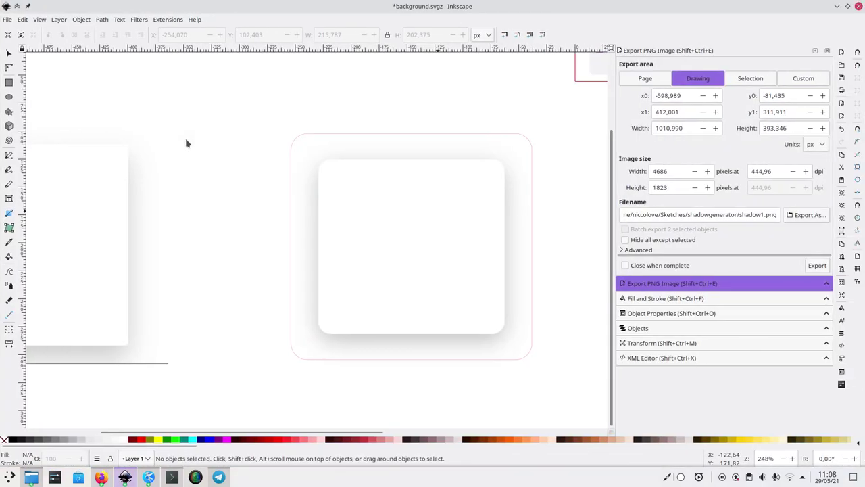
{"action": "key", "text": "super+ctrl+Right"}
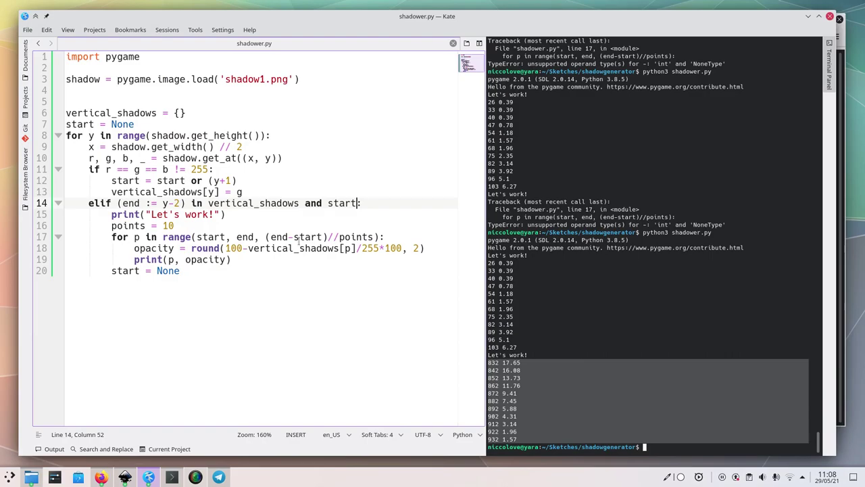
{"action": "key", "text": "super+ctrl+Right"}
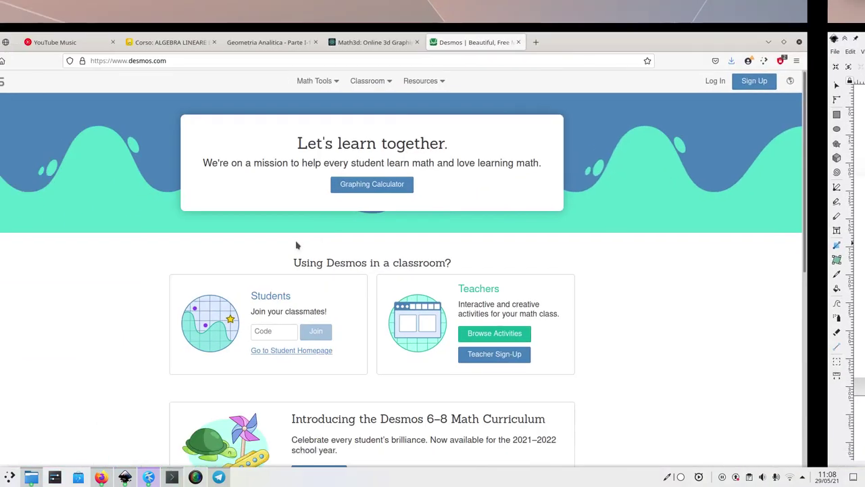
{"action": "left_click", "coordinate": [423, 154]}
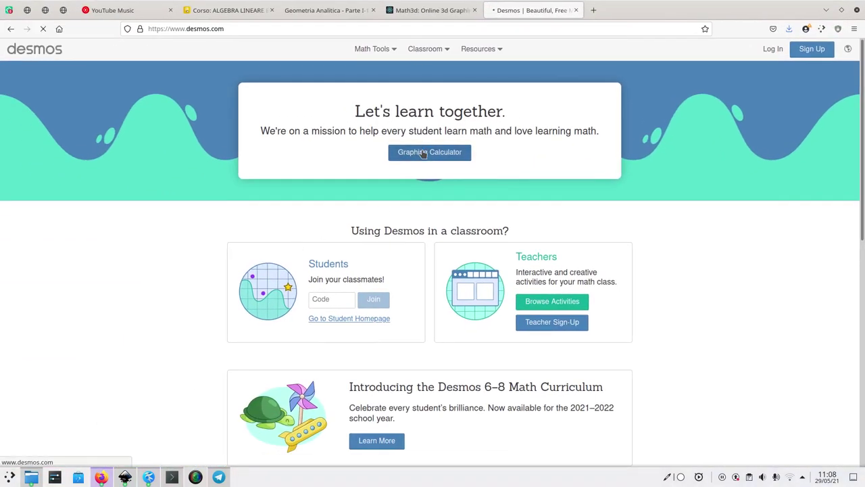
Step: Switch to Kate, change the printed position on line 19 to p-start, save, and rerun shadower.py
{"action": "key", "text": "super+ctrl+Right"}
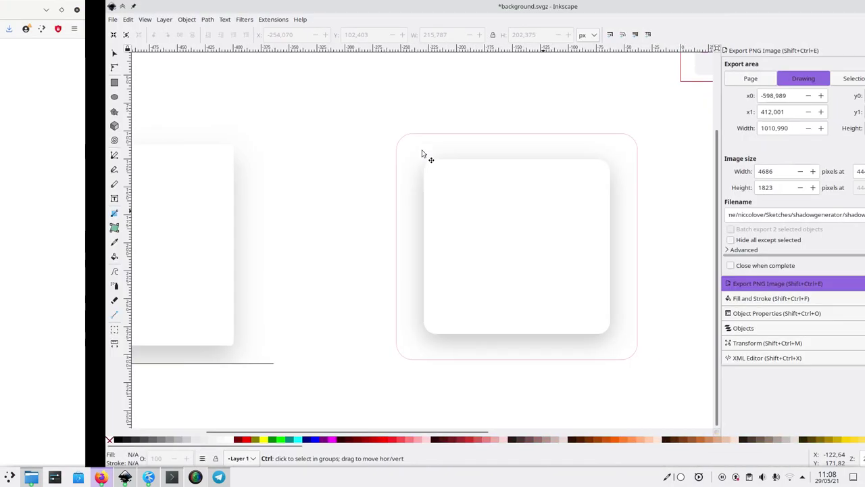
{"action": "key", "text": "super+ctrl+Right"}
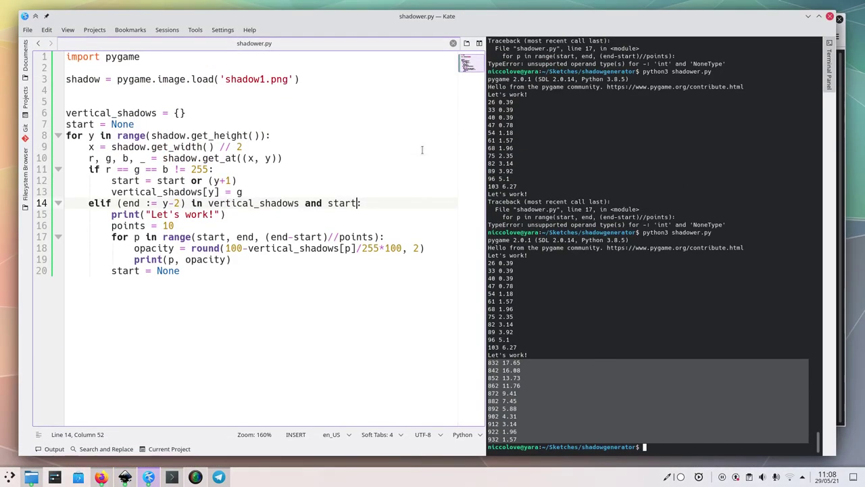
{"action": "left_click", "coordinate": [175, 259]}
{"action": "type", "text": "-sta"}
{"action": "type", "text": "rt"}
{"action": "key", "text": "ctrl+s"}
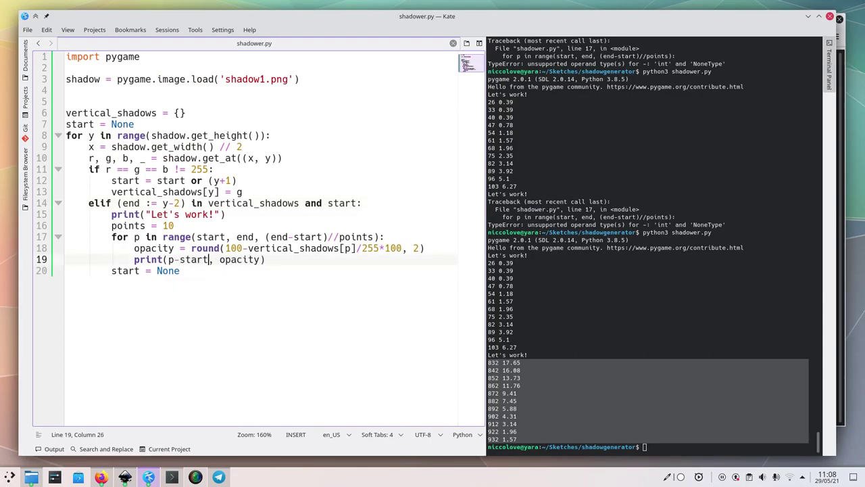
{"action": "key", "text": "F4"}
{"action": "key", "text": "Up"}
{"action": "key", "text": "Return"}
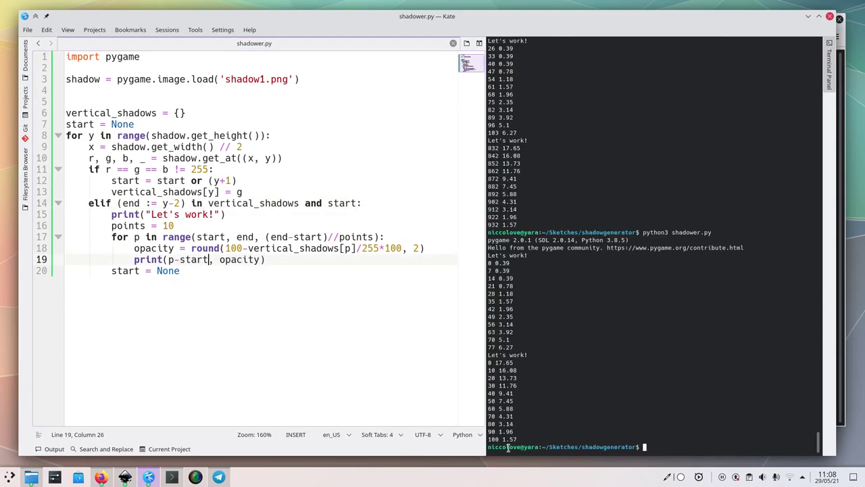
Step: Copy the second group of position and opacity values from the terminal output and paste them into the Desmos expression list in Firefox
{"action": "left_click_drag", "start_coordinate": [489, 362], "coordinate": [541, 435]}
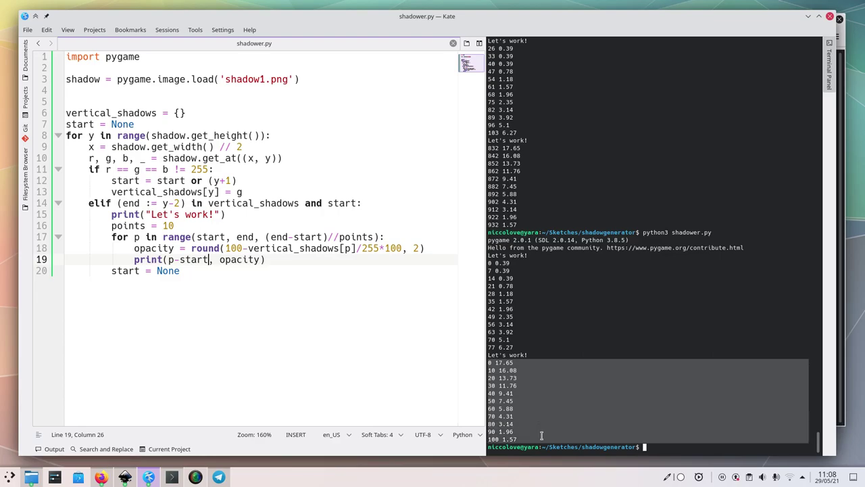
{"action": "key", "text": "alt+Tab"}
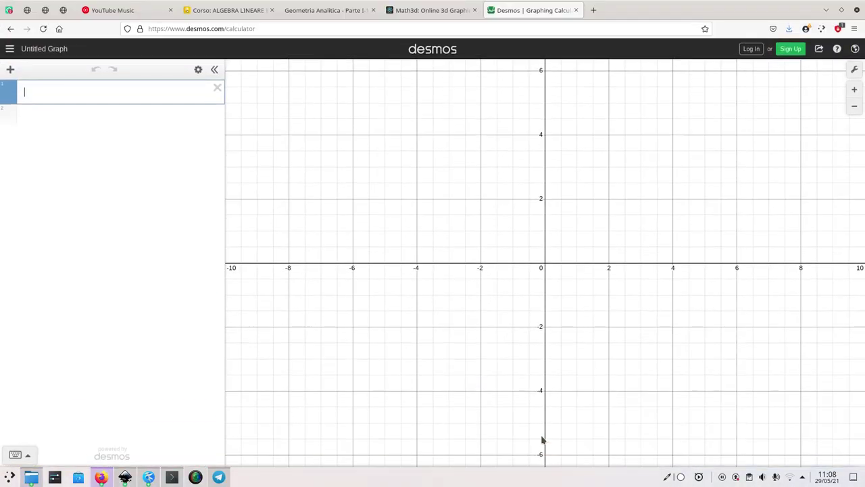
{"action": "key", "text": "ctrl+F3"}
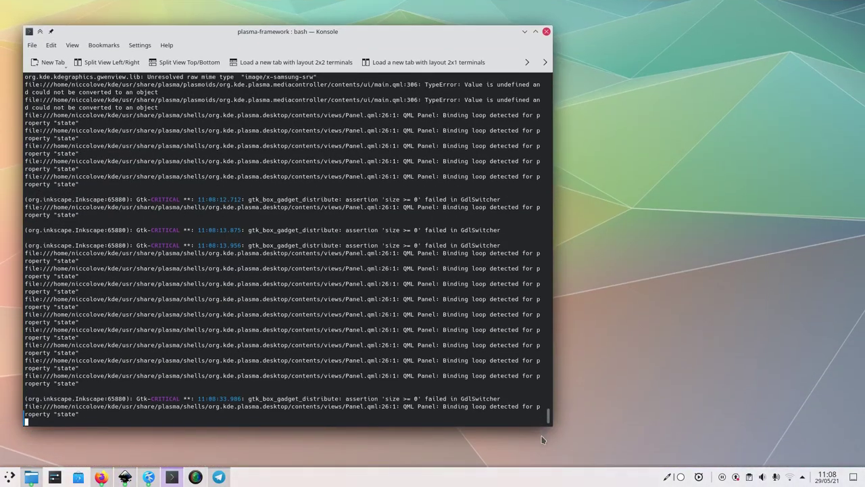
{"action": "key", "text": "ctrl+F6"}
{"action": "key", "text": "ctrl+F8"}
{"action": "key", "text": "Escape"}
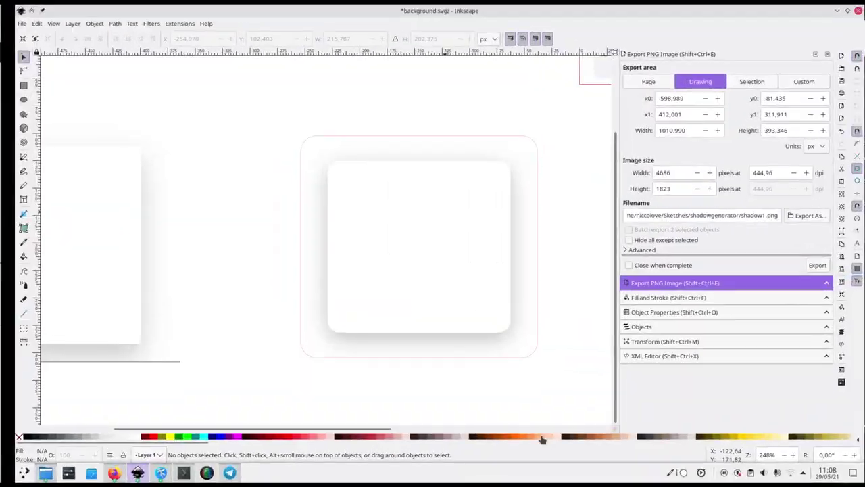
{"action": "key", "text": "ctrl+F3"}
{"action": "key", "text": "ctrl+F1"}
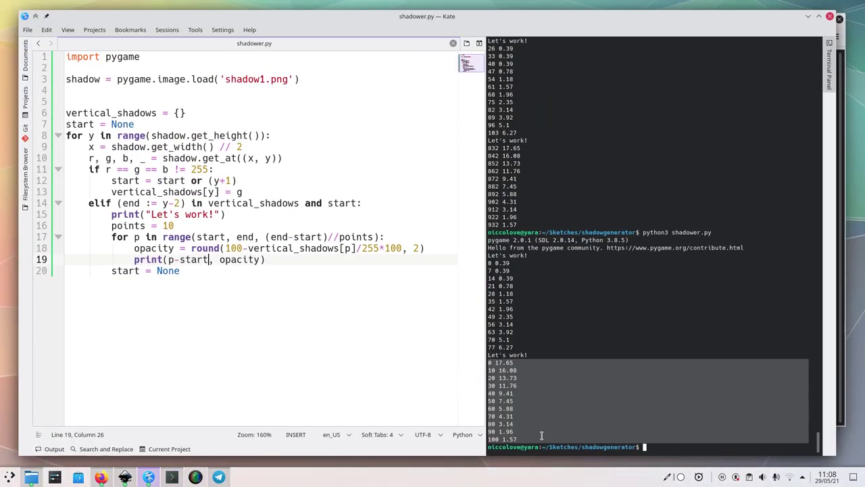
{"action": "key", "text": "ctrl+F3"}
{"action": "key", "text": "ctrl+F8"}
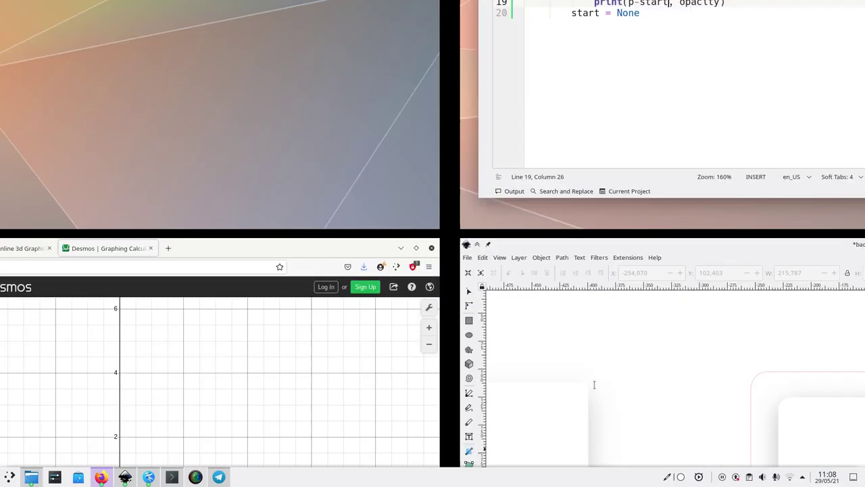
{"action": "key", "text": "ctrl+F2"}
{"action": "key", "text": "ctrl+F1"}
{"action": "key", "text": "ctrl+F3"}
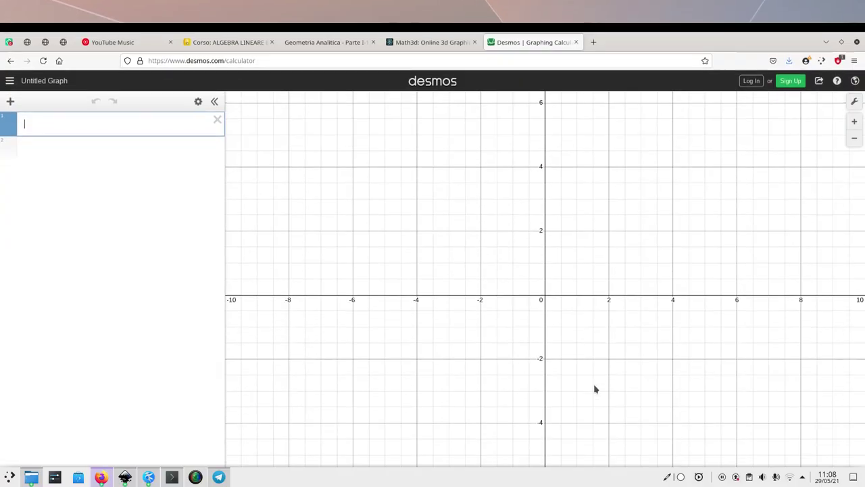
{"action": "type", "text": "017.65 1016.08 2013.73 3011.76 409.41 507.45 605.88 704.31 803.14 901.96 1001.57"}
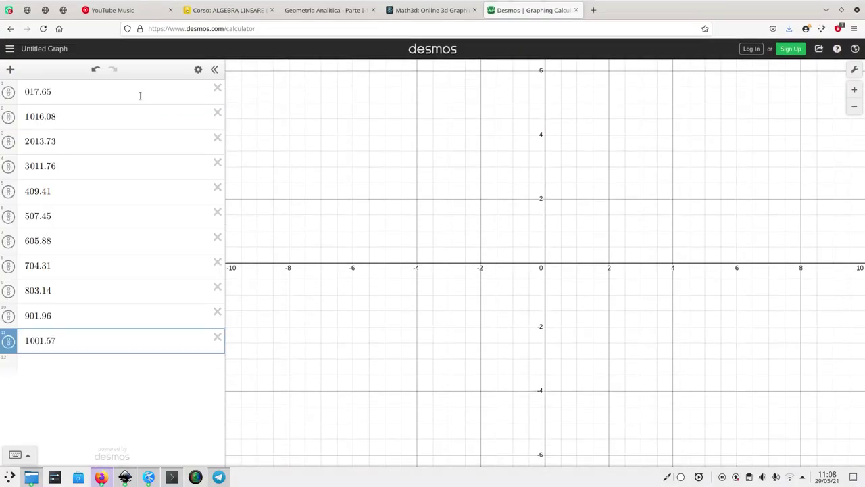
Step: Delete all the pasted number expressions from the Desmos expression list
{"action": "left_click", "coordinate": [217, 92]}
{"action": "left_click", "coordinate": [216, 92]}
{"action": "left_click", "coordinate": [216, 92]}
{"action": "left_click", "coordinate": [216, 92]}
{"action": "left_click", "coordinate": [216, 93]}
{"action": "left_click", "coordinate": [216, 93]}
{"action": "left_click", "coordinate": [216, 93]}
{"action": "left_click", "coordinate": [216, 93]}
{"action": "left_click", "coordinate": [217, 92]}
{"action": "left_click", "coordinate": [215, 93]}
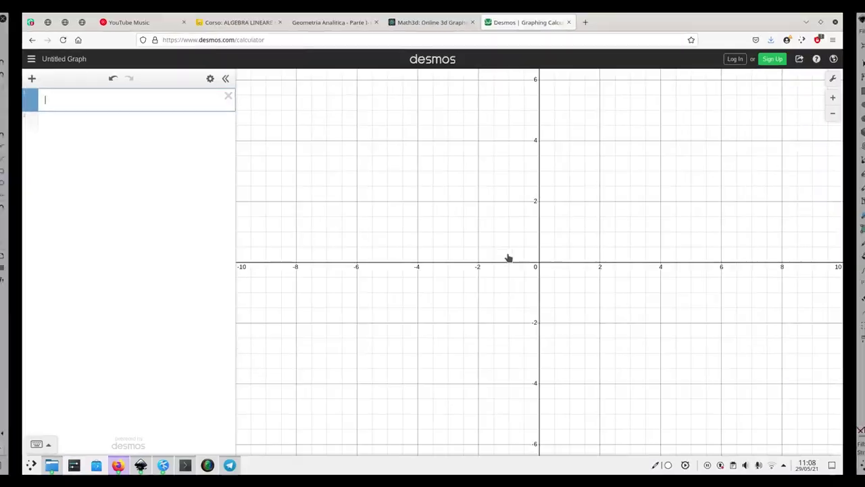
Step: Insert an empty table with x1 and y1 columns in the Desmos expression list
{"action": "key", "text": "ctrl+F9"}
{"action": "left_click", "coordinate": [423, 260]}
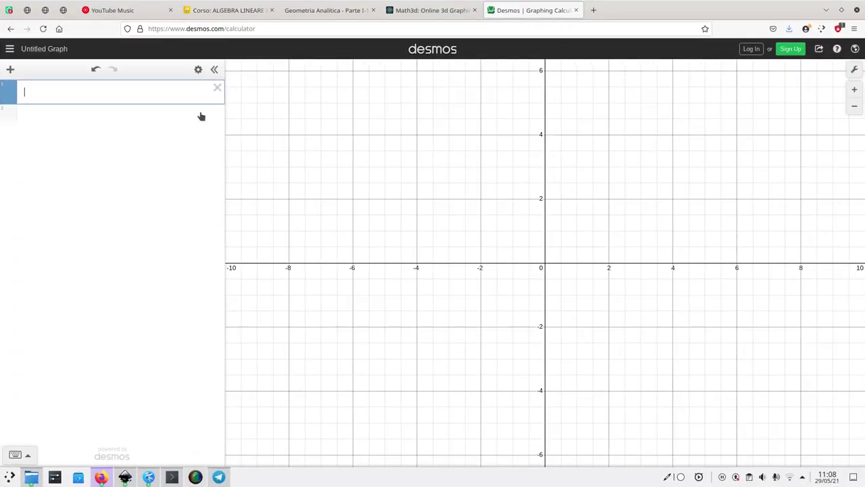
{"action": "left_click", "coordinate": [198, 69]}
{"action": "left_click", "coordinate": [202, 68]}
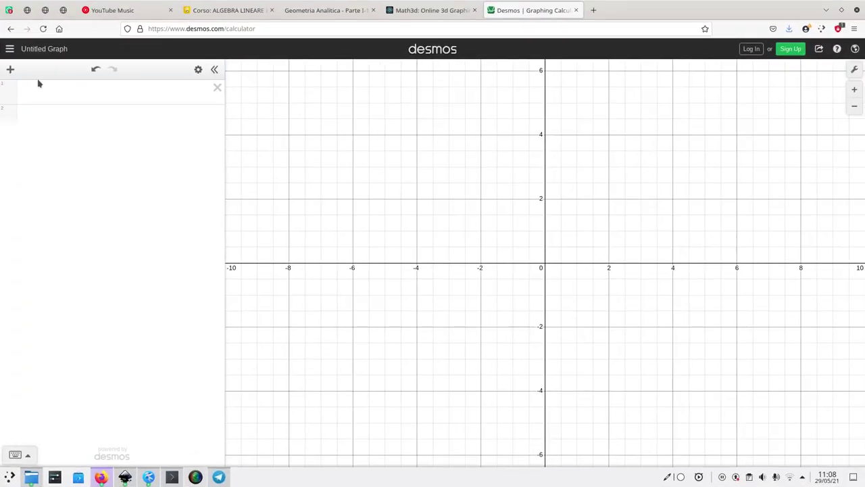
{"action": "left_click", "coordinate": [10, 69]}
{"action": "left_click", "coordinate": [30, 133]}
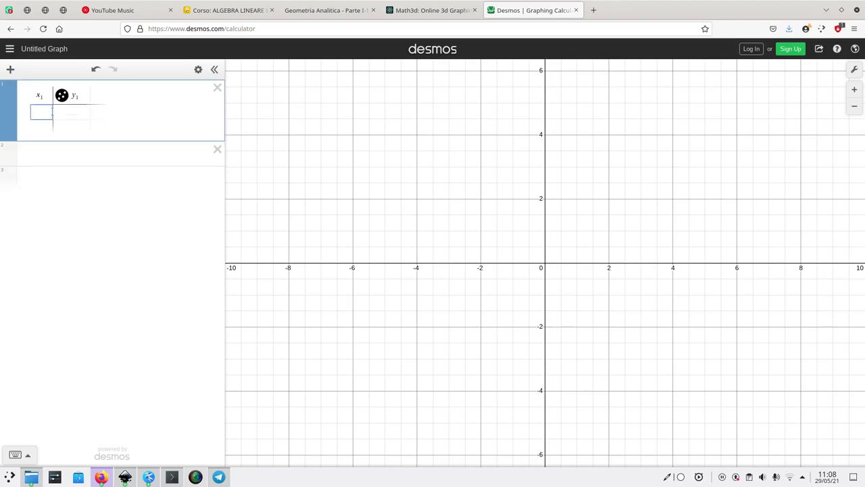
Step: Try to paste the copied position and opacity values into the empty table, and delete the number expressions this adds below it
{"action": "type", "text": "1016.08 2013.73 3011.76 409.41 507.45 605.88 704.31 803.14 901.96 1001.57"}
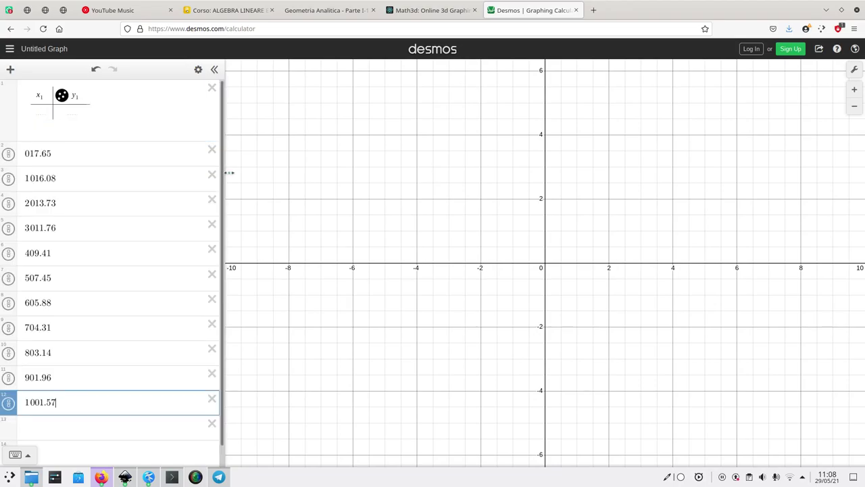
{"action": "left_click", "coordinate": [217, 150]}
{"action": "left_click", "coordinate": [217, 150]}
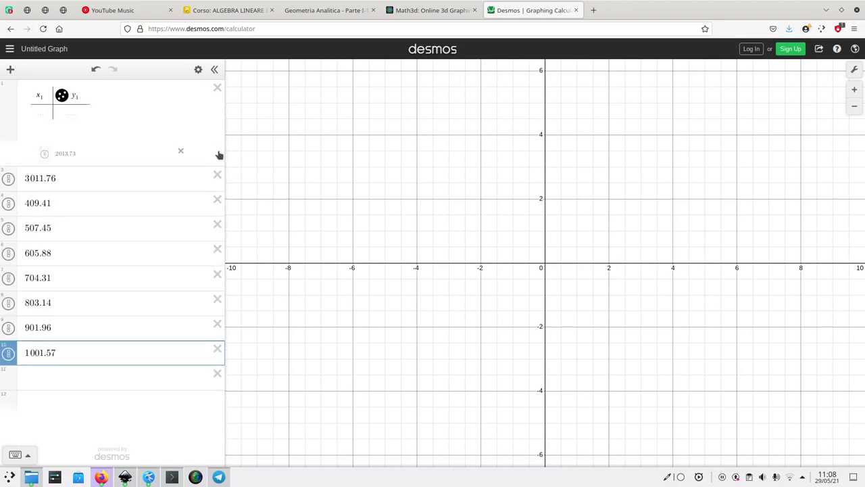
{"action": "left_click", "coordinate": [217, 150]}
{"action": "left_click", "coordinate": [217, 150]}
{"action": "left_click", "coordinate": [217, 150]}
{"action": "left_click", "coordinate": [217, 150]}
{"action": "left_click", "coordinate": [217, 150]}
{"action": "left_click", "coordinate": [217, 150]}
{"action": "left_click", "coordinate": [217, 150]}
{"action": "left_click", "coordinate": [217, 150]}
{"action": "left_click", "coordinate": [217, 150]}
Step: Switch to Kate and add two comma-separated test lines, 0,25 and 2,56, below the end of shadower.py
{"action": "key", "text": "ctrl+alt+Right"}
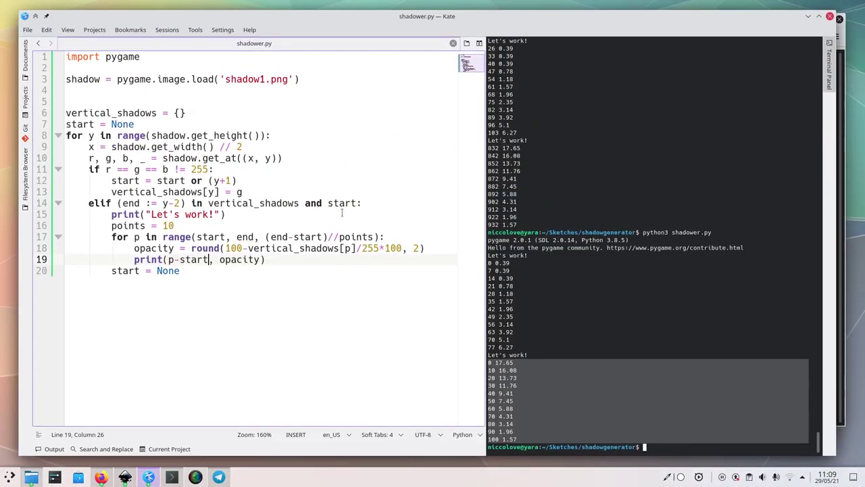
{"action": "key", "text": "ctrl+alt+Left"}
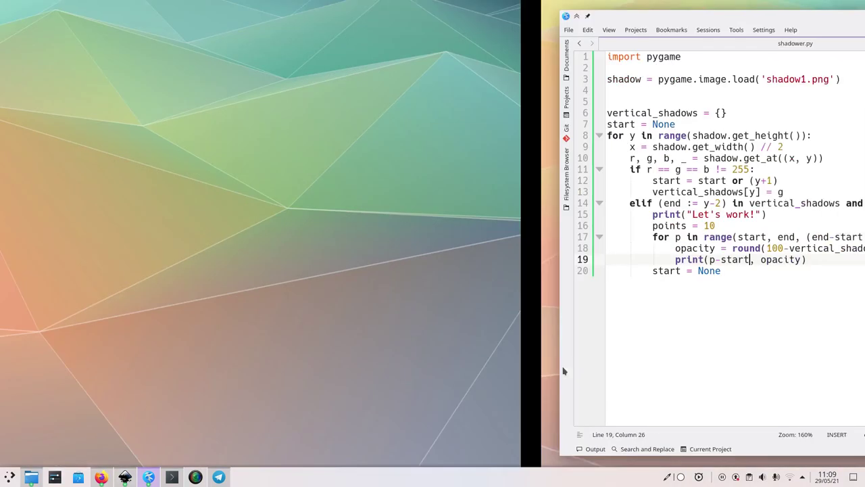
{"action": "key", "text": "ctrl+alt+Right"}
{"action": "left_click", "coordinate": [524, 369]}
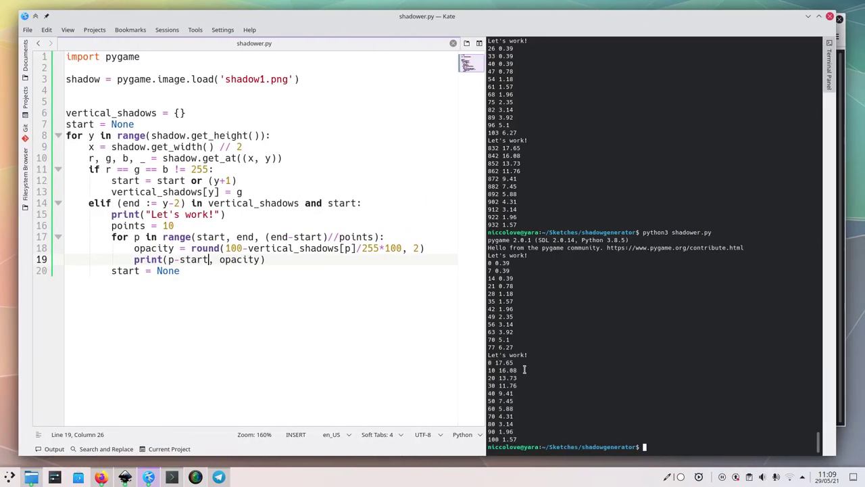
{"action": "left_click", "coordinate": [319, 320]}
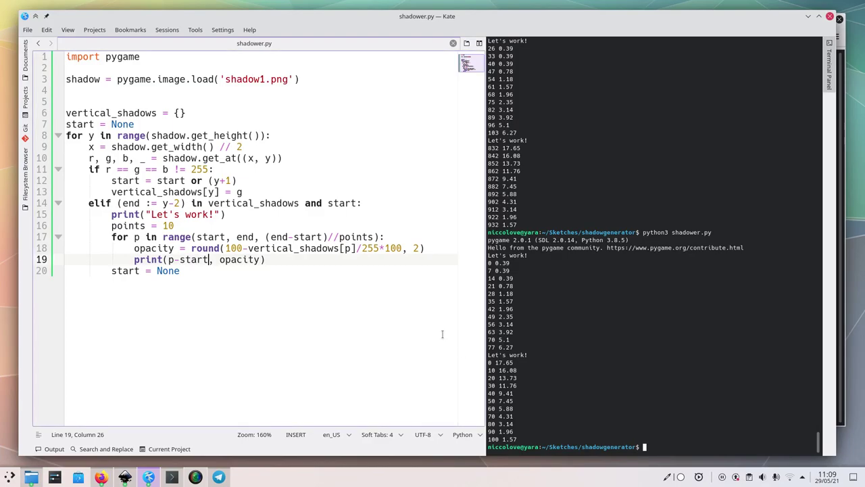
{"action": "key", "text": "Down"}
{"action": "key", "text": "End"}
{"action": "key", "text": "Return"}
{"action": "key", "text": "Return"}
{"action": "type", "text": "0,25"}
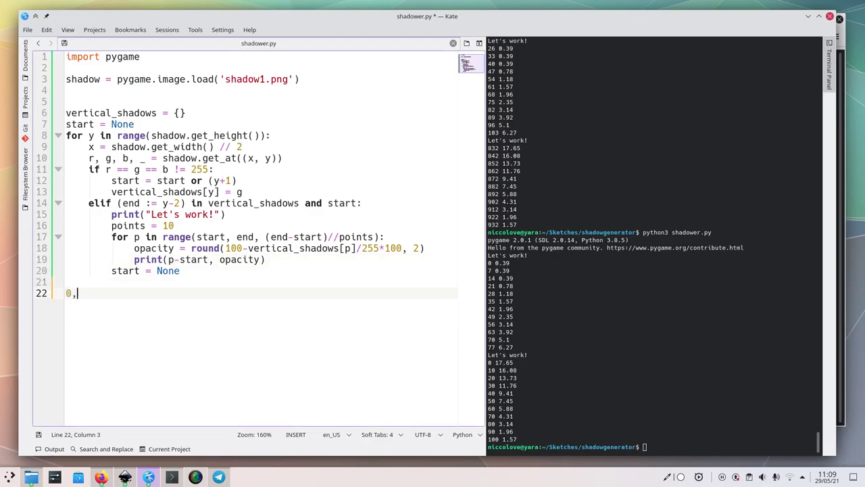
{"action": "key", "text": "Return"}
{"action": "type", "text": "2.56"}
Step: Copy the two test lines into the Desmos expression list in Firefox, and delete both tables from the list
{"action": "key", "text": "shift+Up"}
{"action": "key", "text": "shift+Left"}
{"action": "key", "text": "shift+Left"}
{"action": "key", "text": "shift+Left"}
{"action": "key", "text": "shift+Left"}
{"action": "key", "text": "ctrl+super+Left"}
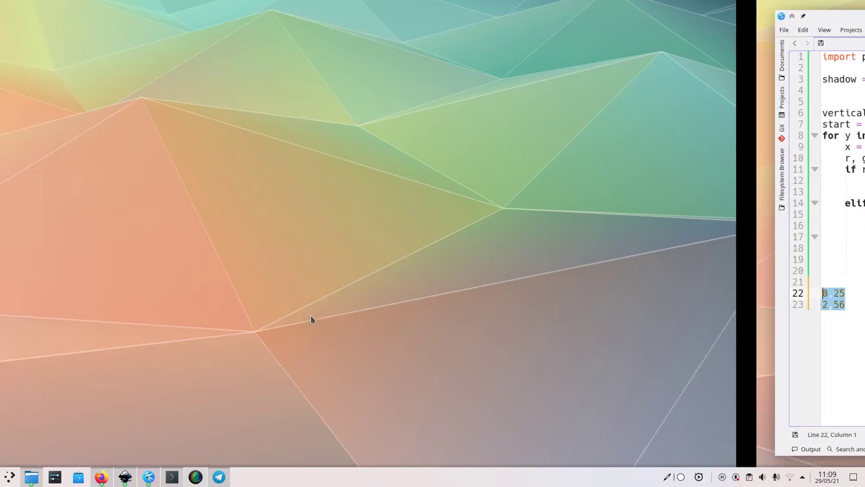
{"action": "left_click", "coordinate": [30, 106]}
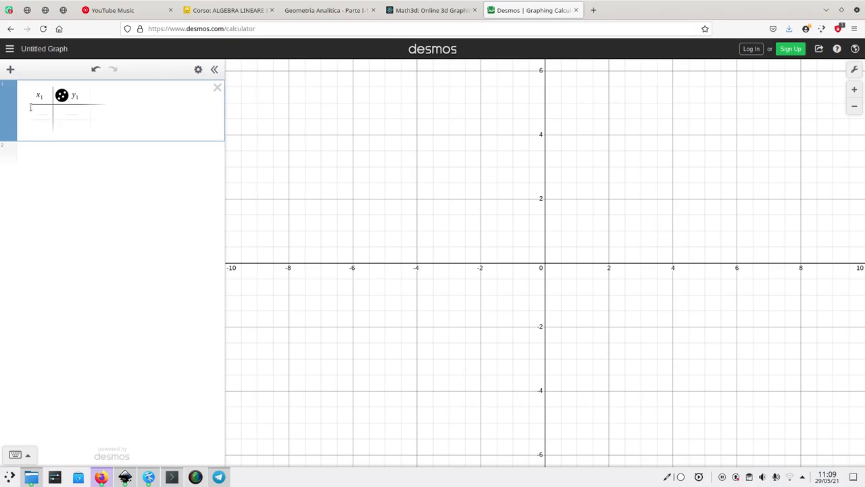
{"action": "type", "text": "0\t25 2\t56"}
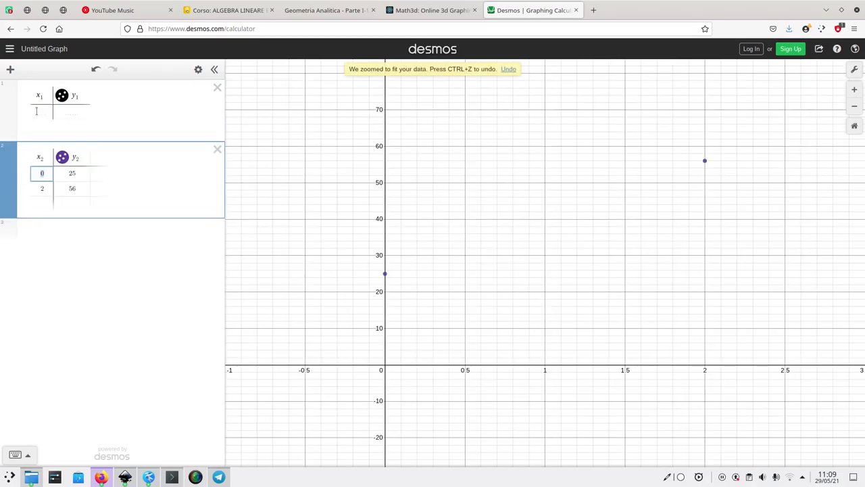
{"action": "left_click", "coordinate": [217, 87]}
{"action": "left_click", "coordinate": [217, 87]}
Step: Switch to Kate and change line 19 of shadower.py to print(p-start, ',', opacity)
{"action": "key", "text": "alt+Tab"}
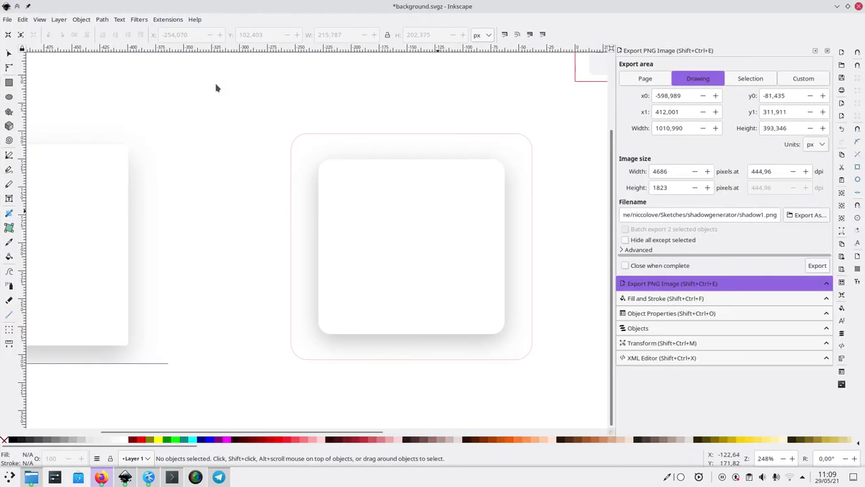
{"action": "left_click", "coordinate": [210, 260]}
{"action": "type", "text": "',' opacity)"}
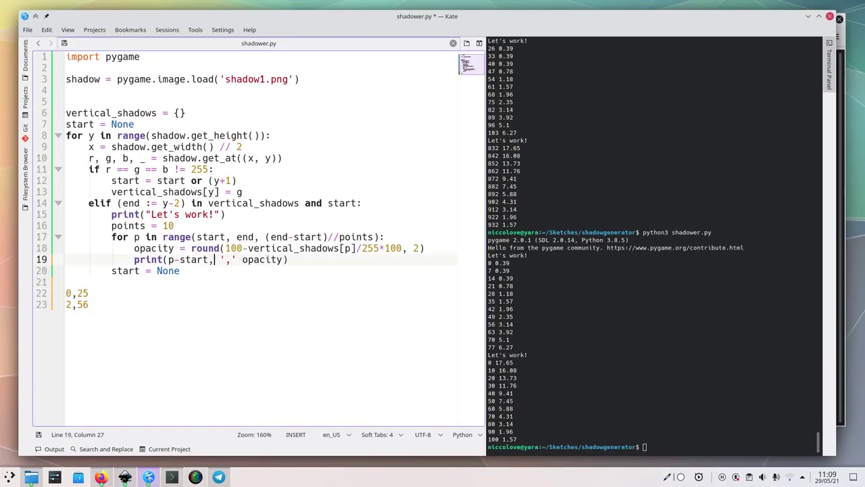
{"action": "key", "text": "Right"}
{"action": "key", "text": "Right"}
{"action": "key", "text": "Right"}
{"action": "key", "text": "Right"}
{"action": "type", "text": ","}
Step: Delete the two test lines below the script, save it, and rerun shadower.py in the terminal
{"action": "left_click_drag", "start_coordinate": [135, 306], "coordinate": [181, 271]}
{"action": "key", "text": "BackSpace"}
{"action": "key", "text": "ctrl+s"}
{"action": "key", "text": "F4"}
{"action": "key", "text": "Up"}
{"action": "key", "text": "Return"}
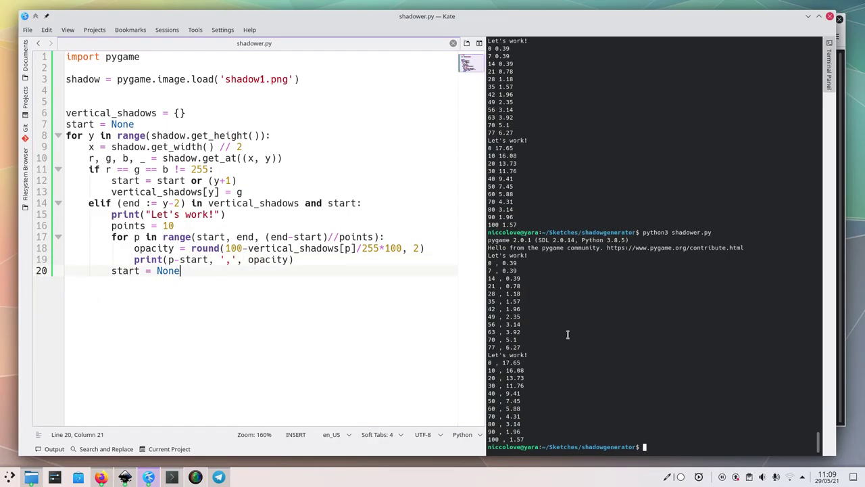
Step: Copy the second group of comma-separated values from the terminal output and paste them into the Desmos expression list in Firefox
{"action": "left_click_drag", "start_coordinate": [500, 362], "coordinate": [557, 439]}
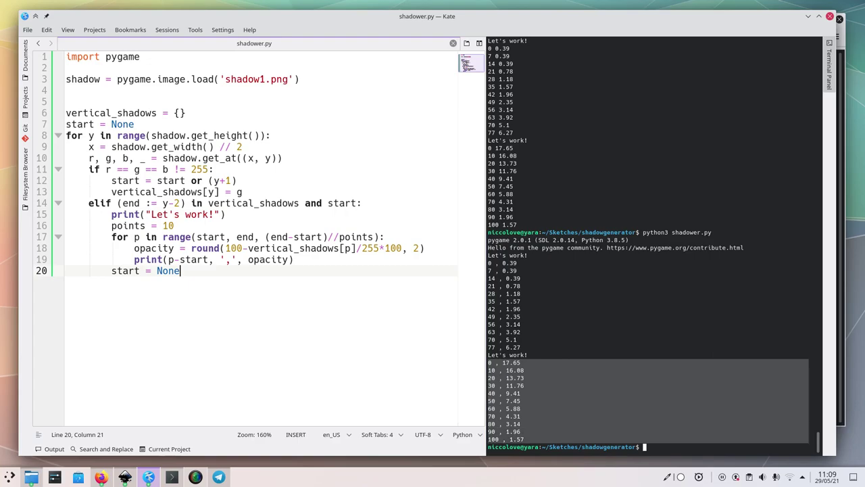
{"action": "key", "text": "ctrl+F2"}
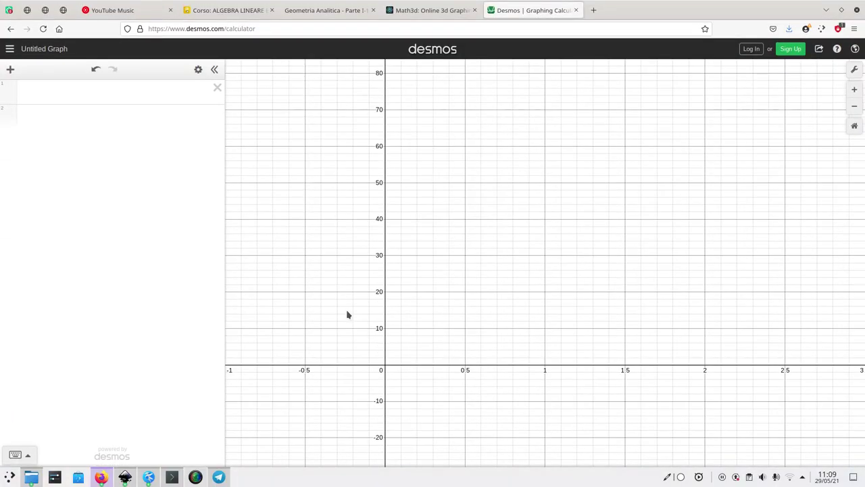
{"action": "left_click", "coordinate": [46, 85]}
{"action": "key", "text": "ctrl+v"}
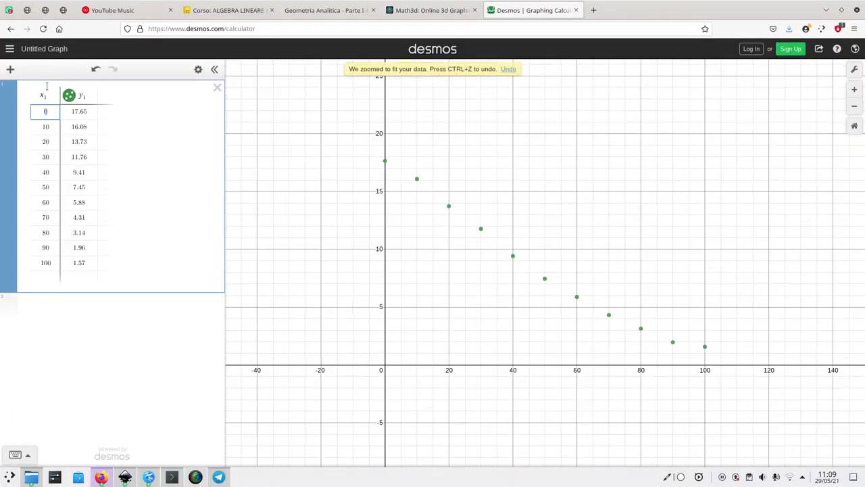
Step: Examine how the plotted opacity points fall along the graph and compare them with the shadow drawing in Inkscape
{"action": "scroll", "coordinate": [404, 273], "scroll_direction": "down", "scroll_amount": 3}
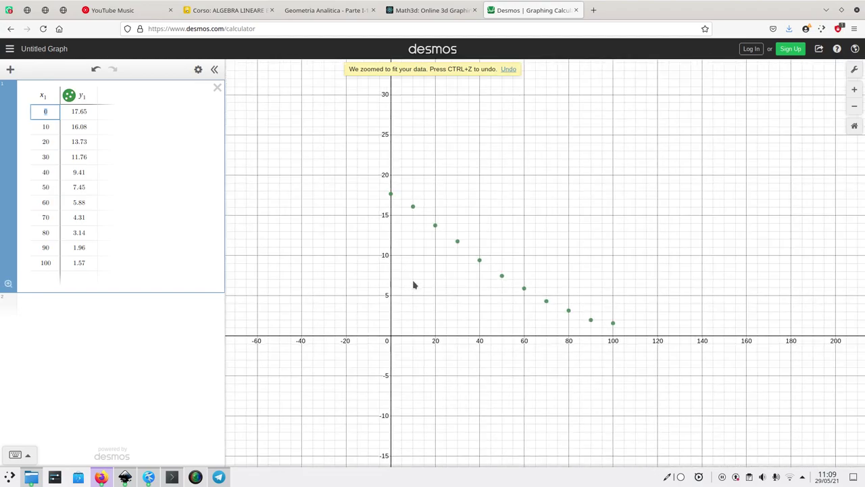
{"action": "left_click", "coordinate": [414, 284]}
{"action": "scroll", "coordinate": [414, 285], "scroll_direction": "down", "scroll_amount": 1}
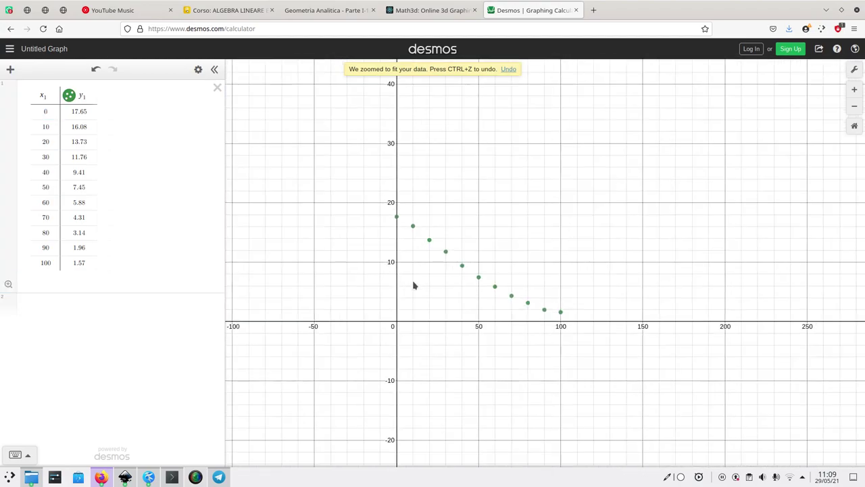
{"action": "scroll", "coordinate": [512, 312], "scroll_direction": "up", "scroll_amount": 3}
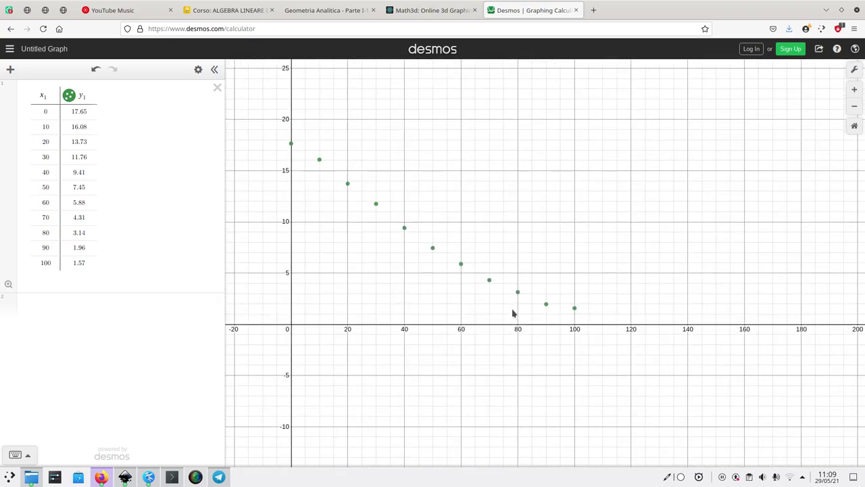
{"action": "scroll", "coordinate": [511, 312], "scroll_direction": "down", "scroll_amount": 2}
{"action": "scroll", "coordinate": [511, 313], "scroll_direction": "up", "scroll_amount": 2}
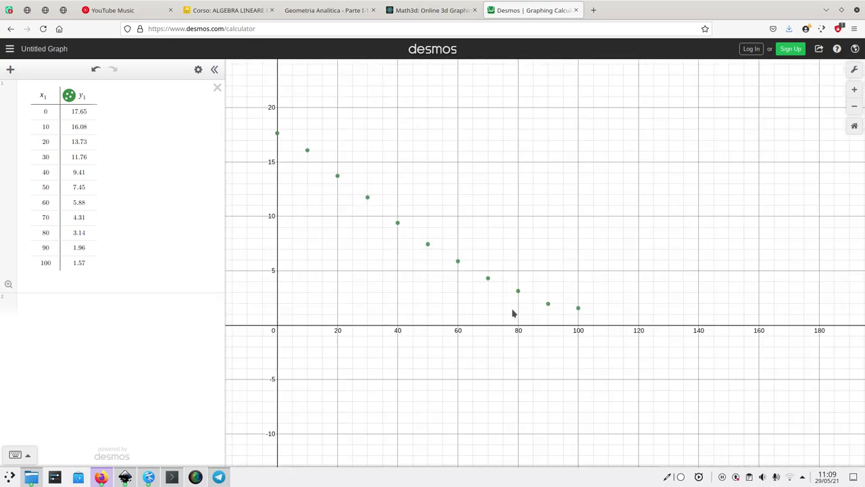
{"action": "key", "text": "alt+Tab"}
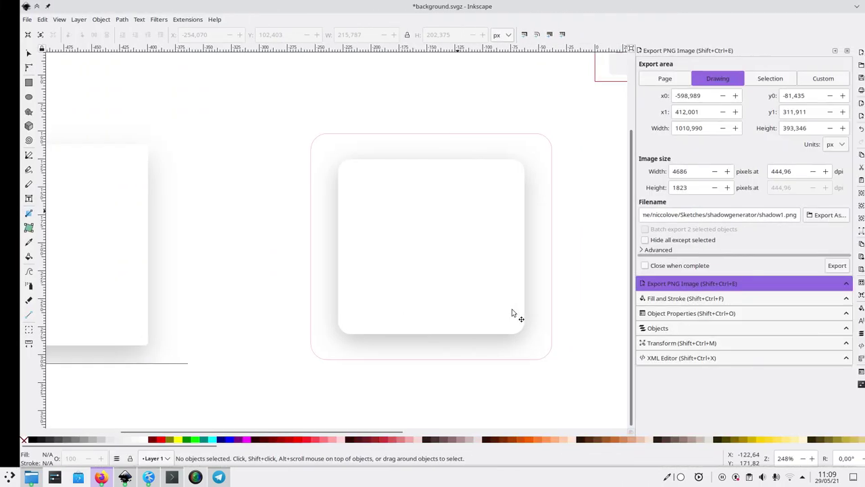
{"action": "key", "text": "alt+Tab"}
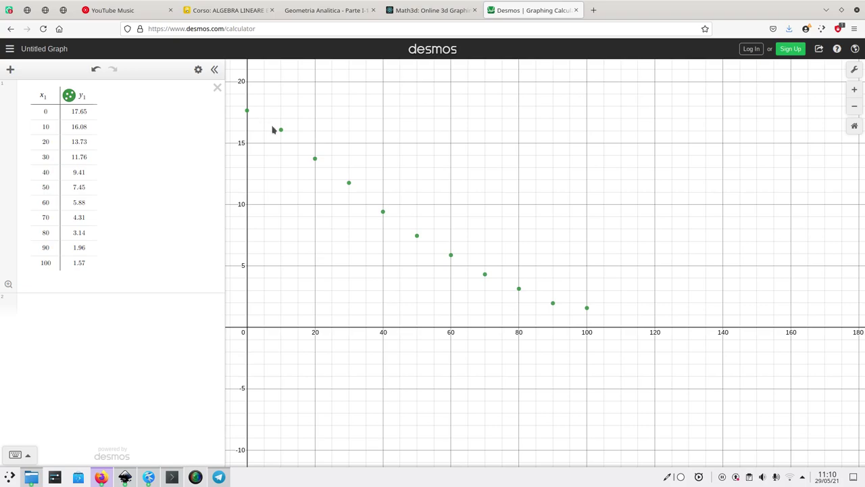
Step: Enter the quadratic regression x₁ ~ ay₁² + b in the expression below the table
{"action": "left_click", "coordinate": [59, 302]}
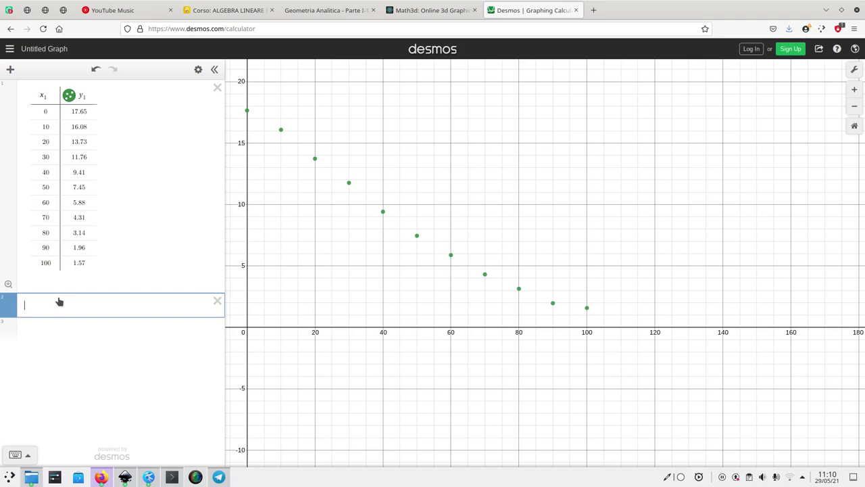
{"action": "type", "text": "x~"}
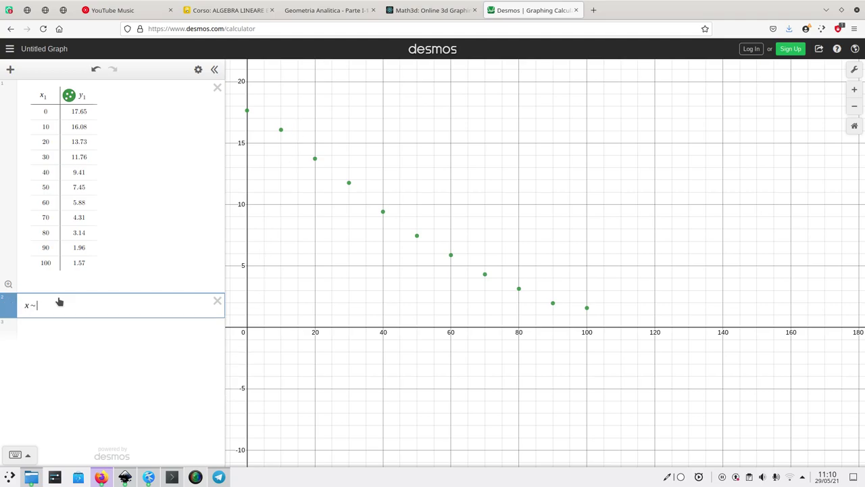
{"action": "type", "text": "1"}
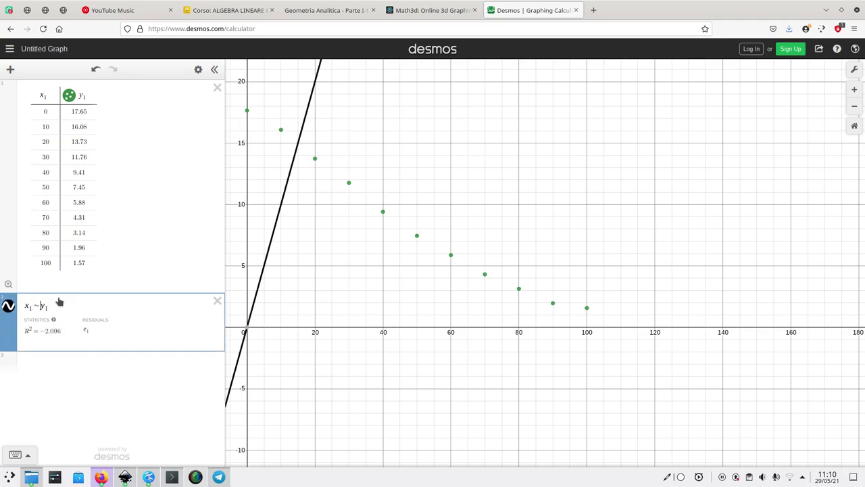
{"action": "type", "text": "a"}
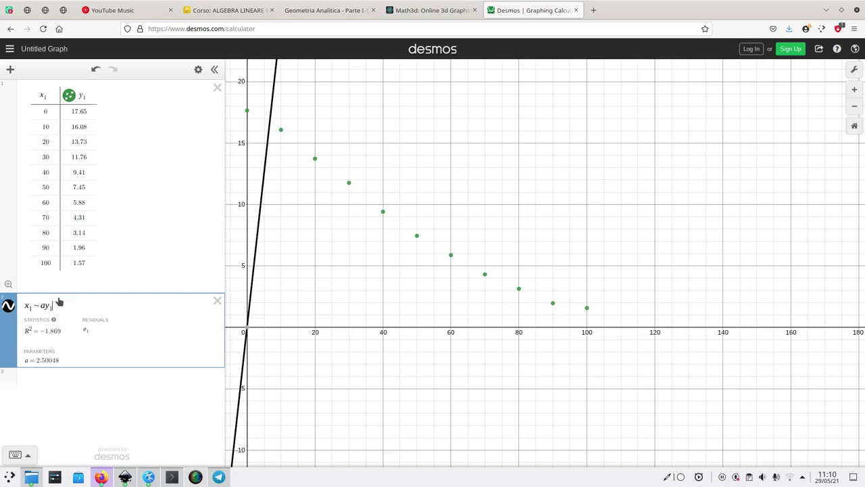
{"action": "key", "text": "BackSpace"}
{"action": "type", "text": "$"}
{"action": "key", "text": "BackSpace"}
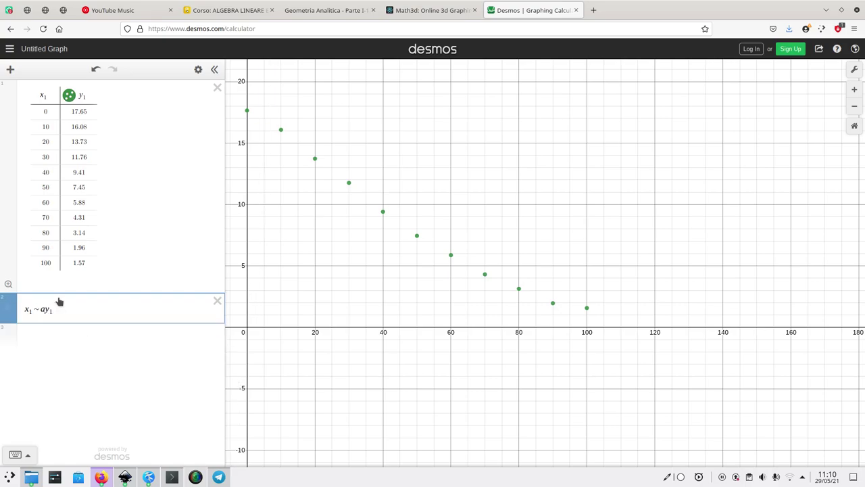
{"action": "type", "text": "^2"}
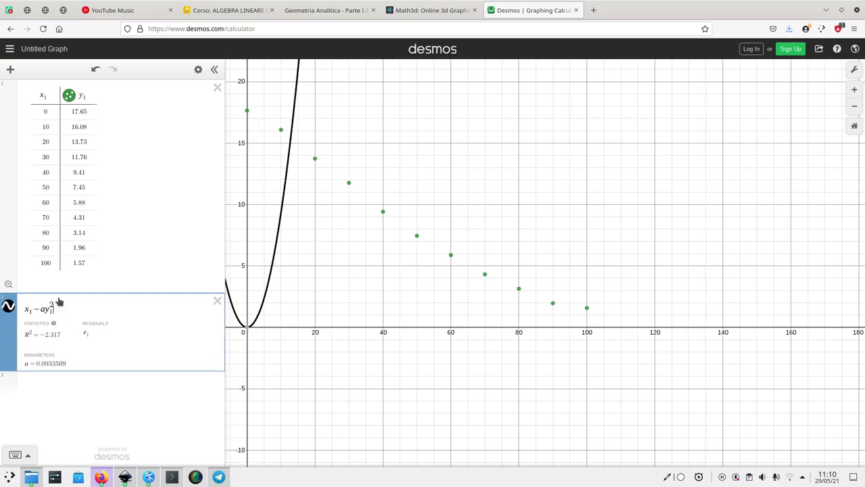
{"action": "type", "text": "+b"}
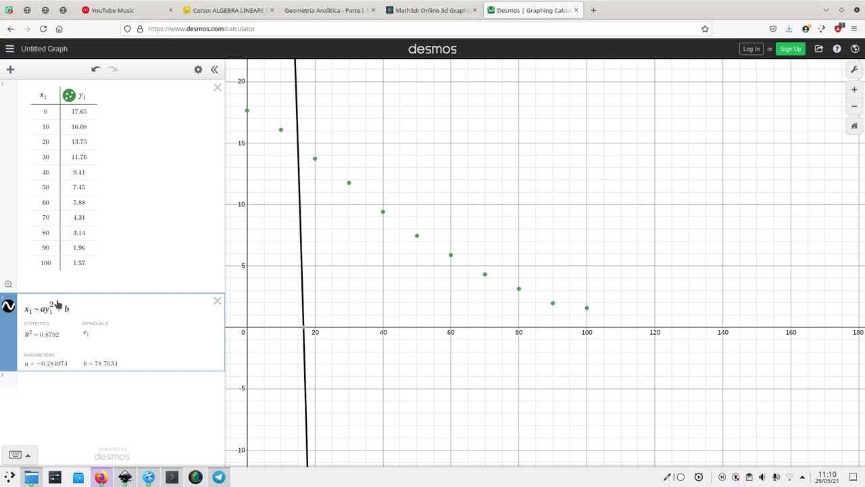
Step: Swap the variables in the regression so that it reads y₁ ~ ax₁² + b
{"action": "key", "text": "Home"}
{"action": "key", "text": "Delete"}
{"action": "type", "text": "y"}
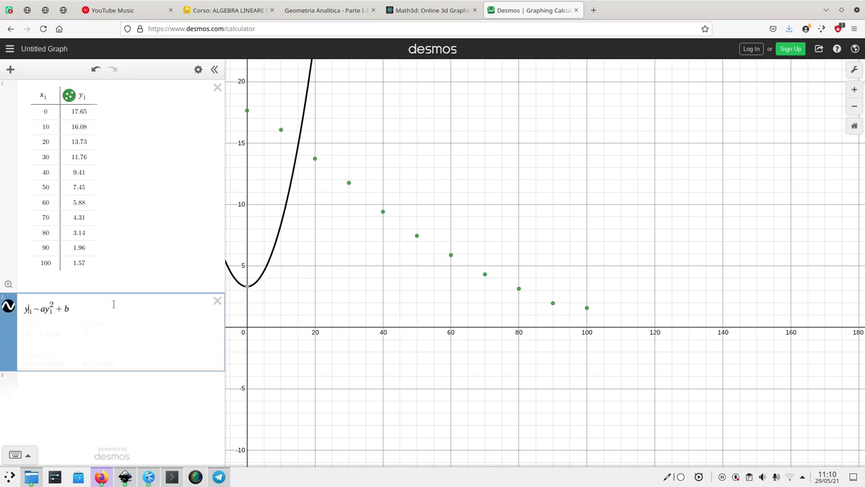
{"action": "key", "text": "BackSpace"}
{"action": "type", "text": "x"}
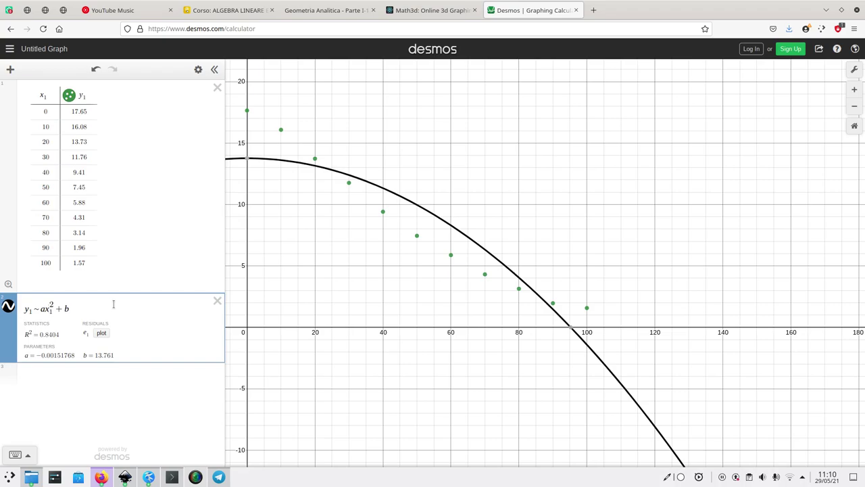
{"action": "scroll", "coordinate": [327, 305], "scroll_direction": "down", "scroll_amount": 3}
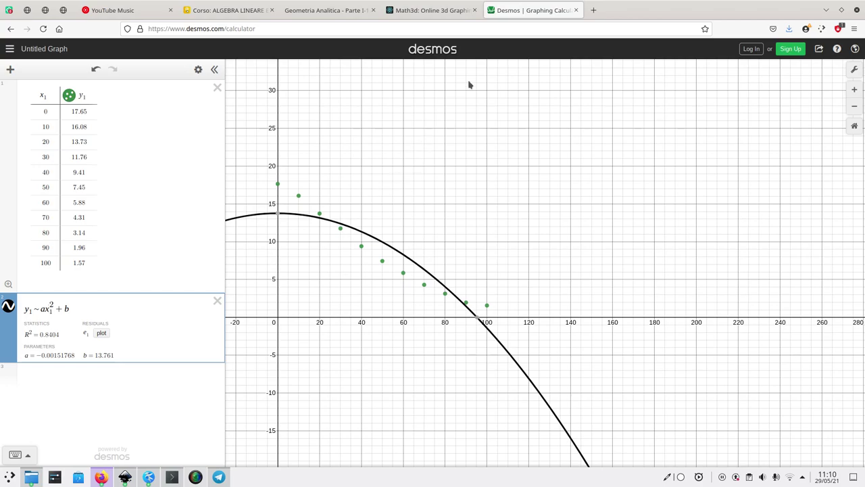
Step: Search the web for "line of best fit desmos" in a new browser tab and open the Systry article on best-fit equations
{"action": "left_click", "coordinate": [594, 11]}
{"action": "type", "text": "line of best fit d"}
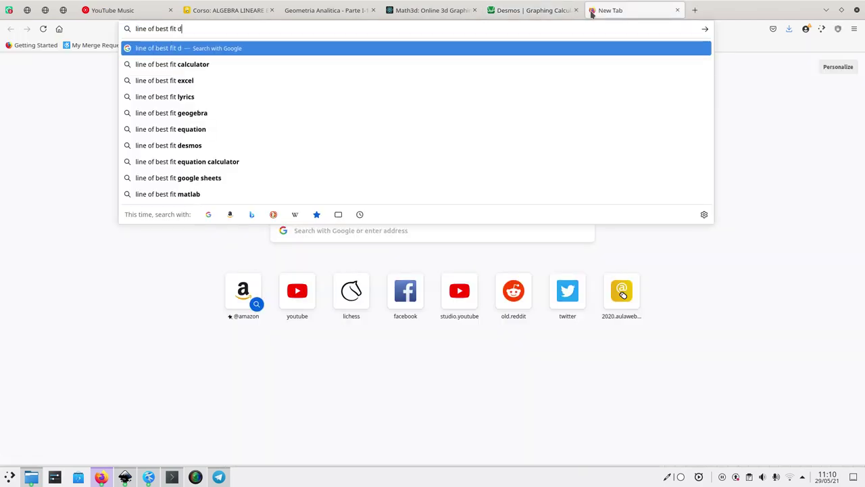
{"action": "left_click", "coordinate": [319, 65]}
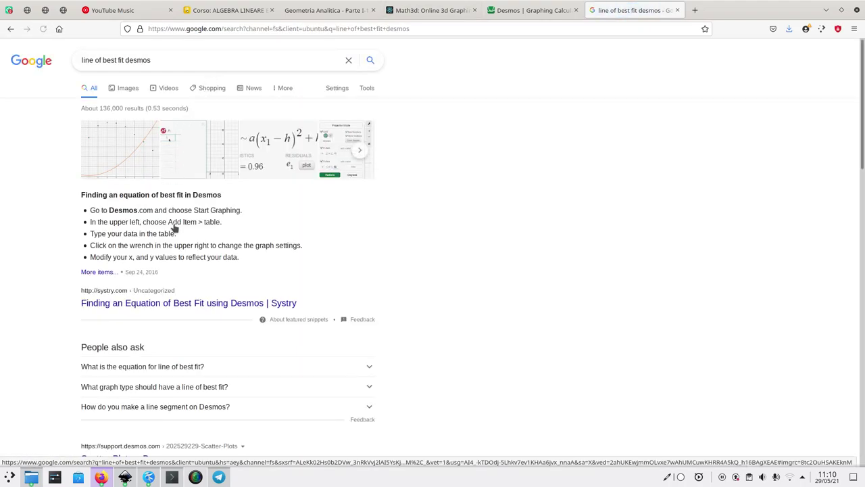
{"action": "left_click", "coordinate": [164, 309]}
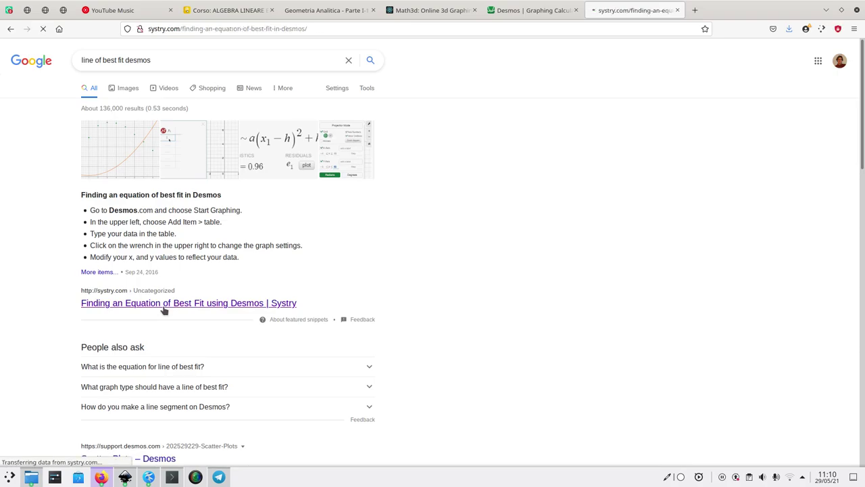
Step: Read the Systry article's regression steps and compare its formula y₁ ~ a(x₁ − h)² + k with the current Desmos regression
{"action": "key", "text": "ctrl+Page_Up"}
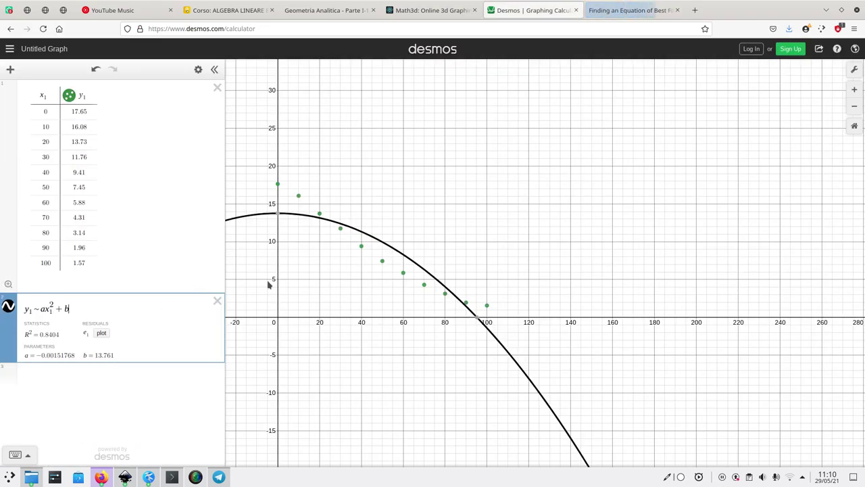
{"action": "key", "text": "ctrl+Page_Down"}
{"action": "scroll", "coordinate": [295, 225], "scroll_direction": "down", "scroll_amount": 6}
{"action": "scroll", "coordinate": [294, 225], "scroll_direction": "up", "scroll_amount": 2}
{"action": "scroll", "coordinate": [298, 224], "scroll_direction": "down", "scroll_amount": 6}
{"action": "scroll", "coordinate": [297, 224], "scroll_direction": "down", "scroll_amount": 3}
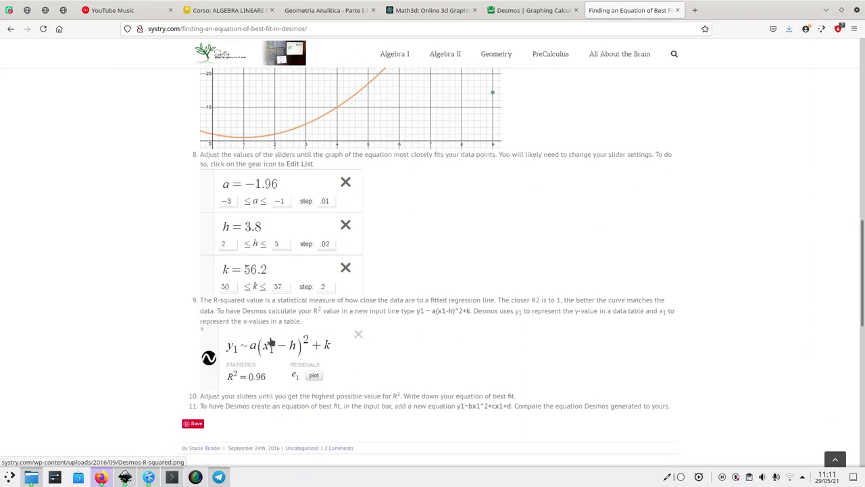
{"action": "key", "text": "ctrl+Page_Up"}
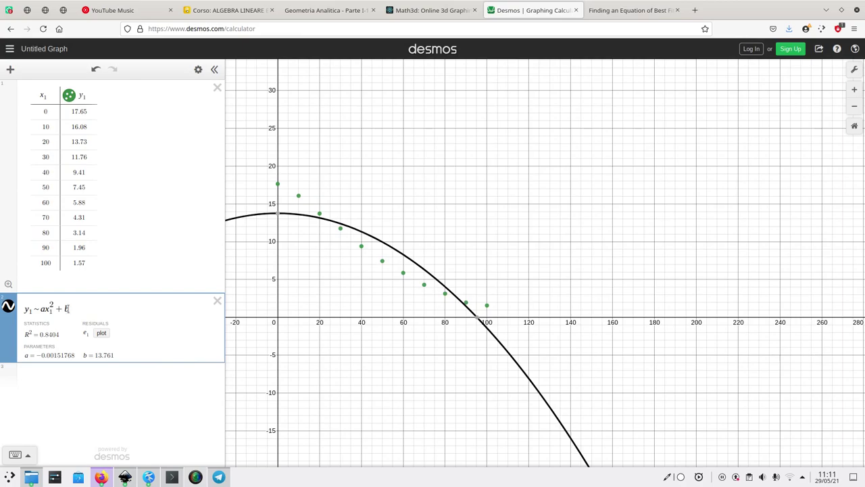
{"action": "key", "text": "ctrl+Page_Down"}
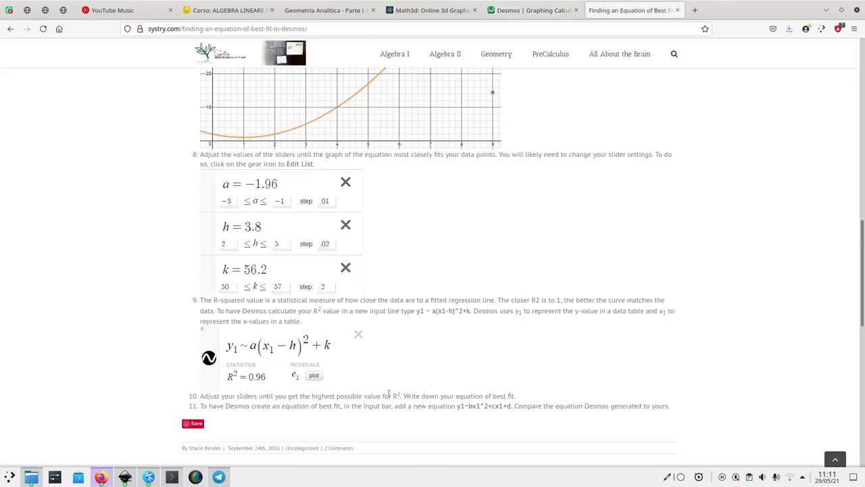
{"action": "key", "text": "ctrl+Page_Up"}
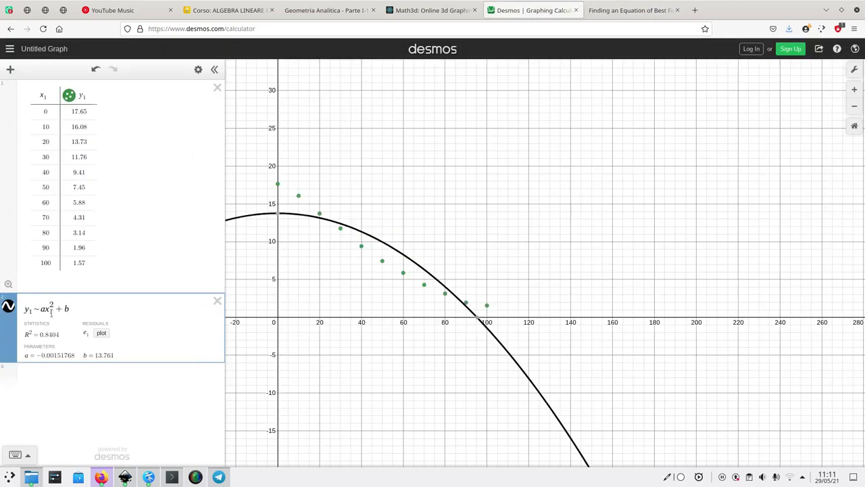
{"action": "key", "text": "ctrl+Page_Down"}
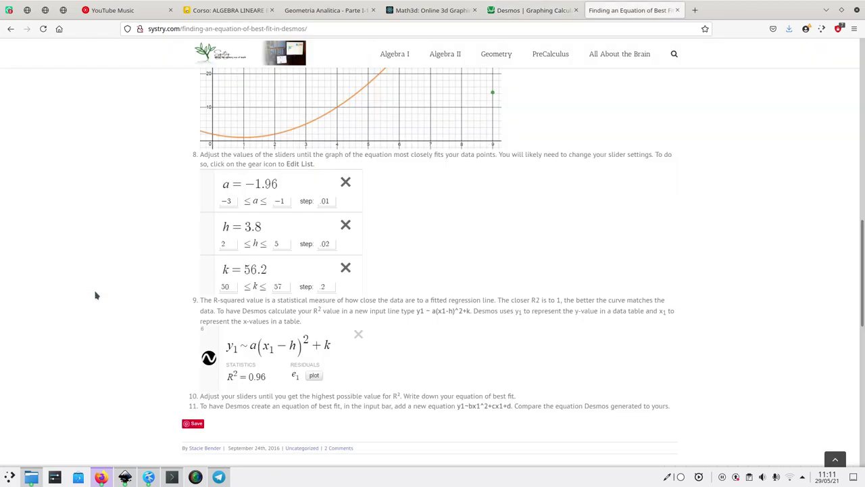
Step: Change the Desmos regression below the table to y₁ ~ a(x₁ − h)² + b
{"action": "key", "text": "ctrl+Page_Up"}
{"action": "key", "text": "BackSpace"}
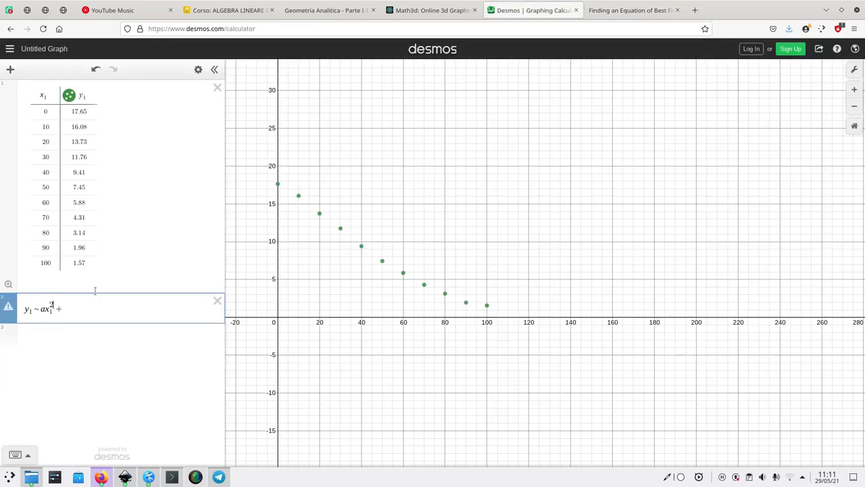
{"action": "key", "text": "BackSpace"}
{"action": "key", "text": "BackSpace"}
{"action": "key", "text": "BackSpace"}
{"action": "key", "text": "BackSpace"}
{"action": "key", "text": "BackSpace"}
{"action": "type", "text": "("}
{"action": "type", "text": "x1-"}
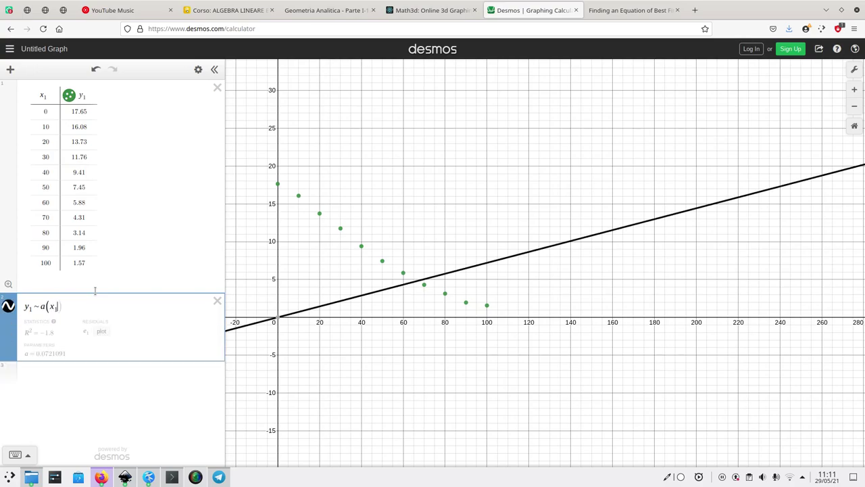
{"action": "type", "text": "h)"}
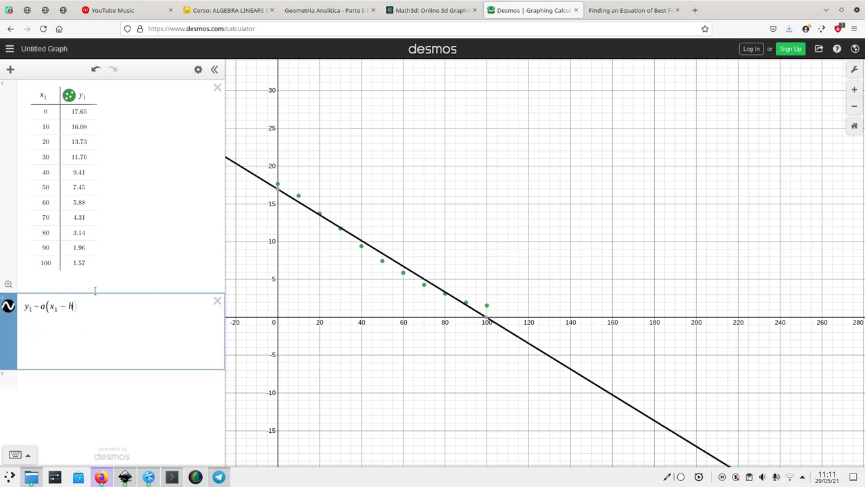
{"action": "type", "text": "^2"}
{"action": "key", "text": "Right"}
{"action": "type", "text": "+b"}
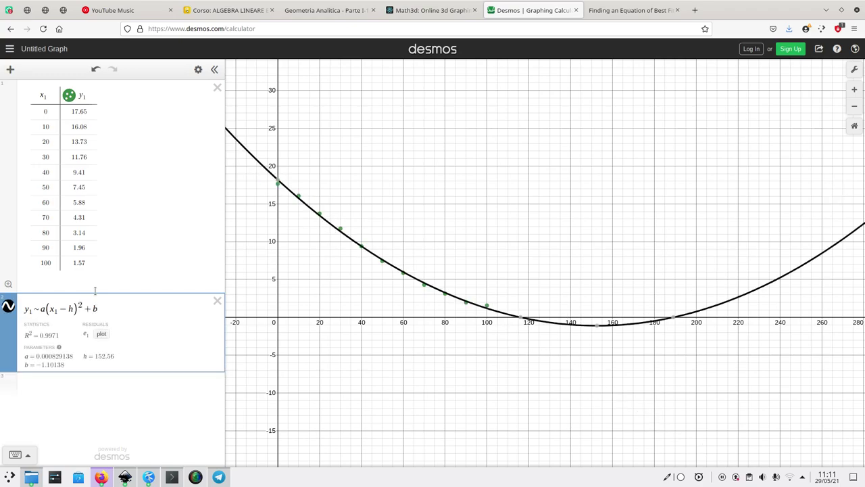
{"action": "left_click_drag", "start_coordinate": [349, 286], "coordinate": [401, 298]}
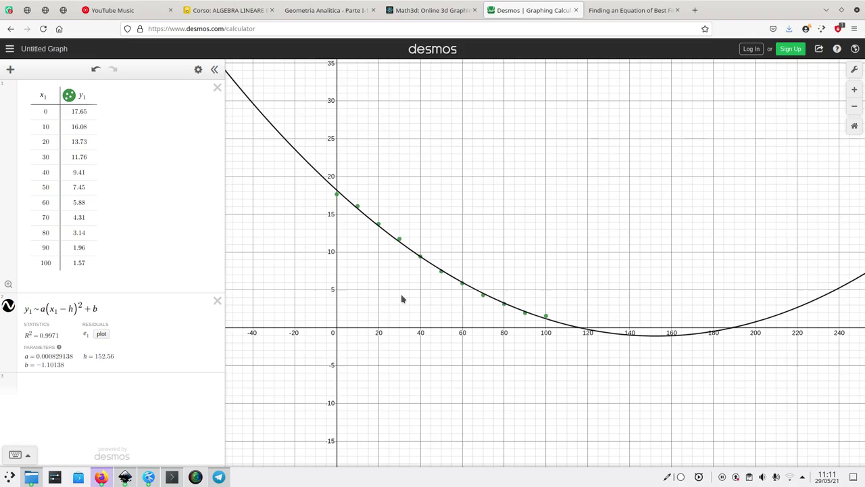
Step: Switch to Inkscape and select the gradient strip beneath the small shadow frame for node editing
{"action": "key", "text": "ctrl+F8"}
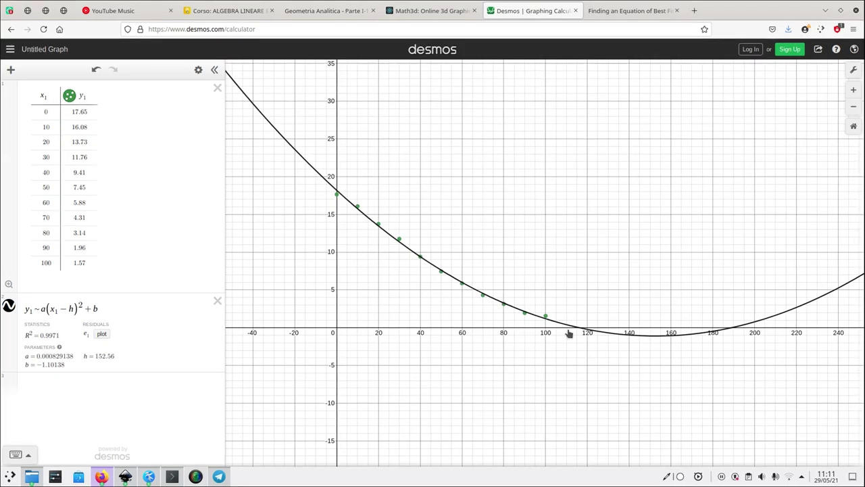
{"action": "key", "text": "ctrl+F8"}
{"action": "key", "text": "alt+Tab"}
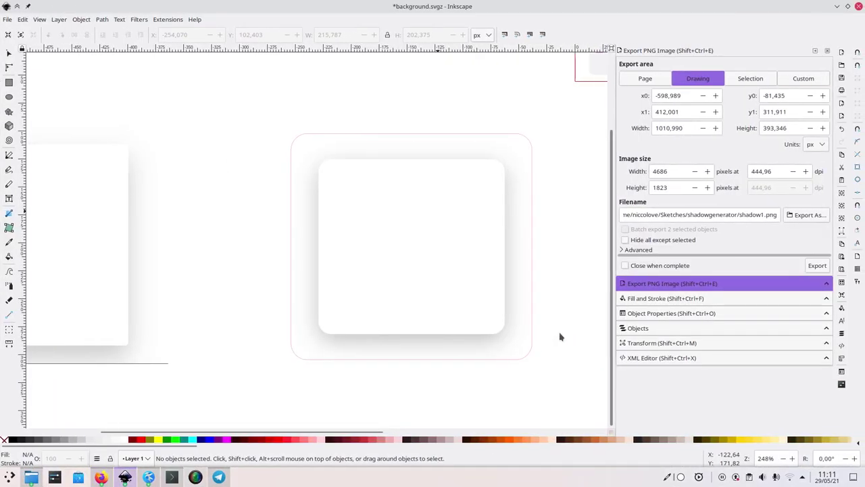
{"action": "scroll", "coordinate": [412, 347], "scroll_direction": "down", "scroll_amount": 3}
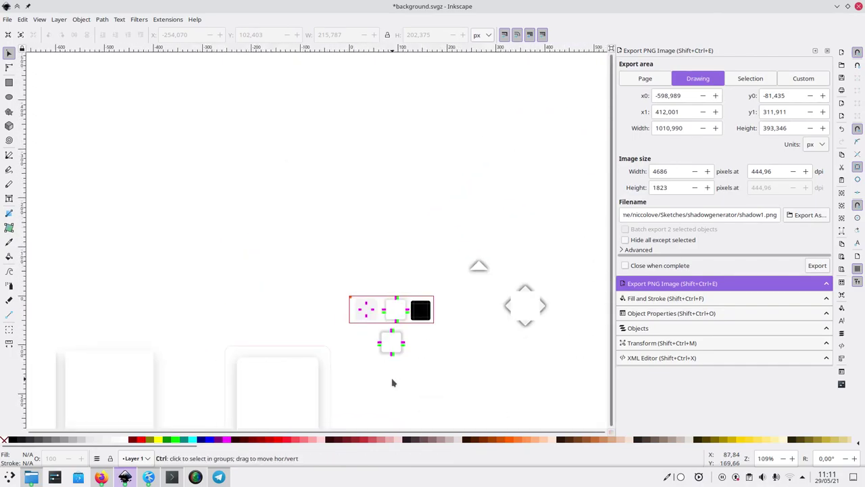
{"action": "scroll", "coordinate": [392, 380], "scroll_direction": "up", "scroll_amount": 8}
{"action": "left_click", "coordinate": [11, 69]}
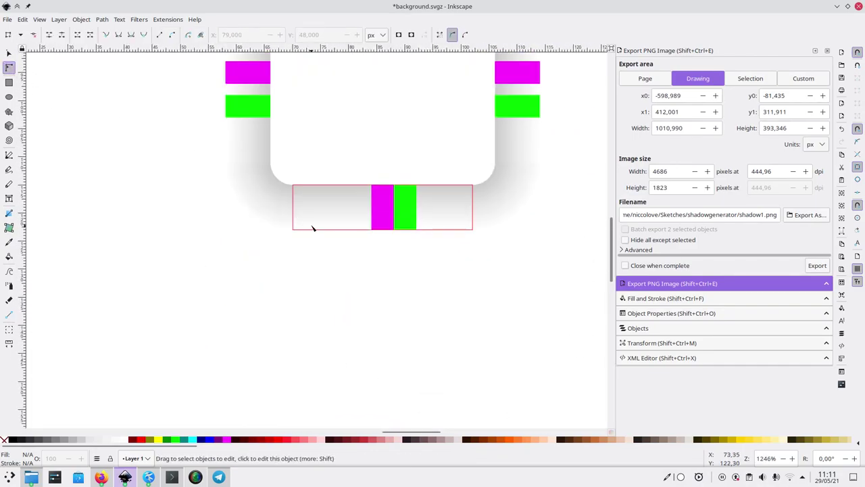
{"action": "left_click", "coordinate": [338, 222]}
{"action": "scroll", "coordinate": [332, 218], "scroll_direction": "up", "scroll_amount": 3}
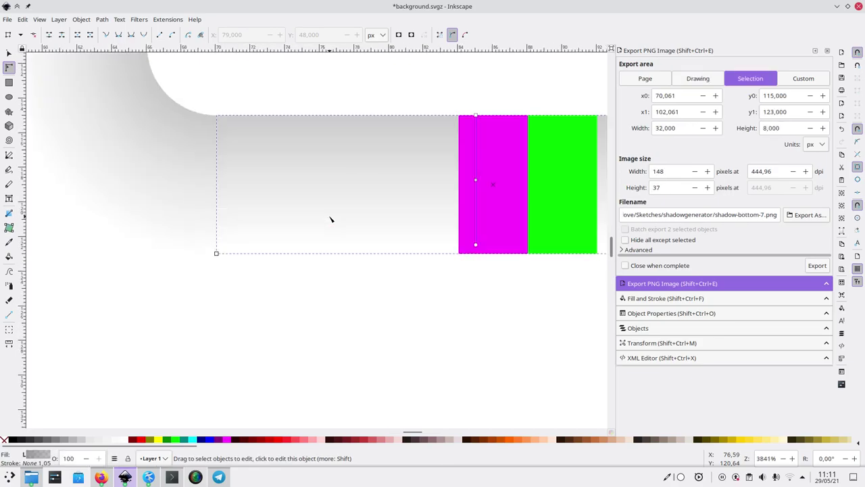
Step: Inspect the opacity of the strip's start, middle and end gradient stops in its fill settings
{"action": "left_click", "coordinate": [476, 117]}
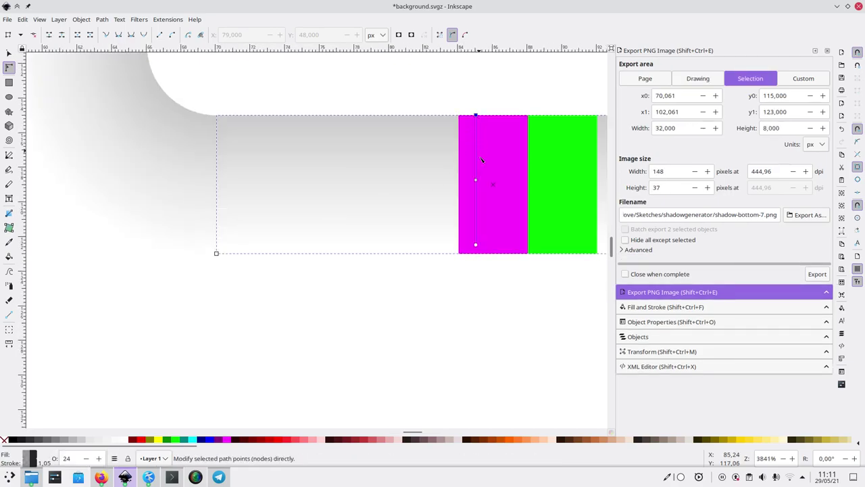
{"action": "left_click", "coordinate": [476, 182]}
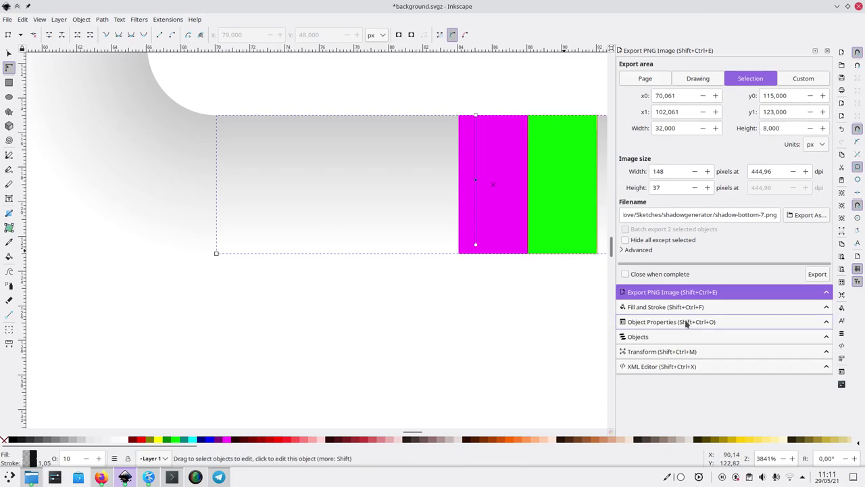
{"action": "left_click", "coordinate": [665, 308]}
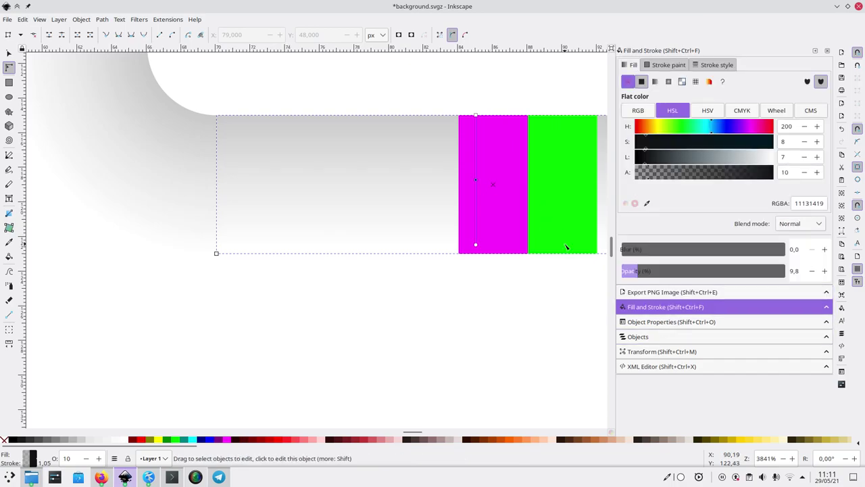
{"action": "left_click", "coordinate": [475, 246]}
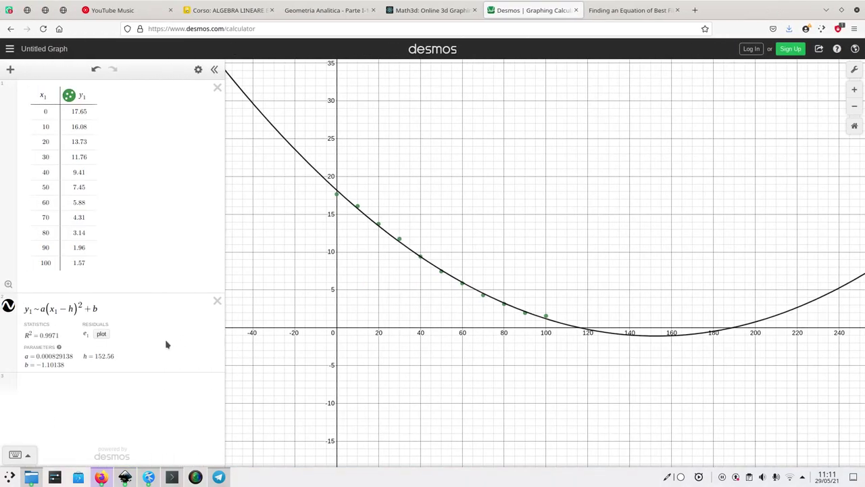
Step: Check the last block of opacity values in the script's terminal output in Kate and return to the Desmos graph
{"action": "left_click", "coordinate": [83, 372]}
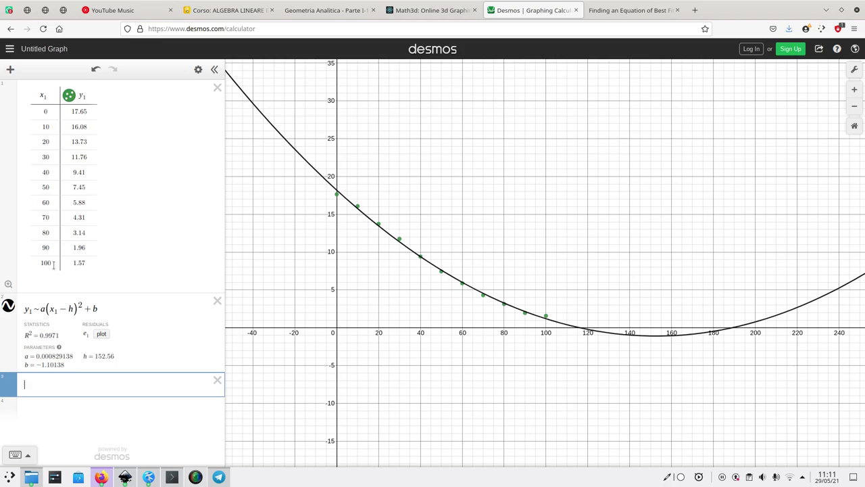
{"action": "key", "text": "ctrl+super+Right"}
{"action": "key", "text": "ctrl+super+Down"}
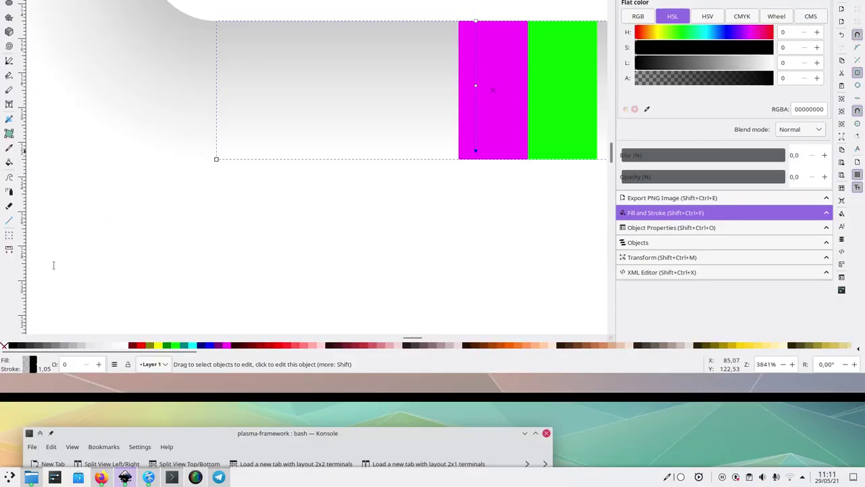
{"action": "key", "text": "ctrl+super+Up"}
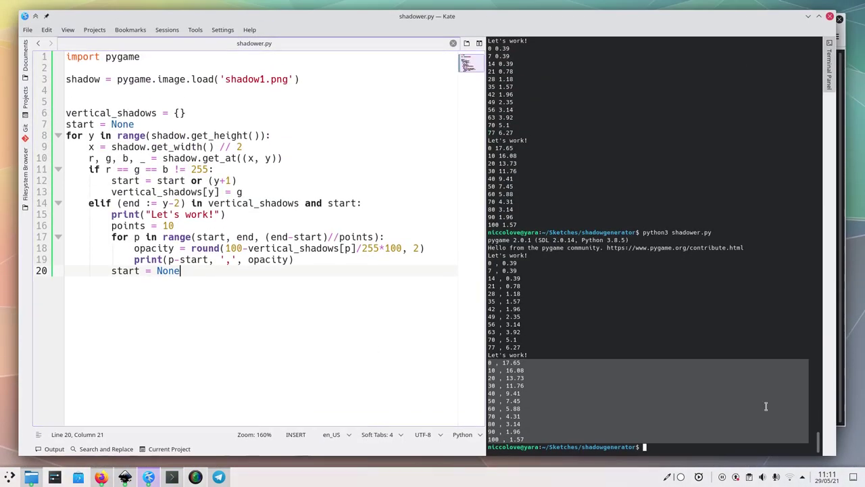
{"action": "left_click", "coordinate": [667, 402]}
{"action": "left_click_drag", "start_coordinate": [524, 360], "coordinate": [576, 436]}
{"action": "key", "text": "ctrl+F8"}
{"action": "left_click", "coordinate": [252, 326]}
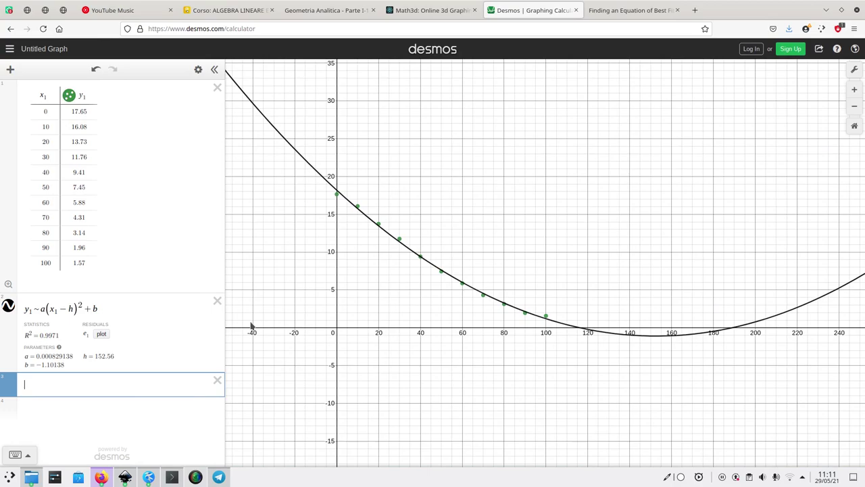
Step: Add a second Desmos table holding the gradient stop points (0, 20), (50, 10) and (100, 0)
{"action": "left_click", "coordinate": [10, 69]}
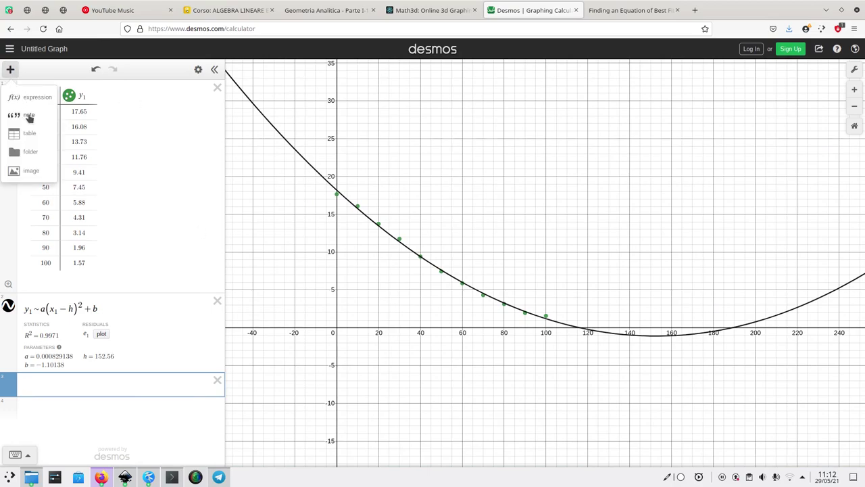
{"action": "left_click", "coordinate": [29, 134]}
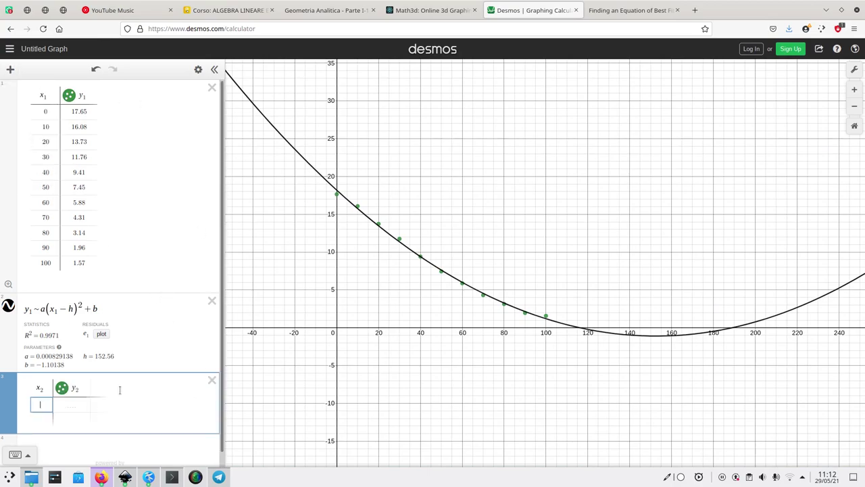
{"action": "type", "text": "0"}
{"action": "key", "text": "Return"}
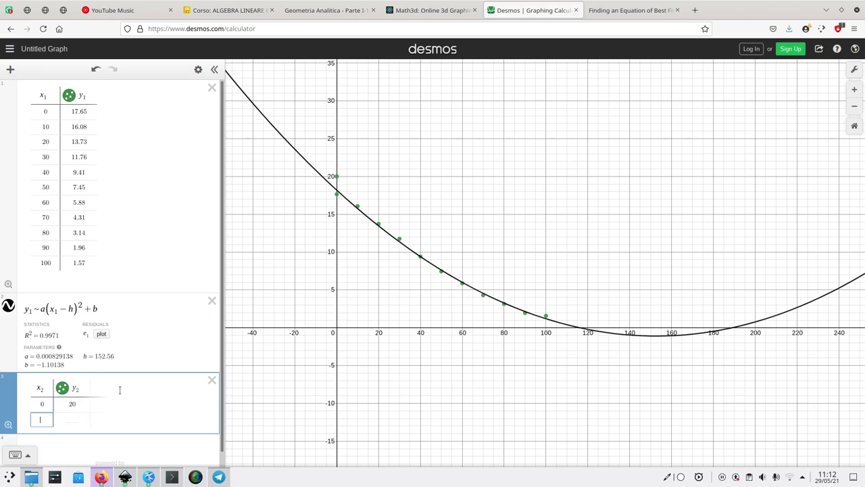
{"action": "type", "text": "50"}
{"action": "key", "text": "Tab"}
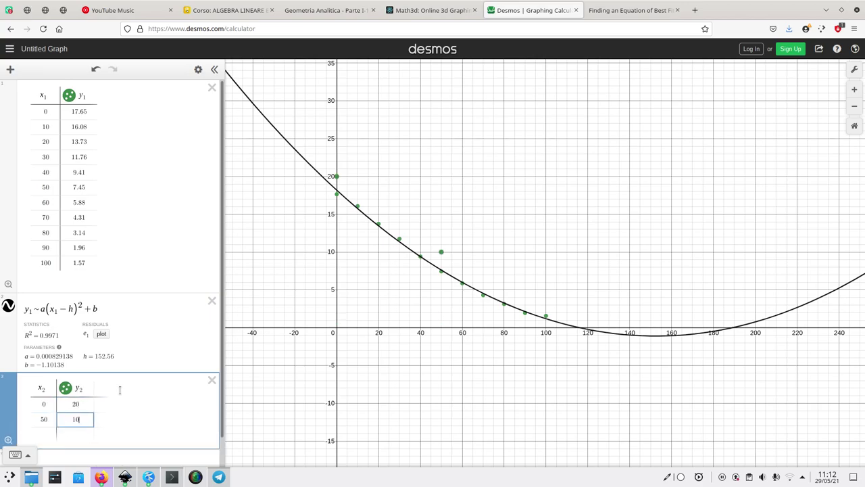
{"action": "key", "text": "Return"}
{"action": "type", "text": "100"}
{"action": "key", "text": "Tab"}
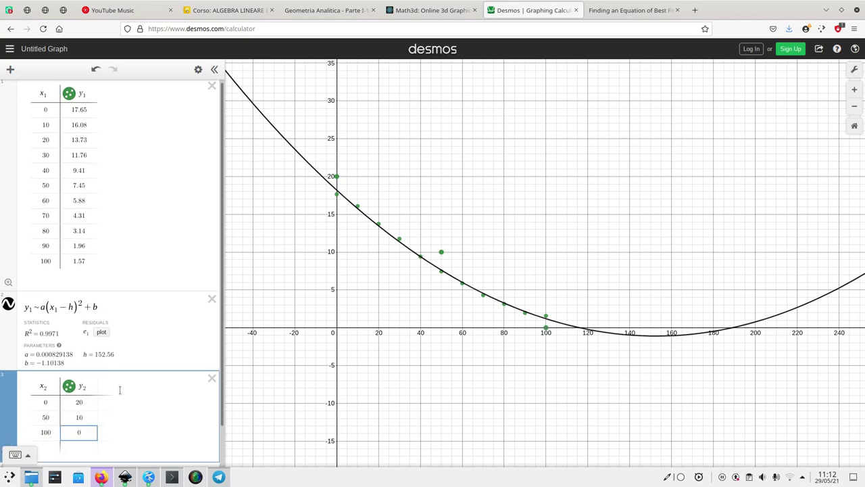
Step: Change the colour of the second table's points to red
{"action": "left_click", "coordinate": [68, 385]}
{"action": "left_click", "coordinate": [68, 385]}
{"action": "scroll", "coordinate": [70, 387], "scroll_direction": "down", "scroll_amount": 1}
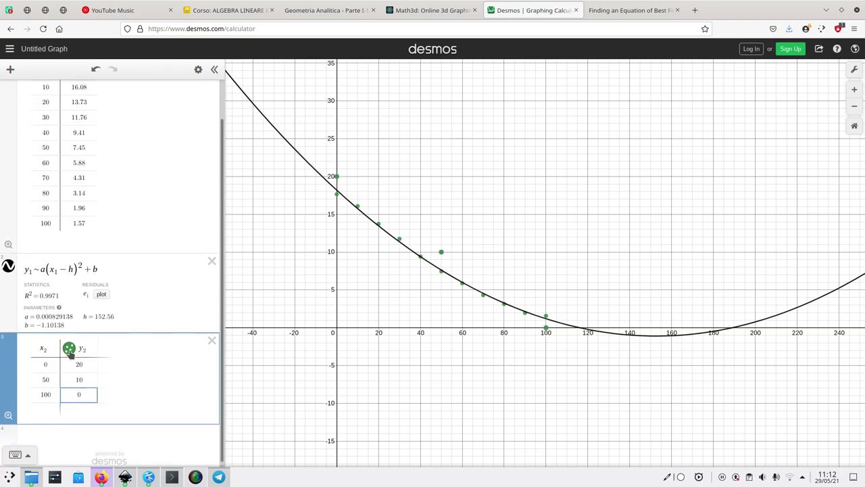
{"action": "left_click", "coordinate": [69, 353]}
{"action": "left_click", "coordinate": [70, 412]}
Step: Copy the regression into a new expression below the second table and adapt it to y₂ ~ a(x₂ − h)² + b
{"action": "left_click", "coordinate": [173, 372]}
{"action": "key", "text": "ctrl+a"}
{"action": "key", "text": "ctrl+c"}
{"action": "left_click", "coordinate": [50, 433]}
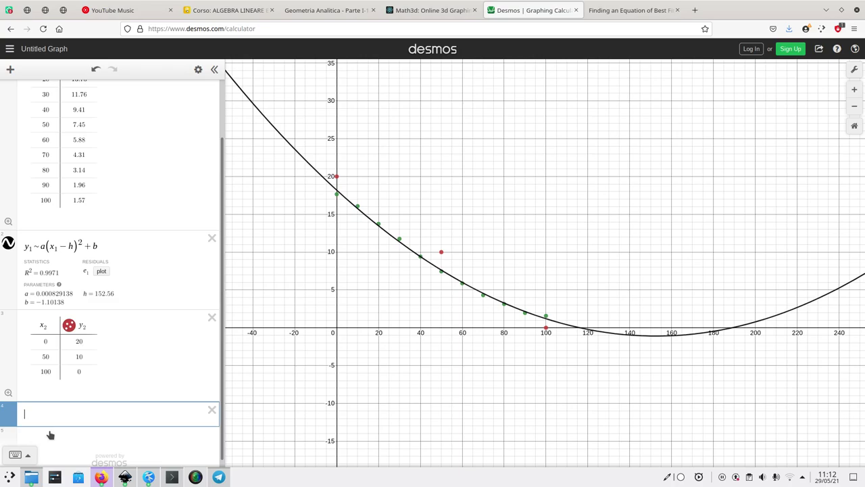
{"action": "key", "text": "ctrl+v"}
{"action": "left_click", "coordinate": [32, 410]}
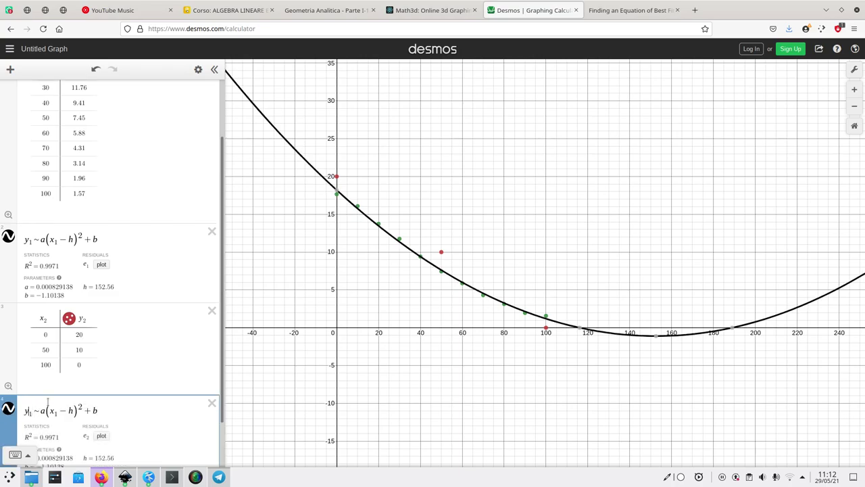
{"action": "key", "text": "BackSpace"}
{"action": "type", "text": "2"}
{"action": "left_click", "coordinate": [56, 404]}
{"action": "key", "text": "BackSpace"}
{"action": "type", "text": "2"}
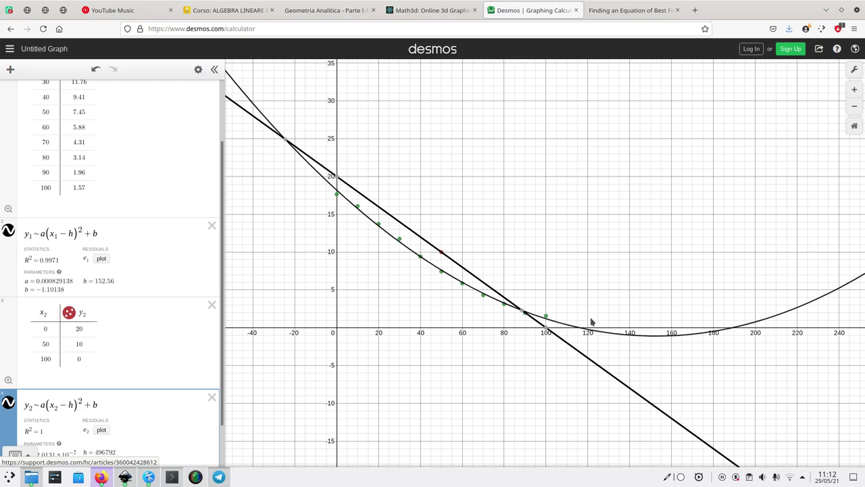
Step: Switch to Inkscape and examine the shadow gradient strip below the white rounded square
{"action": "key", "text": "alt+Tab"}
{"action": "scroll", "coordinate": [492, 264], "scroll_direction": "down", "scroll_amount": 4, "text": "ctrl"}
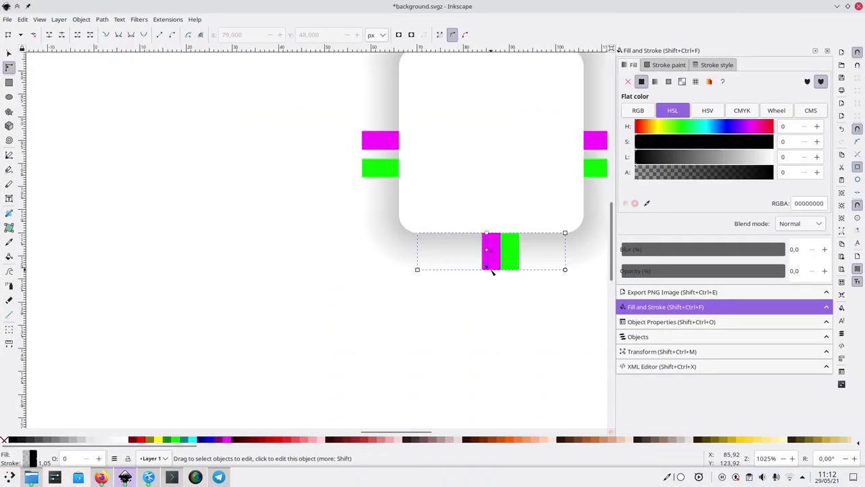
{"action": "scroll", "coordinate": [492, 271], "scroll_direction": "up", "scroll_amount": 2, "text": "ctrl"}
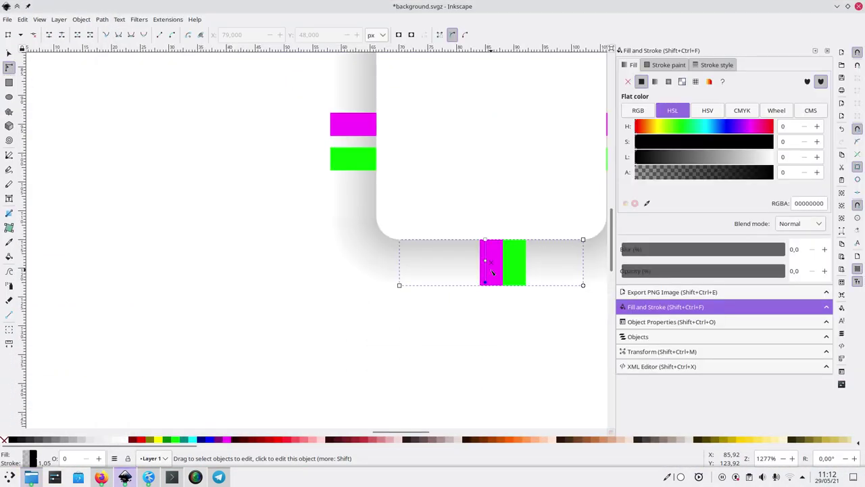
Step: Open shadow1.png from the shadowgenerator folder, examine the shadow around the rounded corner, and close the image
{"action": "key", "text": "ctrl+F8"}
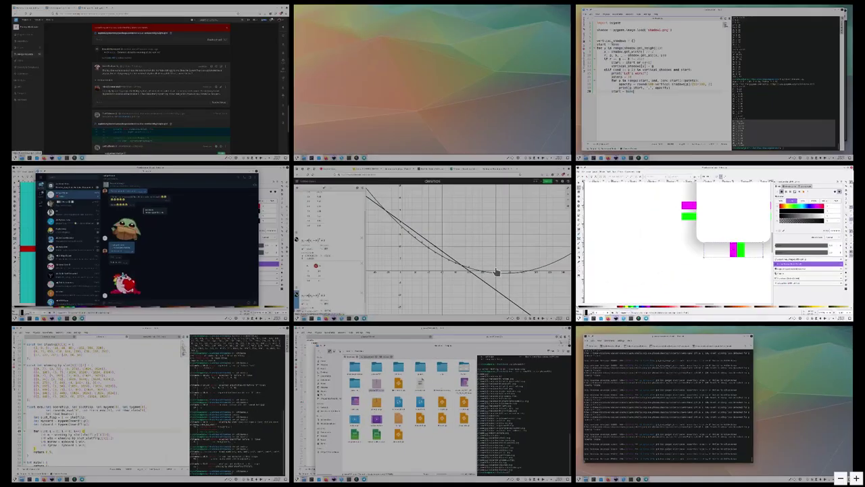
{"action": "left_click", "coordinate": [643, 252]}
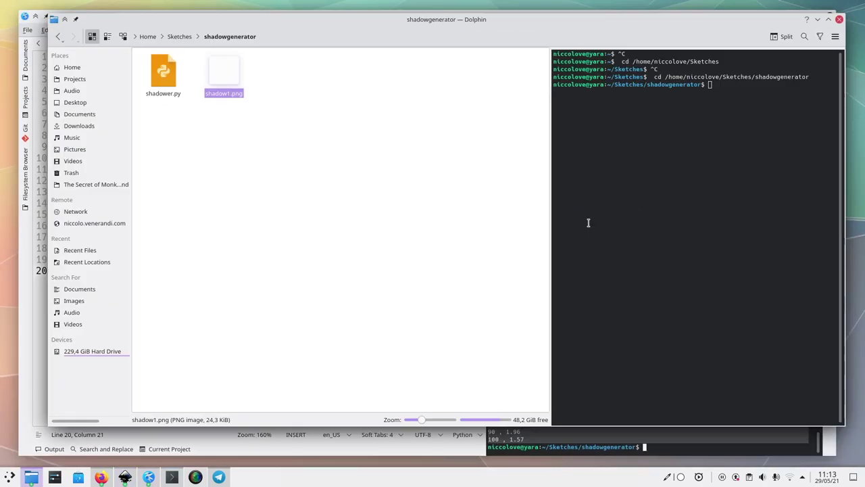
{"action": "double_click", "coordinate": [224, 76]}
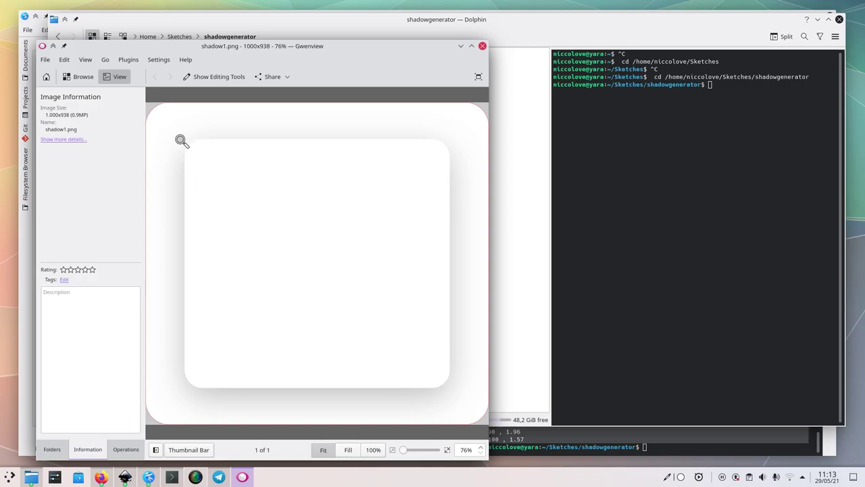
{"action": "scroll", "coordinate": [181, 140], "scroll_direction": "up", "scroll_amount": 3}
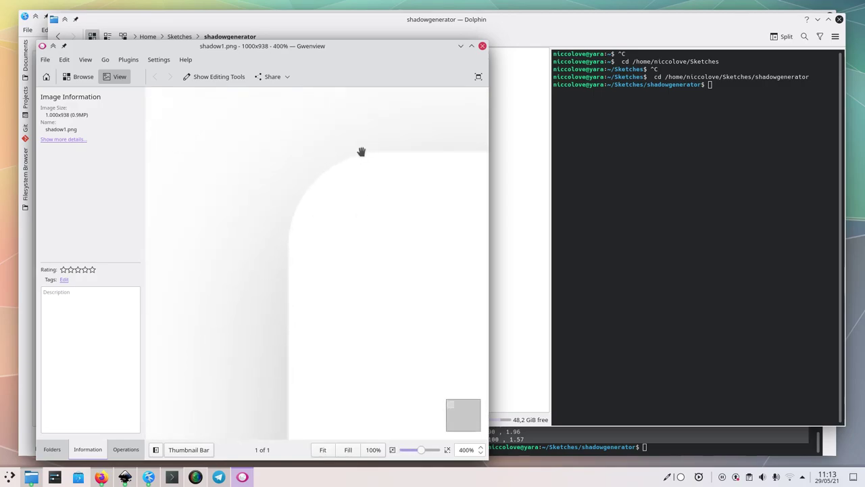
{"action": "scroll", "coordinate": [328, 255], "scroll_direction": "down", "scroll_amount": 3}
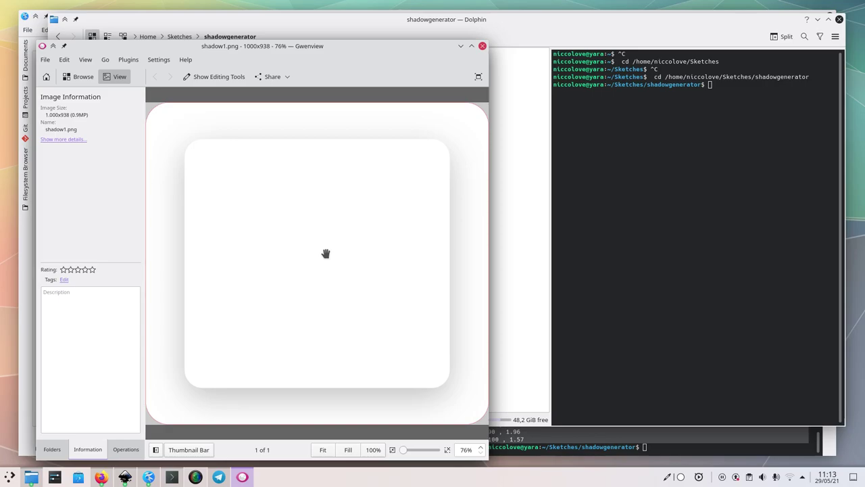
{"action": "left_click", "coordinate": [481, 45]}
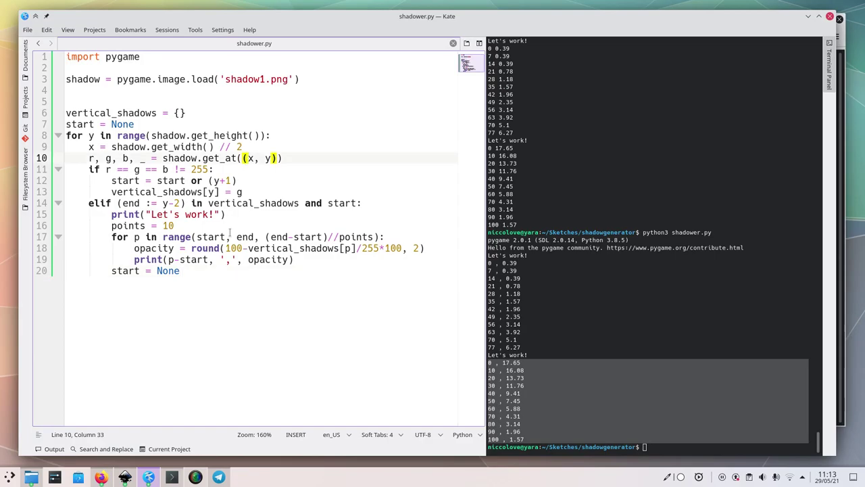
Step: Duplicate the whole height-scanning for loop of shadower.py below itself, separated by a blank line
{"action": "left_click_drag", "start_coordinate": [209, 270], "coordinate": [169, 123]}
{"action": "key", "text": "ctrl+c"}
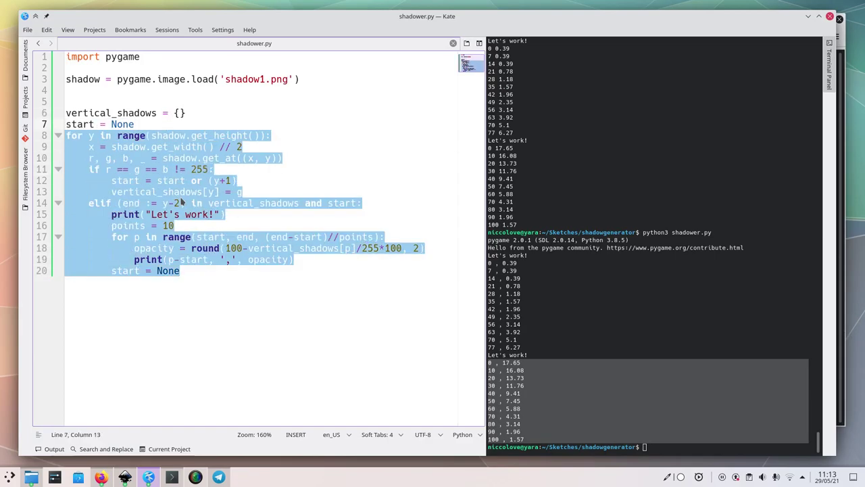
{"action": "left_click", "coordinate": [196, 271]}
{"action": "key", "text": "BackSpace"}
{"action": "type", "text": "e"}
{"action": "key", "text": "Return"}
{"action": "key", "text": "ctrl+v"}
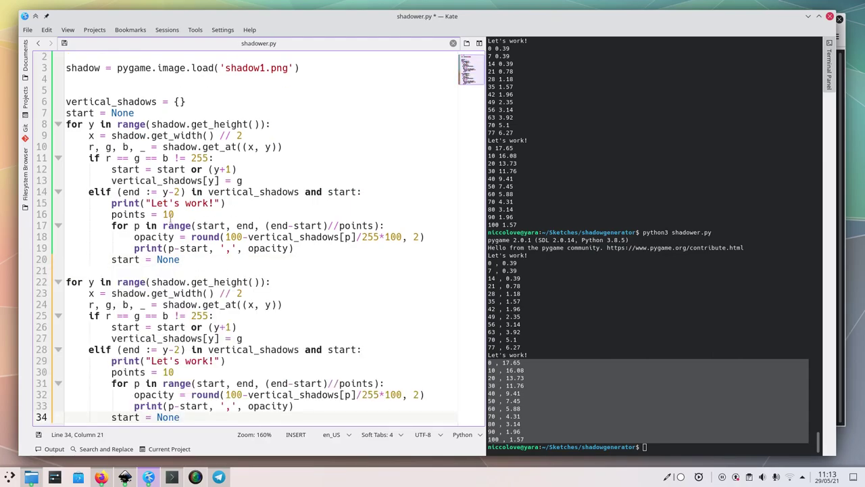
Step: Move points = 10 out of the first loop to an unindented line above vertical_shadows, followed by a blank line
{"action": "left_click", "coordinate": [161, 214]}
{"action": "key", "text": "ctrl+shift+Up"}
{"action": "key", "text": "ctrl+shift+Up"}
{"action": "key", "text": "ctrl+shift+Up"}
{"action": "key", "text": "ctrl+shift+Up"}
{"action": "key", "text": "ctrl+shift+Up"}
{"action": "key", "text": "ctrl+shift+Up"}
{"action": "key", "text": "ctrl+shift+Up"}
{"action": "key", "text": "ctrl+shift+Up"}
{"action": "key", "text": "ctrl+shift+Up"}
{"action": "key", "text": "ctrl+shift+Up"}
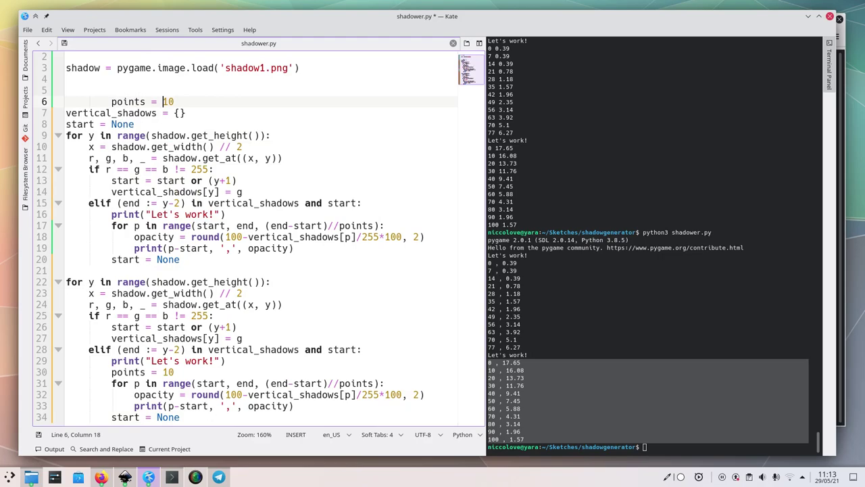
{"action": "key", "text": "BackSpace"}
{"action": "key", "text": "BackSpace"}
{"action": "key", "text": "Down"}
{"action": "key", "text": "Return"}
{"action": "key", "text": "ctrl+shift+Right"}
{"action": "key", "text": "ctrl+shift+Right"}
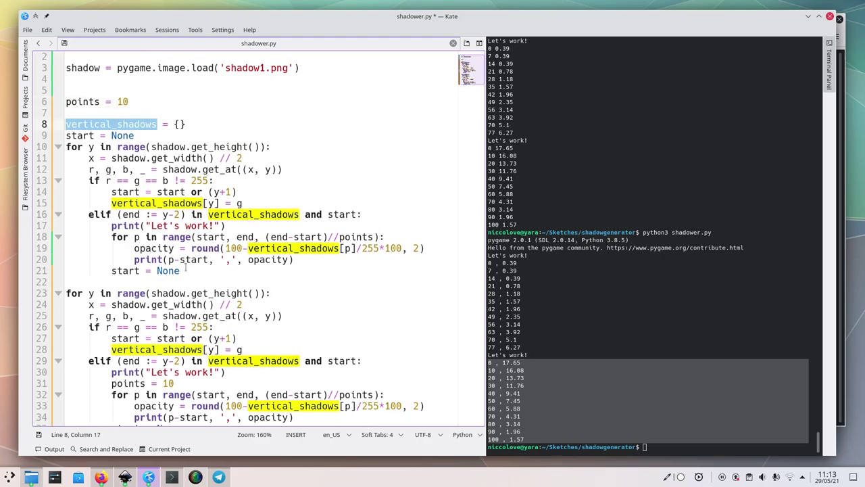
Step: Make the second loop iterate over shadow.get_width() and set its x to shadow.get_height() // 2
{"action": "scroll", "coordinate": [186, 247], "scroll_direction": "down", "scroll_amount": 1}
{"action": "left_click", "coordinate": [100, 282]}
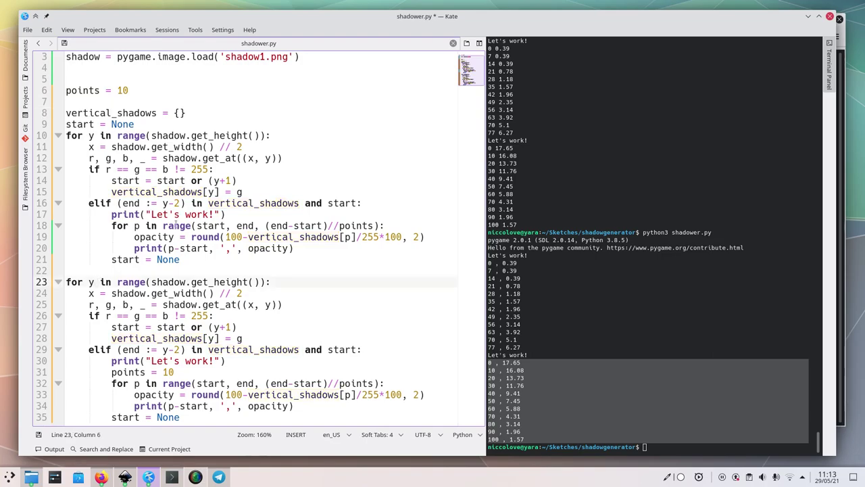
{"action": "double_click", "coordinate": [229, 282]}
{"action": "key", "text": "Right"}
{"action": "key", "text": "shift+Left"}
{"action": "key", "text": "shift+Left"}
{"action": "key", "text": "shift+Left"}
{"action": "key", "text": "shift+Left"}
{"action": "key", "text": "shift+Left"}
{"action": "key", "text": "shift+Left"}
{"action": "type", "text": "w"}
{"action": "key", "text": "Return"}
{"action": "left_click_drag", "start_coordinate": [174, 294], "coordinate": [203, 293]}
{"action": "type", "text": "height"}
Step: Swap the pixel coordinates in the second loop to shadow.get_at((y, x)) and save the script
{"action": "left_click", "coordinate": [250, 305]}
{"action": "key", "text": "Left"}
{"action": "key", "text": "Left"}
{"action": "key", "text": "BackSpace"}
{"action": "type", "text": "y"}
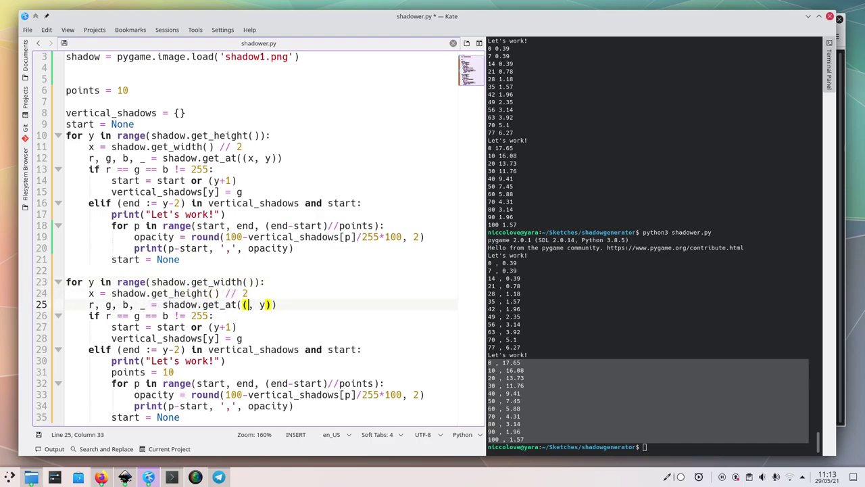
{"action": "key", "text": "Right"}
{"action": "key", "text": "Right"}
{"action": "key", "text": "Delete"}
{"action": "type", "text": "x"}
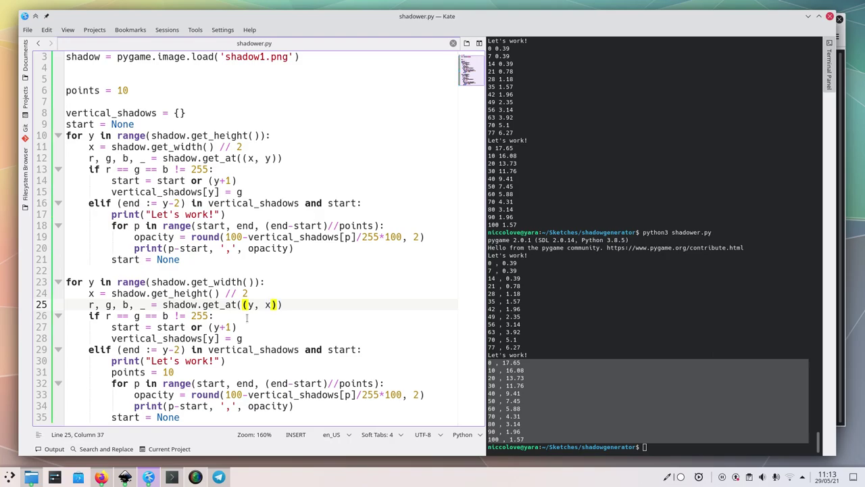
Step: Run python3 shadower.py in the terminal to output opacity values from both loops
{"action": "left_click", "coordinate": [328, 349]}
{"action": "left_click", "coordinate": [703, 377]}
{"action": "key", "text": "Up"}
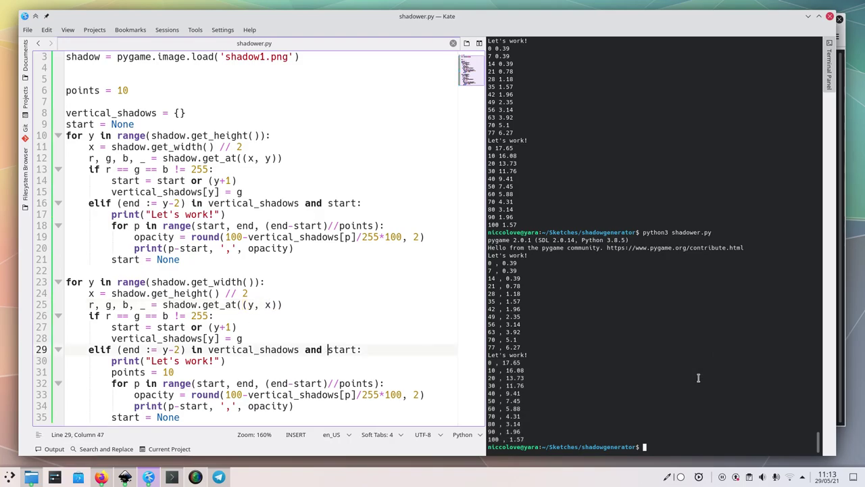
{"action": "key", "text": "Return"}
Step: Add the line print('HORIZONTAL') between the two loops, set off by blank lines
{"action": "left_click", "coordinate": [180, 271]}
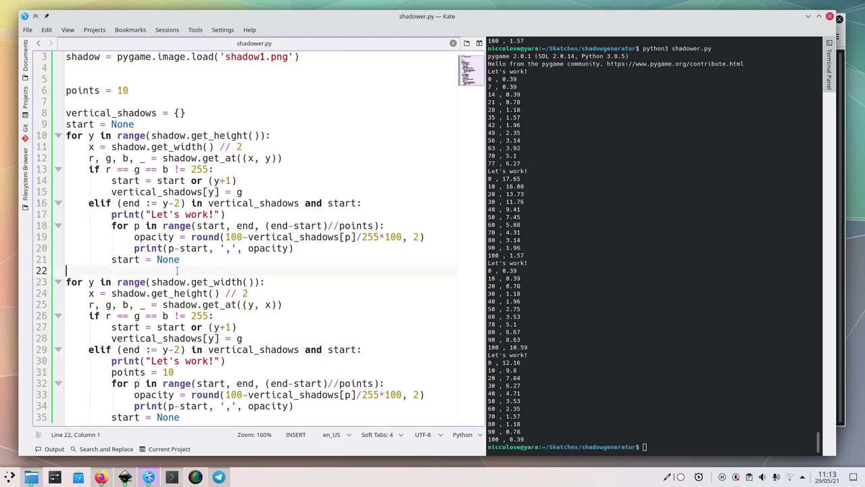
{"action": "key", "text": "Return"}
{"action": "key", "text": "Return"}
{"action": "key", "text": "Up"}
{"action": "type", "text": "print()"}
{"action": "key", "text": "Left"}
{"action": "type", "text": "'HORI"}
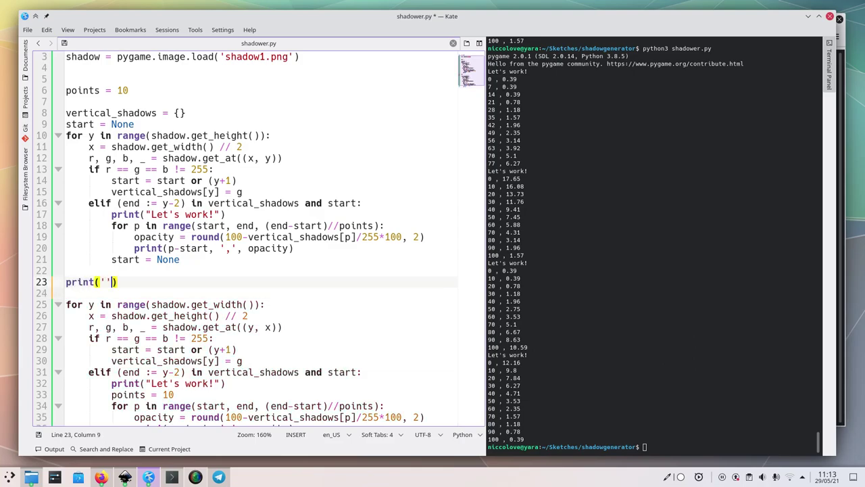
{"action": "type", "text": "ZONTAL"}
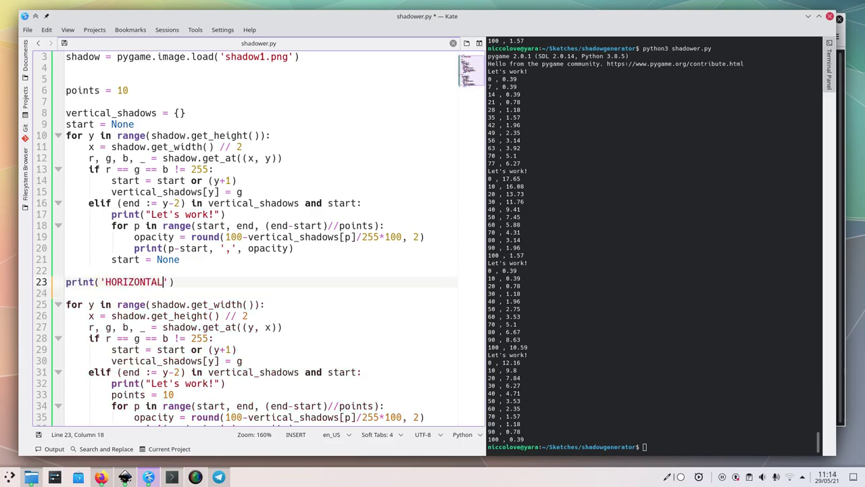
Step: Add the line print('VERTICAL') between points = 10 and vertical_shadows, and save the script
{"action": "left_click", "coordinate": [90, 102]}
{"action": "key", "text": "Return"}
{"action": "key", "text": "Return"}
{"action": "key", "text": "Up"}
{"action": "type", "text": "print()"}
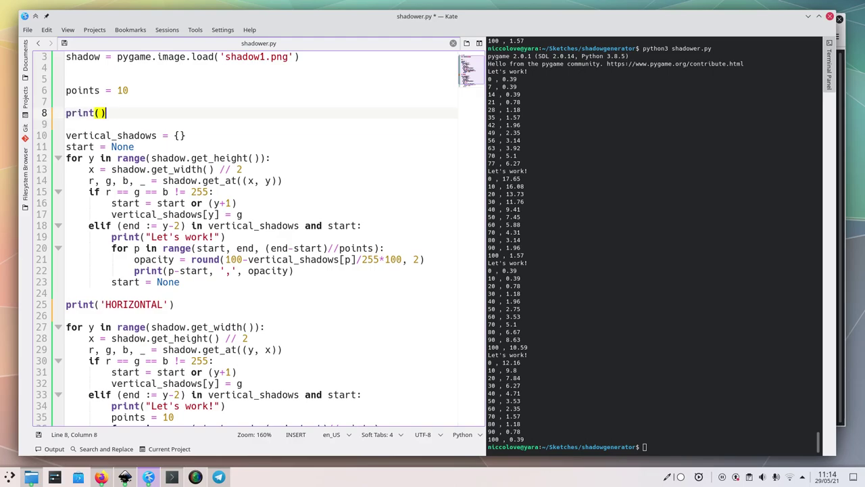
{"action": "key", "text": "Left"}
{"action": "type", "text": "'VERTICAL"}
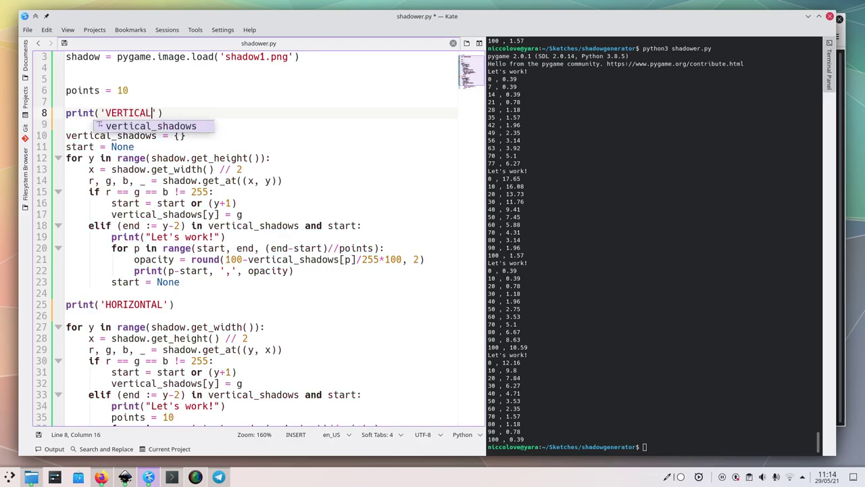
Step: Rerun shadower.py and select the first block of values under HORIZONTAL in the terminal output
{"action": "left_click", "coordinate": [643, 344]}
{"action": "key", "text": "Up"}
{"action": "key", "text": "Return"}
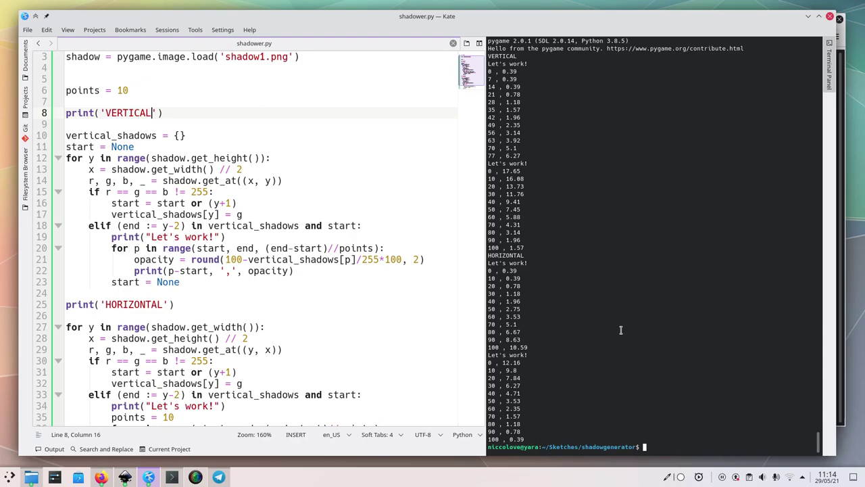
{"action": "double_click", "coordinate": [510, 262]}
{"action": "triple_click", "coordinate": [506, 269]}
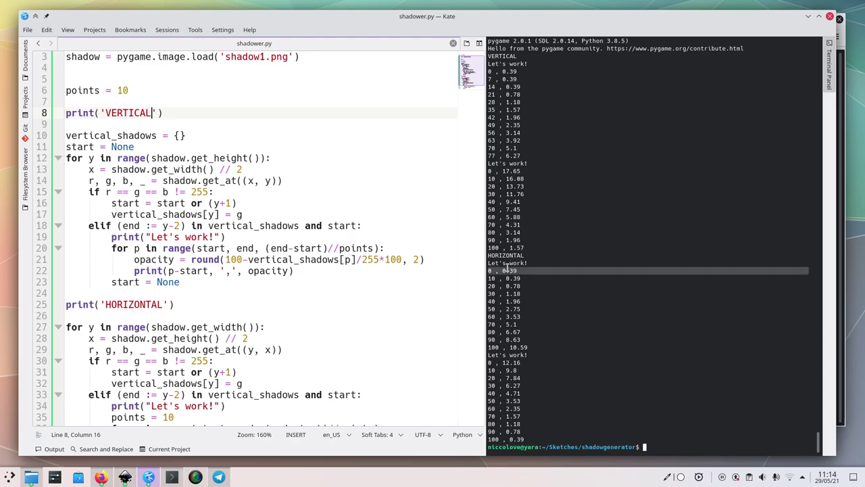
{"action": "left_click_drag", "start_coordinate": [506, 269], "coordinate": [594, 343]}
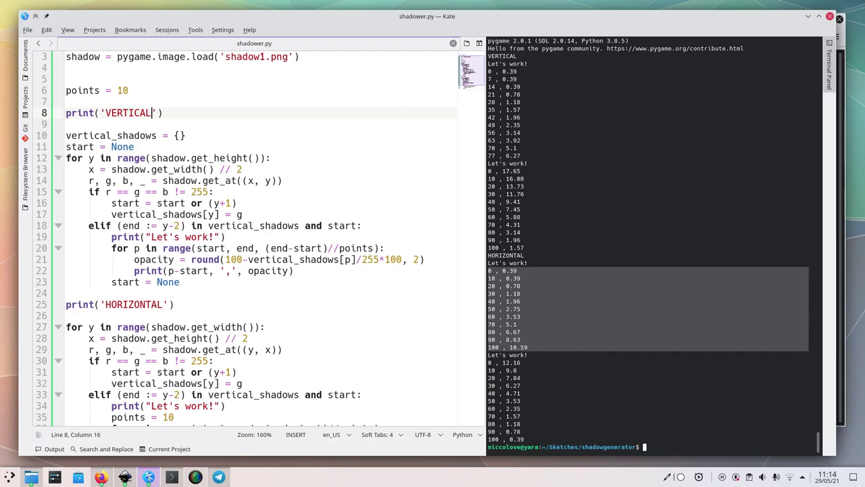
Step: Reopen shadow1.png from the file manager and examine its side shadows where they meet the white square, at up to 1600% zoom
{"action": "key", "text": "super+e"}
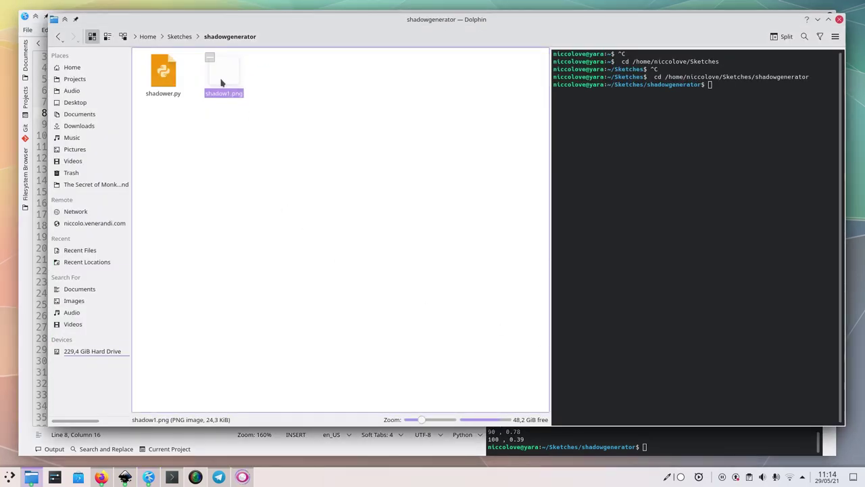
{"action": "left_click", "coordinate": [221, 82]}
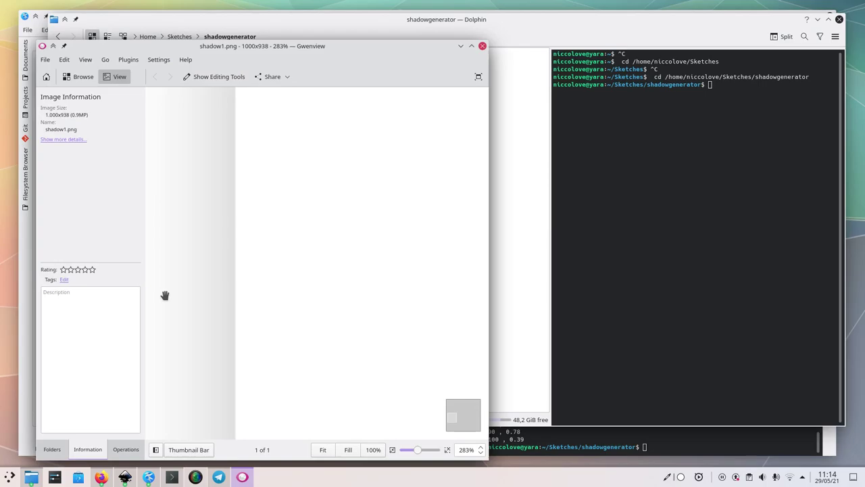
{"action": "scroll", "coordinate": [227, 297], "scroll_direction": "up", "scroll_amount": 6, "text": "ctrl"}
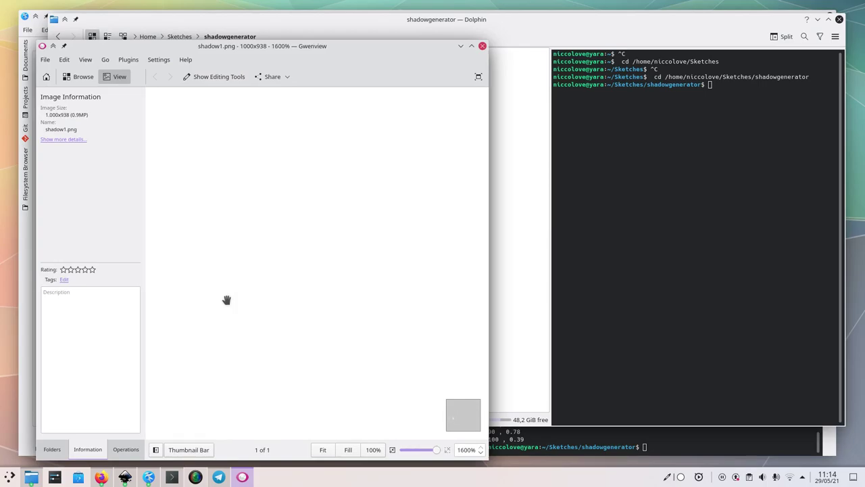
{"action": "scroll", "coordinate": [392, 348], "scroll_direction": "down", "scroll_amount": 3, "text": "ctrl"}
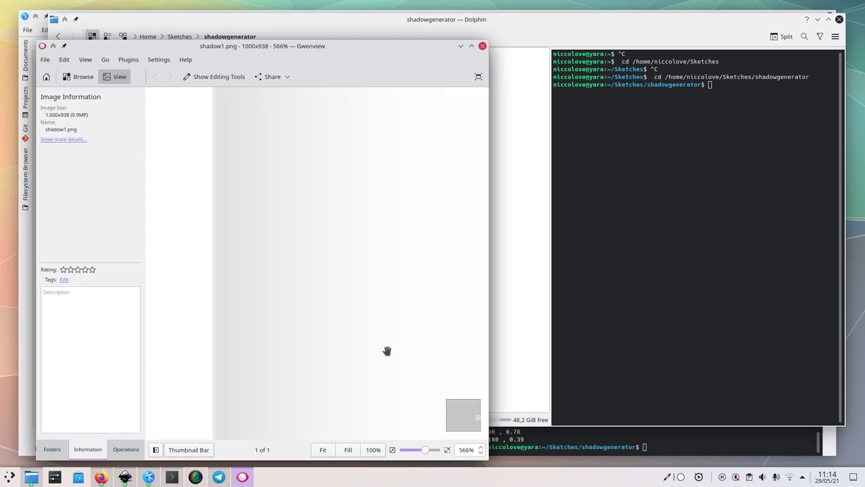
{"action": "scroll", "coordinate": [388, 351], "scroll_direction": "up", "scroll_amount": 2, "text": "ctrl"}
{"action": "scroll", "coordinate": [266, 353], "scroll_direction": "up", "scroll_amount": 1, "text": "ctrl"}
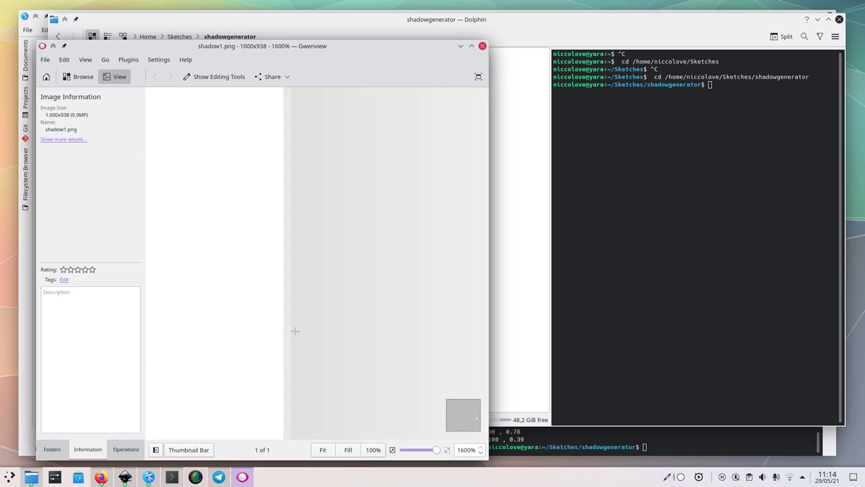
{"action": "scroll", "coordinate": [291, 334], "scroll_direction": "down", "scroll_amount": 2, "text": "ctrl"}
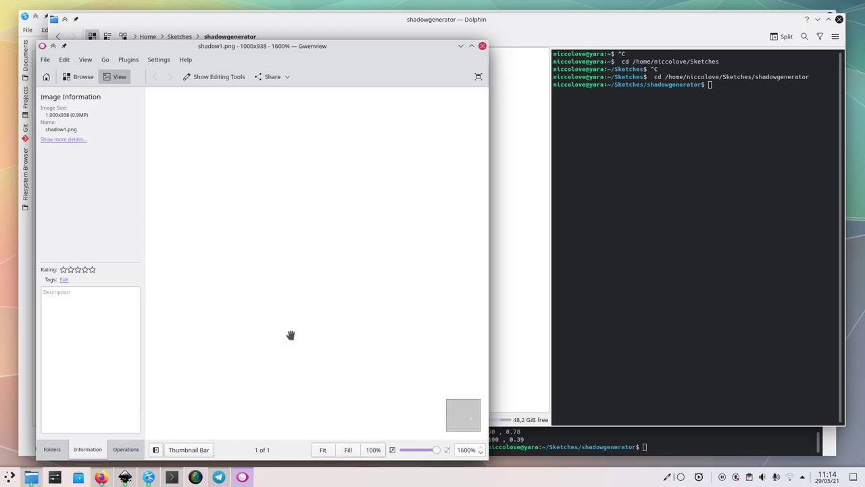
{"action": "scroll", "coordinate": [348, 365], "scroll_direction": "up", "scroll_amount": 3, "text": "ctrl"}
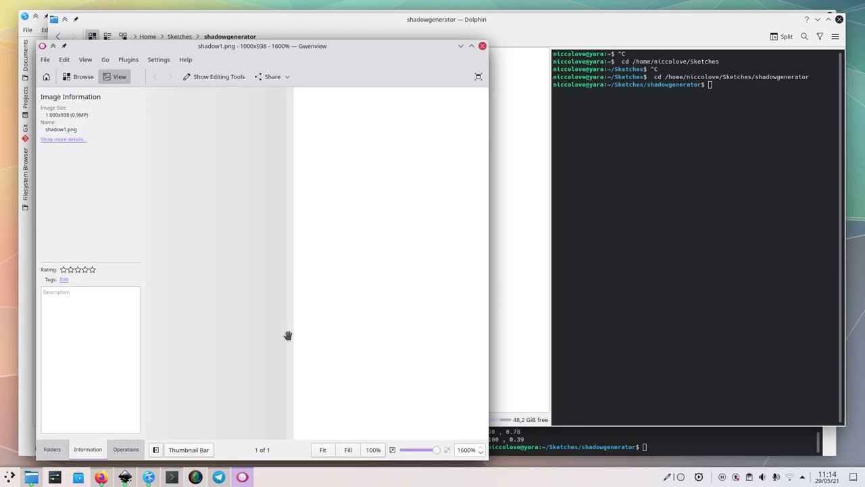
Step: Choose the #E0E0E0 swatch from the colour picker's history and recheck the sampled colours against the image's shadow edge
{"action": "left_click", "coordinate": [680, 478]}
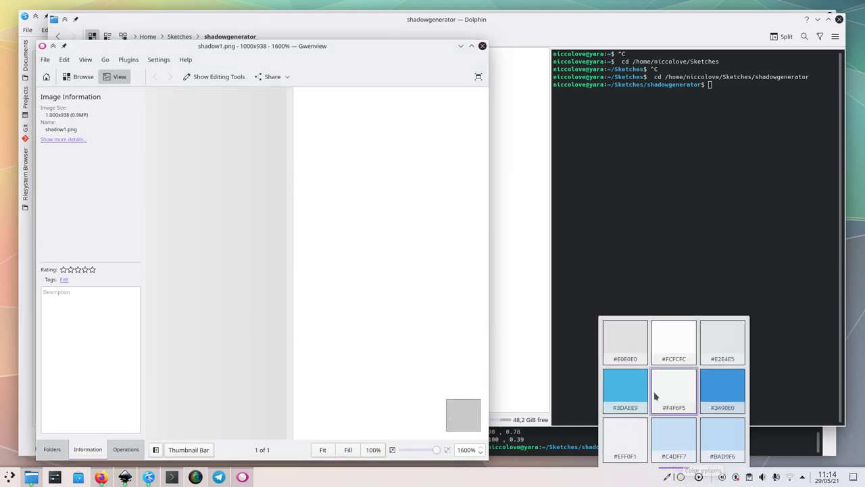
{"action": "left_click", "coordinate": [632, 363]}
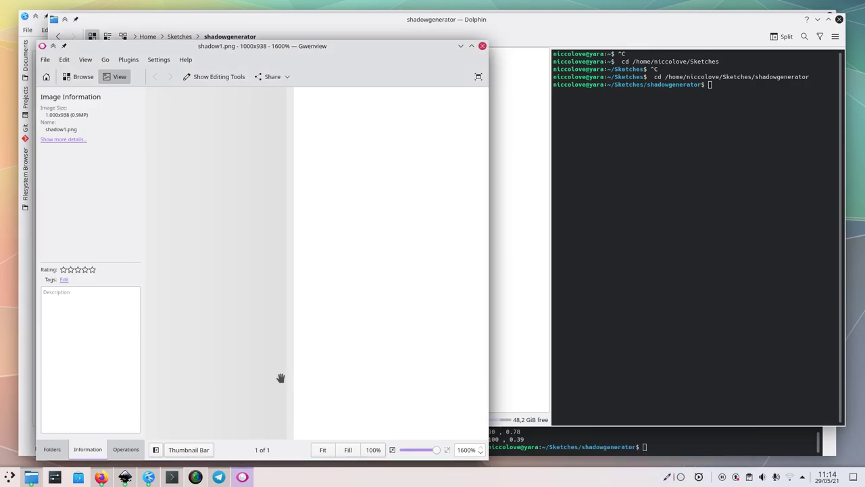
{"action": "left_click", "coordinate": [681, 477]}
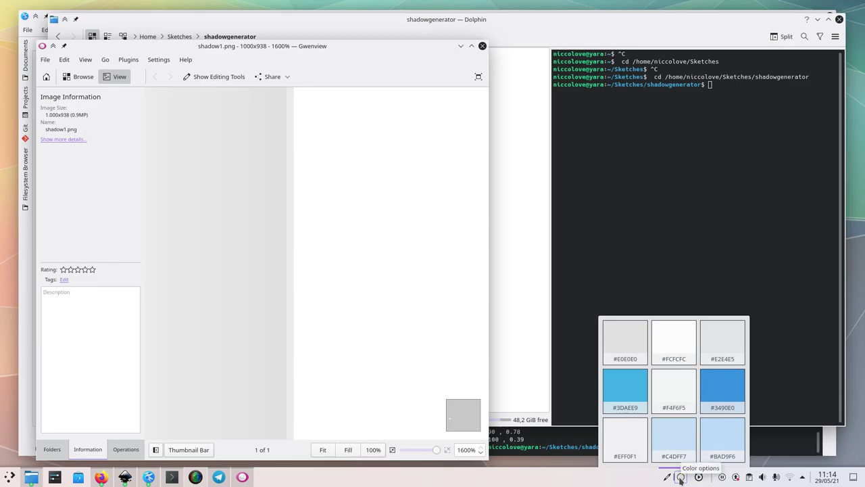
{"action": "left_click", "coordinate": [680, 477]}
{"action": "scroll", "coordinate": [267, 338], "scroll_direction": "down", "scroll_amount": 5}
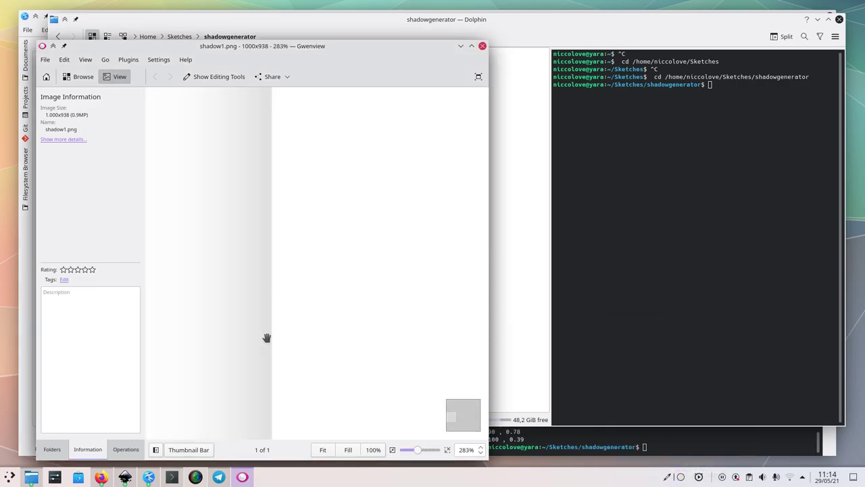
Step: Zoom to 1600% on the right-side shadow edge of shadow1.png, sample its colour and check it in the colour history
{"action": "scroll", "coordinate": [266, 338], "scroll_direction": "up", "scroll_amount": 2}
{"action": "scroll", "coordinate": [350, 358], "scroll_direction": "up", "scroll_amount": 2}
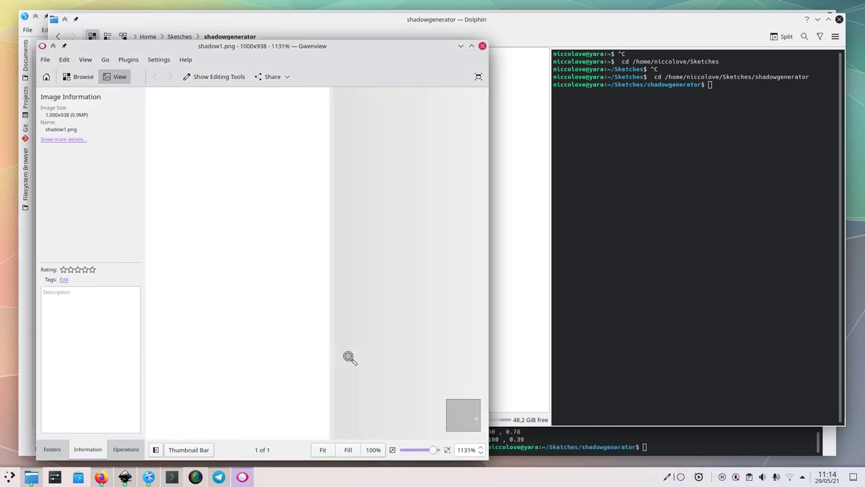
{"action": "scroll", "coordinate": [349, 357], "scroll_direction": "up", "scroll_amount": 1}
{"action": "left_click", "coordinate": [666, 477]}
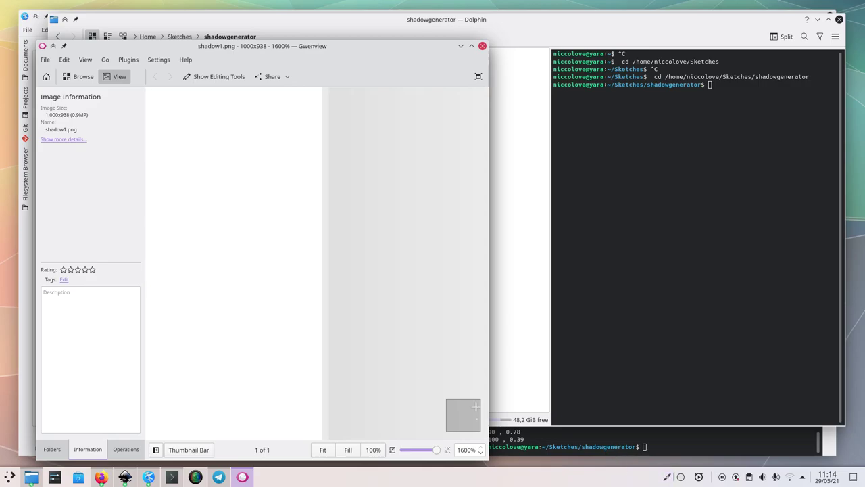
{"action": "left_click", "coordinate": [333, 328]}
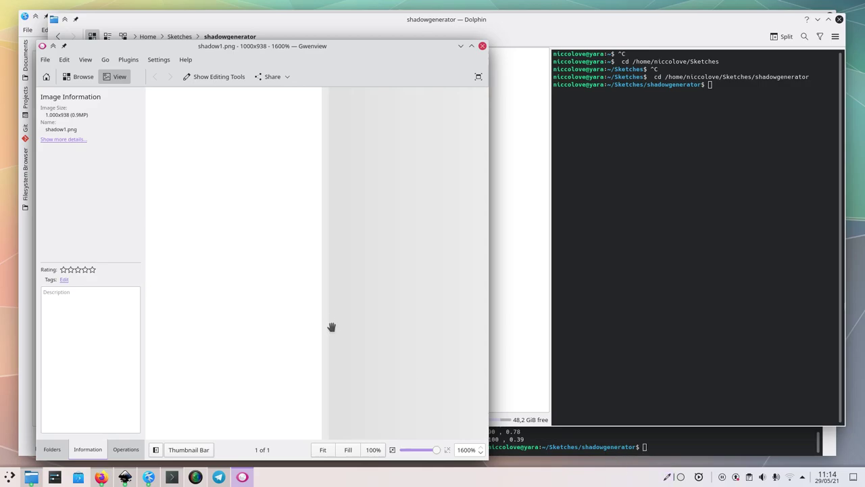
{"action": "left_click", "coordinate": [682, 479]}
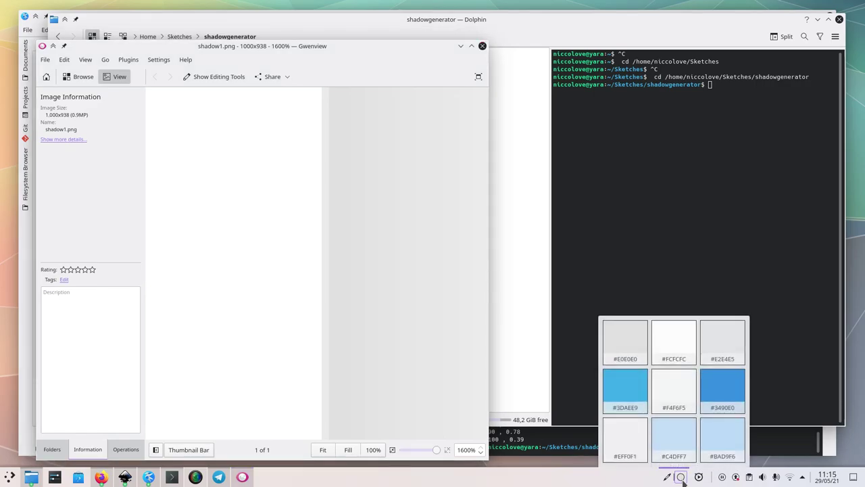
{"action": "left_click", "coordinate": [315, 280]}
Step: Sample the shadow colour beside the white square's left edge at 1600% zoom and check it in the colour history
{"action": "scroll", "coordinate": [313, 279], "scroll_direction": "down", "scroll_amount": 10}
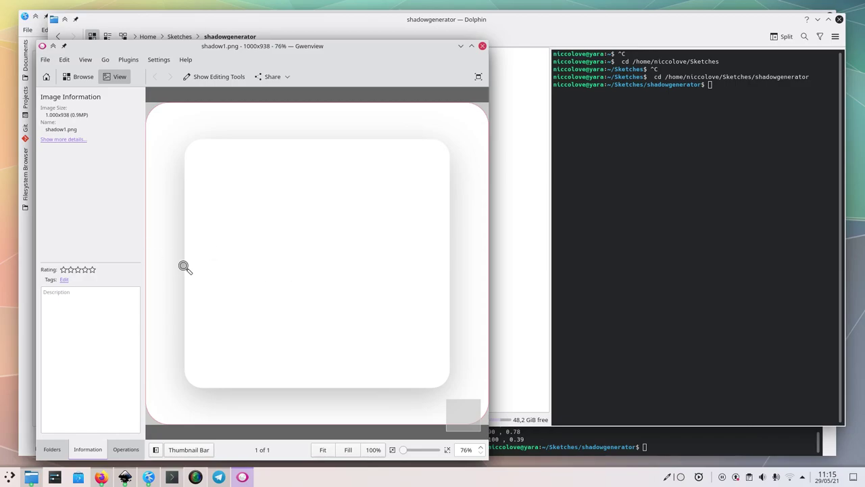
{"action": "scroll", "coordinate": [185, 267], "scroll_direction": "up", "scroll_amount": 10}
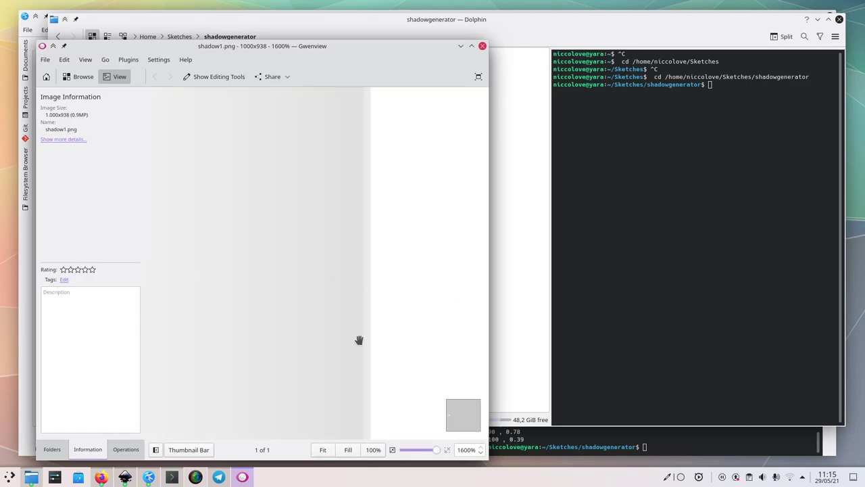
{"action": "left_click", "coordinate": [666, 479]}
{"action": "left_click", "coordinate": [353, 227]}
{"action": "left_click", "coordinate": [680, 478]}
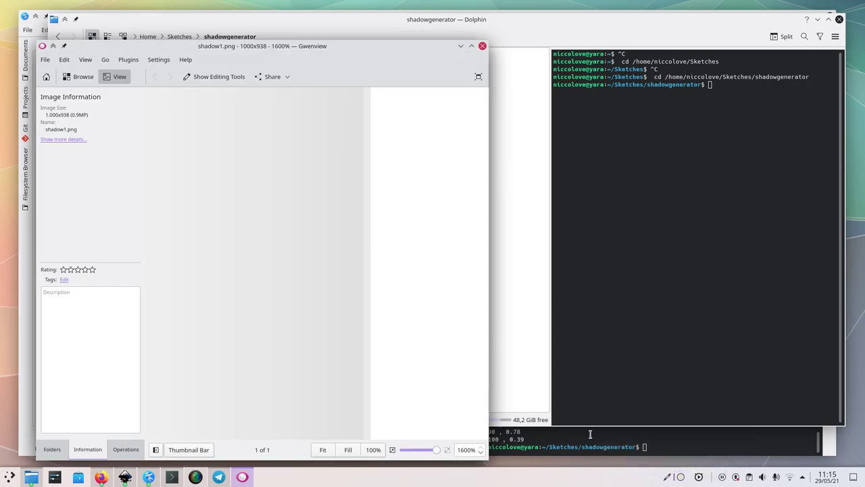
Step: Switch to Kate, try y-1 as the end offset in the vertical loop, and rerun shadower.py
{"action": "left_click", "coordinate": [590, 434]}
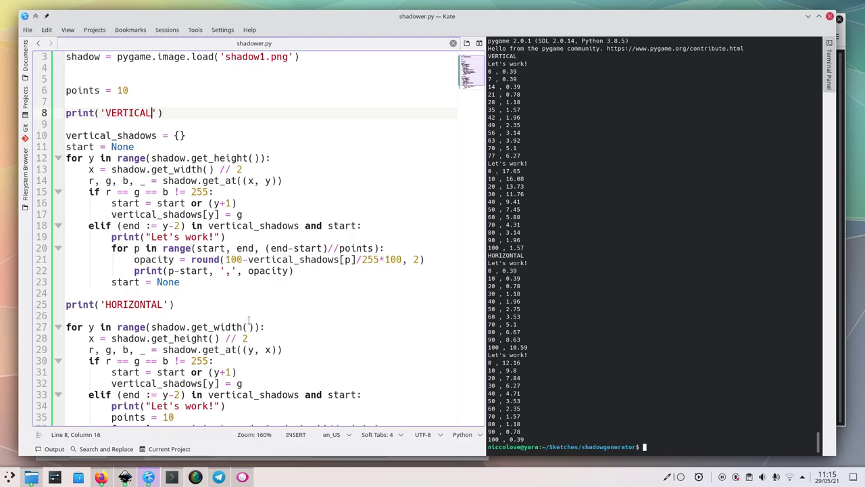
{"action": "left_click", "coordinate": [177, 226]}
{"action": "key", "text": "BackSpace"}
{"action": "type", "text": "1"}
{"action": "key", "text": "ctrl+s"}
{"action": "left_click", "coordinate": [604, 356]}
{"action": "key", "text": "Up"}
{"action": "key", "text": "Return"}
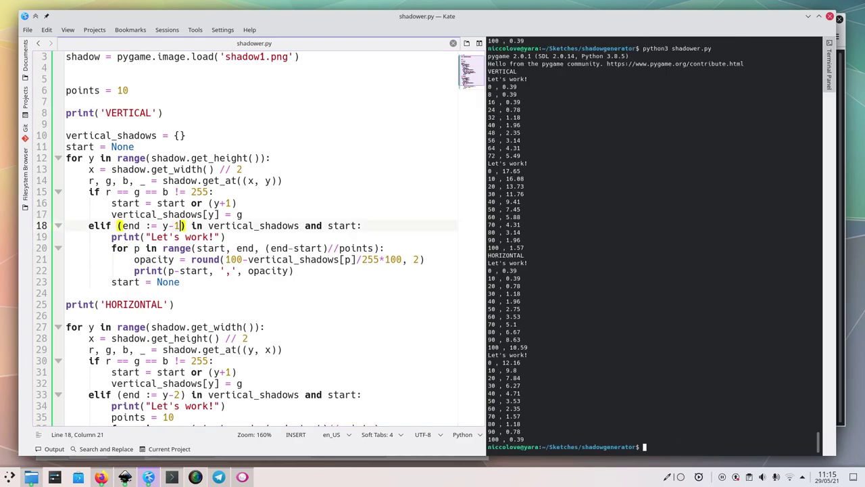
Step: Restore the vertical loop's end offset to y-2
{"action": "left_click", "coordinate": [177, 226]}
{"action": "key", "text": "BackSpace"}
{"action": "type", "text": "2"}
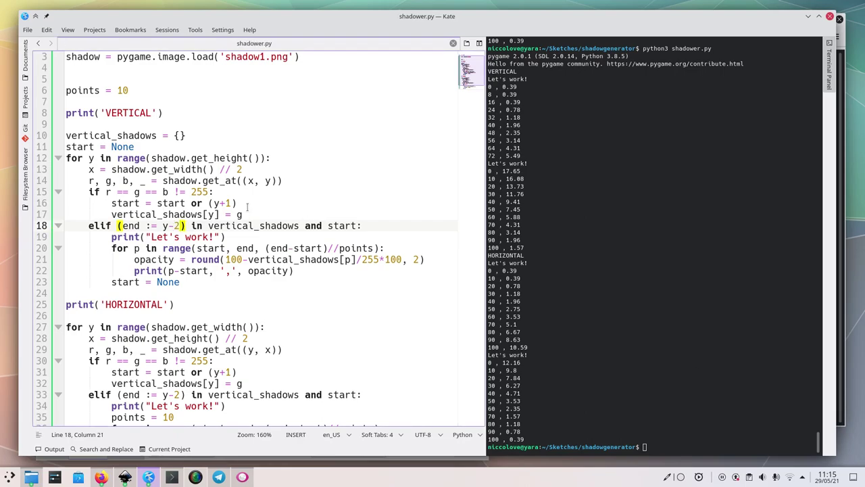
Step: Try y+2 as the start offset in the vertical loop and rerun shadower.py
{"action": "left_click", "coordinate": [232, 203]}
{"action": "key", "text": "BackSpace"}
{"action": "type", "text": "2"}
{"action": "left_click", "coordinate": [697, 322]}
{"action": "key", "text": "Up"}
{"action": "key", "text": "Return"}
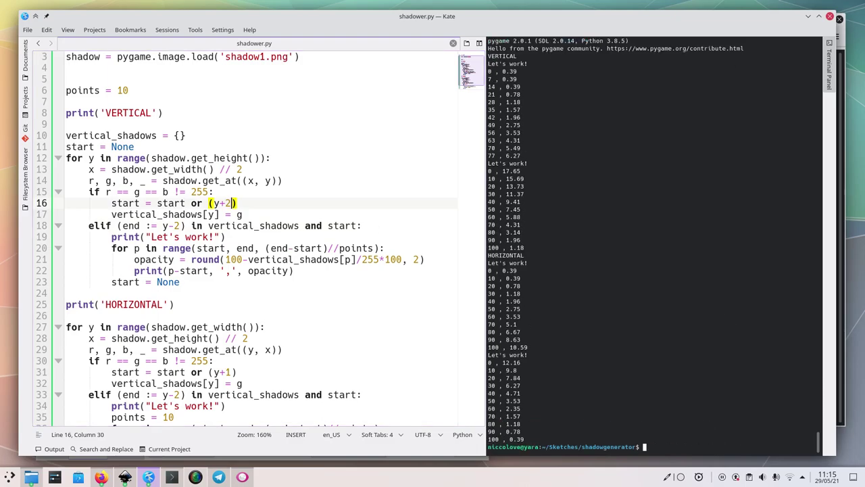
Step: Set the vertical loop's start offset back to y+1 and rerun shadower.py
{"action": "key", "text": "ctrl+shift+F4"}
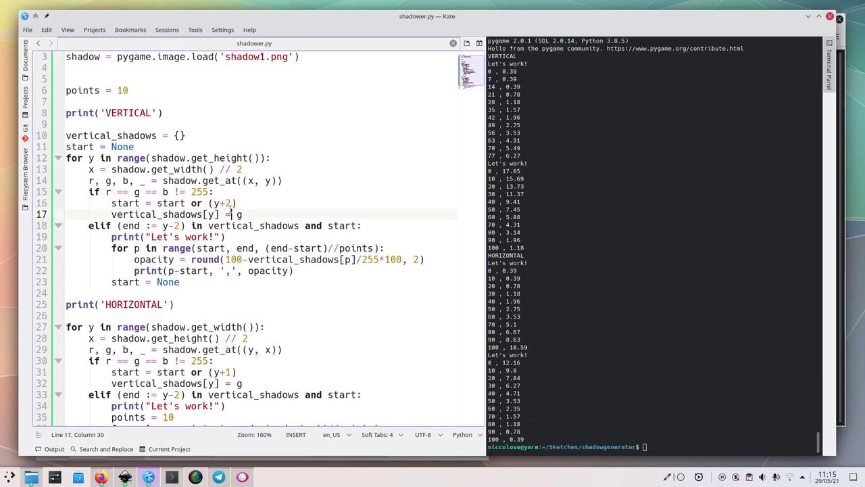
{"action": "key", "text": "BackSpace"}
{"action": "type", "text": "1"}
{"action": "key", "text": "ctrl+shift+F4"}
{"action": "key", "text": "Up"}
{"action": "key", "text": "Return"}
Step: Try the vertical loop with plain y as the start value and rerun shadower.py
{"action": "key", "text": "BackSpace"}
{"action": "key", "text": "BackSpace"}
{"action": "key", "text": "ctrl+shift+F4"}
{"action": "key", "text": "Up"}
{"action": "key", "text": "Return"}
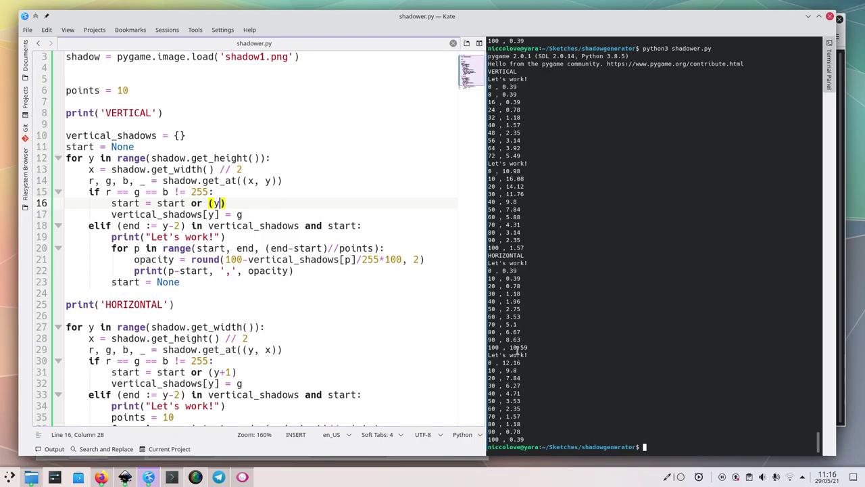
Step: Add +1 back to the vertical loop's start value and rerun shadower.py to compare the output
{"action": "type", "text": "+1"}
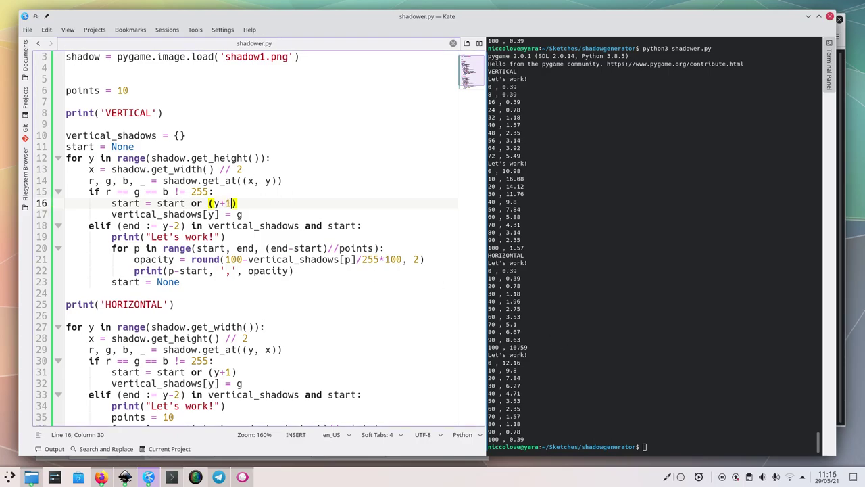
{"action": "left_click", "coordinate": [572, 293]}
{"action": "key", "text": "Up"}
{"action": "key", "text": "Return"}
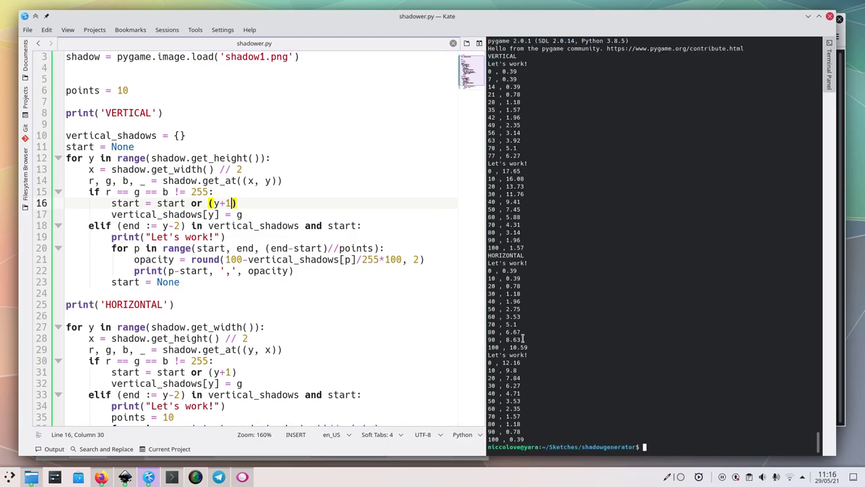
Step: Remove the +1 from the vertical loop's start value again and rerun shadower.py
{"action": "key", "text": "BackSpace"}
{"action": "key", "text": "BackSpace"}
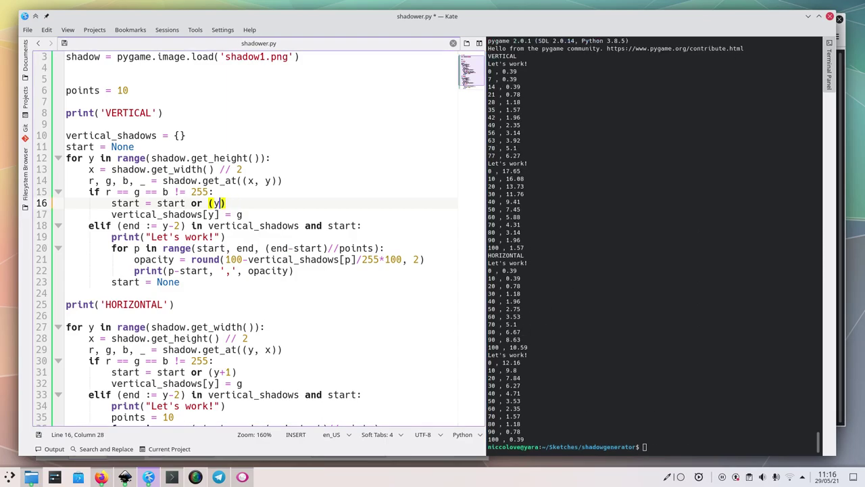
{"action": "left_click", "coordinate": [511, 292]}
{"action": "key", "text": "Up"}
{"action": "key", "text": "Return"}
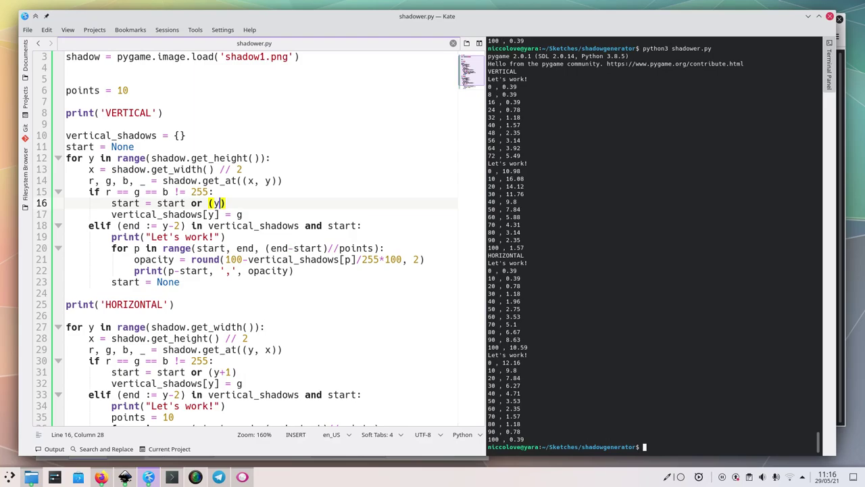
Step: Return the vertical loop's start offset to y+1, rerun shadower.py and select values in the last HORIZONTAL block of the output
{"action": "left_click", "coordinate": [216, 203]}
{"action": "type", "text": "+2"}
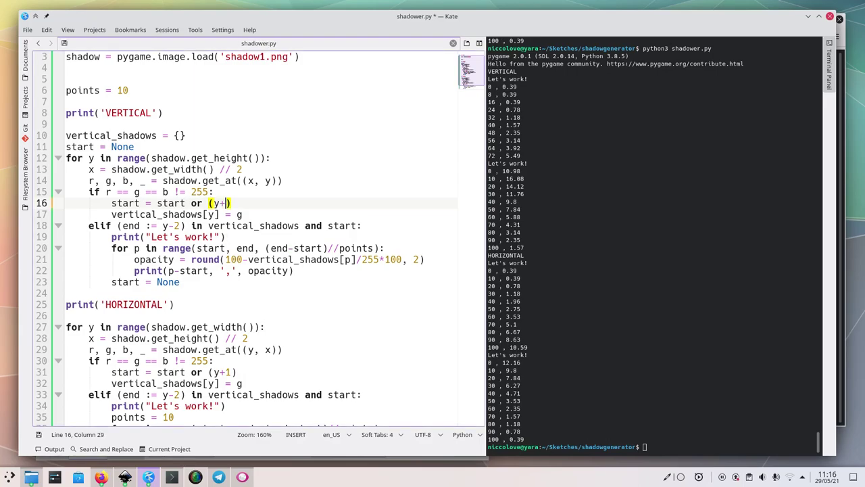
{"action": "key", "text": "BackSpace"}
{"action": "type", "text": "1"}
{"action": "left_click", "coordinate": [541, 346]}
{"action": "key", "text": "Up"}
{"action": "key", "text": "Return"}
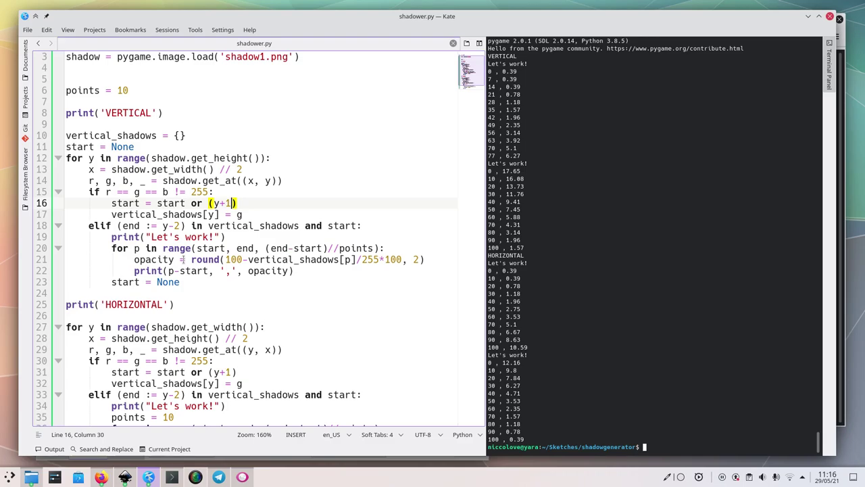
{"action": "left_click_drag", "start_coordinate": [523, 364], "coordinate": [579, 403]}
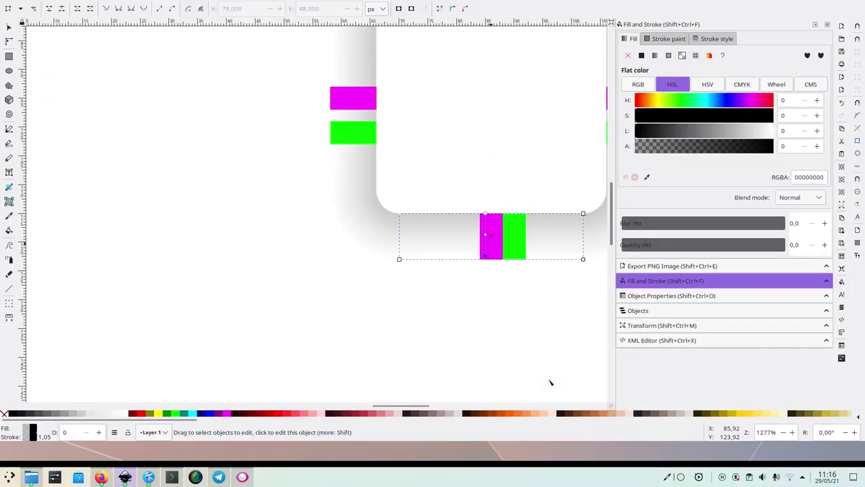
Step: Switch to background.svgz in Inkscape and bring the whole page into view
{"action": "key", "text": "super"}
{"action": "key", "text": "ctrl+F8"}
{"action": "key", "text": "Escape"}
{"action": "key", "text": "5"}
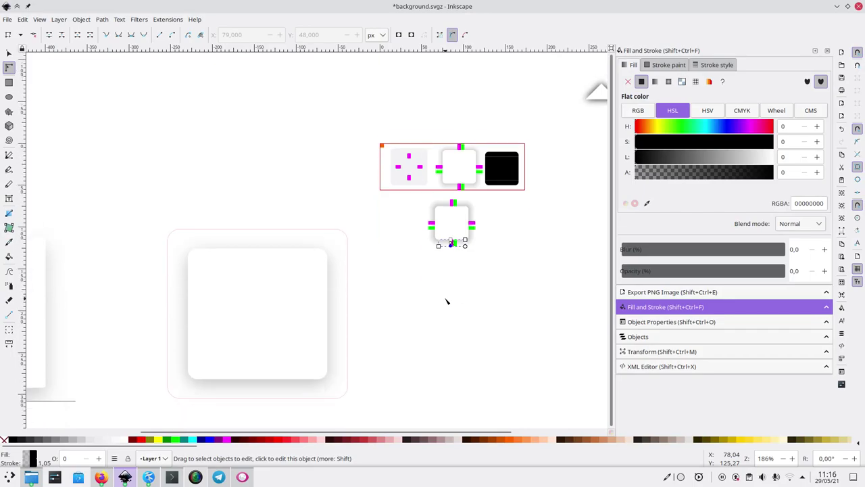
{"action": "scroll", "coordinate": [446, 301], "scroll_direction": "down", "scroll_amount": 4}
{"action": "left_click_drag", "start_coordinate": [442, 346], "coordinate": [269, 249]}
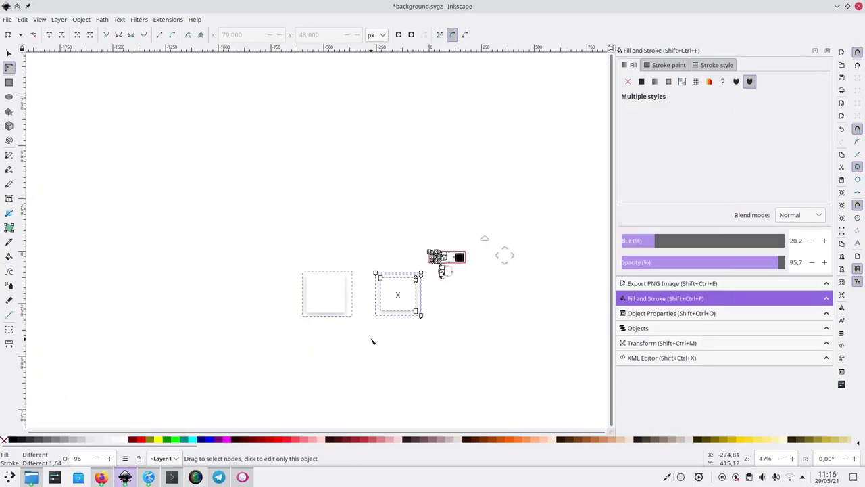
{"action": "key", "text": "1"}
{"action": "key", "text": "Escape"}
{"action": "mouse_move", "coordinate": [504, 362]}
{"action": "left_mouse_down"}
{"action": "mouse_move", "coordinate": [172, 141]}
{"action": "mouse_move", "coordinate": [150, 183]}
{"action": "left_mouse_up"}
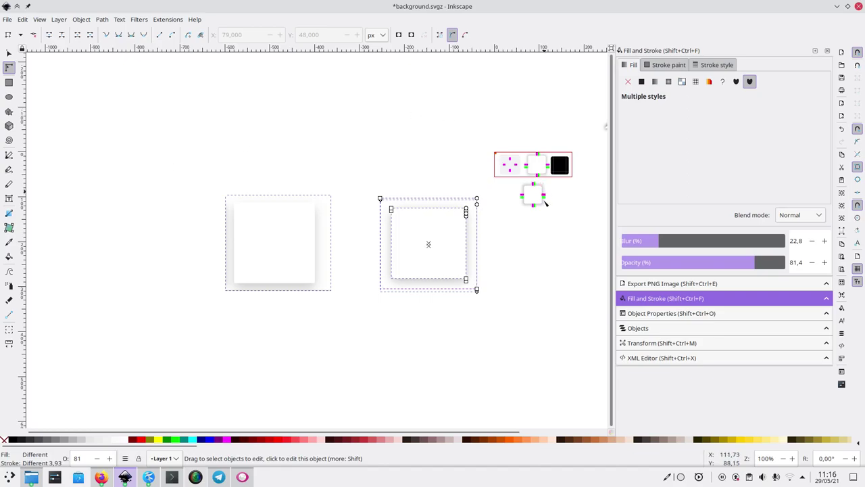
{"action": "key", "text": "Escape"}
Step: Delete the two large shadow mockups beside the page and save background.svgz
{"action": "left_click", "coordinate": [9, 53]}
{"action": "left_click_drag", "start_coordinate": [148, 147], "coordinate": [485, 319]}
{"action": "key", "text": "Delete"}
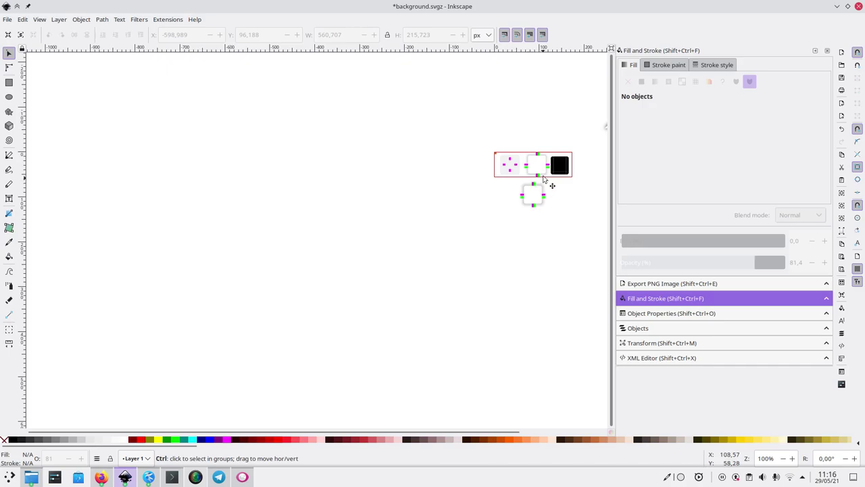
{"action": "scroll", "coordinate": [553, 160], "scroll_direction": "up", "scroll_amount": 4, "text": "ctrl"}
{"action": "key", "text": "ctrl+s"}
Step: Turn on the page grid and select the top shadow strip of the page's middle frame with the Node tool
{"action": "scroll", "coordinate": [525, 155], "scroll_direction": "up", "scroll_amount": 4, "text": "ctrl"}
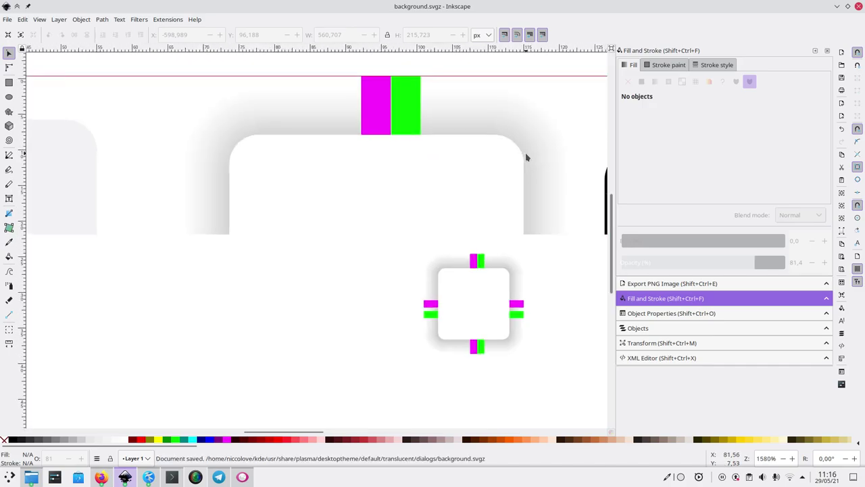
{"action": "left_click", "coordinate": [23, 21]}
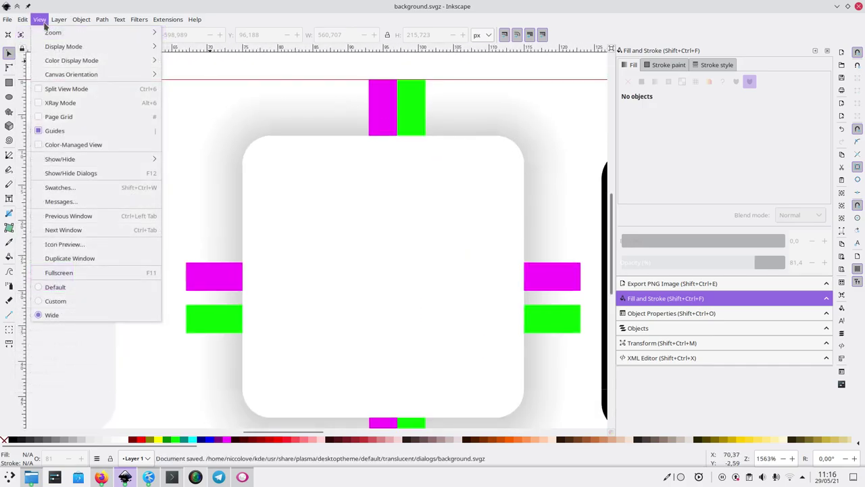
{"action": "left_click", "coordinate": [61, 117]}
{"action": "scroll", "coordinate": [264, 134], "scroll_direction": "up", "scroll_amount": 3, "text": "ctrl"}
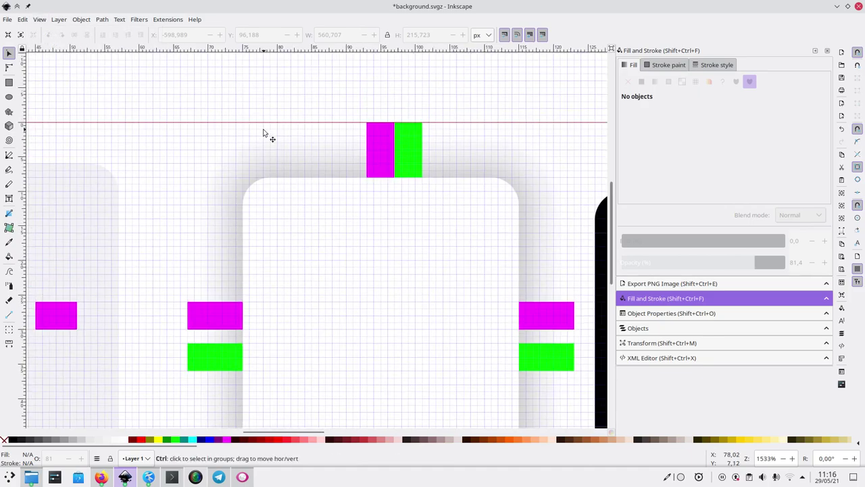
{"action": "key", "text": "n"}
{"action": "left_click", "coordinate": [324, 241]}
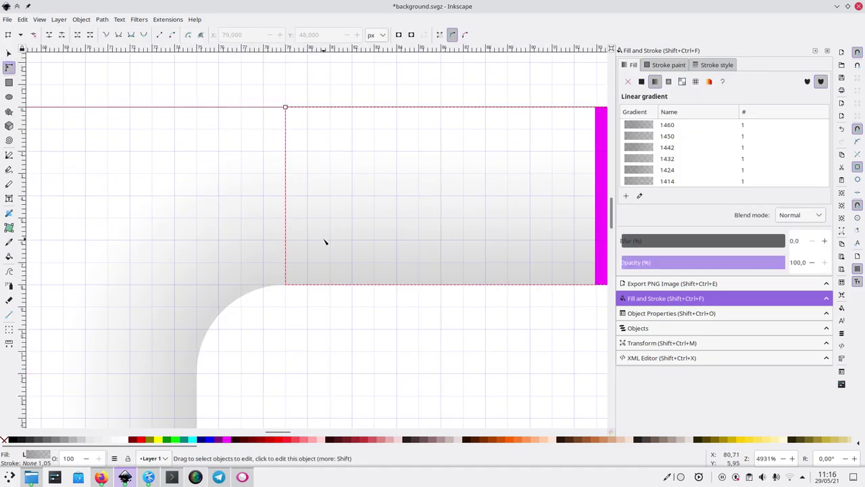
{"action": "scroll", "coordinate": [327, 241], "scroll_direction": "right", "scroll_amount": 4}
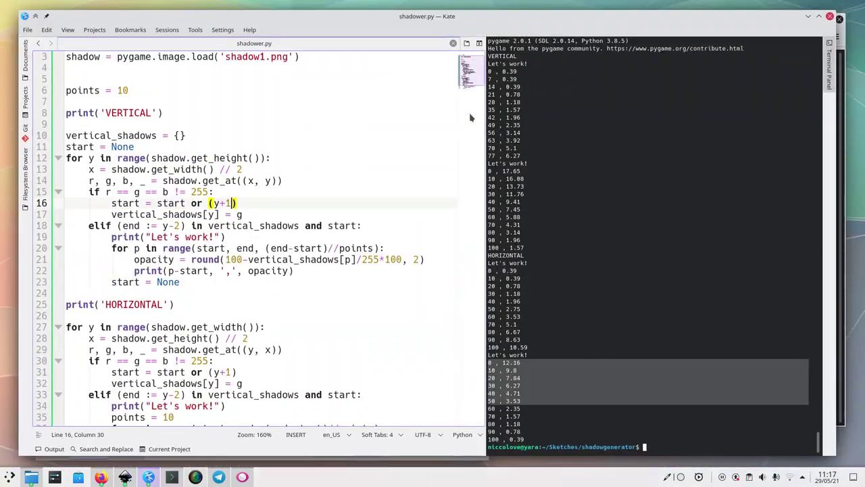
Step: Set points to 5 near the start of shadower.py in Kate and rerun the script
{"action": "left_click", "coordinate": [225, 202]}
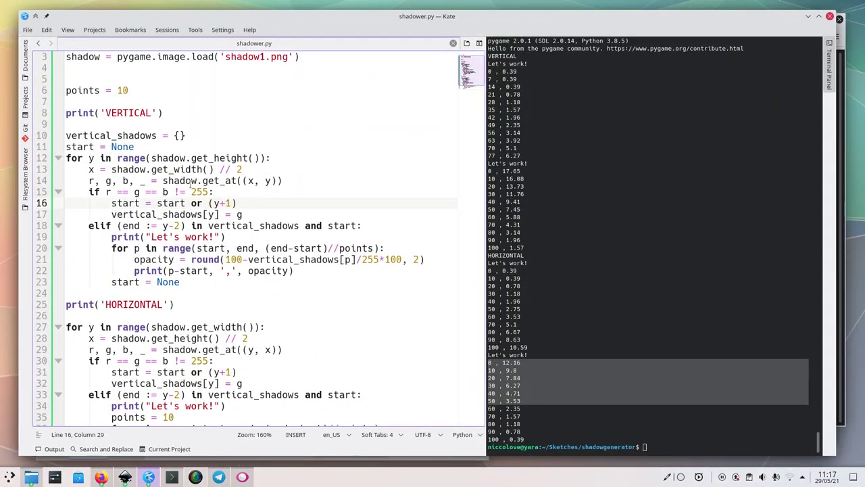
{"action": "double_click", "coordinate": [123, 90]}
{"action": "type", "text": "5"}
{"action": "left_click", "coordinate": [498, 236]}
{"action": "key", "text": "Up"}
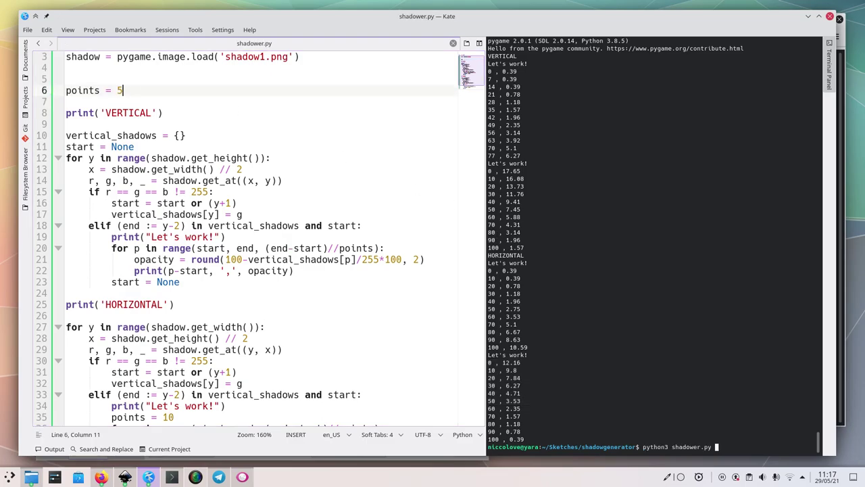
{"action": "key", "text": "Return"}
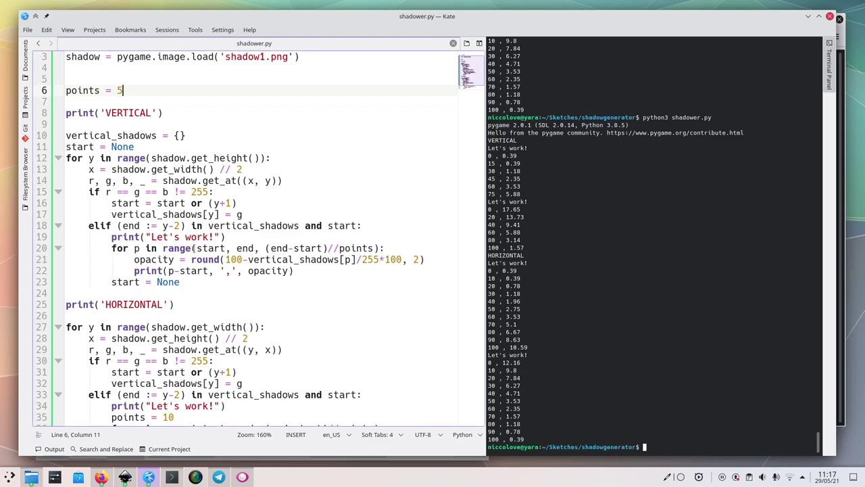
Step: Delete the line points = 10 from the horizontal loop and rerun shadower.py
{"action": "scroll", "coordinate": [194, 249], "scroll_direction": "down", "scroll_amount": 2}
{"action": "left_click_drag", "start_coordinate": [197, 368], "coordinate": [226, 363]}
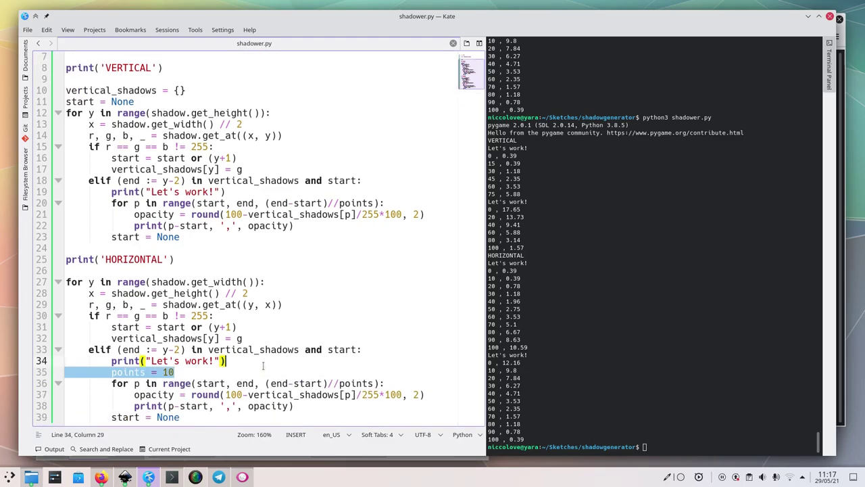
{"action": "key", "text": "BackSpace"}
{"action": "left_click", "coordinate": [703, 375]}
{"action": "key", "text": "Up"}
{"action": "key", "text": "Return"}
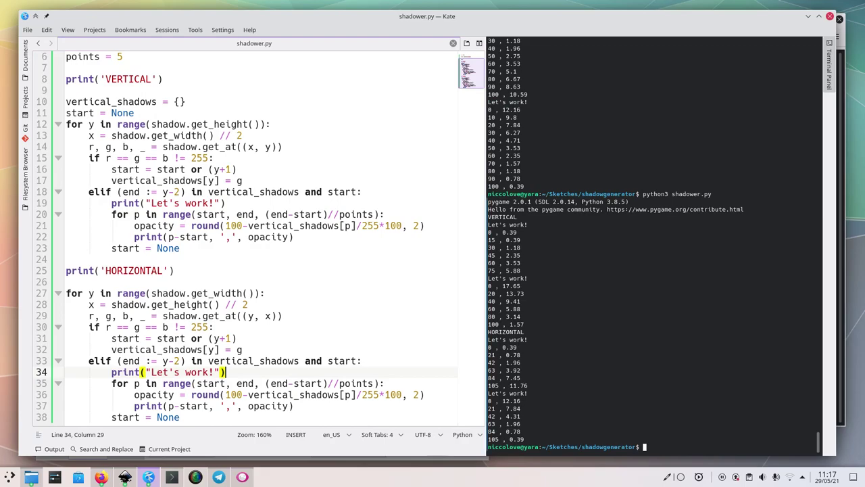
Step: Select the first block of HORIZONTAL values in the terminal output, then switch back to the top shadow gradient in Inkscape
{"action": "left_click_drag", "start_coordinate": [519, 346], "coordinate": [489, 400]}
{"action": "left_click", "coordinate": [525, 387]}
{"action": "left_click", "coordinate": [535, 436]}
{"action": "key", "text": "ctrl+F8"}
{"action": "key", "text": "ctrl+F8"}
{"action": "key", "text": "ctrl+F2"}
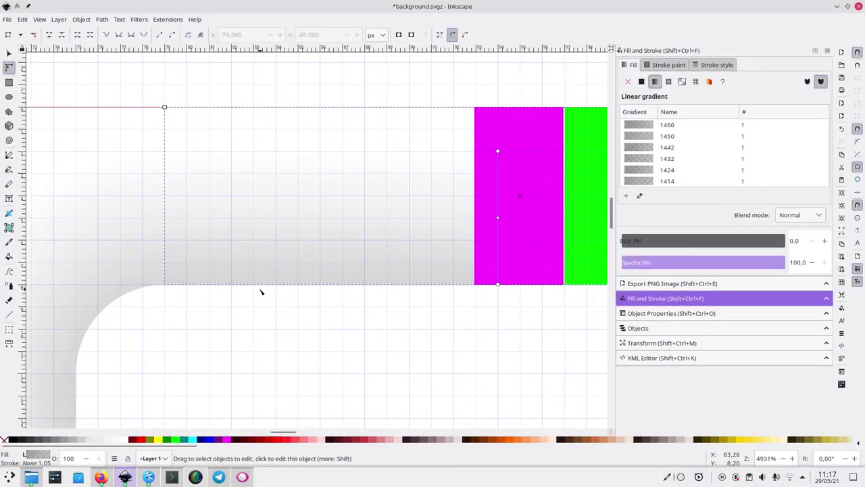
Step: Try to stretch the left shadow strip's gradient out to x = 64, with its middle stop at x = 66
{"action": "scroll", "coordinate": [260, 292], "scroll_direction": "down", "scroll_amount": 5}
{"action": "scroll", "coordinate": [233, 273], "scroll_direction": "up", "scroll_amount": 7}
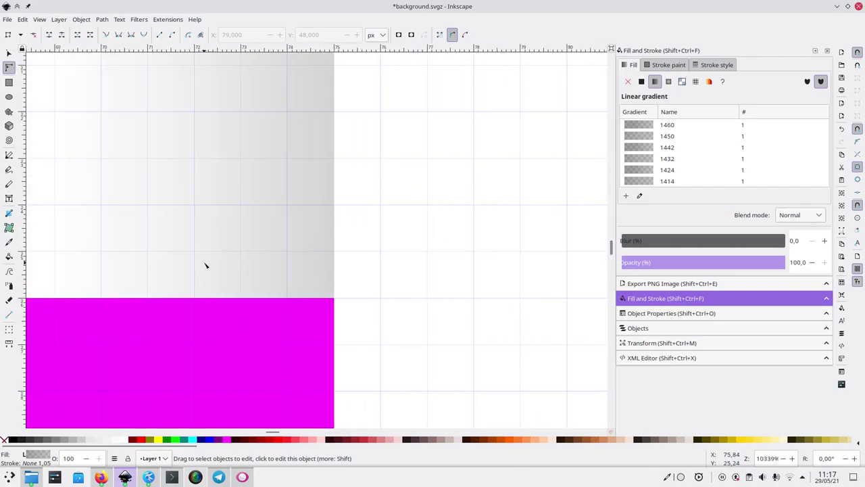
{"action": "scroll", "coordinate": [240, 230], "scroll_direction": "left", "scroll_amount": 3}
{"action": "scroll", "coordinate": [240, 230], "scroll_direction": "down", "scroll_amount": 2}
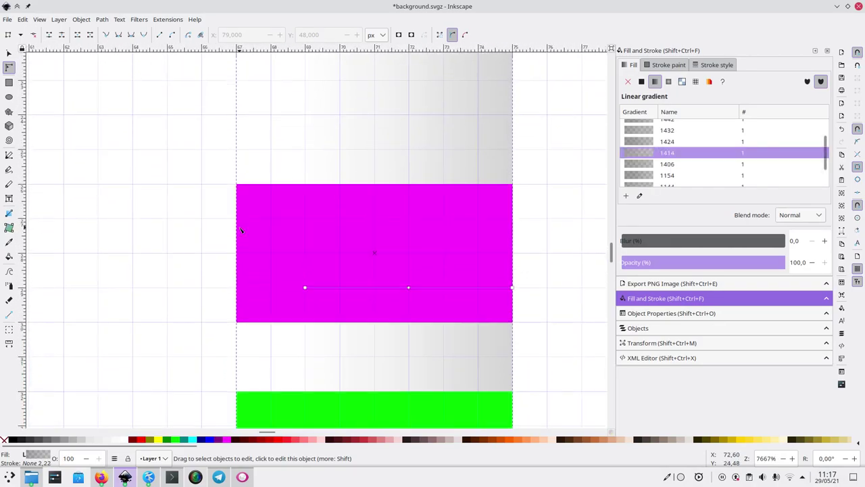
{"action": "left_click_drag", "start_coordinate": [304, 293], "coordinate": [131, 291]}
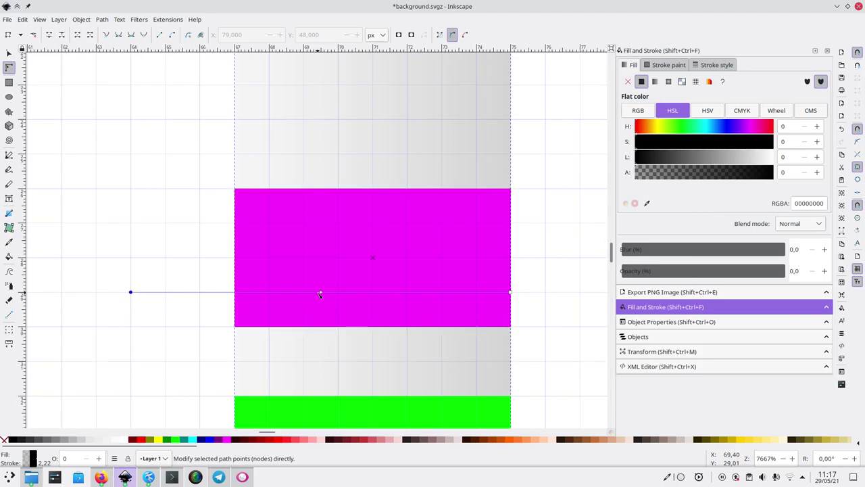
{"action": "left_click_drag", "start_coordinate": [322, 294], "coordinate": [197, 297]}
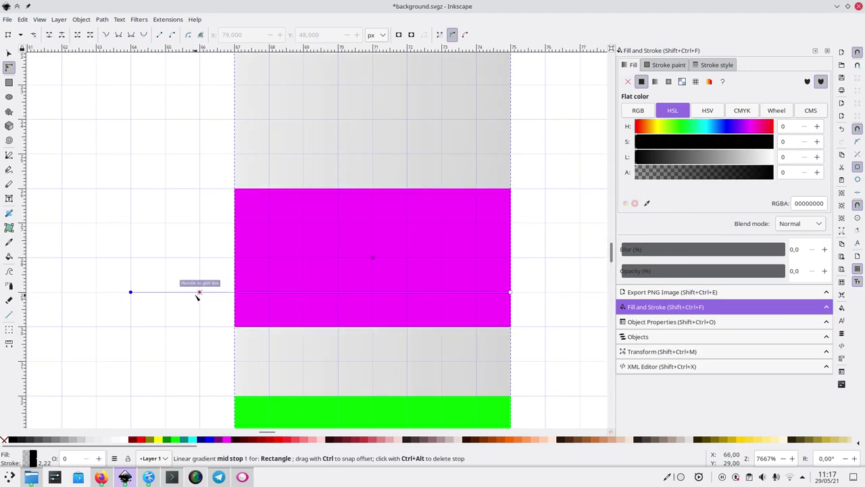
{"action": "left_click", "coordinate": [270, 296]}
{"action": "left_click", "coordinate": [223, 289]}
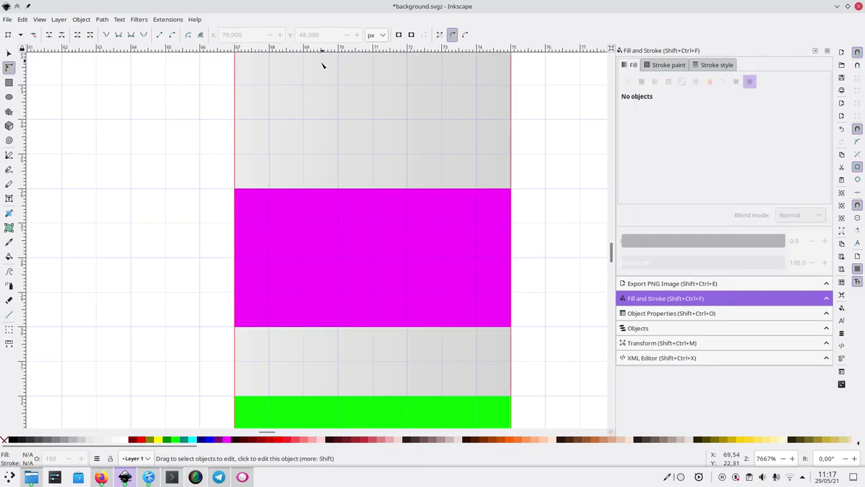
Step: Reselect the left shadow strip and move its gradient's transparent end to the strip's outer edge at x = 67
{"action": "left_click", "coordinate": [321, 96]}
{"action": "scroll", "coordinate": [290, 160], "scroll_direction": "down", "scroll_amount": 8}
{"action": "scroll", "coordinate": [276, 257], "scroll_direction": "up", "scroll_amount": 6}
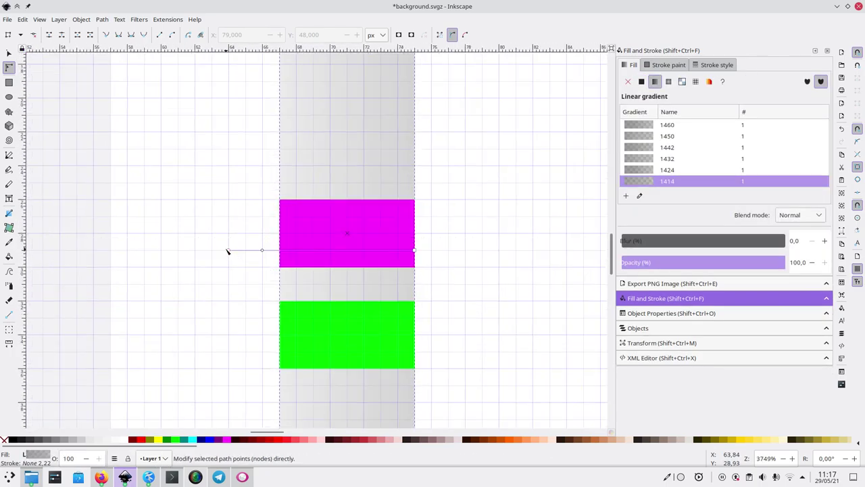
{"action": "left_click_drag", "start_coordinate": [228, 250], "coordinate": [286, 252]}
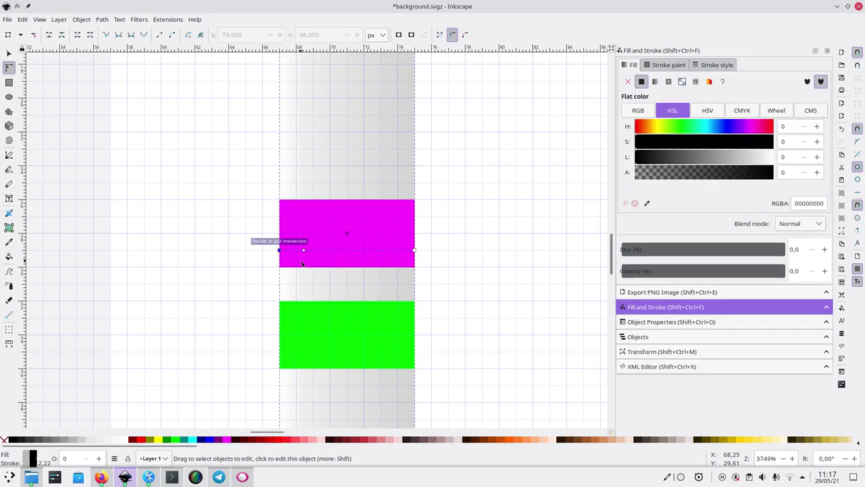
{"action": "scroll", "coordinate": [301, 263], "scroll_direction": "up", "scroll_amount": 2}
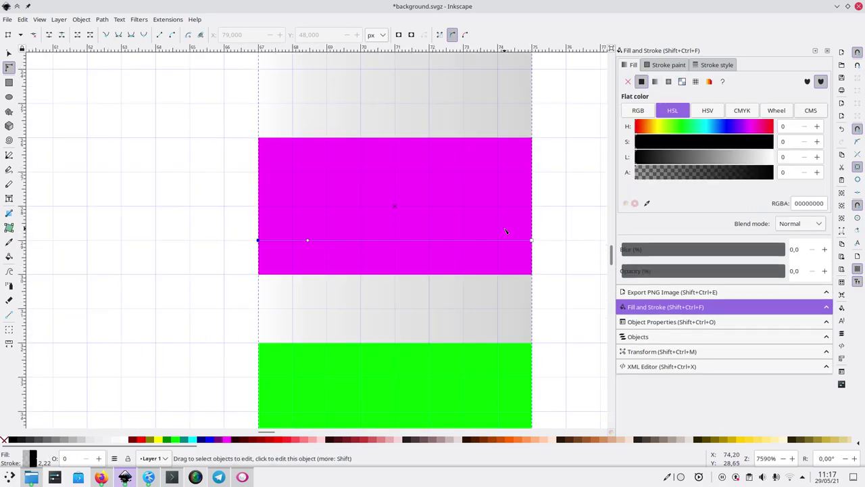
Step: Compare the shadow gradients of the left and top strips where they meet the frame's rounded corner
{"action": "scroll", "coordinate": [510, 228], "scroll_direction": "up", "scroll_amount": 2}
{"action": "scroll", "coordinate": [506, 231], "scroll_direction": "down", "scroll_amount": 3}
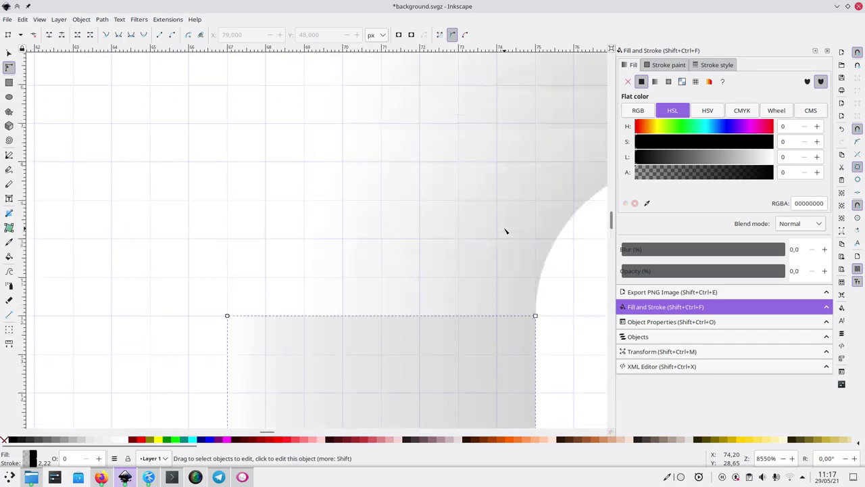
{"action": "scroll", "coordinate": [505, 231], "scroll_direction": "right", "scroll_amount": 5}
{"action": "scroll", "coordinate": [505, 231], "scroll_direction": "up", "scroll_amount": 1}
{"action": "left_click", "coordinate": [486, 239]}
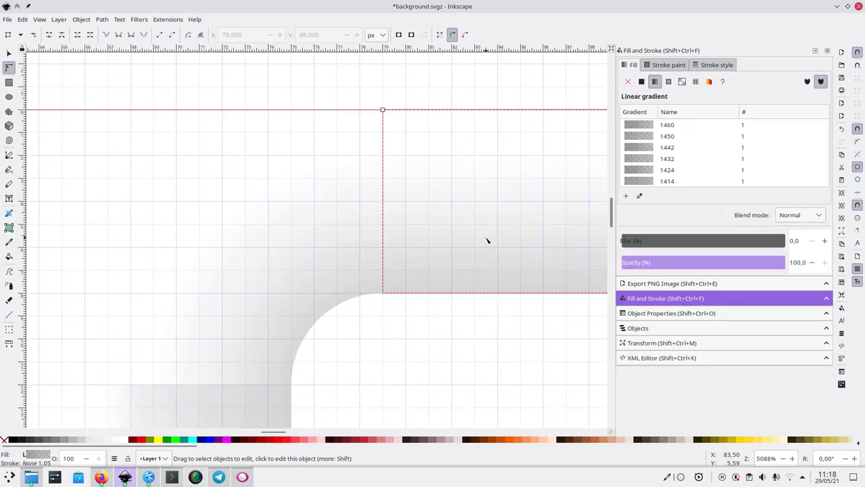
{"action": "left_click", "coordinate": [225, 398]}
{"action": "left_click", "coordinate": [474, 160]}
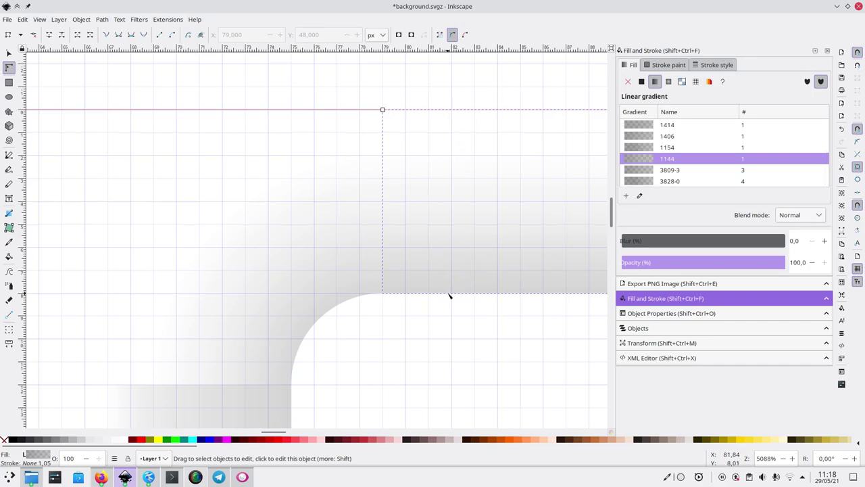
{"action": "scroll", "coordinate": [297, 337], "scroll_direction": "down", "scroll_amount": 3}
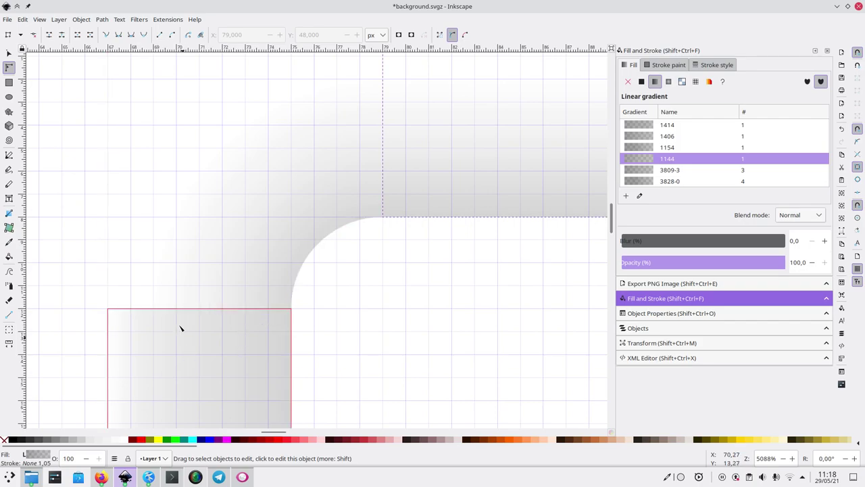
{"action": "key", "text": "Delete"}
{"action": "scroll", "coordinate": [212, 280], "scroll_direction": "down", "scroll_amount": 2}
{"action": "left_click", "coordinate": [210, 270]}
{"action": "left_click", "coordinate": [202, 219]}
{"action": "scroll", "coordinate": [201, 219], "scroll_direction": "up", "scroll_amount": 4}
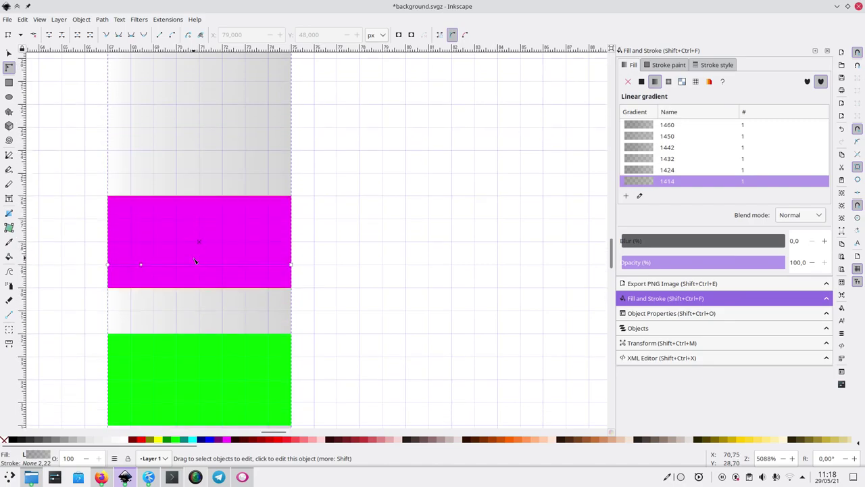
{"action": "scroll", "coordinate": [200, 220], "scroll_direction": "up", "scroll_amount": 3}
{"action": "scroll", "coordinate": [523, 232], "scroll_direction": "left", "scroll_amount": 5}
{"action": "left_click", "coordinate": [639, 196]}
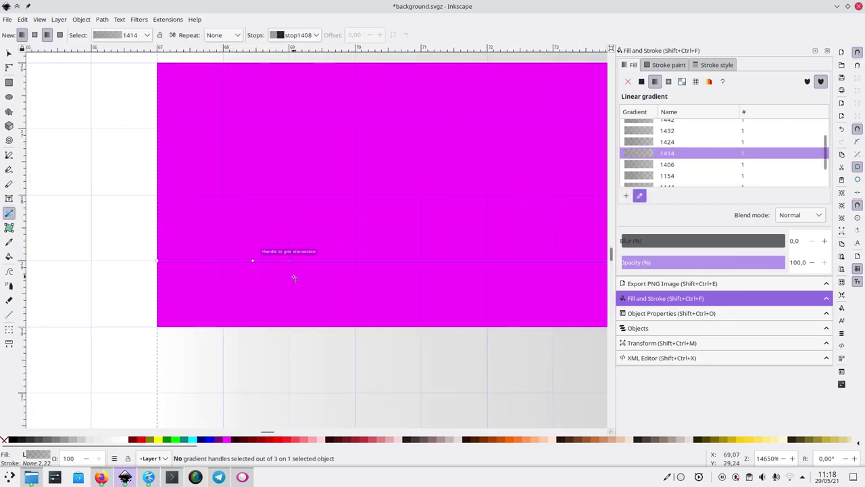
{"action": "scroll", "coordinate": [294, 278], "scroll_direction": "down", "scroll_amount": 3}
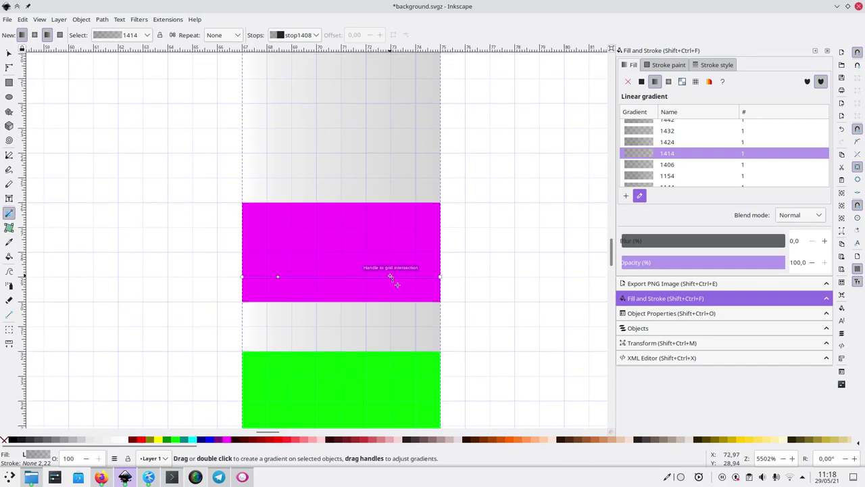
{"action": "key", "text": "Delete"}
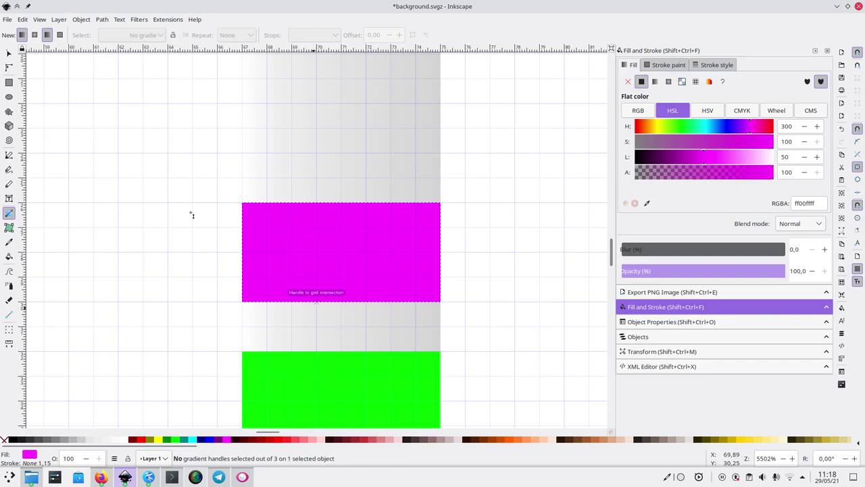
Step: Reselect the left shadow strip and move both gradient ends down to y = 31, between the magenta and green rectangles
{"action": "left_click", "coordinate": [8, 53]}
{"action": "left_click", "coordinate": [234, 111]}
{"action": "left_click", "coordinate": [292, 140]}
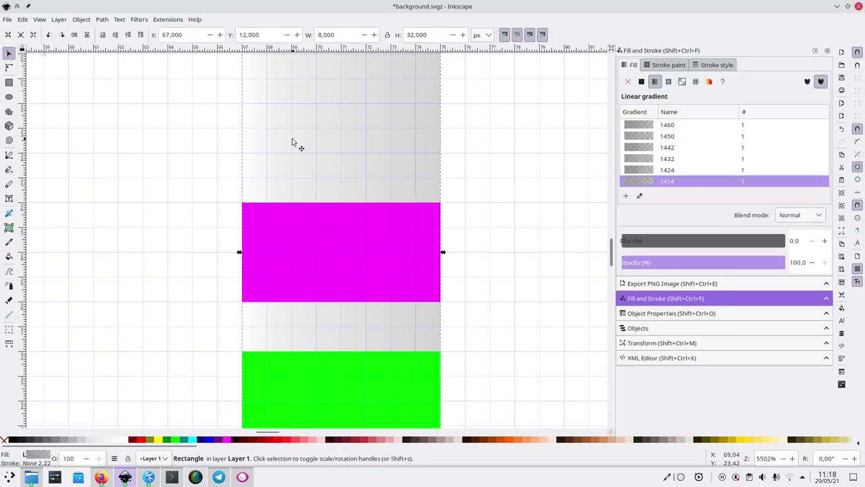
{"action": "left_click", "coordinate": [8, 69]}
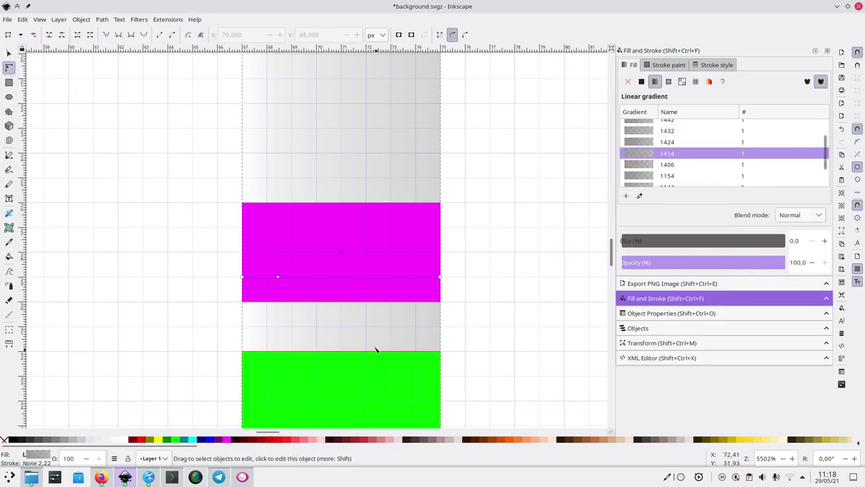
{"action": "scroll", "coordinate": [381, 316], "scroll_direction": "up", "scroll_amount": 2}
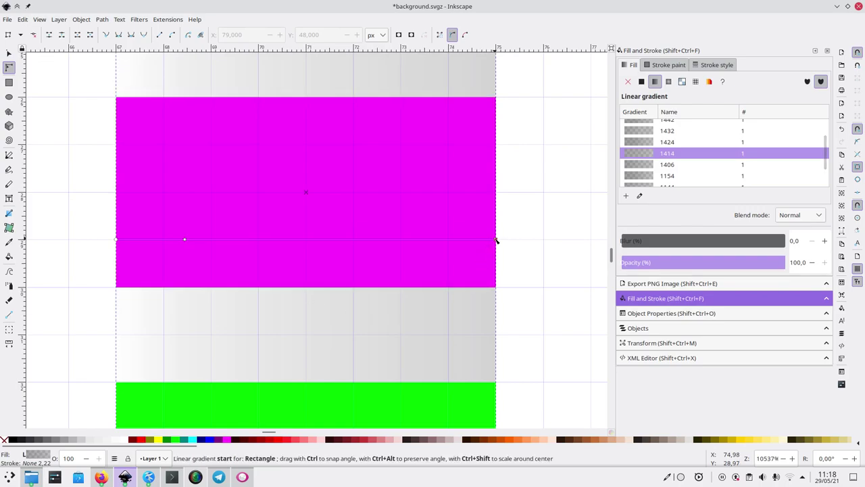
{"action": "left_click_drag", "start_coordinate": [495, 238], "coordinate": [495, 333]}
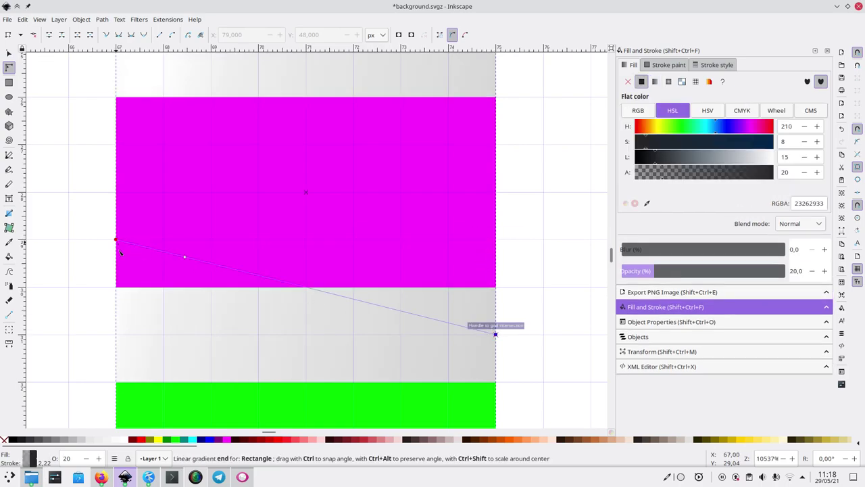
{"action": "left_click_drag", "start_coordinate": [115, 238], "coordinate": [116, 334]}
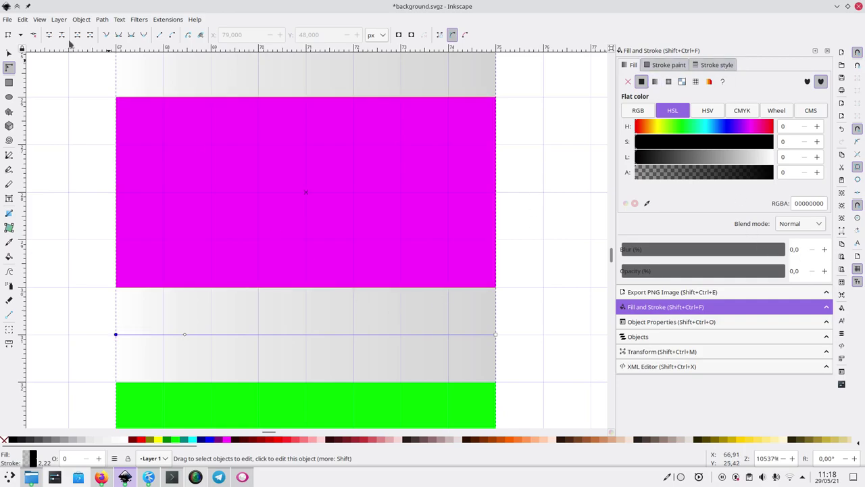
Step: Add two gradient stops to the left shadow strip with the Gradient tool, near x = 73 and x = 71
{"action": "left_click", "coordinate": [8, 56]}
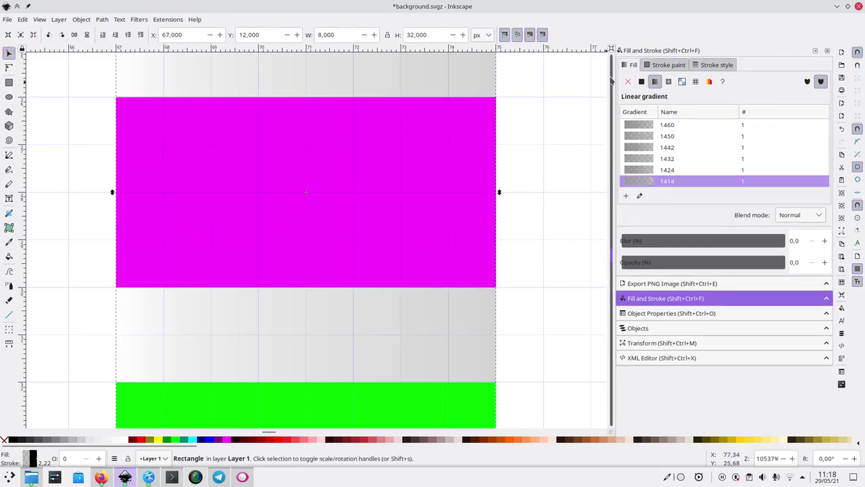
{"action": "left_click", "coordinate": [640, 196]}
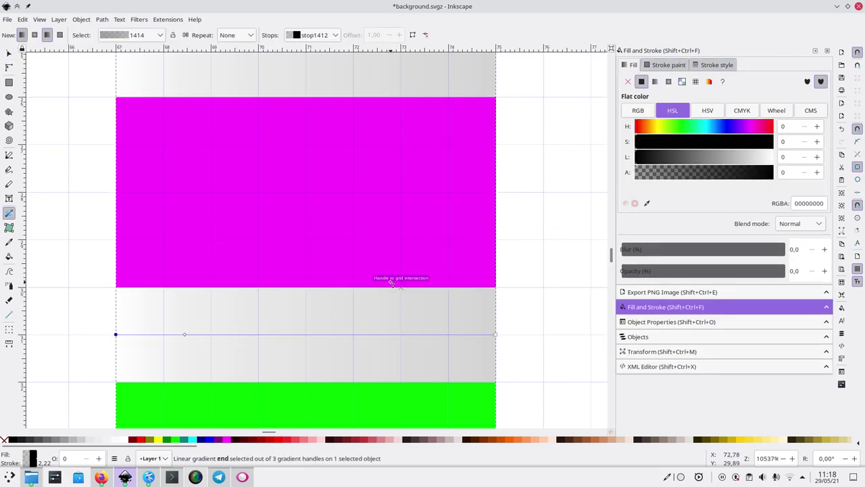
{"action": "double_click", "coordinate": [400, 335]}
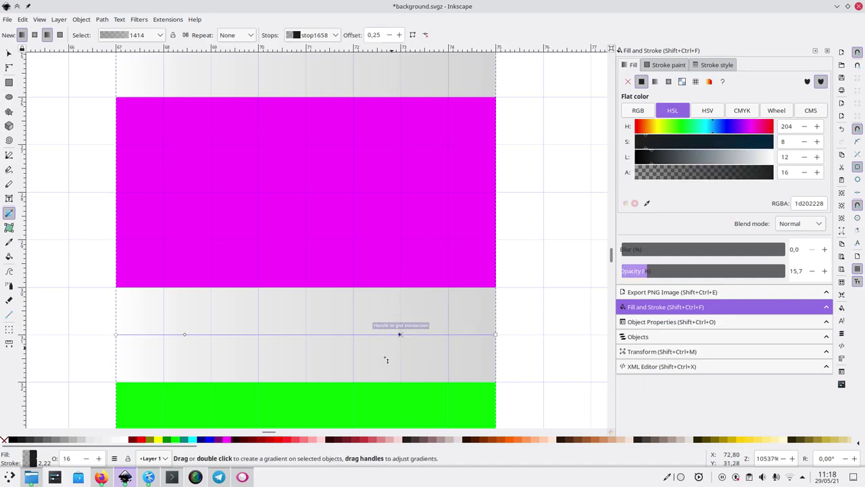
{"action": "double_click", "coordinate": [307, 335]}
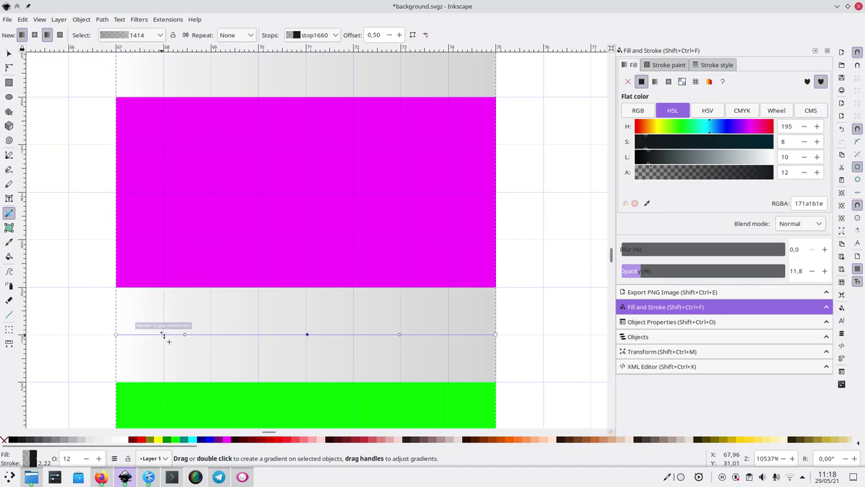
Step: Snap the left strip's three intermediate gradient stops to the grid lines at x = 69, 71 and 73
{"action": "scroll", "coordinate": [99, 350], "scroll_direction": "down", "scroll_amount": 4}
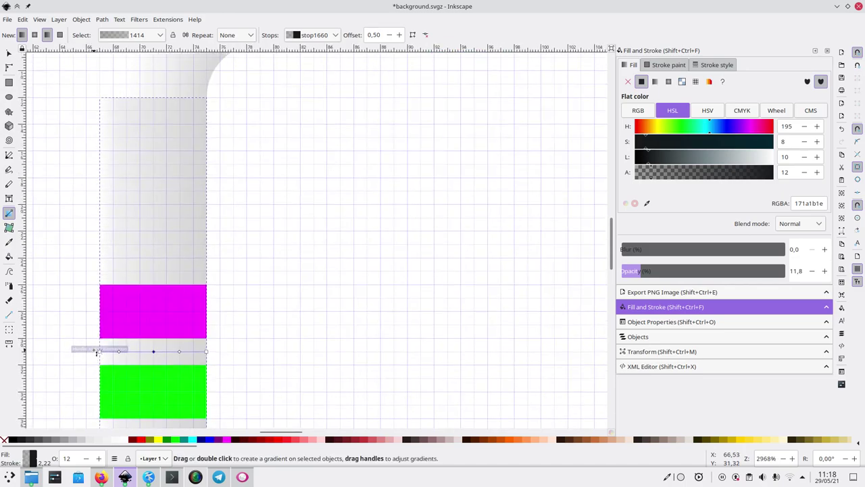
{"action": "scroll", "coordinate": [99, 345], "scroll_direction": "up", "scroll_amount": 4}
{"action": "scroll", "coordinate": [95, 347], "scroll_direction": "up", "scroll_amount": 3}
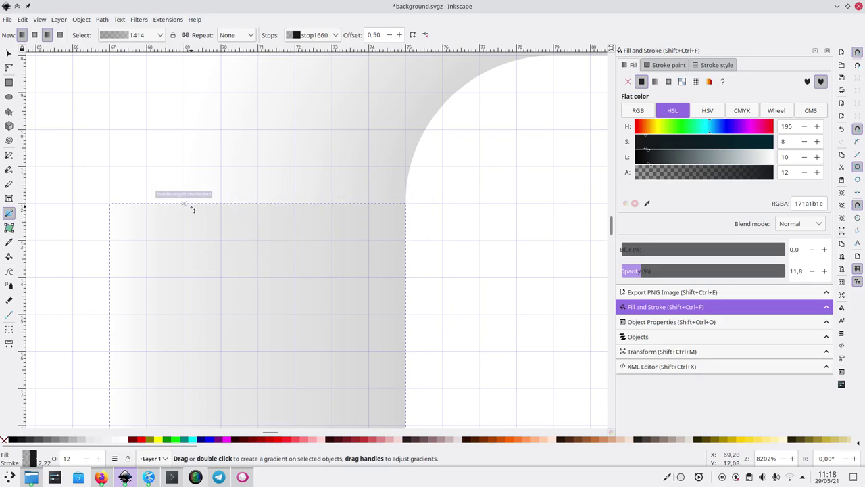
{"action": "scroll", "coordinate": [118, 213], "scroll_direction": "down", "scroll_amount": 5}
{"action": "scroll", "coordinate": [118, 213], "scroll_direction": "down", "scroll_amount": 10}
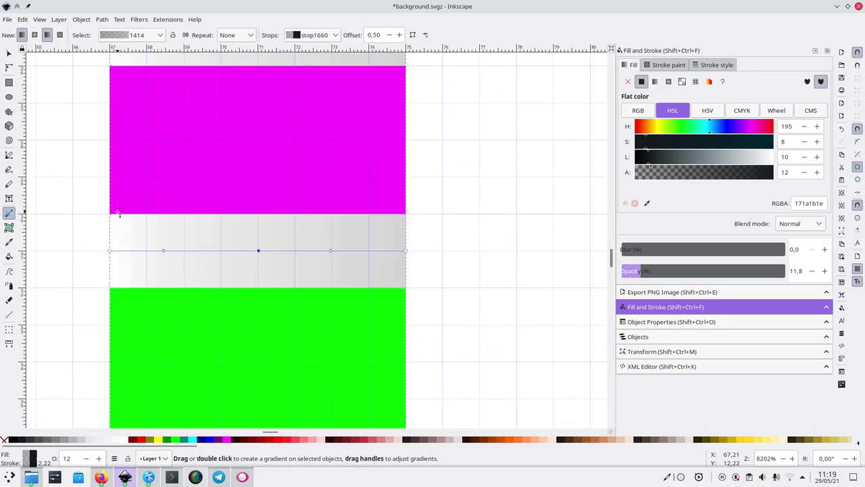
{"action": "scroll", "coordinate": [105, 203], "scroll_direction": "up", "scroll_amount": 1}
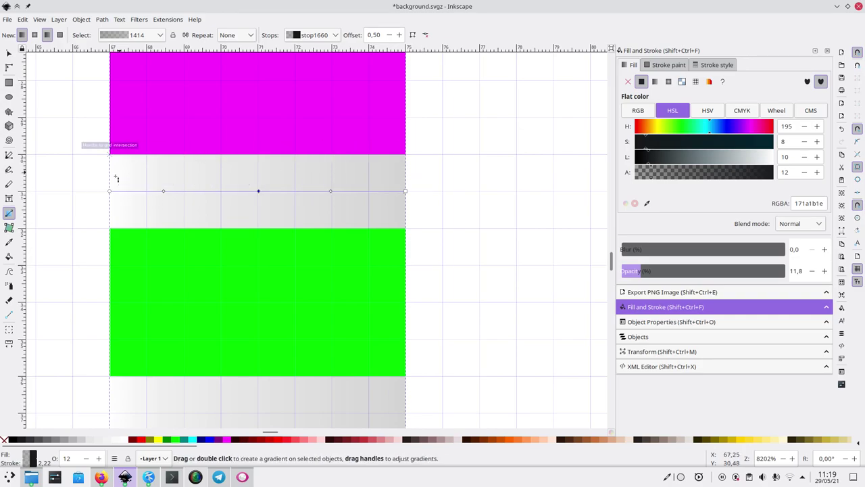
{"action": "left_click", "coordinate": [8, 68]}
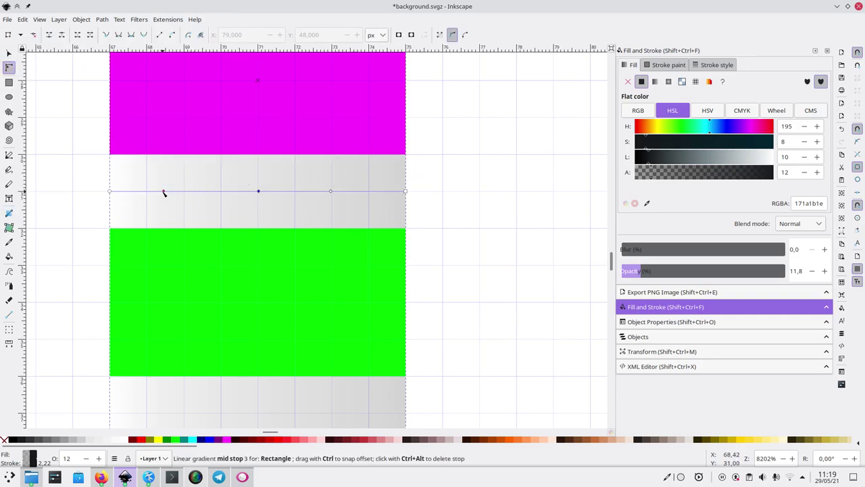
{"action": "left_click", "coordinate": [188, 195]}
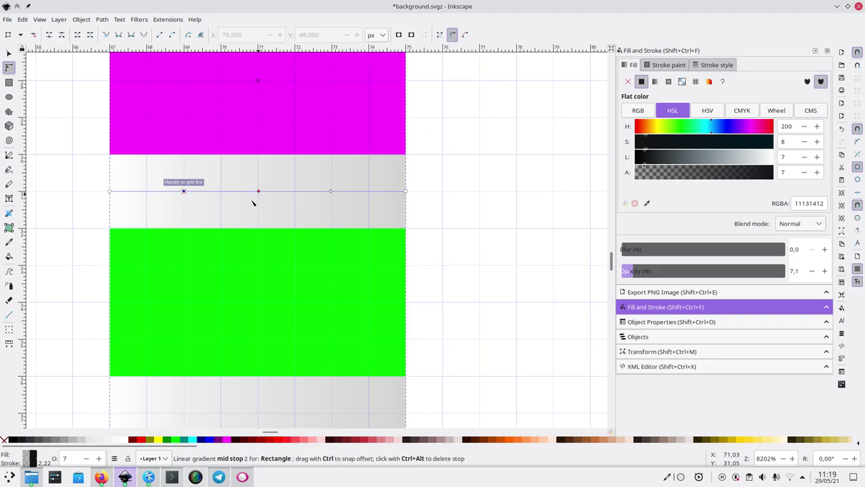
{"action": "left_click", "coordinate": [258, 192]}
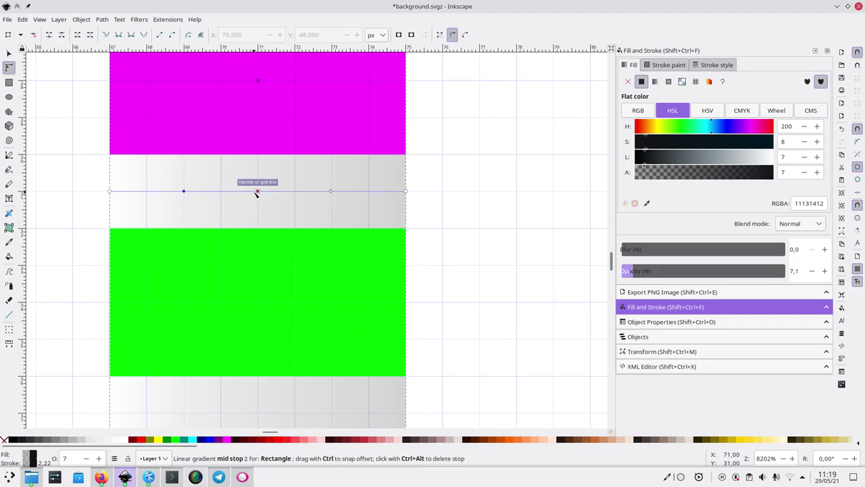
{"action": "left_click", "coordinate": [331, 192]}
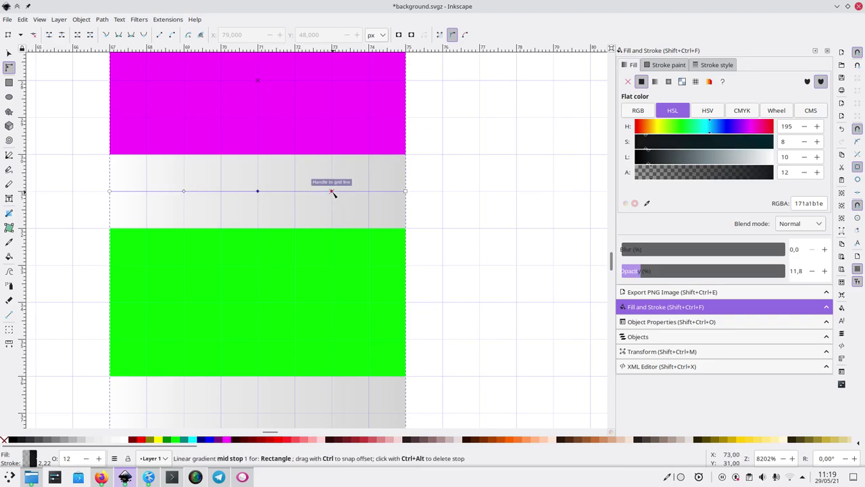
Step: Set the opacity of the left strip's gradient stops to 12.2 % at x = 75 and 7.8 % at x = 73
{"action": "left_click", "coordinate": [405, 192]}
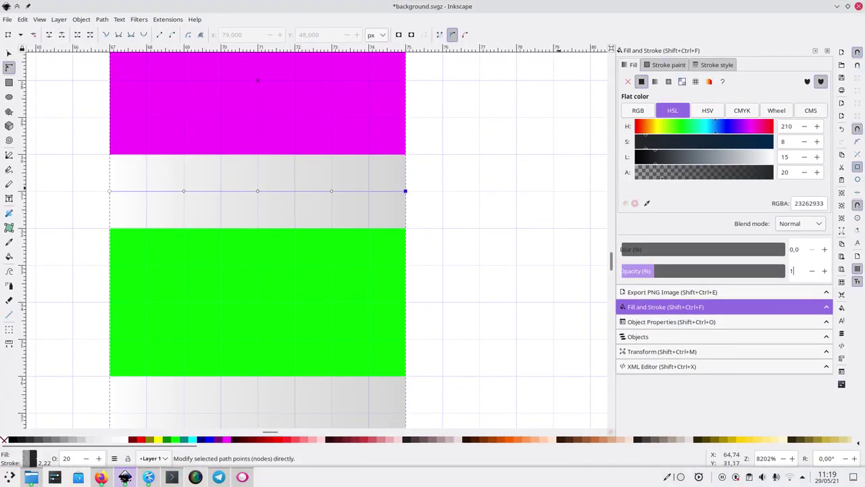
{"action": "key", "text": "Return"}
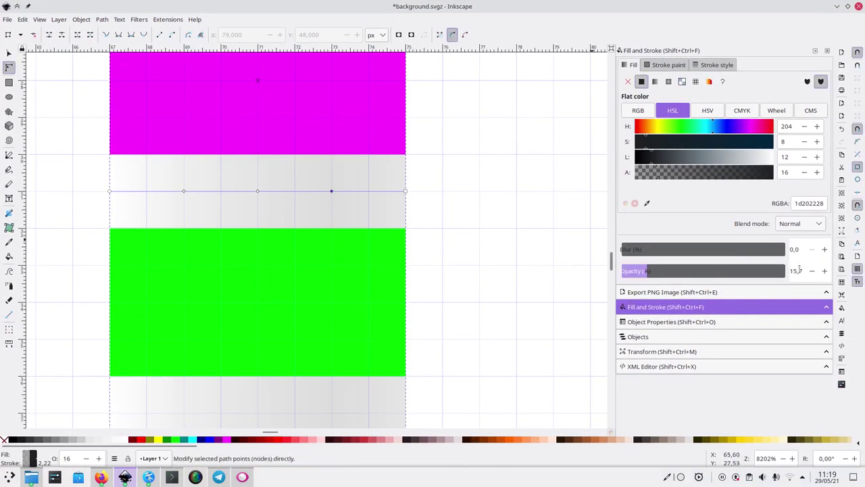
{"action": "double_click", "coordinate": [796, 270]}
{"action": "type", "text": "78"}
{"action": "key", "text": "Return"}
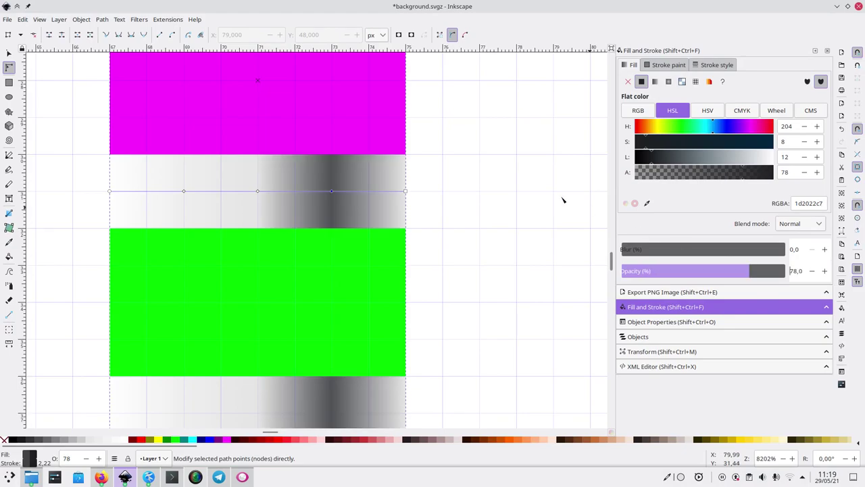
{"action": "key", "text": "BackSpace"}
{"action": "type", "text": "7,8"}
{"action": "key", "text": "Return"}
Step: Set the opacity of the stop at x = 71 to 4.3 %, following the horizontal values in the shadower.py output
{"action": "left_click", "coordinate": [257, 191]}
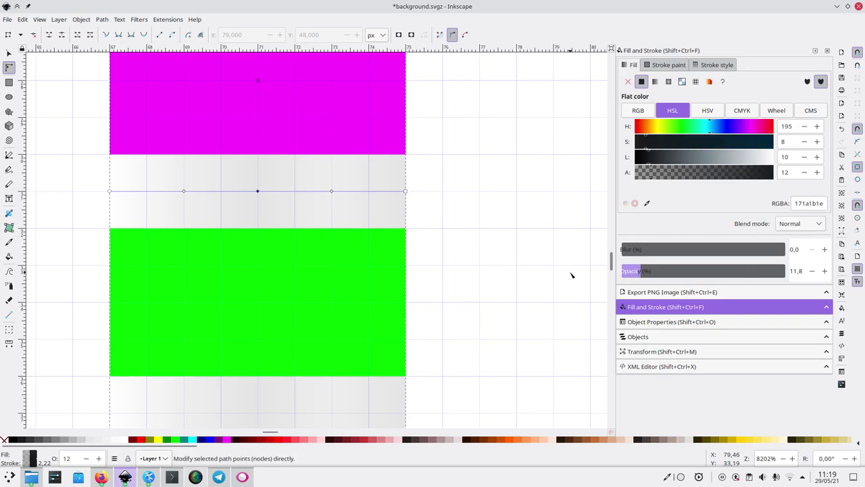
{"action": "key", "text": "alt+Tab"}
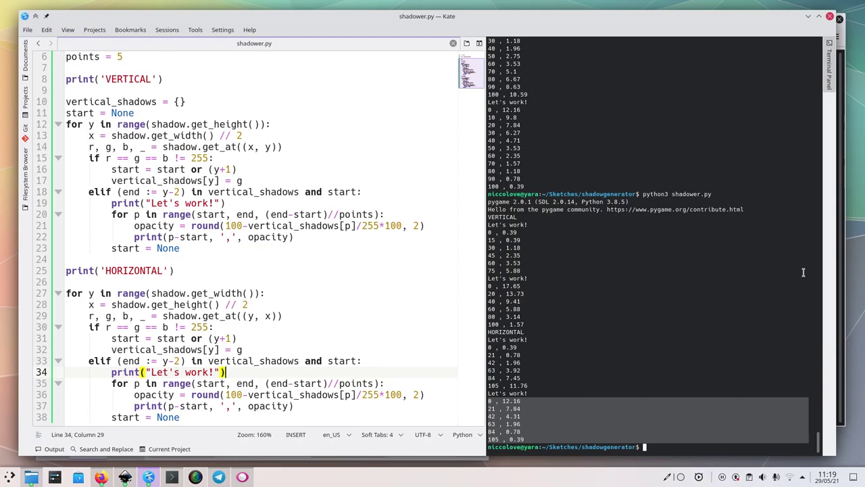
{"action": "key", "text": "alt+Tab"}
{"action": "type", "text": "4"}
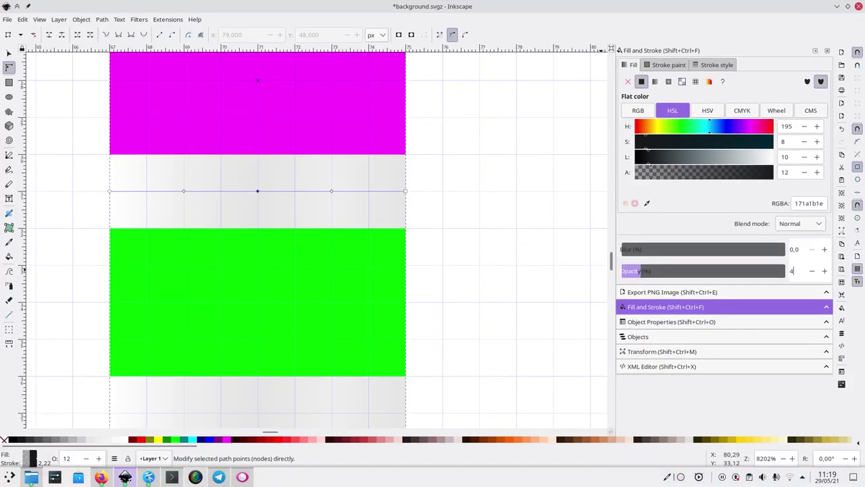
{"action": "type", "text": ",3"}
{"action": "key", "text": "Return"}
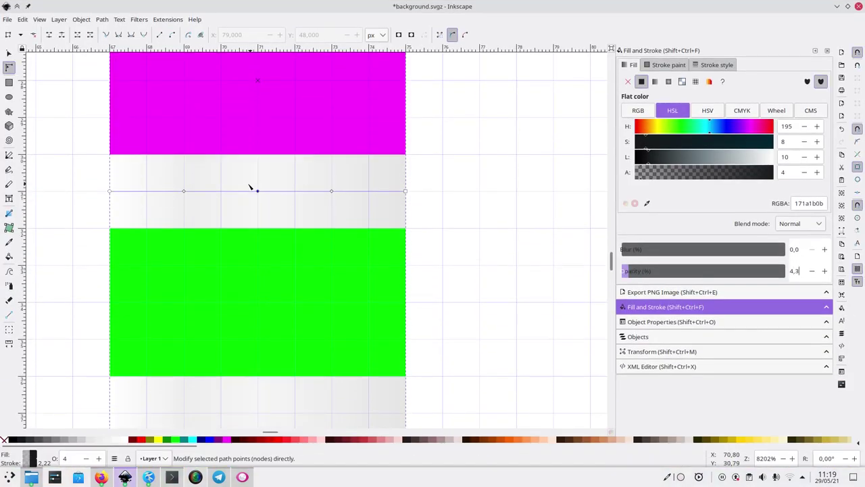
Step: Set the stop at x = 69 to its opacity from the shadower.py output and the end stop at x = 67 to 0.4 %
{"action": "left_click", "coordinate": [183, 191]}
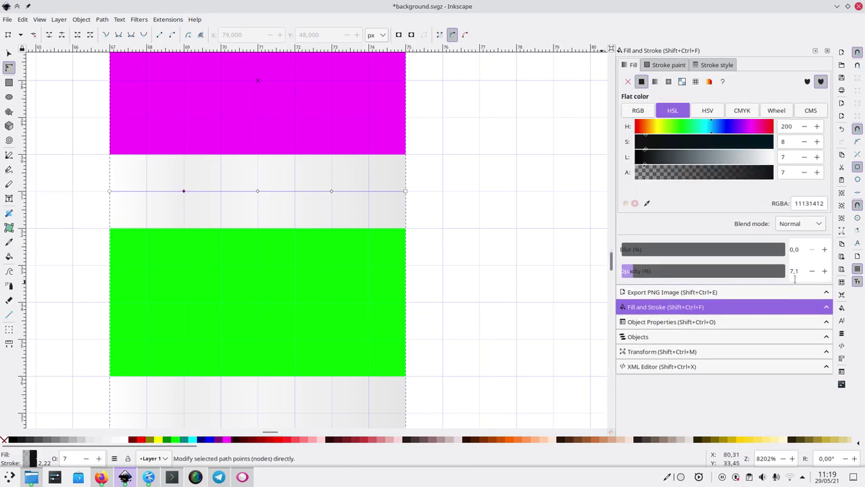
{"action": "key", "text": "alt+Tab"}
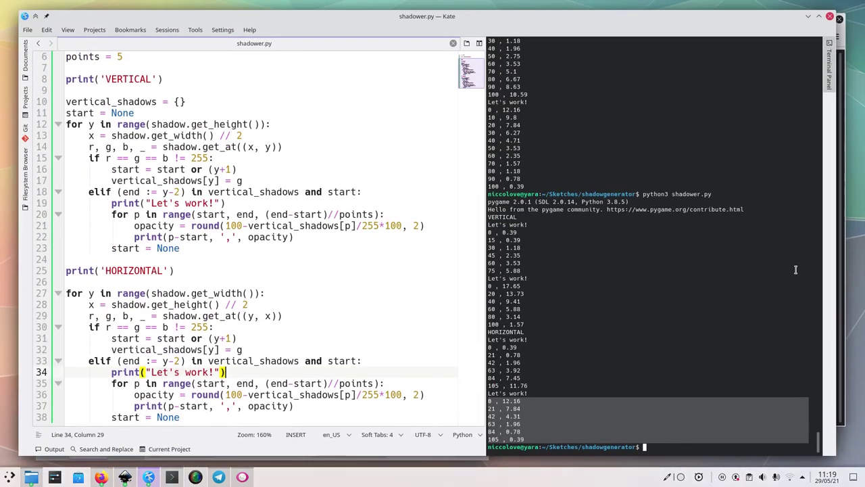
{"action": "key", "text": "alt+Tab"}
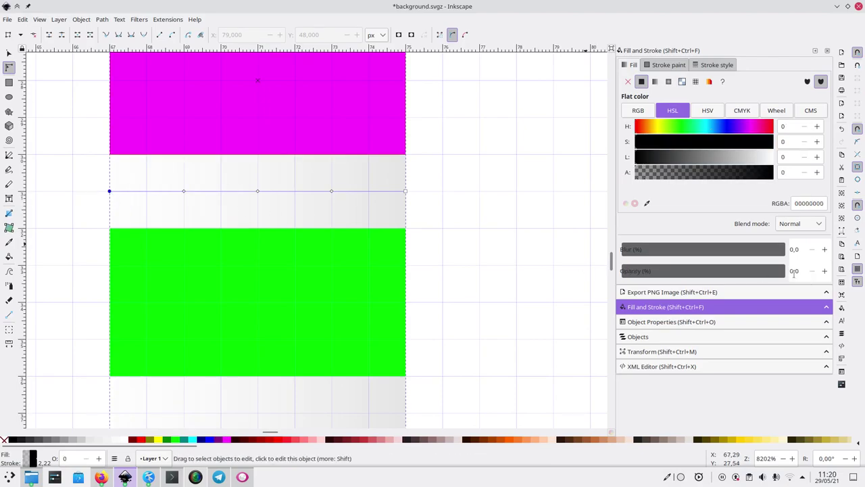
{"action": "key", "text": "alt+Tab"}
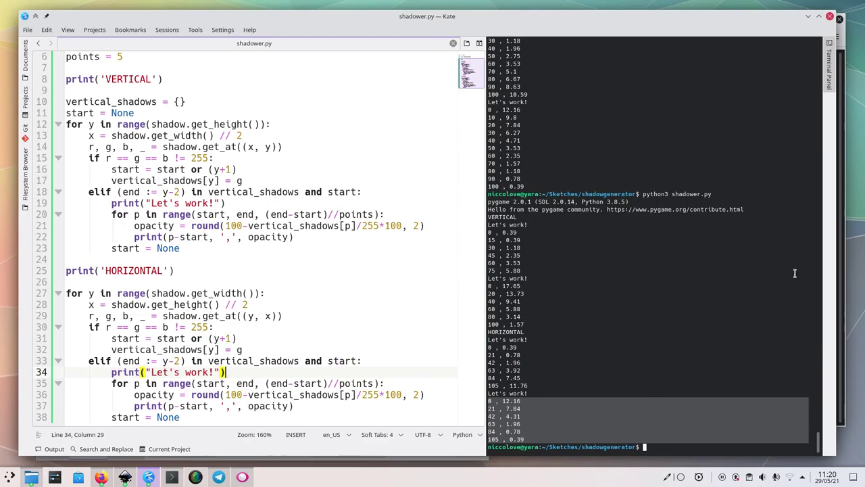
{"action": "key", "text": "alt+Tab"}
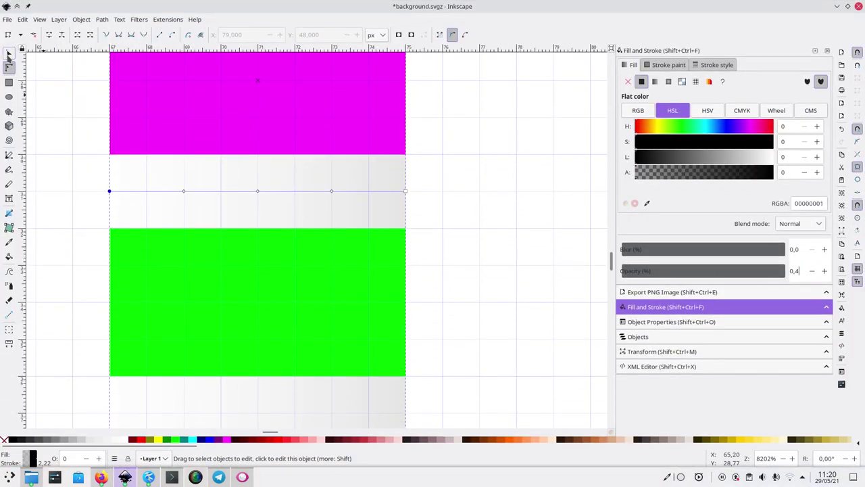
{"action": "left_click", "coordinate": [9, 54]}
{"action": "key", "text": "Delete"}
{"action": "scroll", "coordinate": [145, 139], "scroll_direction": "down", "scroll_amount": 4, "text": "ctrl"}
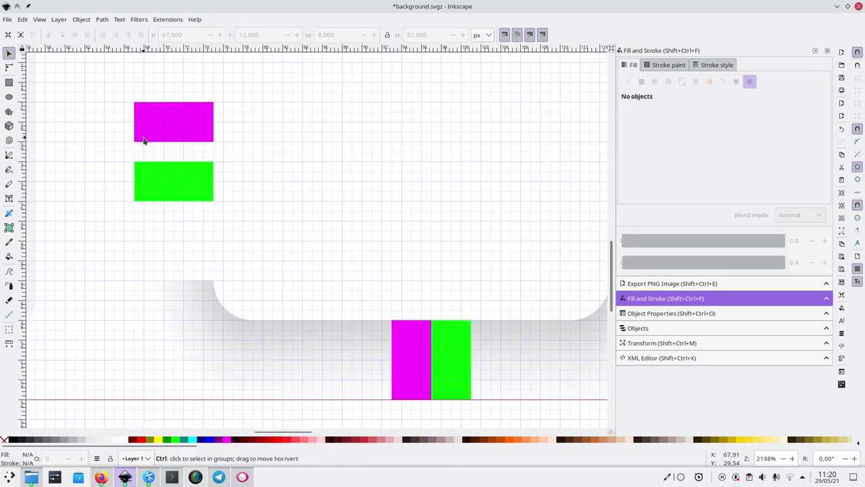
Step: Reselect the left shadow strip with the Node tool and try raising its gradient stop at x = 75 to 100 % opacity
{"action": "scroll", "coordinate": [143, 145], "scroll_direction": "up", "scroll_amount": 2, "text": "ctrl"}
{"action": "left_click", "coordinate": [9, 68]}
{"action": "left_click", "coordinate": [180, 152]}
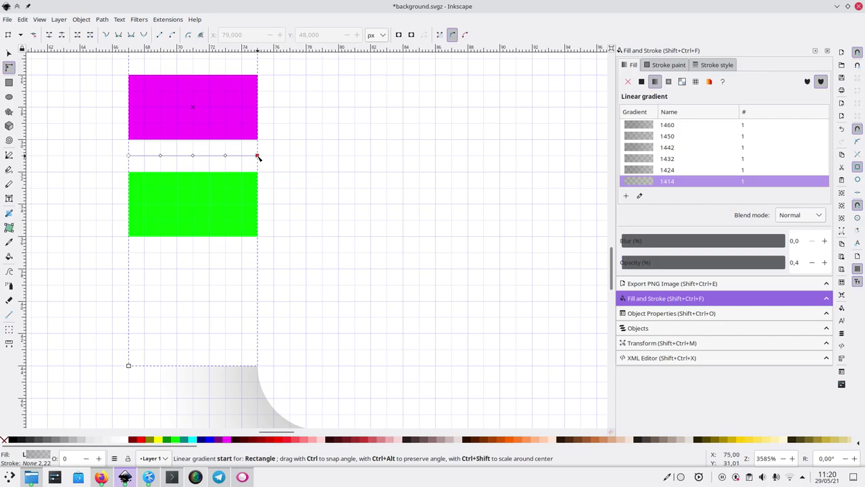
{"action": "left_click", "coordinate": [257, 156]}
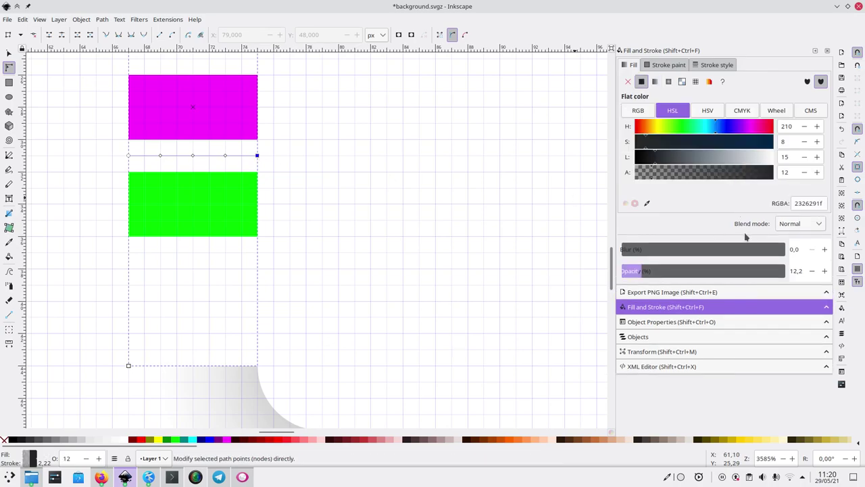
{"action": "left_click_drag", "start_coordinate": [761, 179], "coordinate": [806, 184]}
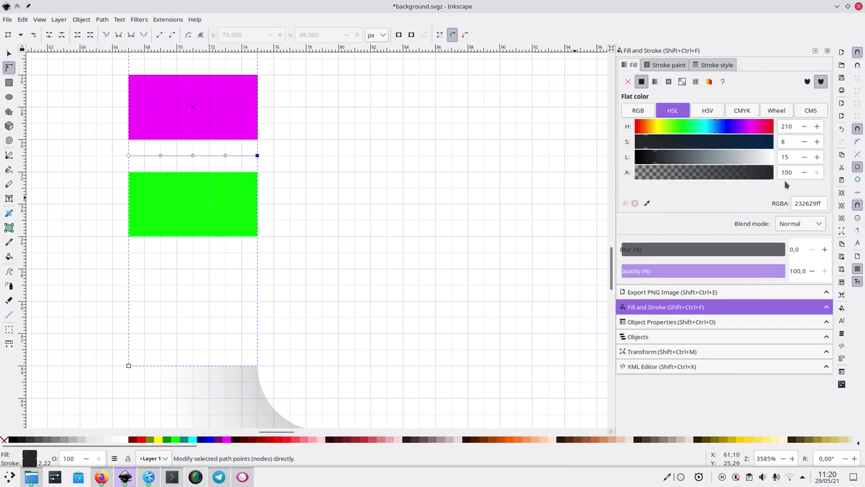
{"action": "left_click", "coordinate": [226, 156]}
Step: Select the whole left shadow strip and raise the object's overall opacity to 100 %
{"action": "left_click", "coordinate": [12, 58]}
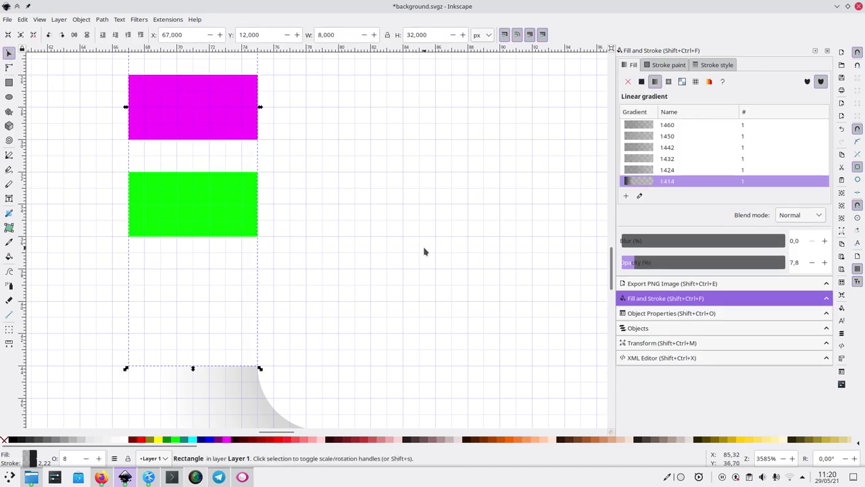
{"action": "key", "text": "Escape"}
{"action": "left_click", "coordinate": [209, 290]}
{"action": "left_click_drag", "start_coordinate": [731, 269], "coordinate": [807, 265]}
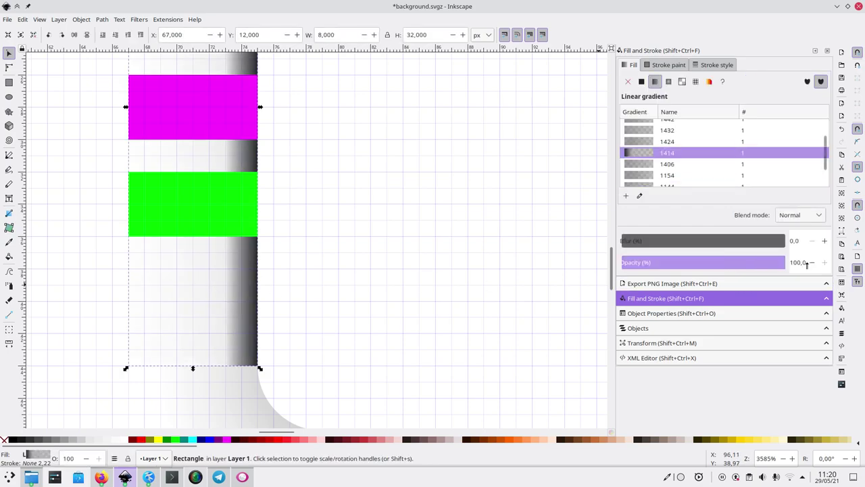
Step: Set the opacity of the left strip's gradient stop at x = 75 back to 12.2 % and deselect the strip
{"action": "left_click", "coordinate": [9, 67]}
{"action": "left_click", "coordinate": [225, 155]}
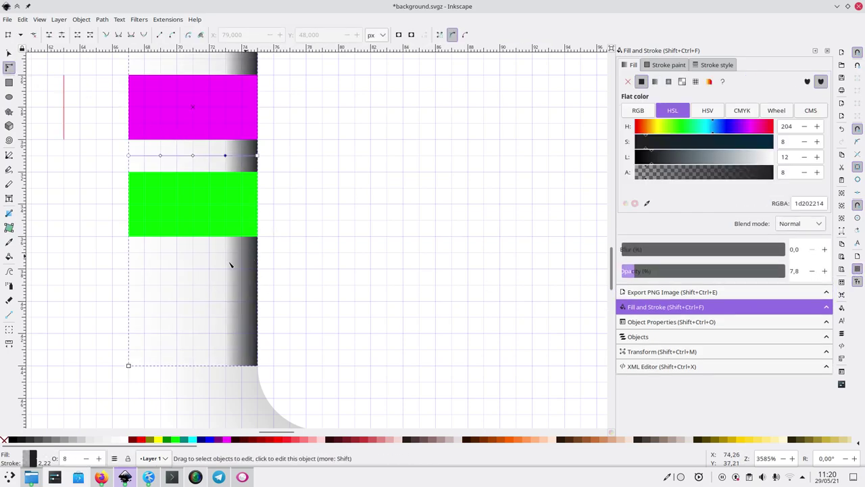
{"action": "left_click", "coordinate": [257, 156]}
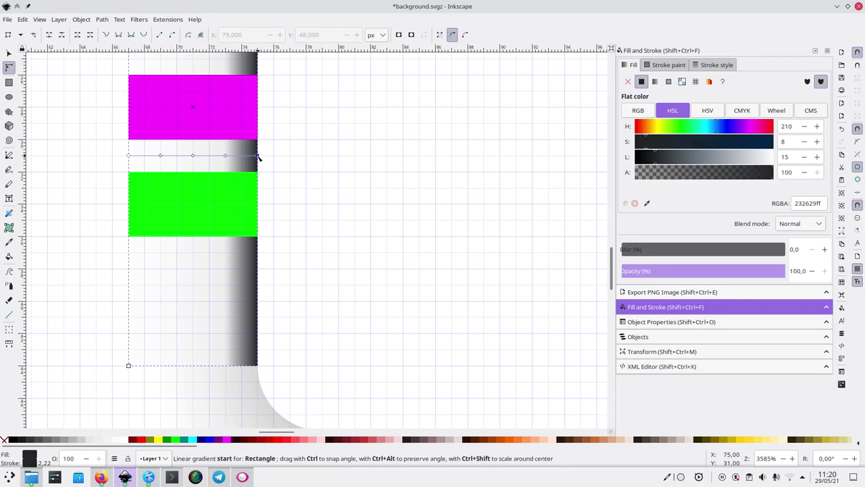
{"action": "double_click", "coordinate": [797, 271]}
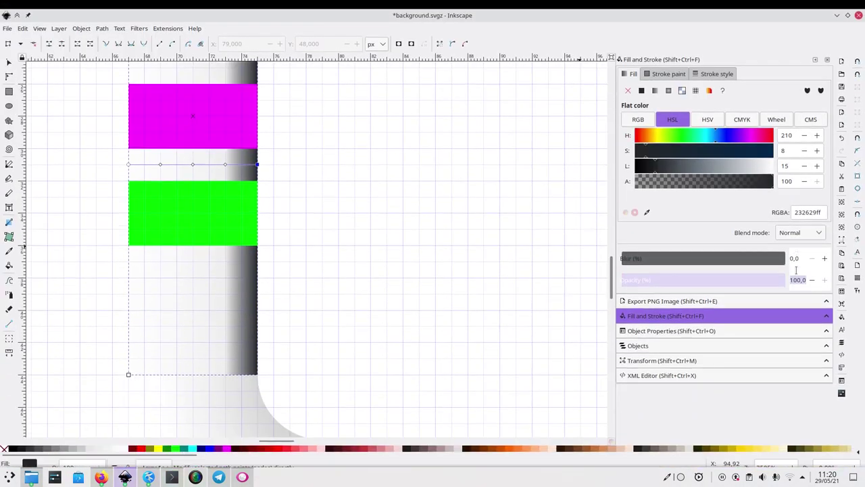
{"action": "type", "text": "12,1"}
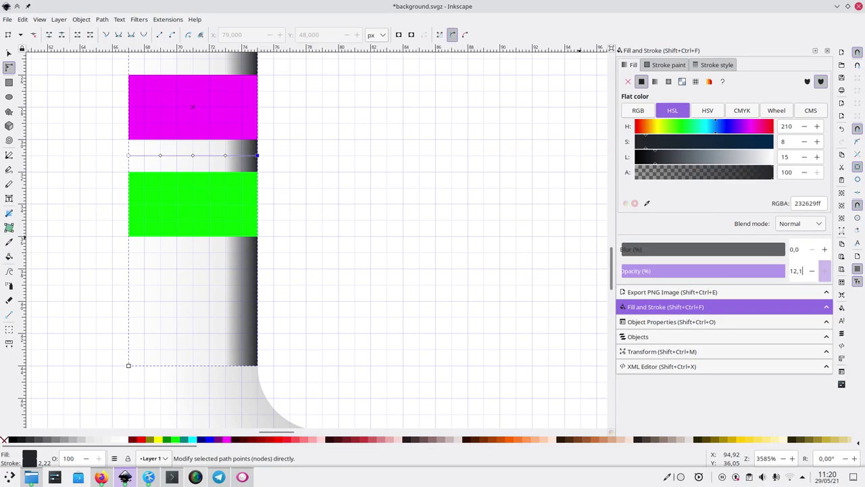
{"action": "key", "text": "Return"}
{"action": "key", "text": "s"}
{"action": "key", "text": "Escape"}
{"action": "scroll", "coordinate": [67, 192], "scroll_direction": "down", "scroll_amount": 2}
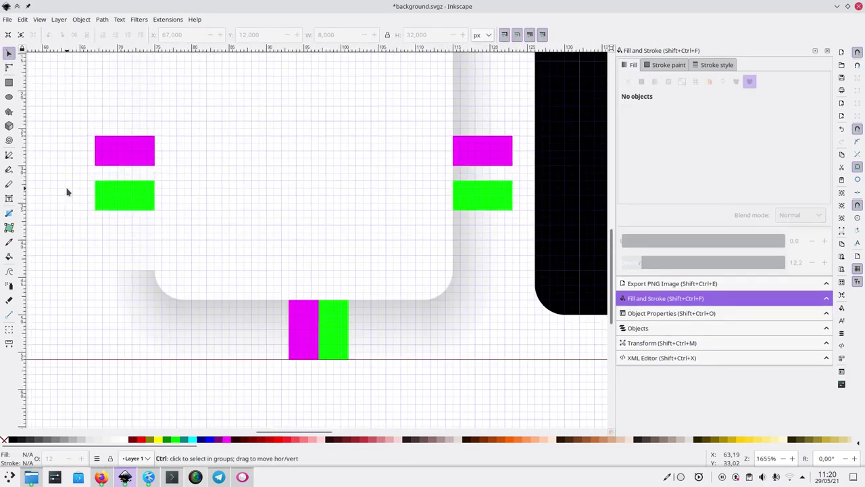
Step: Restore the left shadow strip's overall object opacity to 100 % and save background.svgz
{"action": "left_click", "coordinate": [129, 259]}
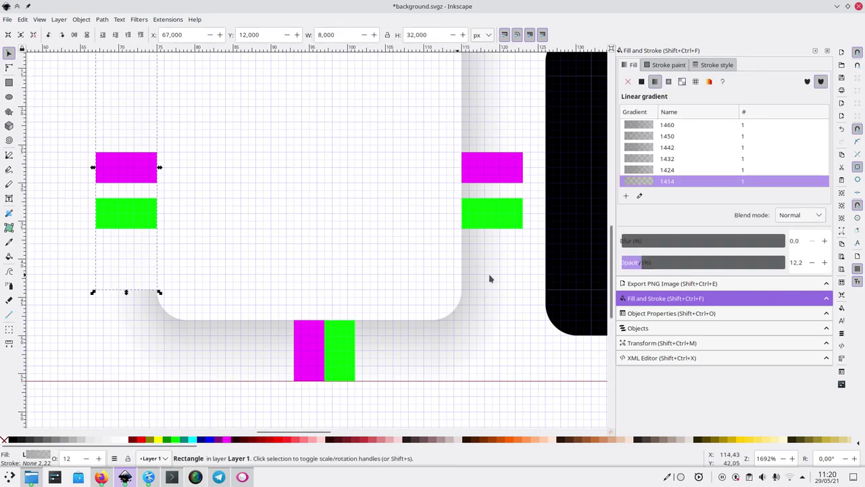
{"action": "left_click", "coordinate": [700, 269]}
{"action": "left_click_drag", "start_coordinate": [722, 267], "coordinate": [787, 269]}
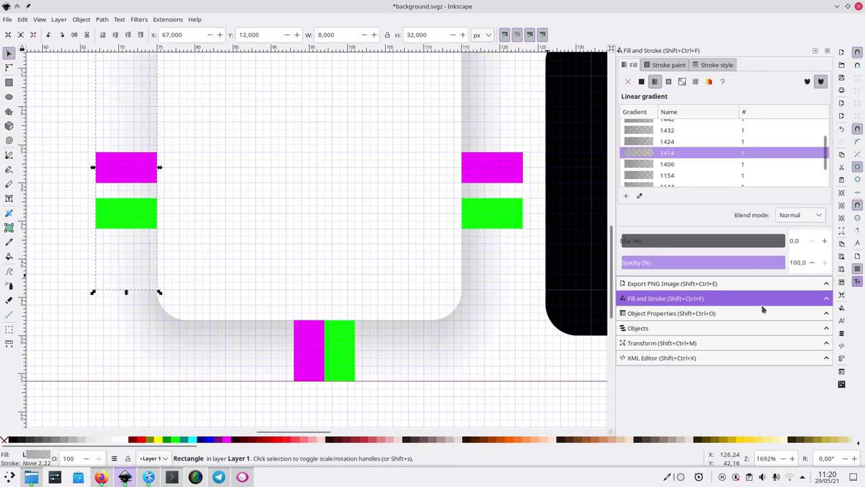
{"action": "left_click", "coordinate": [50, 269]}
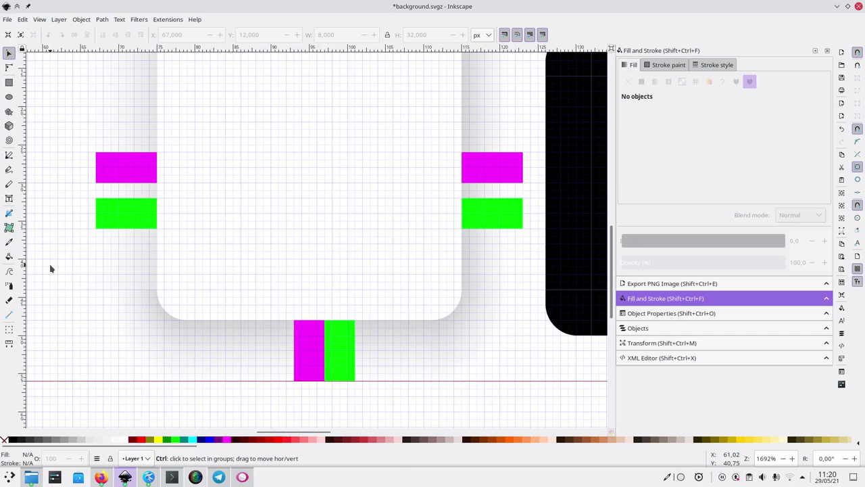
{"action": "key", "text": "ctrl+s"}
Step: Replace the right shadow strip with a horizontally mirrored duplicate of the left strip, placed at x = 115, y = 12
{"action": "scroll", "coordinate": [49, 269], "scroll_direction": "up", "scroll_amount": 3}
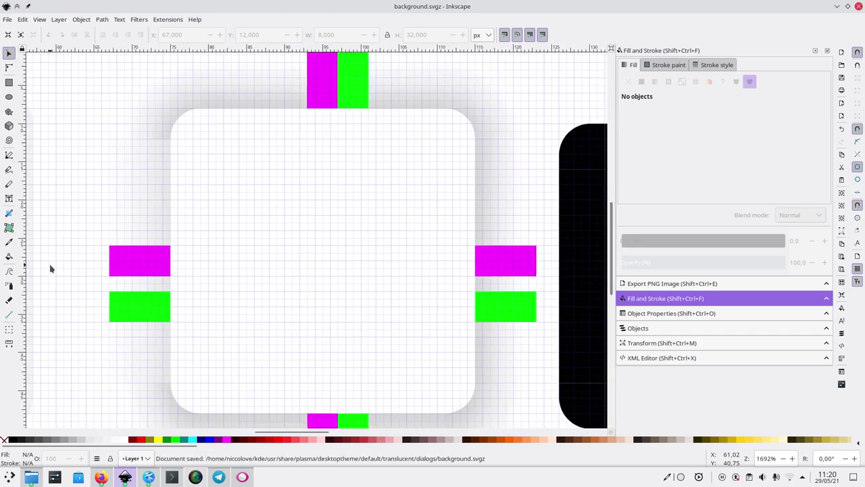
{"action": "left_click", "coordinate": [473, 201]}
{"action": "key", "text": "Delete"}
{"action": "left_click", "coordinate": [150, 207]}
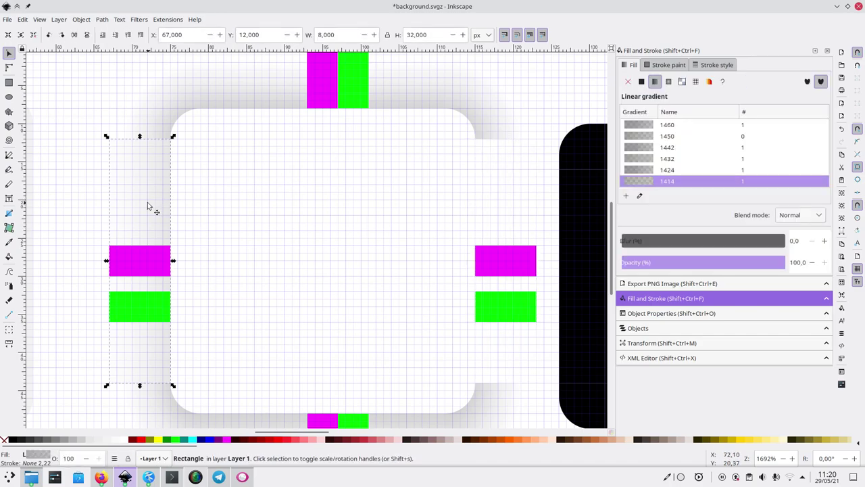
{"action": "left_click_drag", "start_coordinate": [150, 207], "coordinate": [302, 222]}
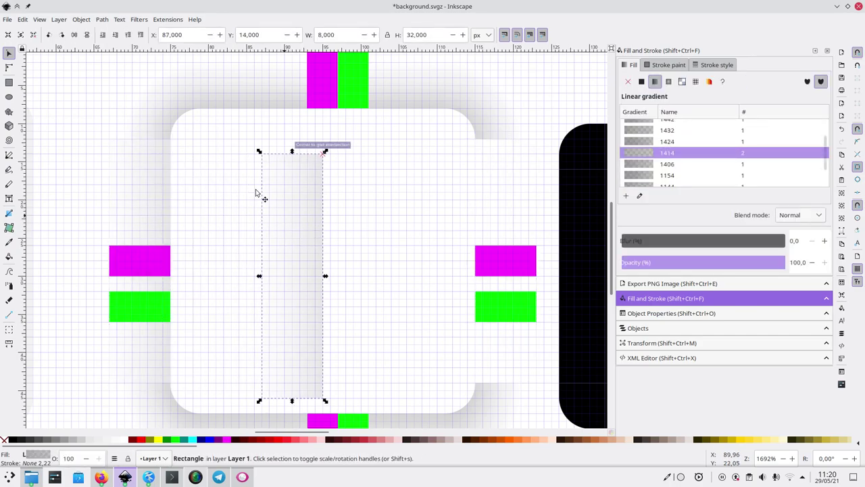
{"action": "left_click_drag", "start_coordinate": [318, 261], "coordinate": [508, 251]}
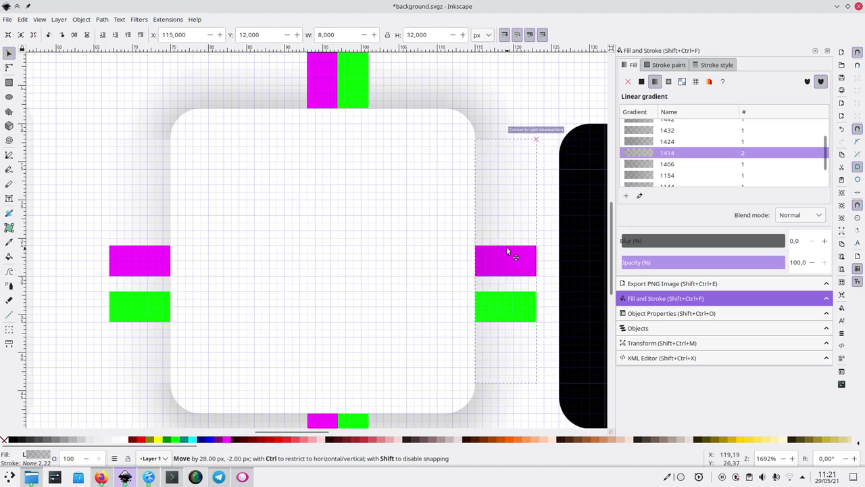
{"action": "left_click", "coordinate": [390, 233]}
Step: Change the ID of the new right strip to shadow-right in its object properties and check that it was applied
{"action": "left_click", "coordinate": [502, 212]}
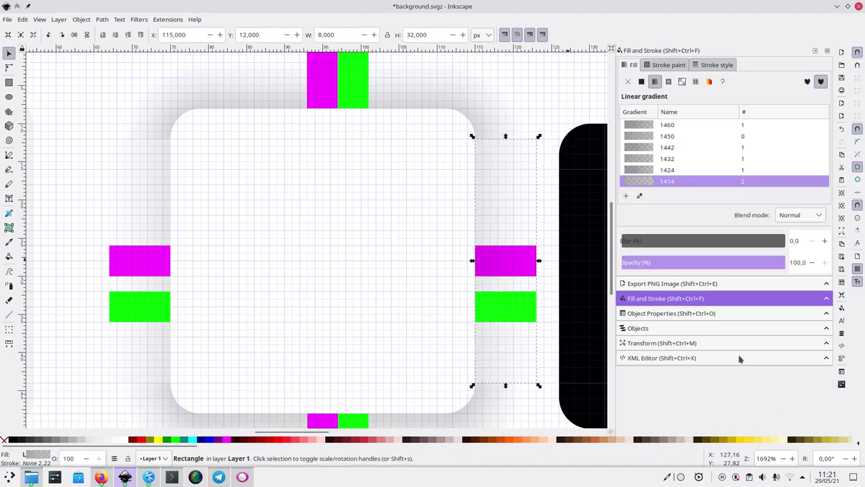
{"action": "left_click", "coordinate": [669, 313]}
{"action": "left_click", "coordinate": [660, 85]}
{"action": "key", "text": "shift+Tab"}
{"action": "type", "text": "sh"}
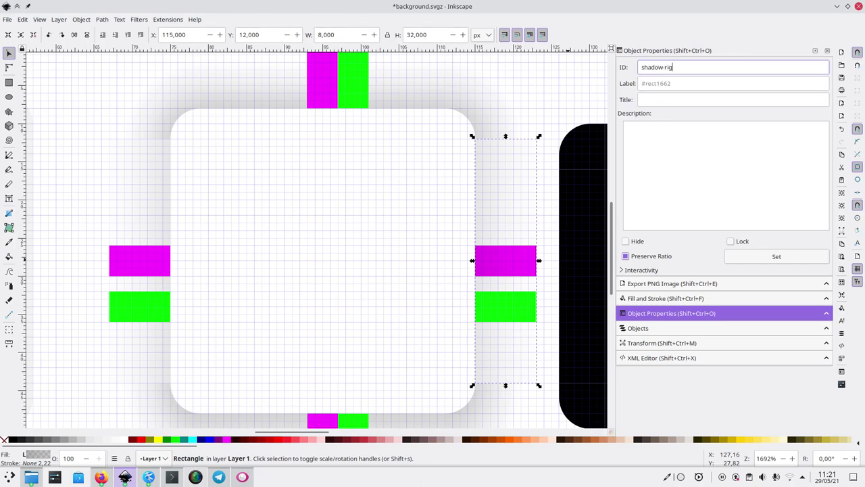
{"action": "type", "text": "adow-right"}
{"action": "left_click", "coordinate": [777, 256]}
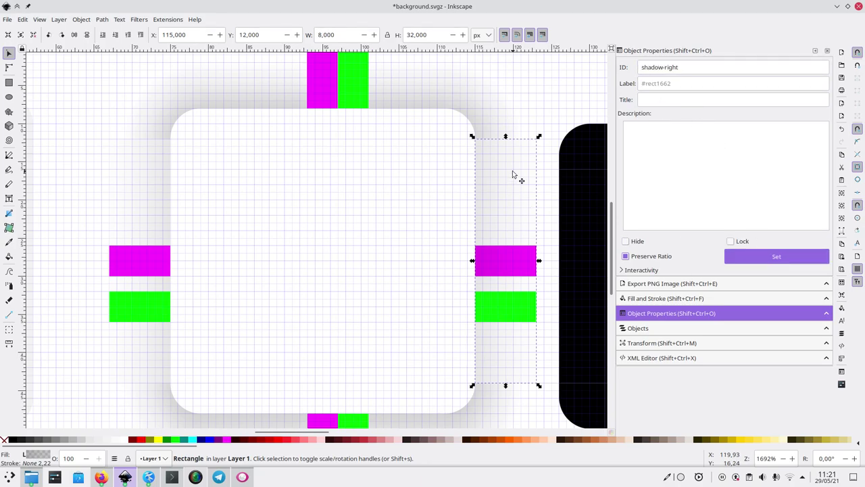
{"action": "left_click", "coordinate": [135, 209]}
{"action": "left_click", "coordinate": [517, 225]}
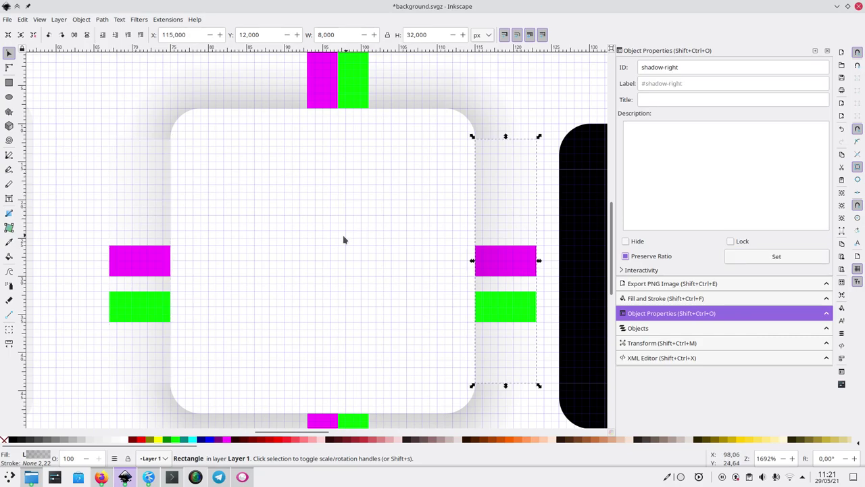
{"action": "key", "text": "Escape"}
Step: Select the top shadow strip and open its linear fill gradient for editing on the canvas
{"action": "scroll", "coordinate": [338, 345], "scroll_direction": "up", "scroll_amount": 3}
{"action": "left_click", "coordinate": [8, 67]}
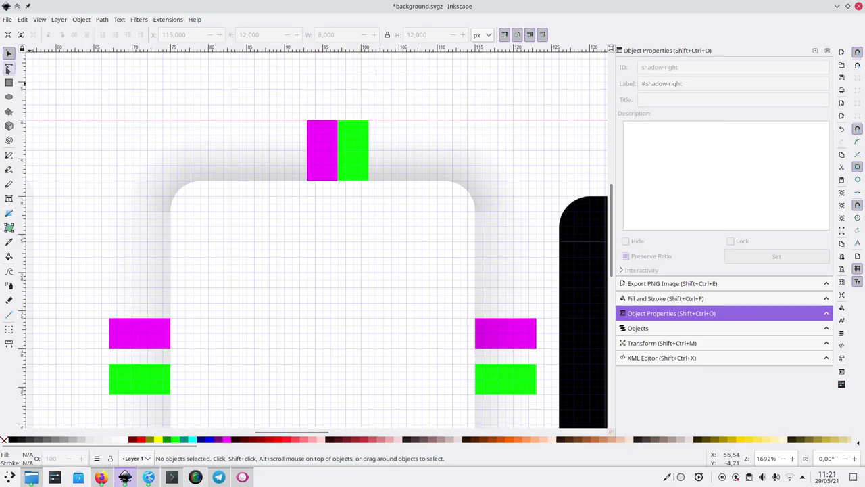
{"action": "left_click", "coordinate": [264, 164]}
{"action": "scroll", "coordinate": [266, 159], "scroll_direction": "up", "scroll_amount": 2, "text": "ctrl"}
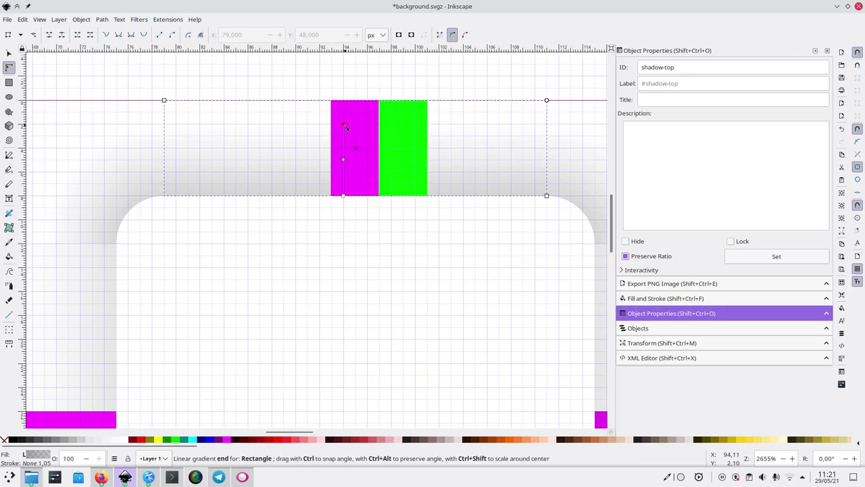
{"action": "scroll", "coordinate": [352, 147], "scroll_direction": "up", "scroll_amount": 4, "text": "ctrl"}
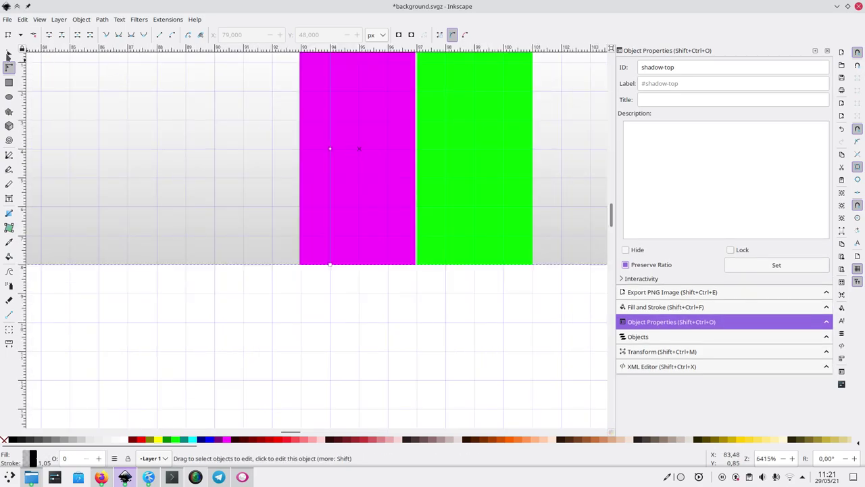
{"action": "left_click", "coordinate": [9, 54]}
{"action": "scroll", "coordinate": [491, 234], "scroll_direction": "up", "scroll_amount": 4}
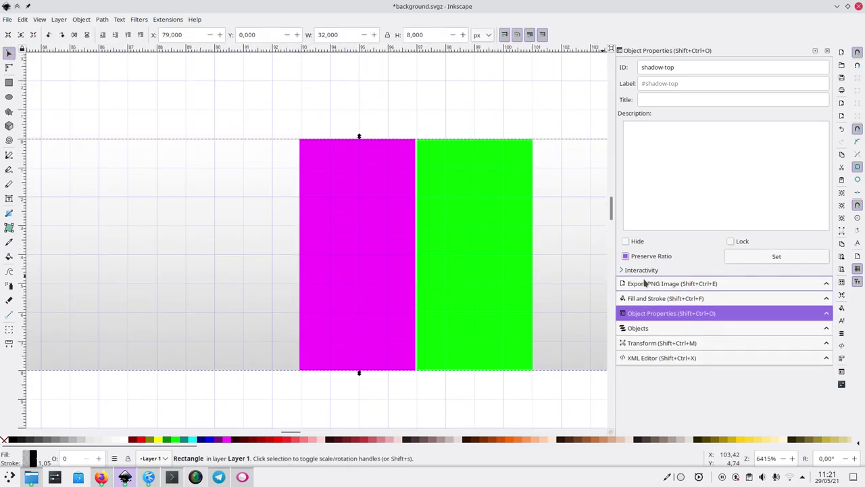
{"action": "scroll", "coordinate": [276, 295], "scroll_direction": "right", "scroll_amount": 2}
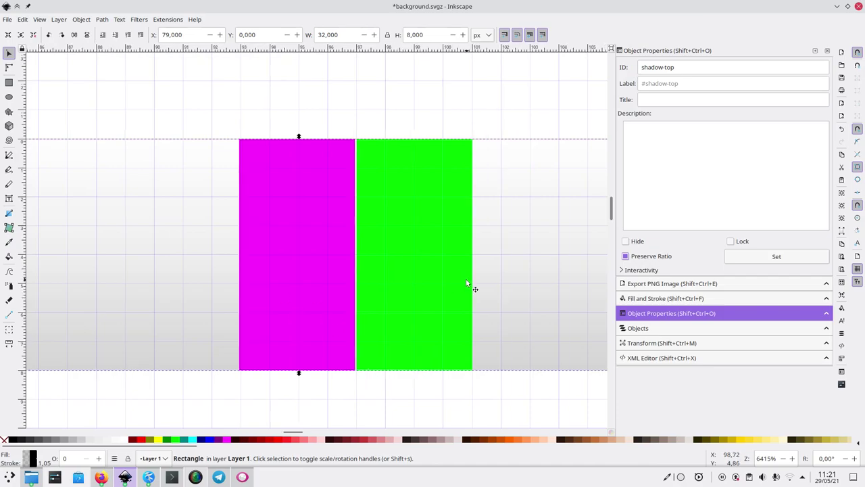
{"action": "left_click", "coordinate": [669, 297]}
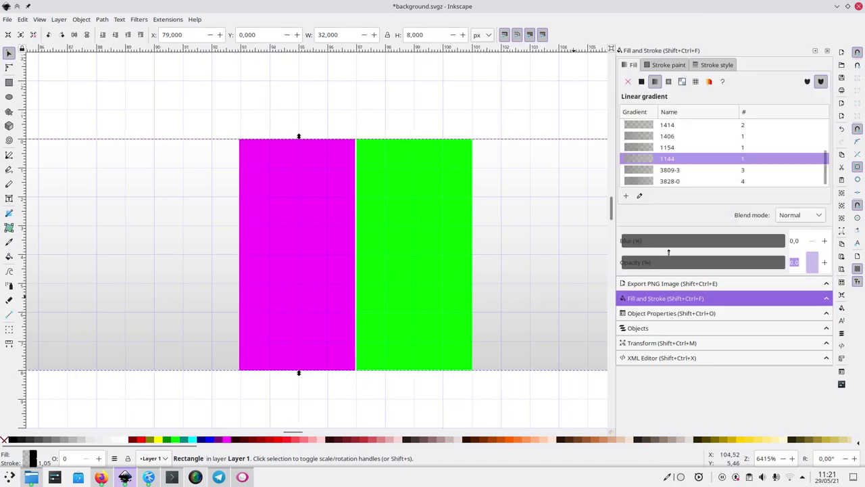
{"action": "left_click", "coordinate": [627, 198]}
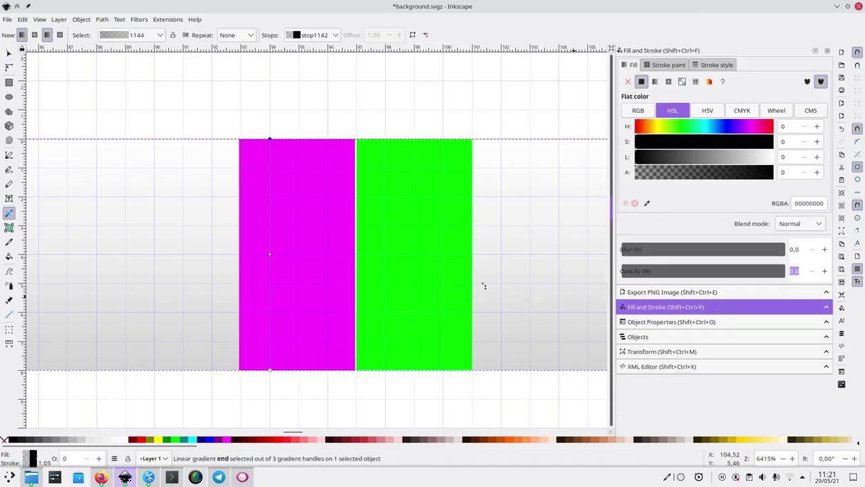
Step: Add two stops to the top strip's gradient midway between the existing ones, aligned to the grid at y = 2 and y = 6
{"action": "double_click", "coordinate": [270, 313]}
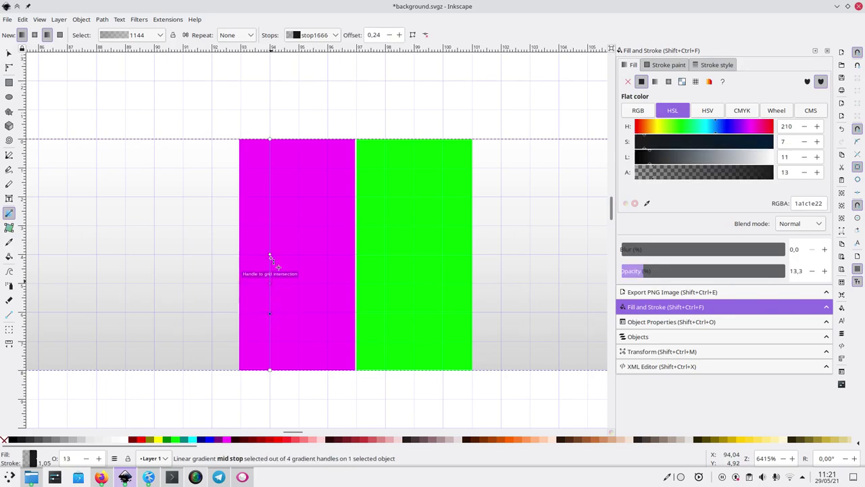
{"action": "double_click", "coordinate": [270, 197]}
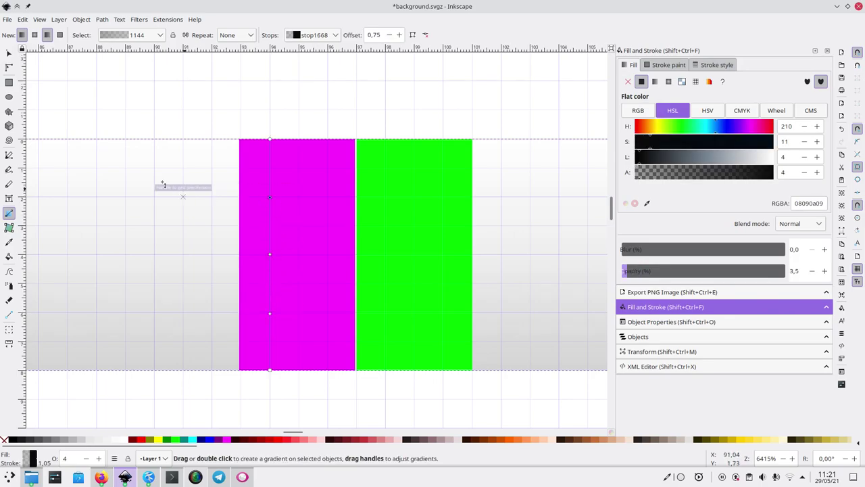
{"action": "left_click", "coordinate": [8, 68]}
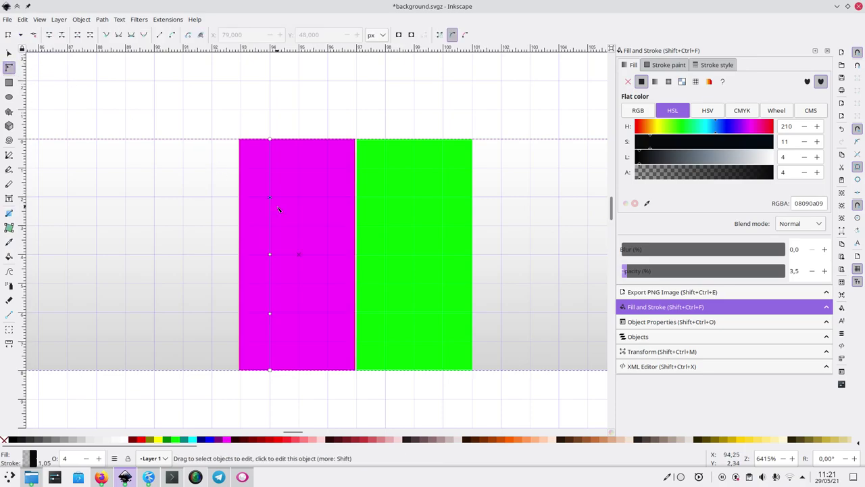
{"action": "left_click_drag", "start_coordinate": [270, 197], "coordinate": [269, 253]}
{"action": "left_click", "coordinate": [271, 316]}
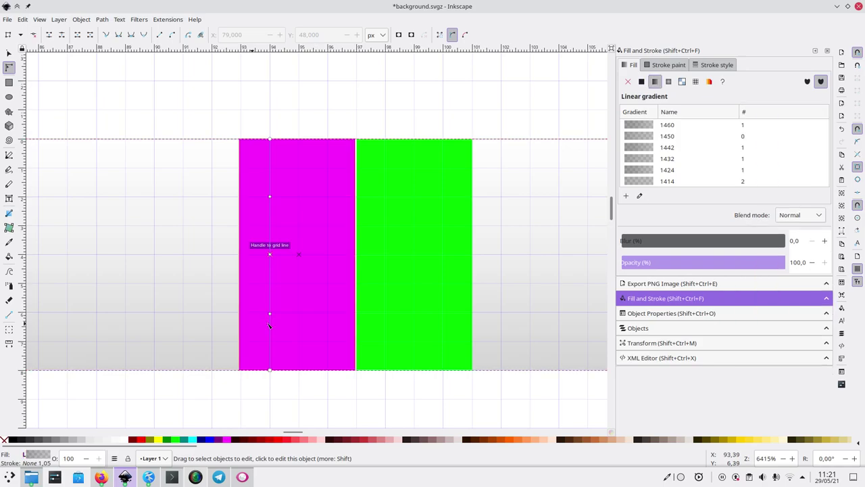
{"action": "left_click", "coordinate": [271, 311]}
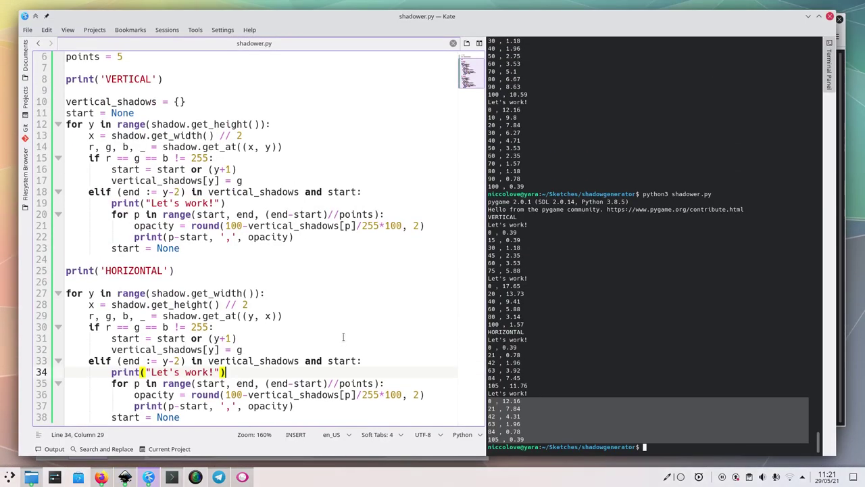
Step: Mark the first VERTICAL block in shadower.py's output and set the opacity of the top strip's stop at y = 8 to 5.8 %
{"action": "left_click_drag", "start_coordinate": [489, 232], "coordinate": [522, 269]}
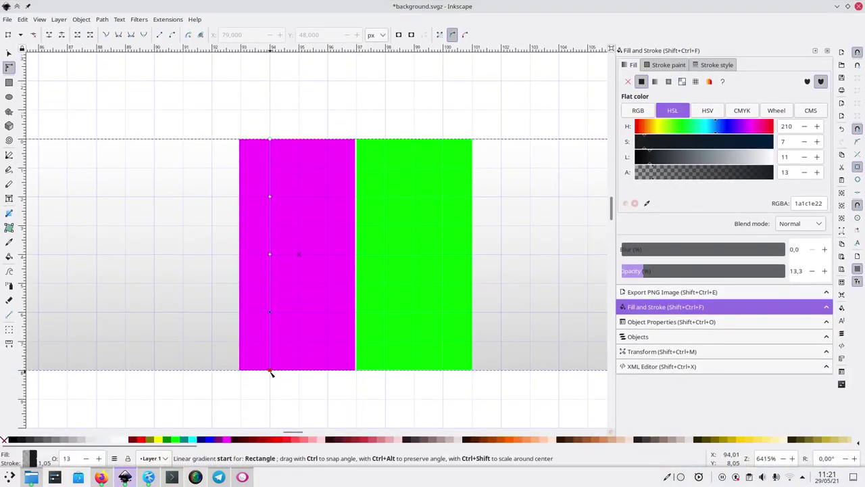
{"action": "left_click", "coordinate": [270, 371]}
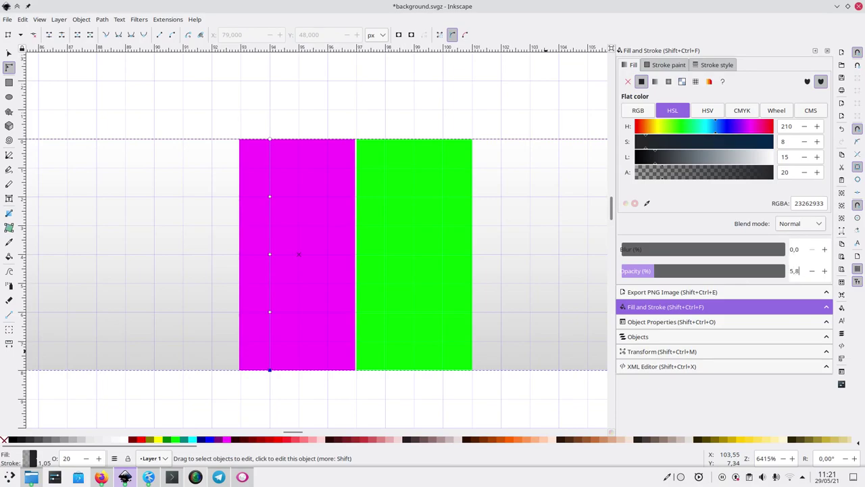
{"action": "key", "text": "Return"}
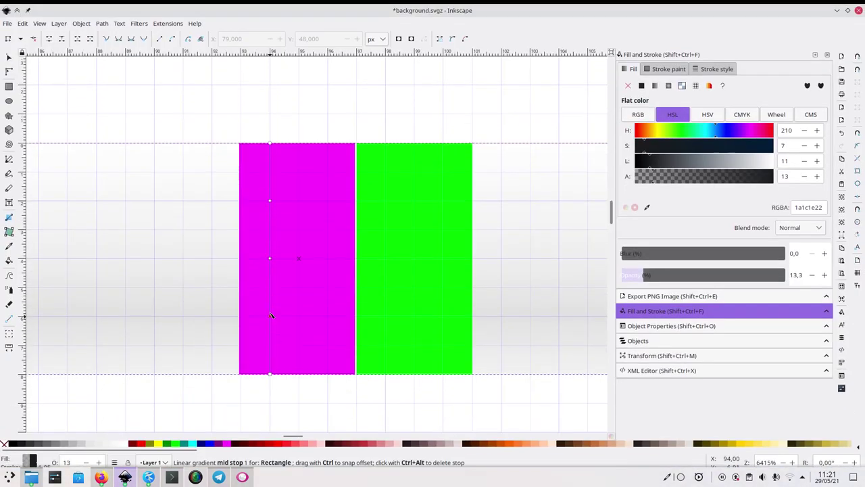
Step: Set the opacity of the top strip's gradient stop at y = 6 to 3.5 %
{"action": "key", "text": "n"}
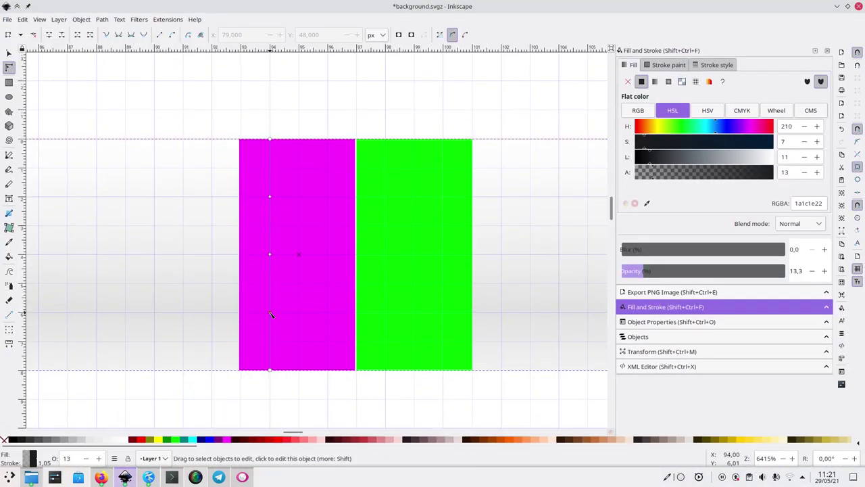
{"action": "key", "text": "minus"}
{"action": "left_click", "coordinate": [278, 308]}
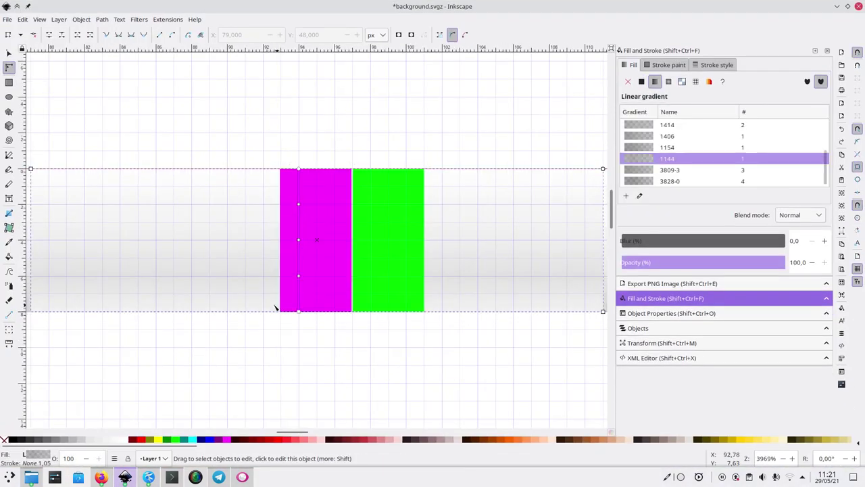
{"action": "left_click", "coordinate": [300, 277]}
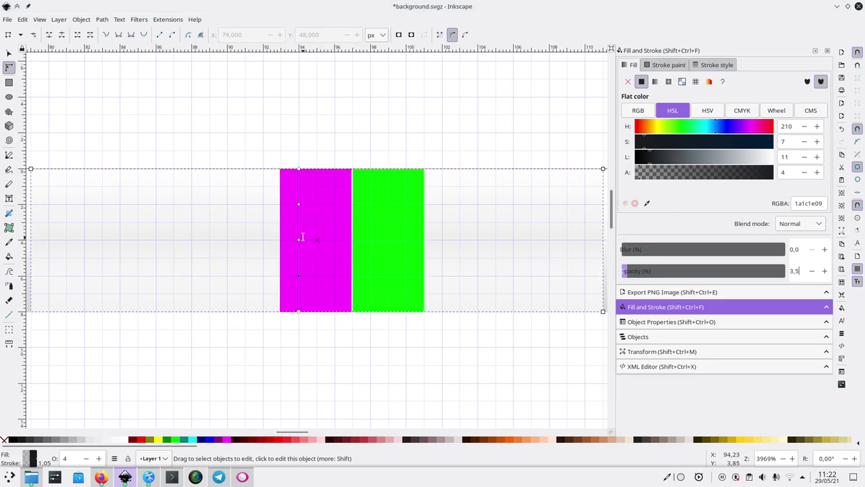
Step: Recheck the VERTICAL values in shadower.py's output and set the top strip's middle gradient stop to 2.4 % opacity
{"action": "key", "text": "alt+Tab"}
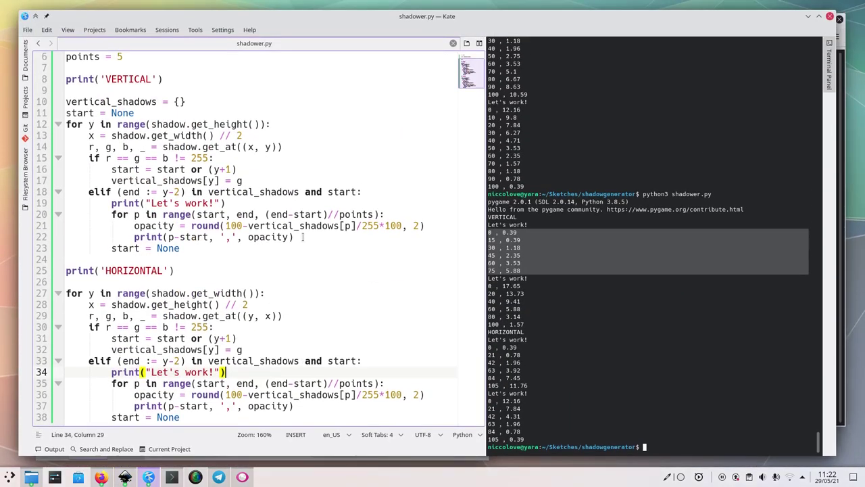
{"action": "key", "text": "alt+Tab"}
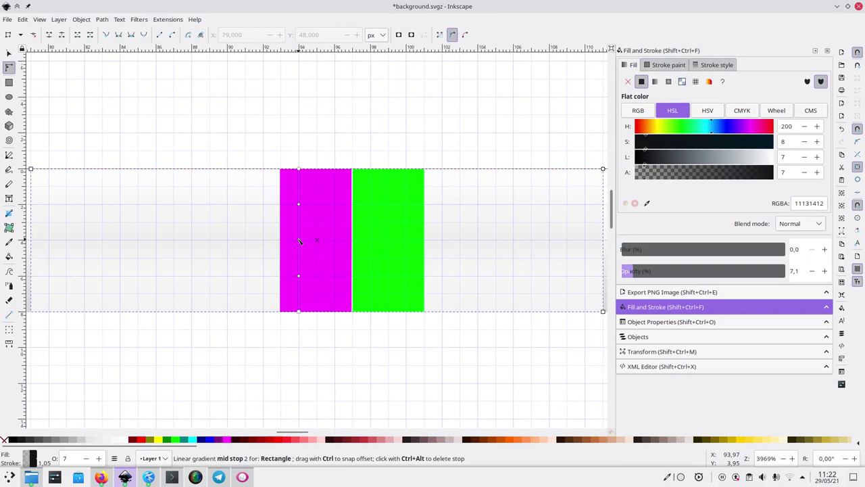
{"action": "type", "text": "2,3"}
{"action": "key", "text": "Return"}
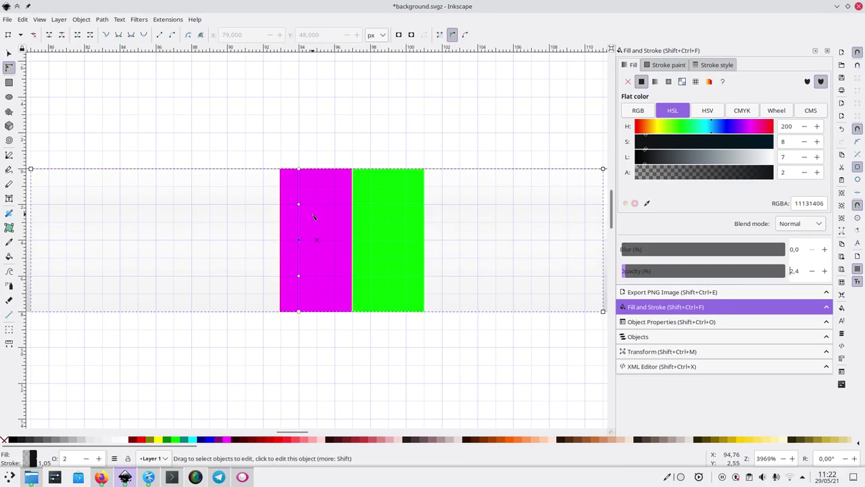
Step: Check the script output again and set the opacity of the top strip's uppermost gradient stop to 0.4 %
{"action": "key", "text": "alt+Tab"}
{"action": "key", "text": "alt+Tab"}
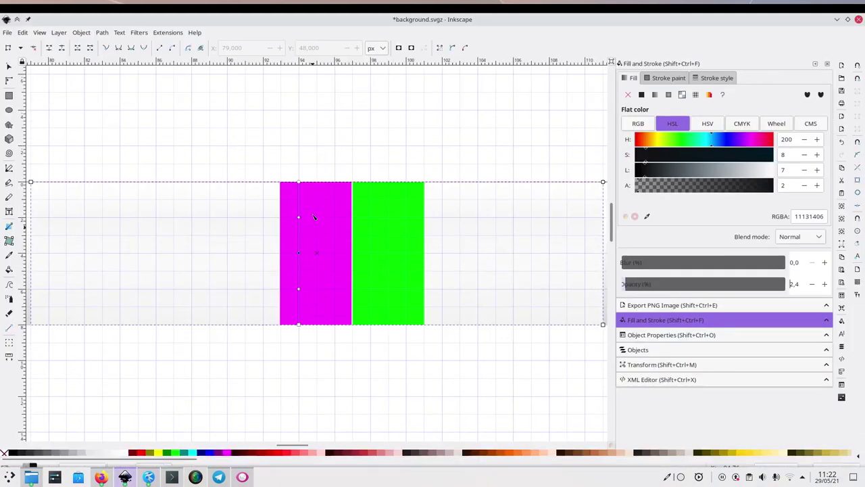
{"action": "double_click", "coordinate": [794, 270]}
{"action": "type", "text": "0,4"}
{"action": "key", "text": "Return"}
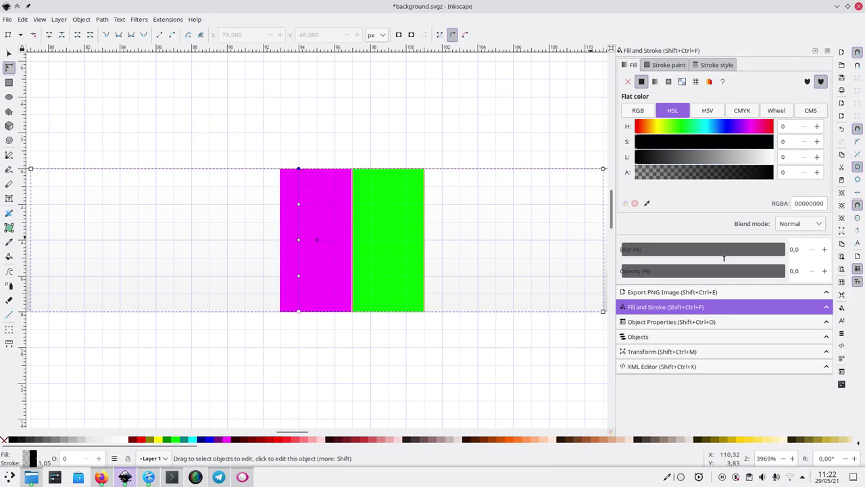
Step: Deselect the top strip and select the bottom shadow strip with its gradient handles shown
{"action": "left_click", "coordinate": [8, 53]}
{"action": "left_click", "coordinate": [142, 80]}
{"action": "key", "text": "5"}
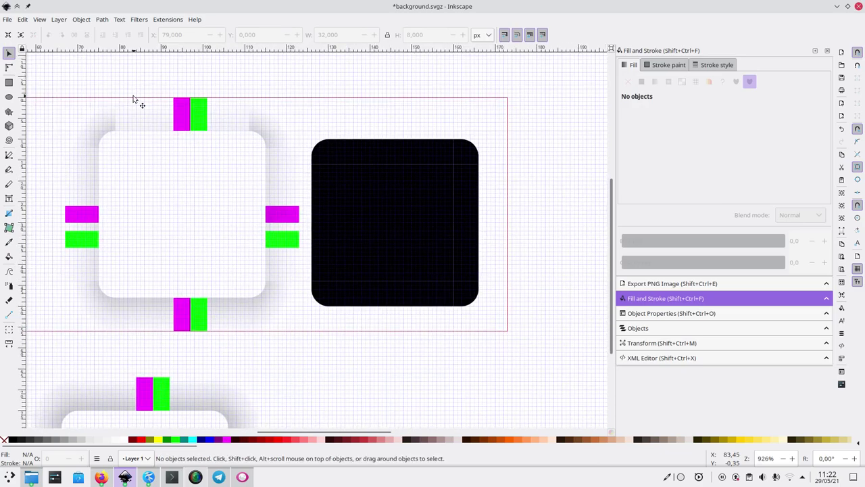
{"action": "scroll", "coordinate": [139, 96], "scroll_direction": "left", "scroll_amount": 2}
{"action": "scroll", "coordinate": [203, 318], "scroll_direction": "up", "scroll_amount": 4, "text": "ctrl"}
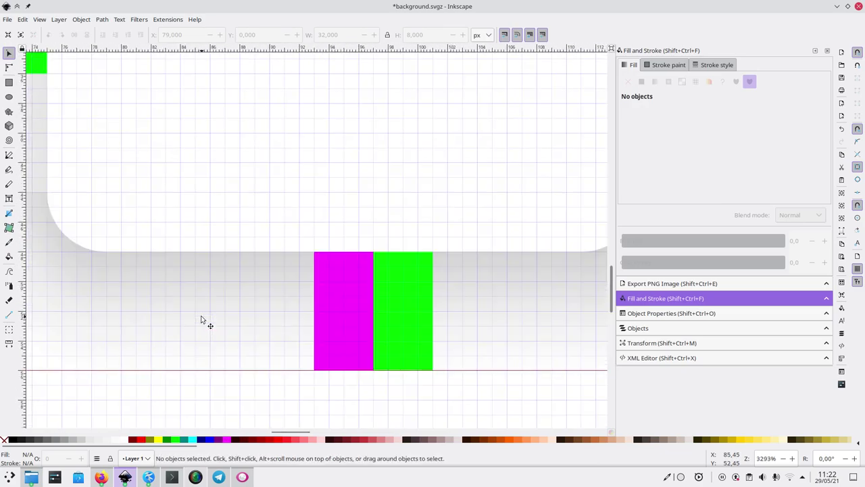
{"action": "left_click", "coordinate": [7, 67]}
{"action": "left_click", "coordinate": [193, 266]}
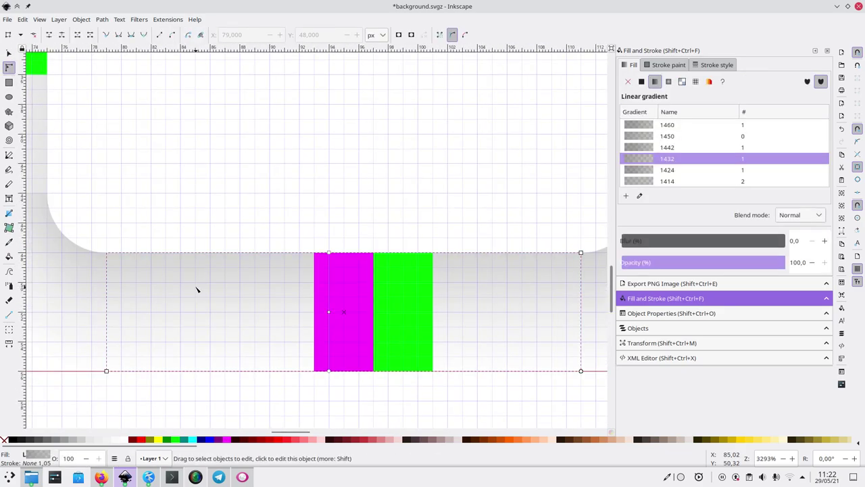
Step: Mark the second VERTICAL block in shadower.py's output and set the bottom strip's gradient stop at y = 48 to 17.6 % opacity
{"action": "key", "text": "alt+Tab"}
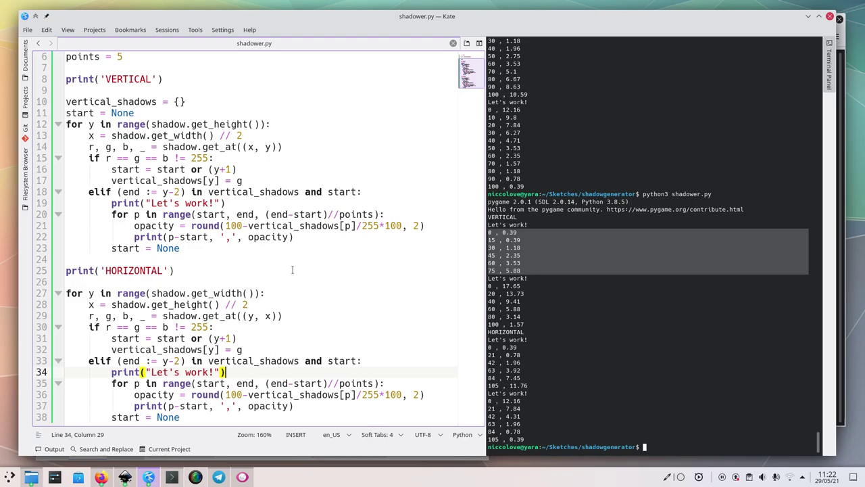
{"action": "left_click_drag", "start_coordinate": [489, 400], "coordinate": [533, 437]}
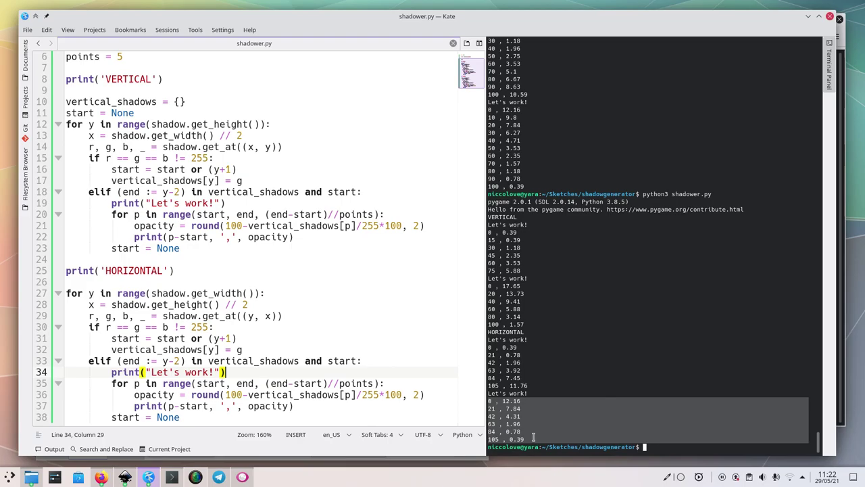
{"action": "left_click_drag", "start_coordinate": [522, 283], "coordinate": [535, 327]}
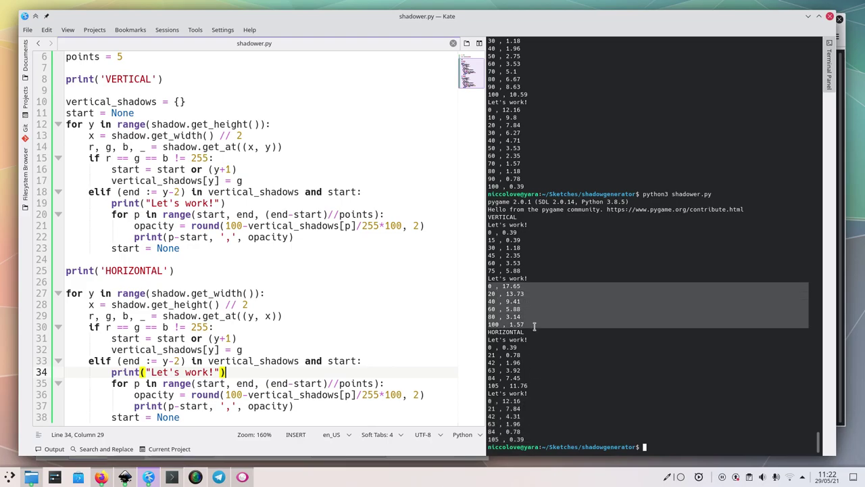
{"action": "key", "text": "alt+Tab"}
{"action": "left_click", "coordinate": [328, 252]}
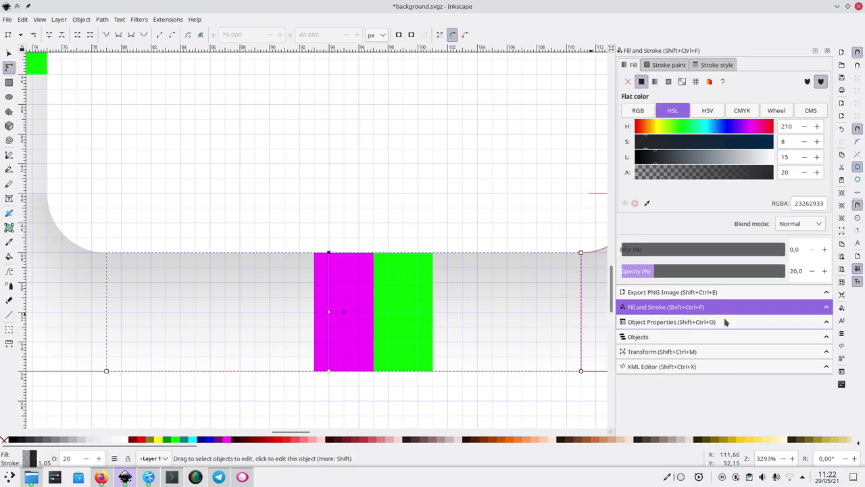
{"action": "double_click", "coordinate": [797, 270]}
{"action": "type", "text": "17"}
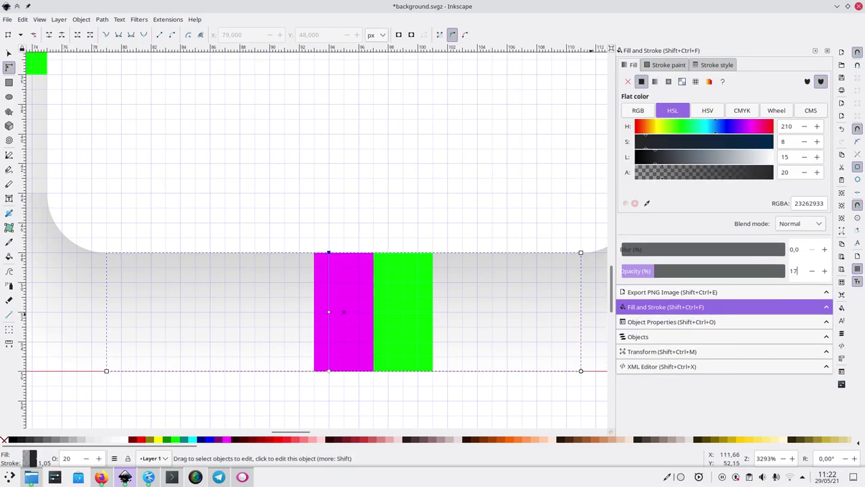
{"action": "type", "text": ",6"}
{"action": "key", "text": "Return"}
Step: Add two stops to the bottom strip's gradient at offsets 0.25 and 0.75, and select the stop at y = 48
{"action": "key", "text": "s"}
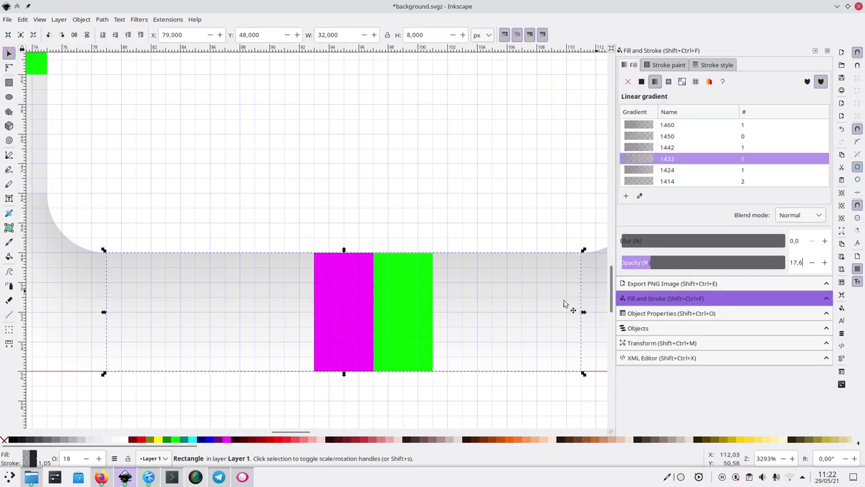
{"action": "key", "text": "g"}
{"action": "left_click_drag", "start_coordinate": [331, 301], "coordinate": [329, 342]}
{"action": "double_click", "coordinate": [329, 310]}
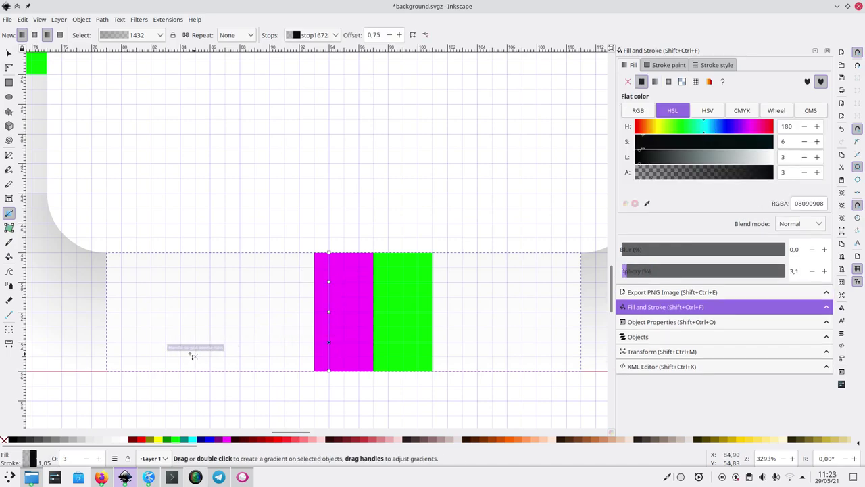
{"action": "left_click", "coordinate": [9, 67]}
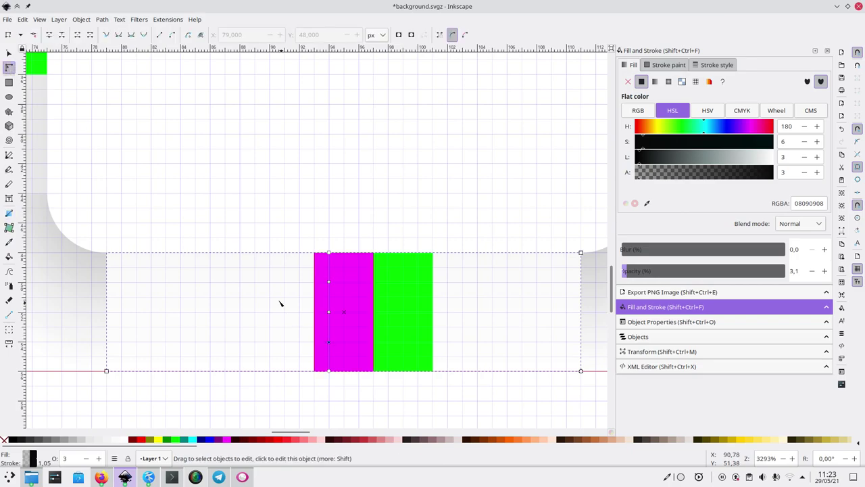
{"action": "left_click", "coordinate": [329, 254]}
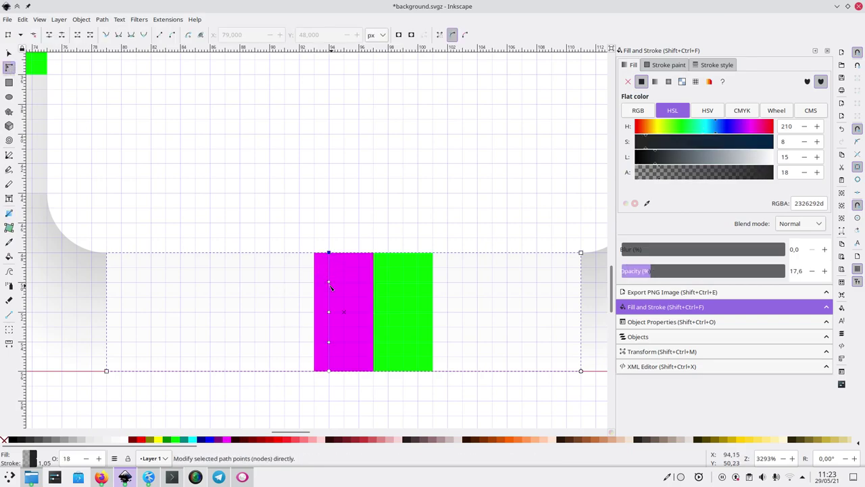
Step: Mark the first five lines of the second VERTICAL block in shadower.py's output and set the bottom strip's 0.25 gradient stop to 13.7 % opacity
{"action": "key", "text": "alt+Tab"}
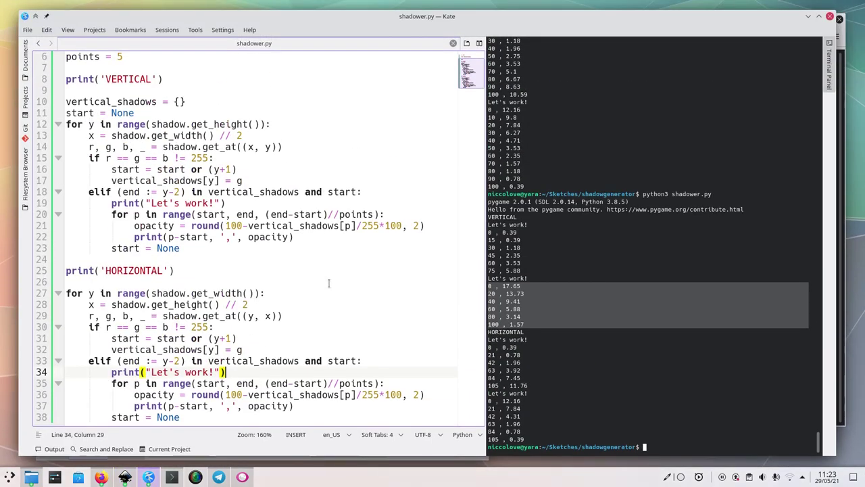
{"action": "left_click", "coordinate": [517, 403]}
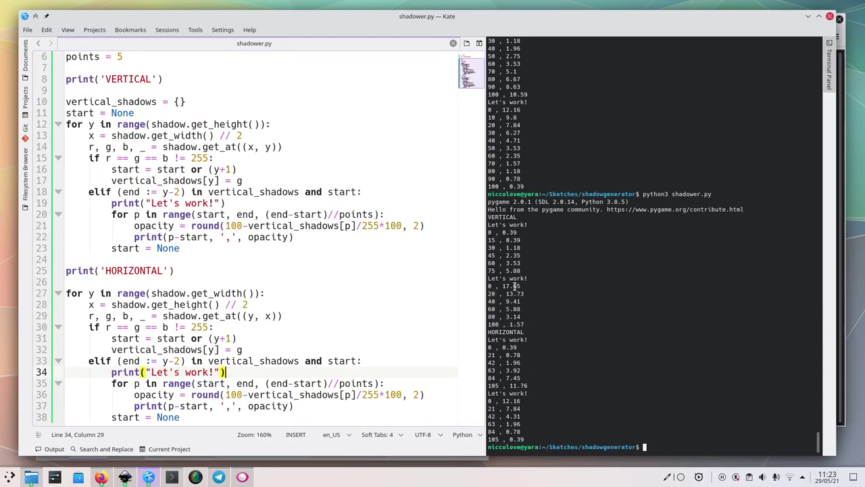
{"action": "left_click_drag", "start_coordinate": [488, 286], "coordinate": [522, 319]}
{"action": "key", "text": "alt+Tab"}
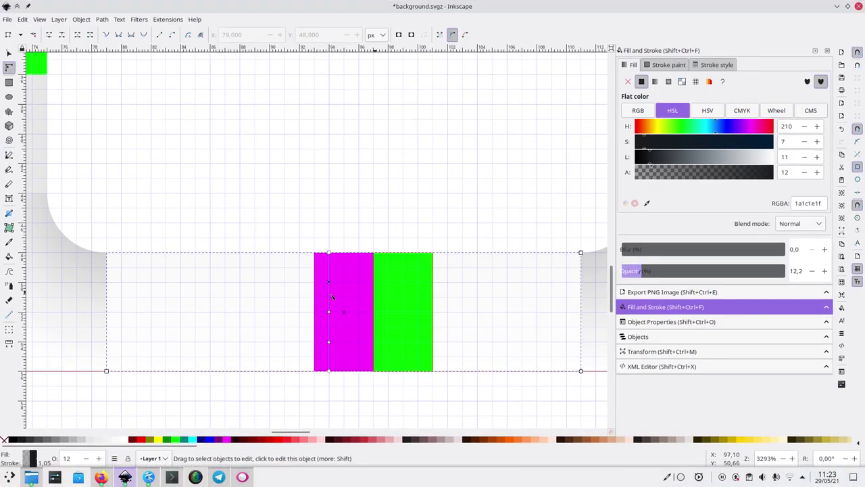
{"action": "double_click", "coordinate": [794, 271]}
{"action": "type", "text": "13"}
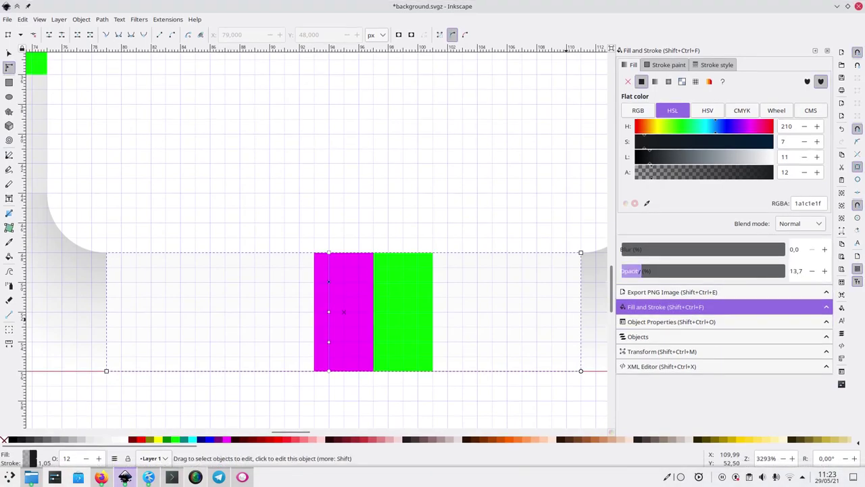
Step: Check the script output again and set the middle stop of the bottom strip's gradient to 9.4 % opacity
{"action": "key", "text": "alt+Tab"}
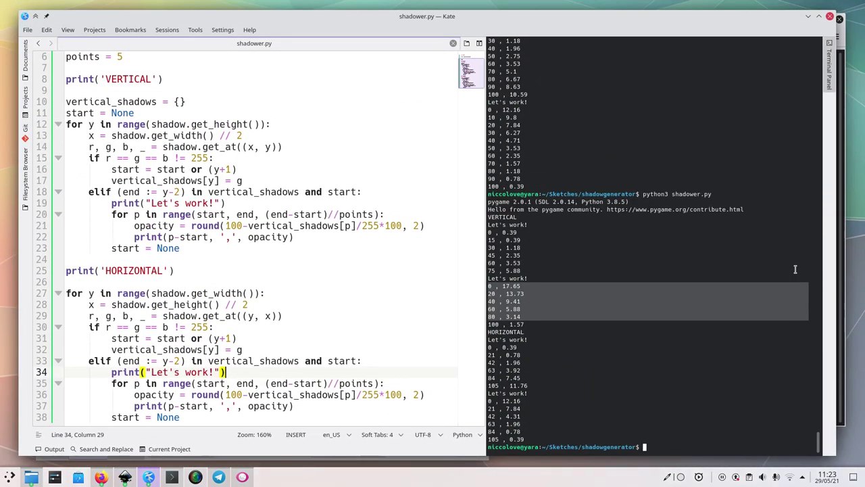
{"action": "key", "text": "alt+Tab"}
{"action": "left_click", "coordinate": [329, 314]}
{"action": "triple_click", "coordinate": [794, 270]}
{"action": "type", "text": "9"}
{"action": "key", "text": "Return"}
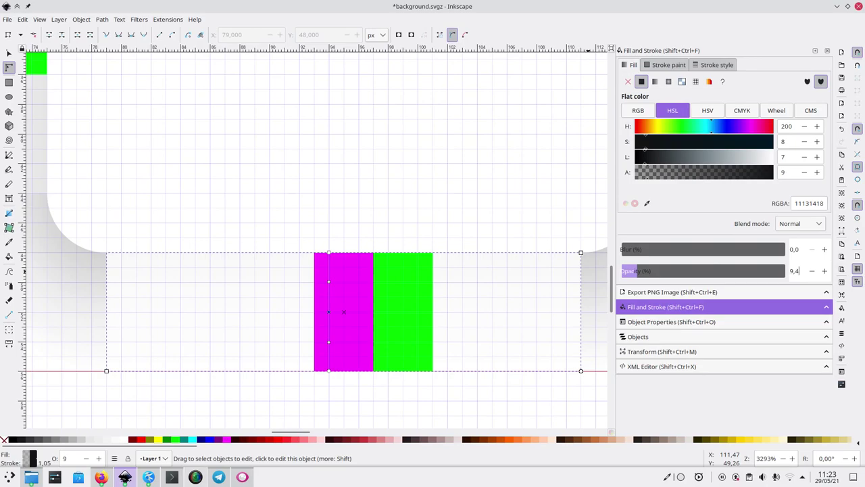
Step: Set the bottom strip's 0.75 gradient stop to 5.9 % opacity per the script output, and select the gradient's end stop
{"action": "key", "text": "alt+Tab"}
{"action": "key", "text": "alt+Tab"}
{"action": "key", "text": "ctrl+z"}
{"action": "key", "text": "ctrl+z"}
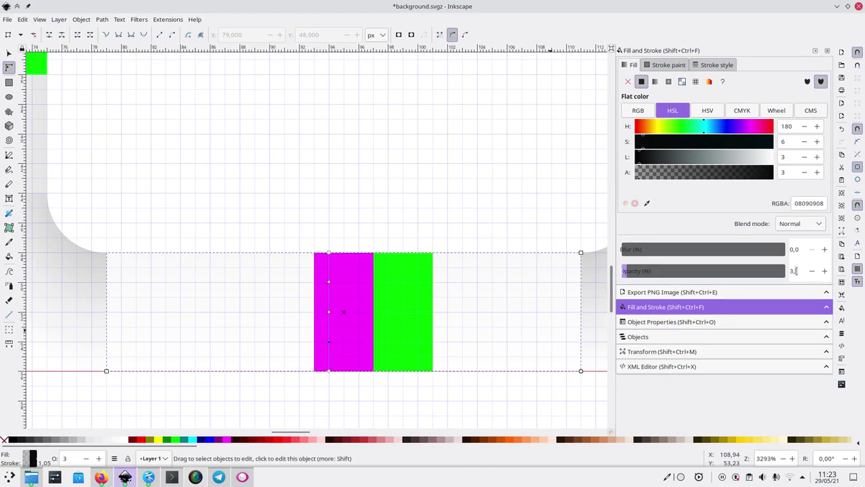
{"action": "key", "text": "Return"}
{"action": "key", "text": "alt+Tab"}
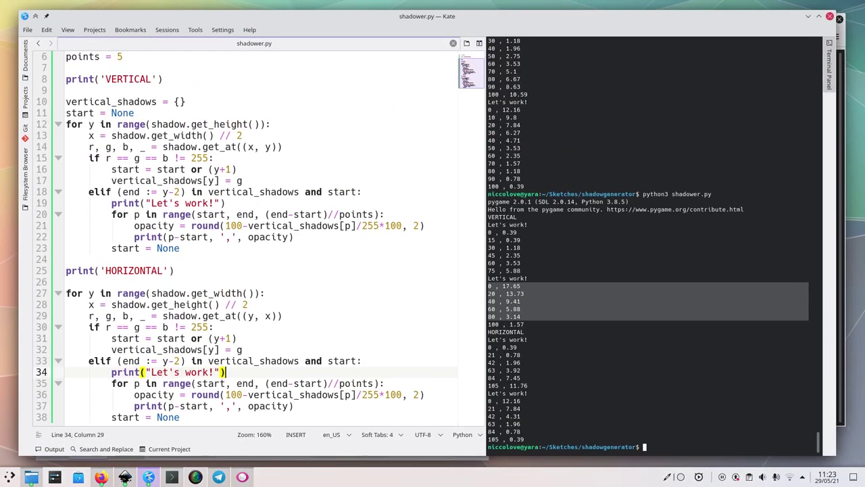
{"action": "key", "text": "alt+Tab"}
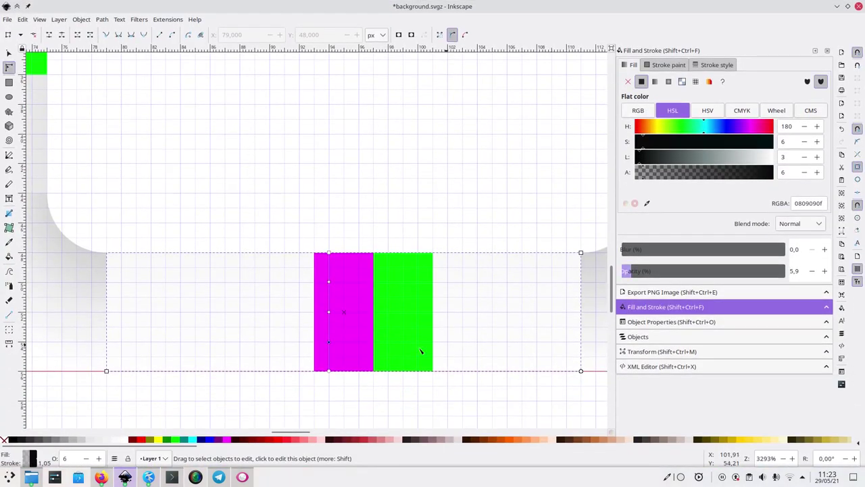
{"action": "key", "text": "alt+Tab"}
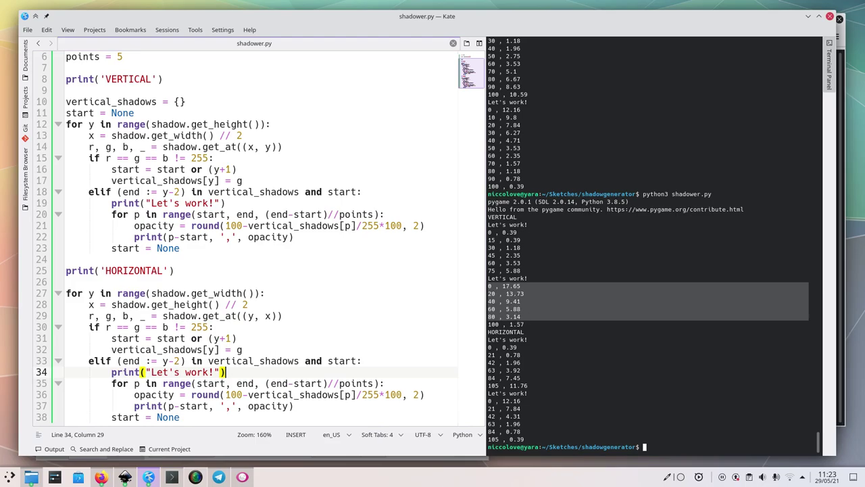
{"action": "key", "text": "alt+Tab"}
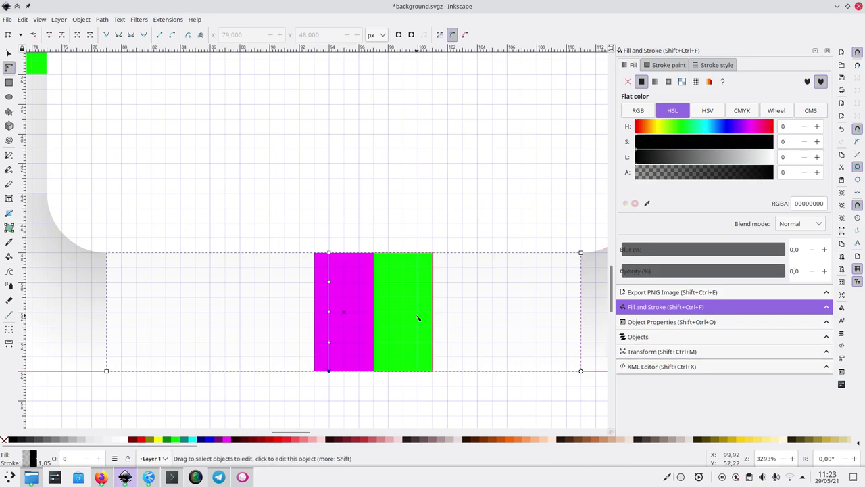
Step: Set the whole bottom shadow strip's opacity to 100 % with the Selector tool and deselect it
{"action": "left_click", "coordinate": [8, 53]}
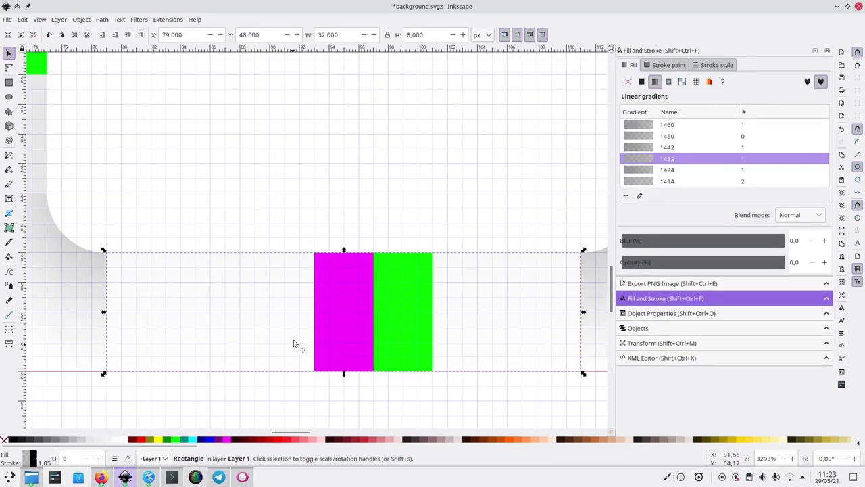
{"action": "left_click_drag", "start_coordinate": [700, 263], "coordinate": [821, 270]}
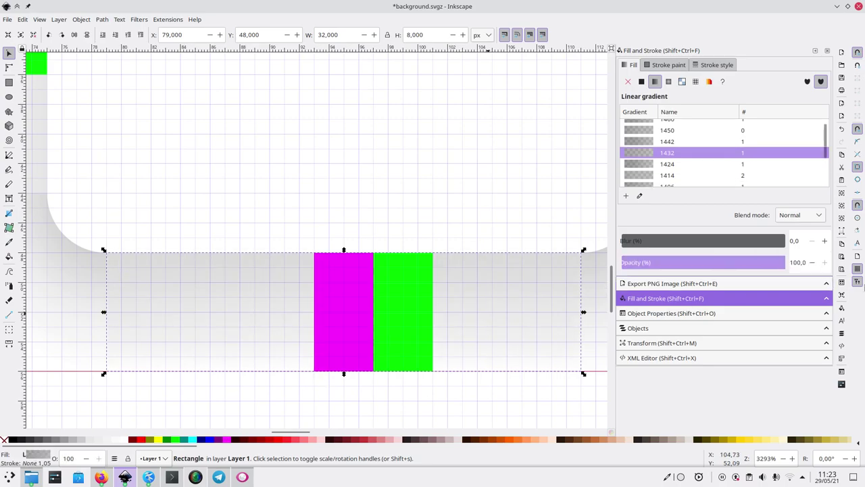
{"action": "scroll", "coordinate": [455, 409], "scroll_direction": "down", "scroll_amount": 3, "text": "ctrl"}
{"action": "left_click", "coordinate": [453, 418]}
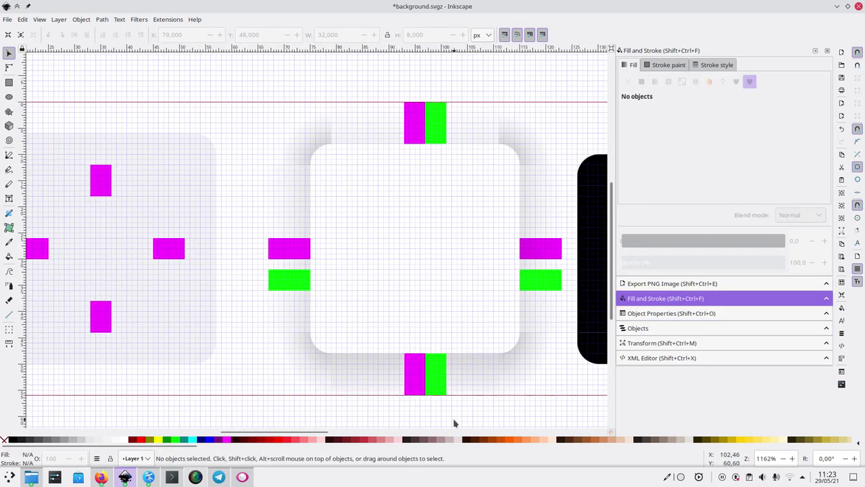
Step: Inspect how the bottom-left corner's radial shadow gradient meets the bottom strip, and deselect the corner
{"action": "scroll", "coordinate": [280, 344], "scroll_direction": "up", "scroll_amount": 3, "text": "ctrl"}
{"action": "scroll", "coordinate": [363, 365], "scroll_direction": "up", "scroll_amount": 3, "text": "ctrl"}
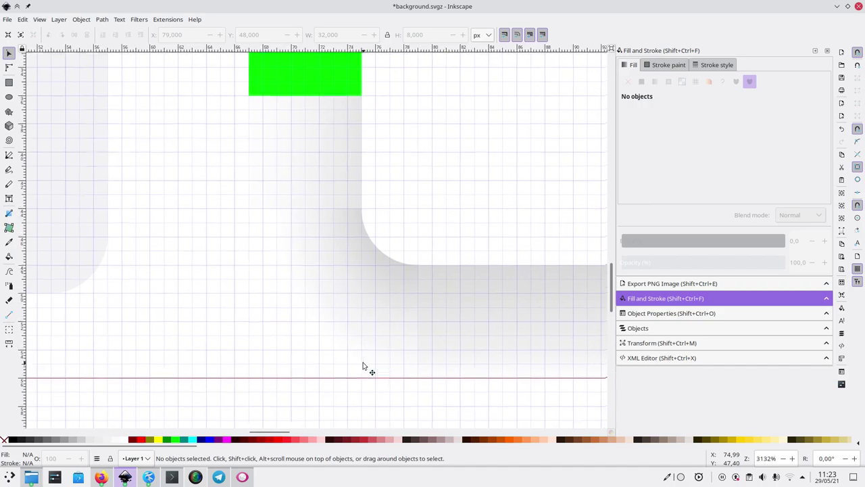
{"action": "key", "text": "n"}
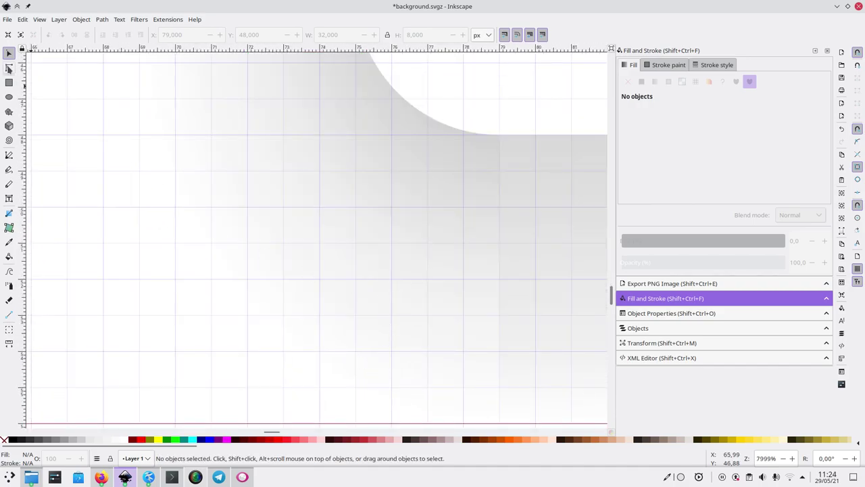
{"action": "left_click", "coordinate": [432, 235]}
{"action": "scroll", "coordinate": [435, 235], "scroll_direction": "up", "scroll_amount": 4}
{"action": "scroll", "coordinate": [436, 270], "scroll_direction": "down", "scroll_amount": 2, "text": "ctrl"}
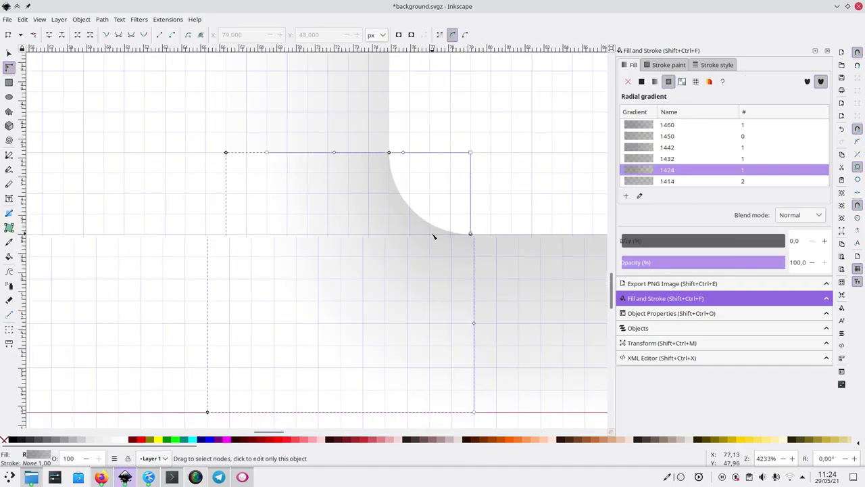
{"action": "scroll", "coordinate": [438, 304], "scroll_direction": "right", "scroll_amount": 1}
{"action": "scroll", "coordinate": [436, 304], "scroll_direction": "down", "scroll_amount": 1}
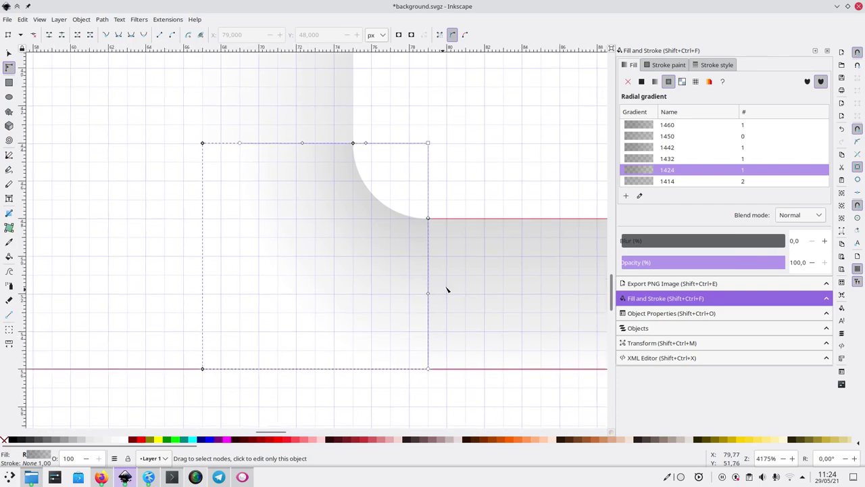
{"action": "scroll", "coordinate": [440, 294], "scroll_direction": "down", "scroll_amount": 4, "text": "ctrl"}
{"action": "left_click", "coordinate": [418, 333]}
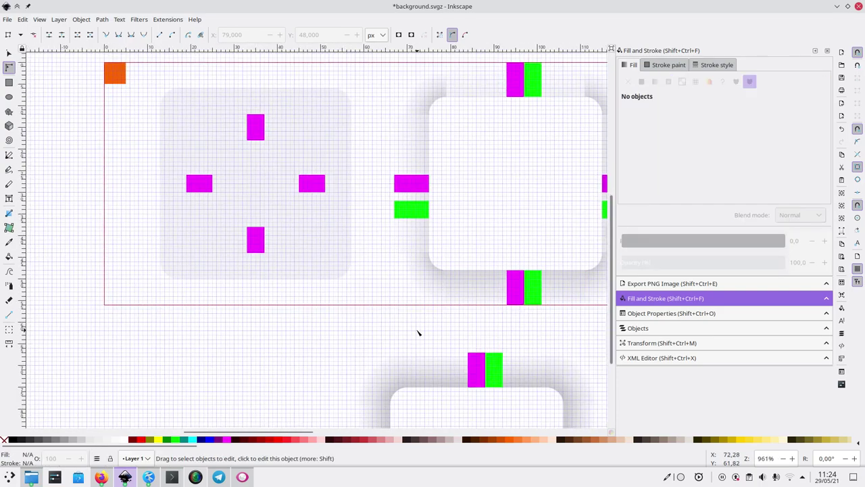
Step: Select the top-right corner shadow of the white tile with its radial gradient handles shown
{"action": "scroll", "coordinate": [418, 332], "scroll_direction": "down", "scroll_amount": 2, "text": "ctrl"}
{"action": "scroll", "coordinate": [418, 333], "scroll_direction": "down", "scroll_amount": 3}
{"action": "scroll", "coordinate": [419, 333], "scroll_direction": "right", "scroll_amount": 2}
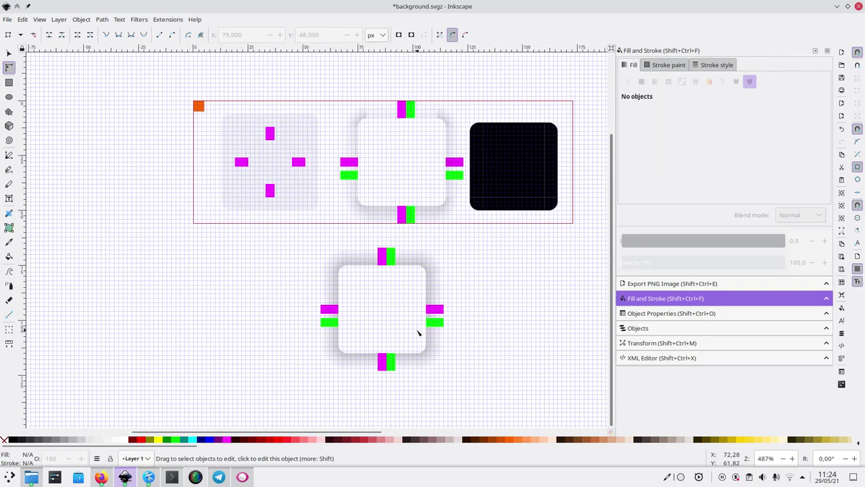
{"action": "scroll", "coordinate": [418, 333], "scroll_direction": "down", "scroll_amount": 2, "text": "ctrl"}
{"action": "scroll", "coordinate": [418, 333], "scroll_direction": "down", "scroll_amount": 5}
{"action": "scroll", "coordinate": [418, 332], "scroll_direction": "up", "scroll_amount": 8}
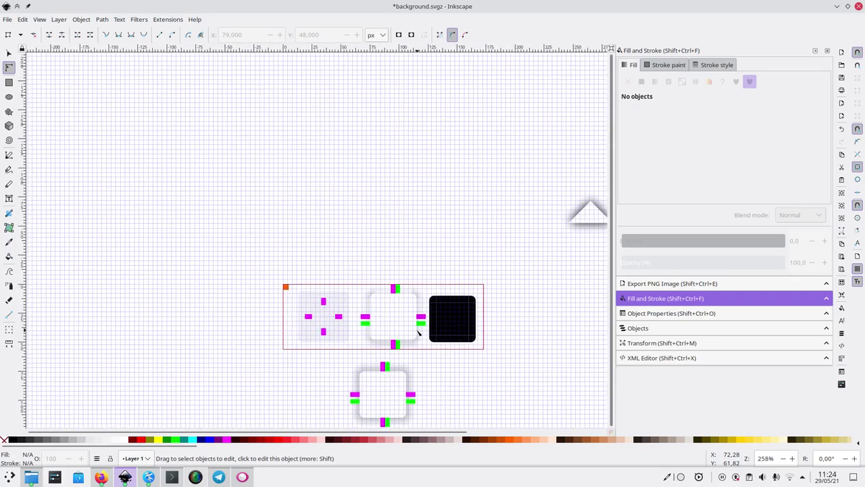
{"action": "scroll", "coordinate": [418, 333], "scroll_direction": "up", "scroll_amount": 5, "text": "ctrl"}
{"action": "scroll", "coordinate": [417, 331], "scroll_direction": "up", "scroll_amount": 5}
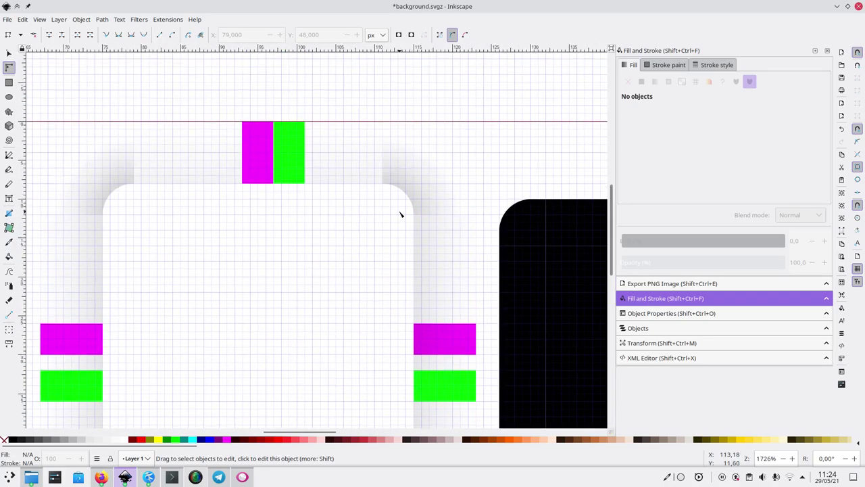
{"action": "scroll", "coordinate": [401, 214], "scroll_direction": "up", "scroll_amount": 3, "text": "ctrl"}
{"action": "scroll", "coordinate": [401, 213], "scroll_direction": "up", "scroll_amount": 5}
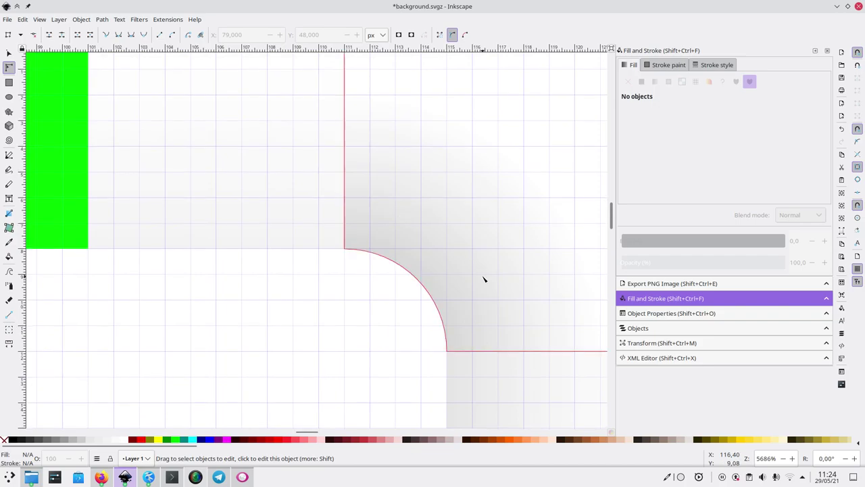
{"action": "left_click", "coordinate": [484, 279]}
{"action": "scroll", "coordinate": [483, 279], "scroll_direction": "down", "scroll_amount": 4}
{"action": "scroll", "coordinate": [484, 280], "scroll_direction": "right", "scroll_amount": 4}
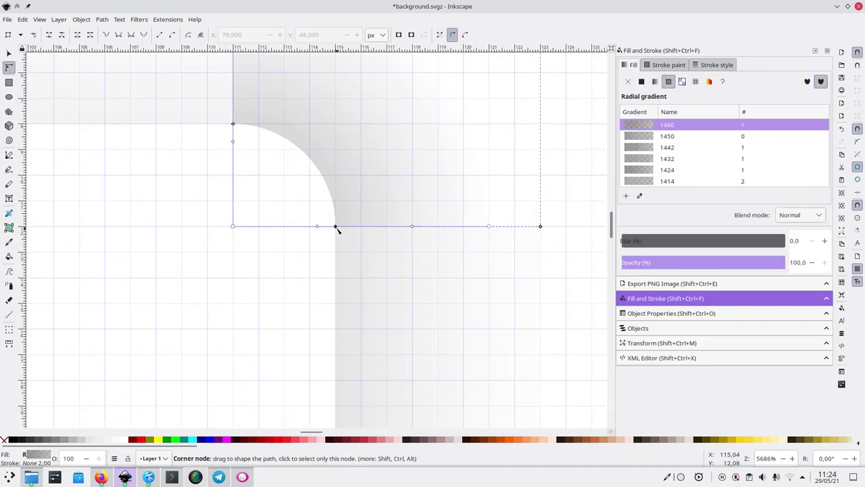
Step: Extend the top-right corner's radial gradient horizontally to the shadow's outer edge at x = 123, y = 12
{"action": "left_click", "coordinate": [335, 227]}
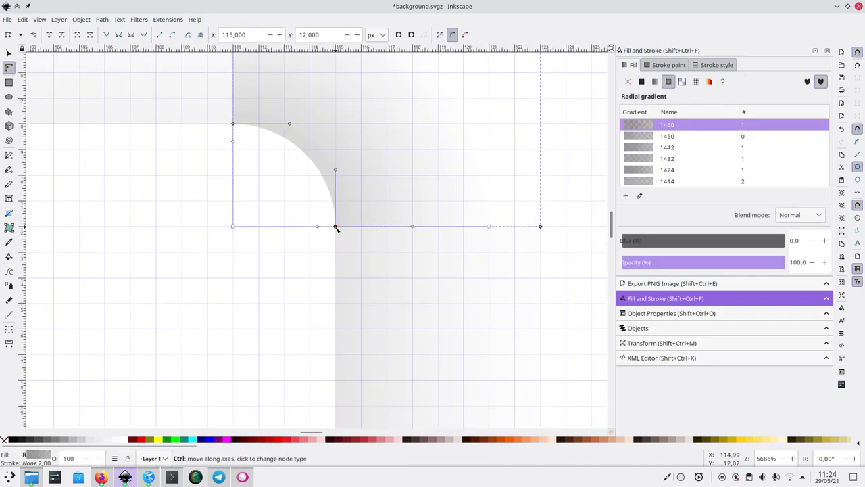
{"action": "left_click", "coordinate": [412, 227]}
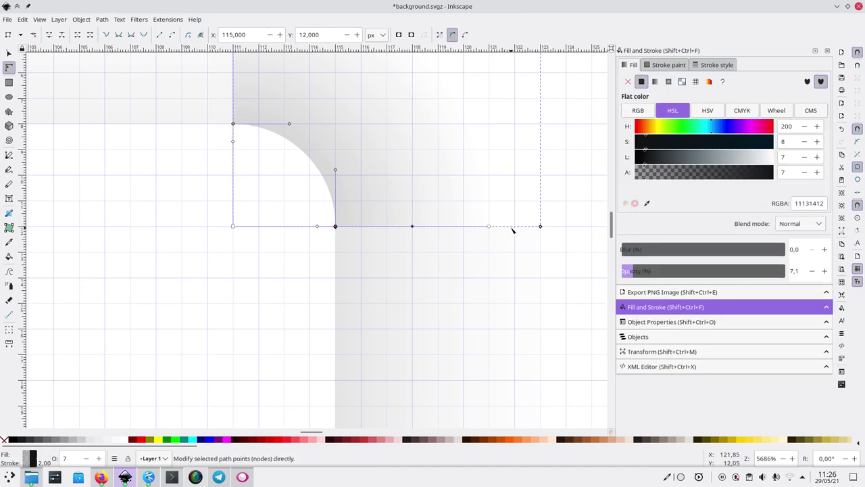
{"action": "left_click_drag", "start_coordinate": [489, 227], "coordinate": [540, 226]}
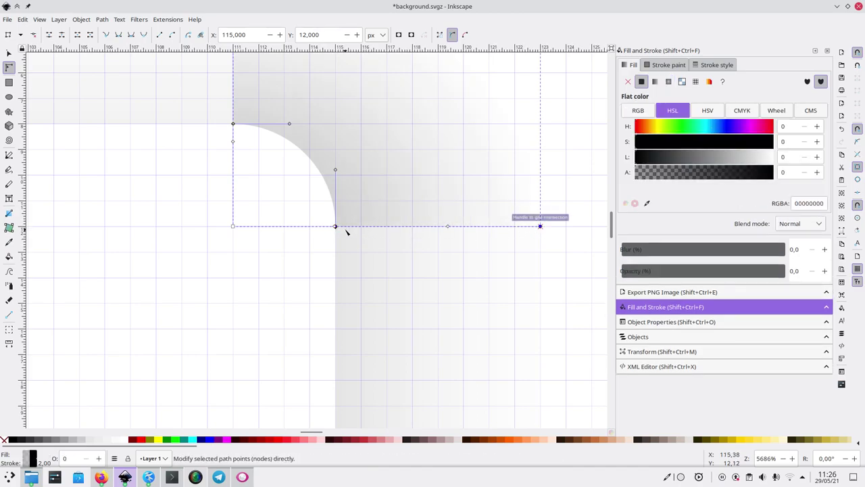
{"action": "left_click", "coordinate": [444, 296]}
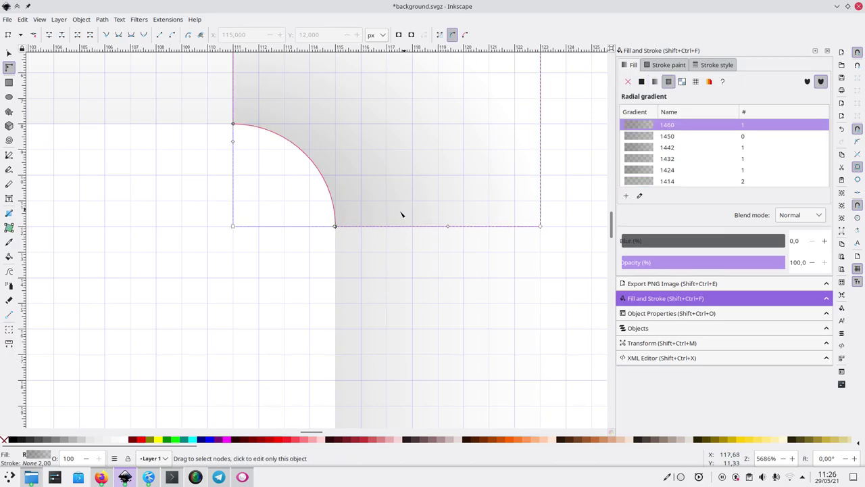
Step: Mark the second HORIZONTAL block in shadower.py's output and set the top-right corner's gradient stop at x = 115 to 12.2 % opacity
{"action": "left_click", "coordinate": [334, 227]}
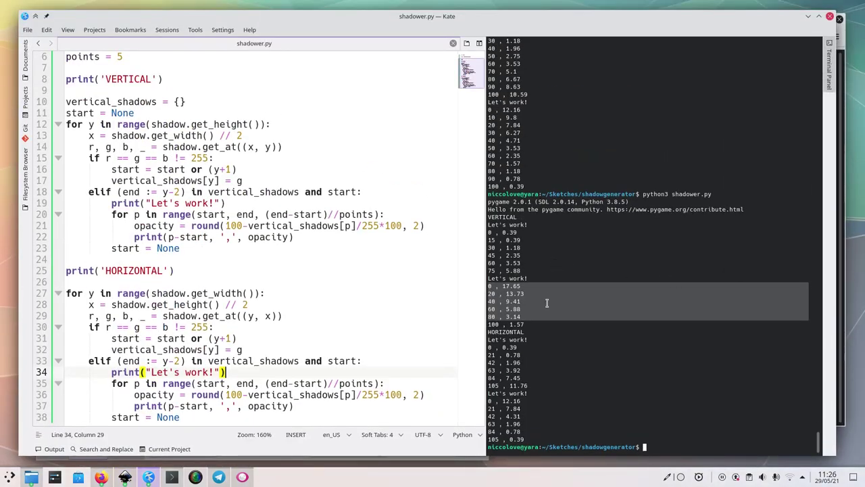
{"action": "triple_click", "coordinate": [520, 347]}
{"action": "triple_click", "coordinate": [521, 384]}
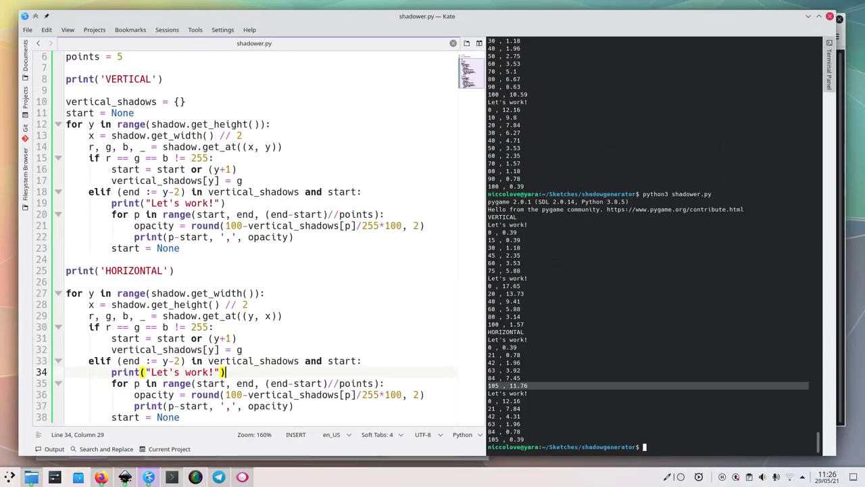
{"action": "left_click_drag", "start_coordinate": [511, 401], "coordinate": [512, 439]}
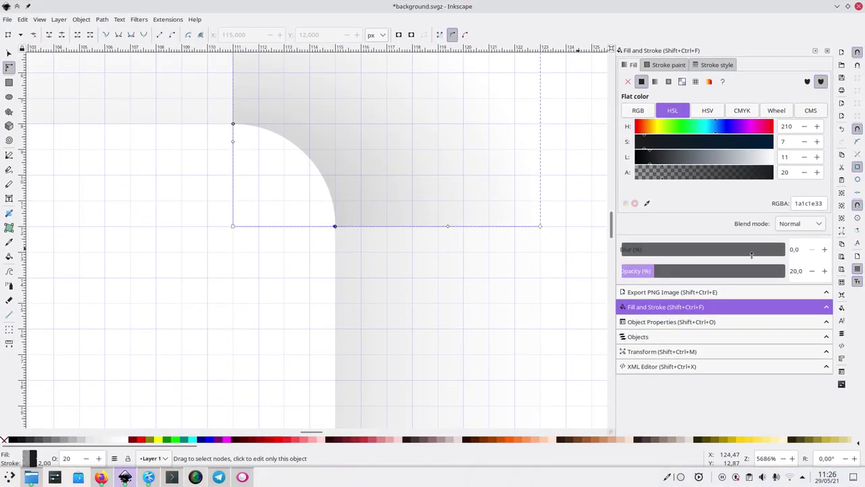
{"action": "double_click", "coordinate": [794, 271]}
{"action": "type", "text": "12"}
{"action": "key", "text": "Return"}
Step: Check the script output again and inspect the middle gradient stop of the right shadow strip at x = 119
{"action": "key", "text": "ctrl+super+Down"}
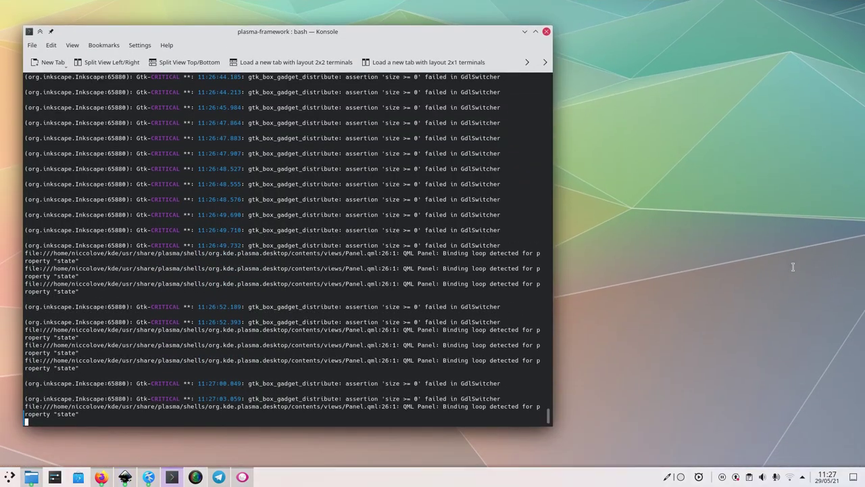
{"action": "key", "text": "ctrl+super+Up"}
{"action": "key", "text": "ctrl+super+Up"}
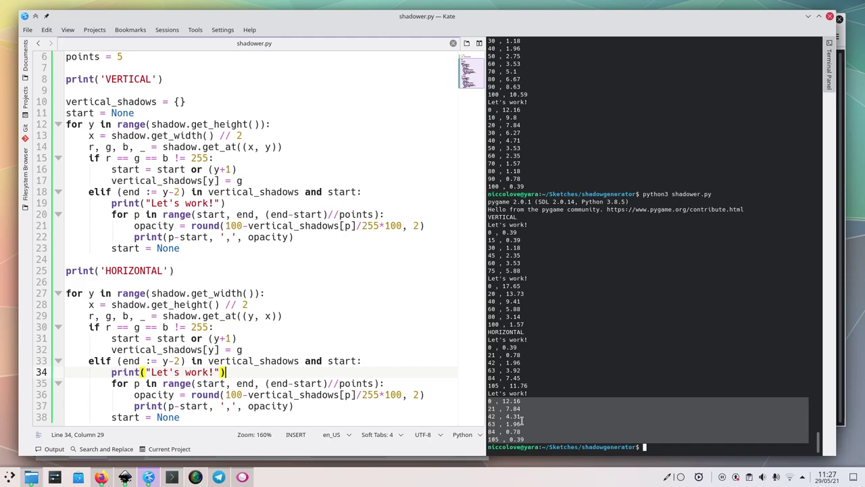
{"action": "key", "text": "alt+Tab"}
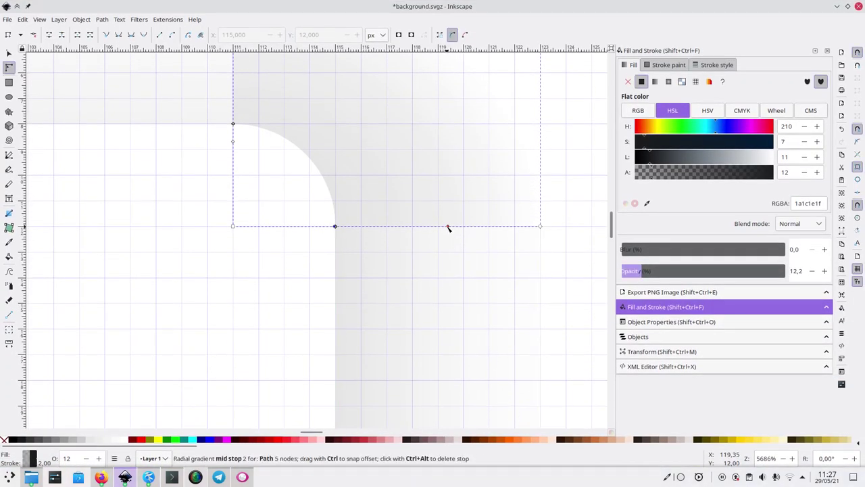
{"action": "left_click", "coordinate": [448, 286]}
{"action": "scroll", "coordinate": [448, 285], "scroll_direction": "down", "scroll_amount": 3}
{"action": "scroll", "coordinate": [449, 285], "scroll_direction": "down", "scroll_amount": 6}
{"action": "left_click", "coordinate": [439, 280]}
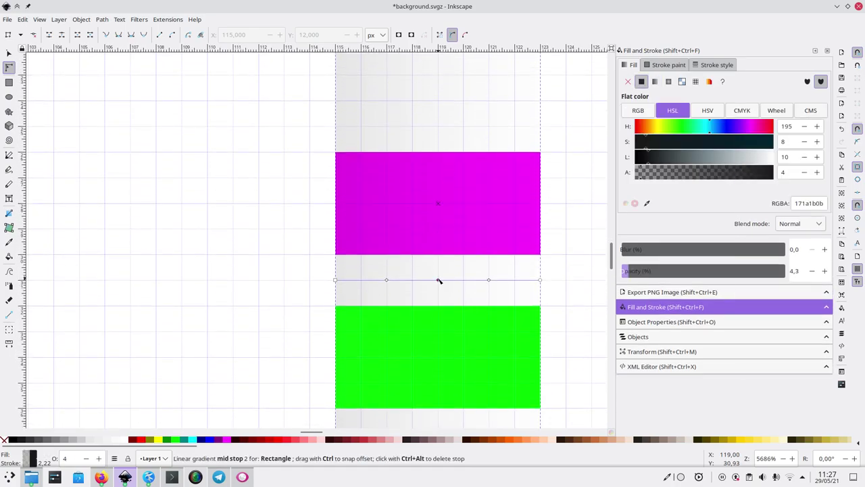
Step: Set the top-right corner's gradient stop at x = 119 to the right strip's middle-stop opacity, about 4 %, and check the outer stop
{"action": "scroll", "coordinate": [439, 280], "scroll_direction": "up", "scroll_amount": 8}
{"action": "left_click", "coordinate": [439, 163]}
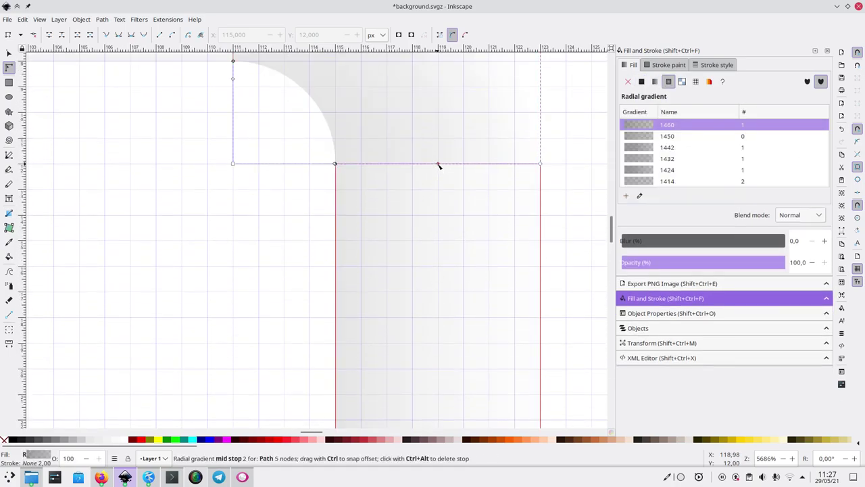
{"action": "left_click", "coordinate": [438, 164]}
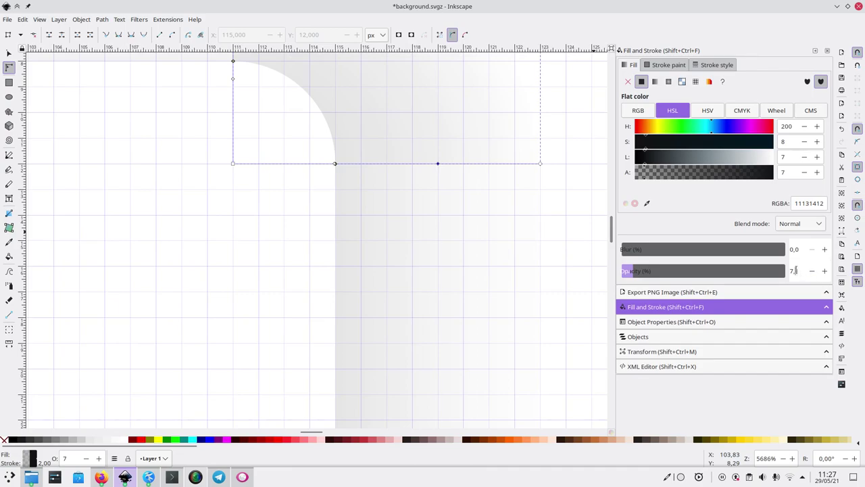
{"action": "type", "text": "4"}
{"action": "left_click", "coordinate": [546, 164]}
{"action": "left_click", "coordinate": [540, 163]}
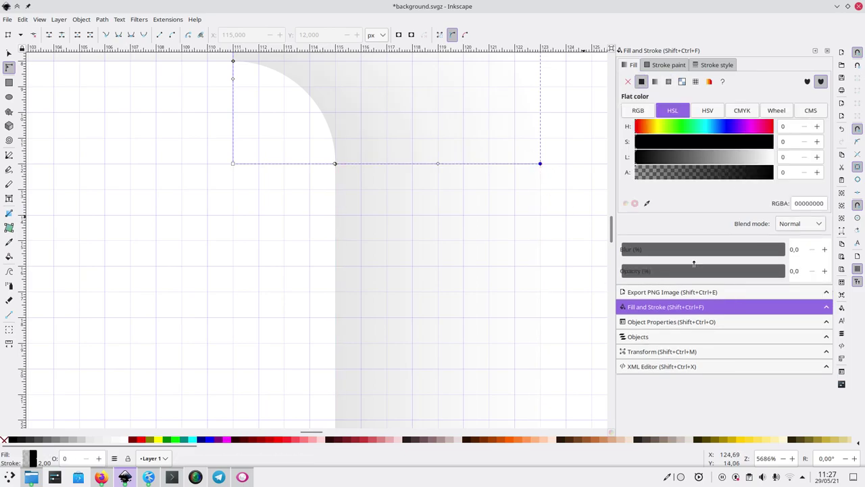
{"action": "scroll", "coordinate": [487, 250], "scroll_direction": "up", "scroll_amount": 4}
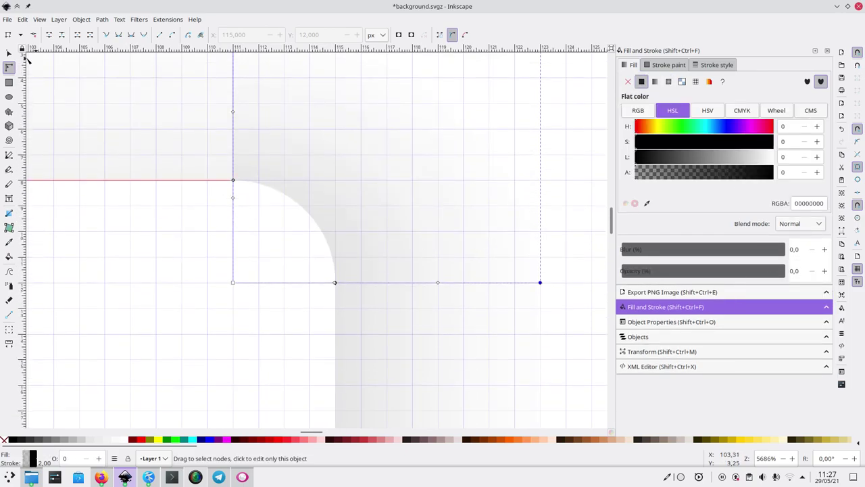
{"action": "left_click", "coordinate": [118, 323]}
{"action": "scroll", "coordinate": [231, 286], "scroll_direction": "down", "scroll_amount": 2}
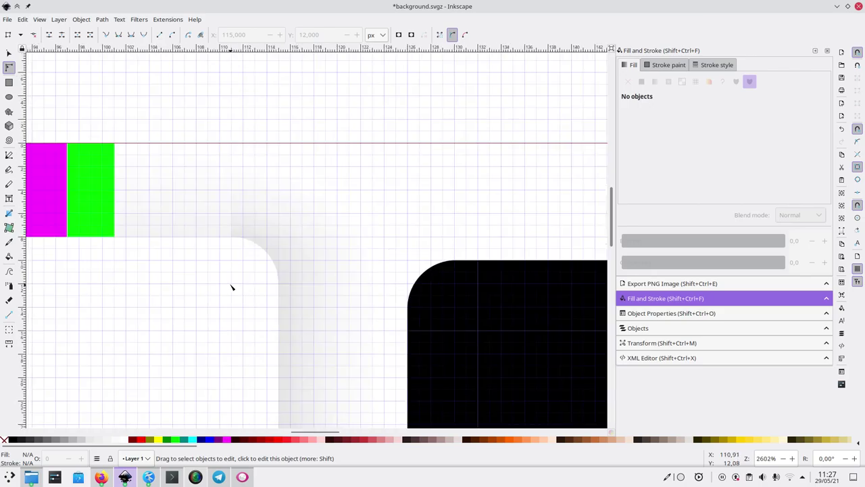
Step: Try shortening the top-right corner's radial gradient vertically to x = 111, y = 4
{"action": "scroll", "coordinate": [232, 286], "scroll_direction": "up", "scroll_amount": 3}
{"action": "scroll", "coordinate": [232, 281], "scroll_direction": "up", "scroll_amount": 2}
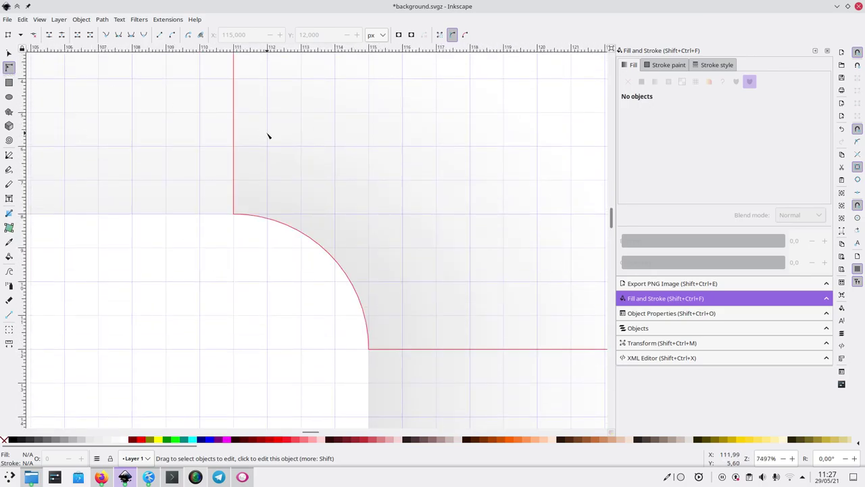
{"action": "left_click", "coordinate": [267, 134]}
{"action": "scroll", "coordinate": [268, 134], "scroll_direction": "up", "scroll_amount": 5}
{"action": "left_click", "coordinate": [233, 81]}
{"action": "left_click_drag", "start_coordinate": [234, 131], "coordinate": [235, 222]}
{"action": "left_click", "coordinate": [234, 216]}
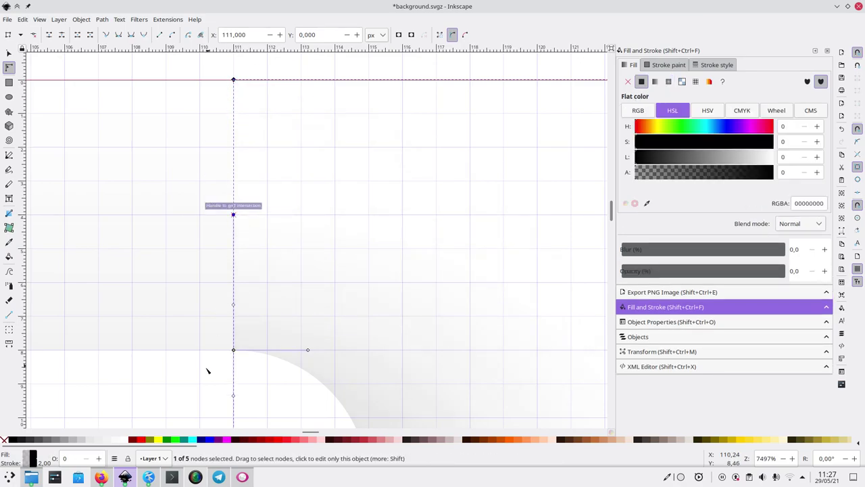
{"action": "scroll", "coordinate": [193, 376], "scroll_direction": "down", "scroll_amount": 3}
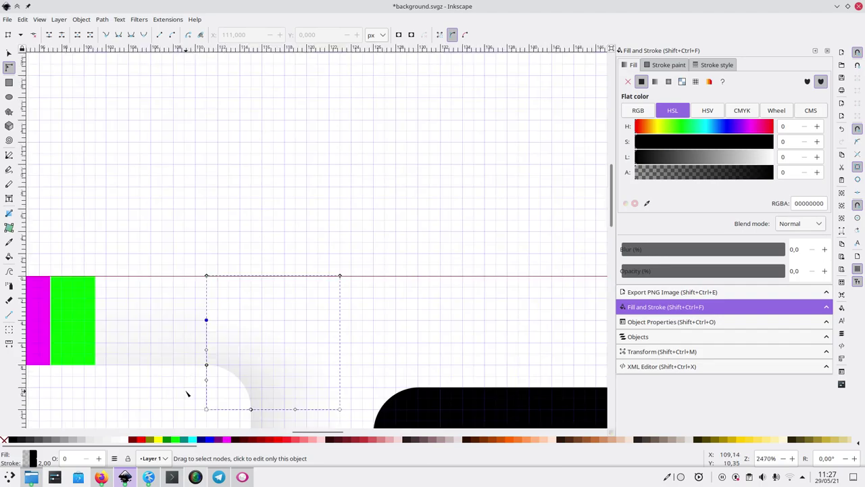
{"action": "key", "text": "Escape"}
Step: Set the vertical radius handle of the top-right corner's radial gradient to x = 111, y = 5
{"action": "scroll", "coordinate": [190, 392], "scroll_direction": "down", "scroll_amount": 5}
{"action": "scroll", "coordinate": [190, 393], "scroll_direction": "left", "scroll_amount": 5}
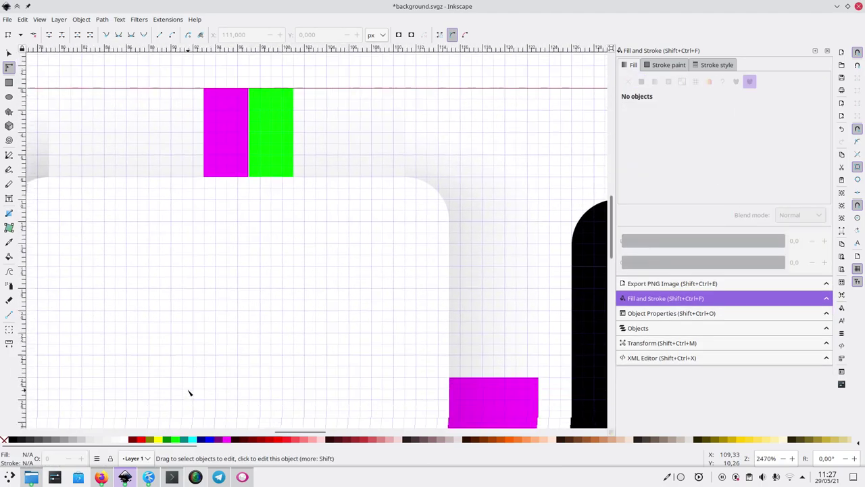
{"action": "scroll", "coordinate": [190, 392], "scroll_direction": "down", "scroll_amount": 2}
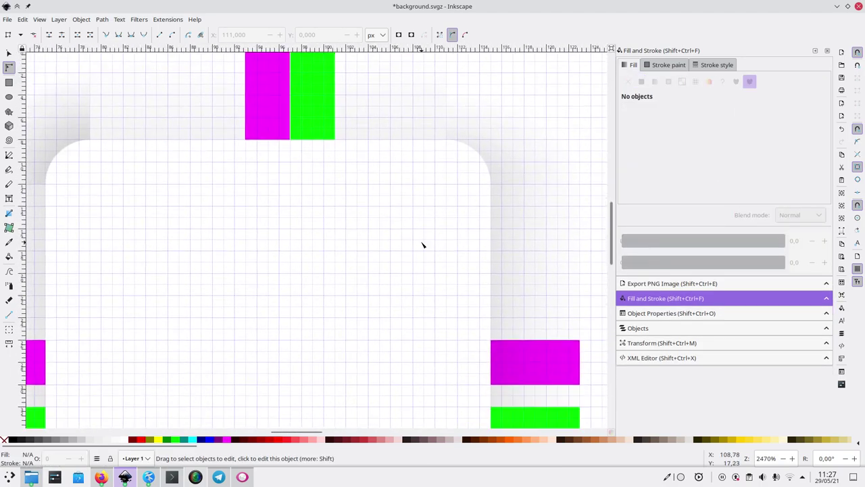
{"action": "scroll", "coordinate": [410, 251], "scroll_direction": "down", "scroll_amount": 2}
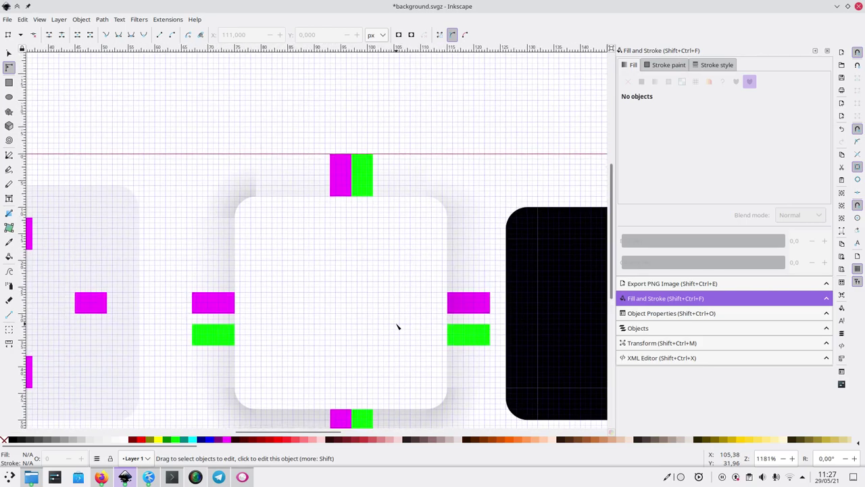
{"action": "scroll", "coordinate": [466, 175], "scroll_direction": "up", "scroll_amount": 5}
{"action": "left_click", "coordinate": [349, 250]}
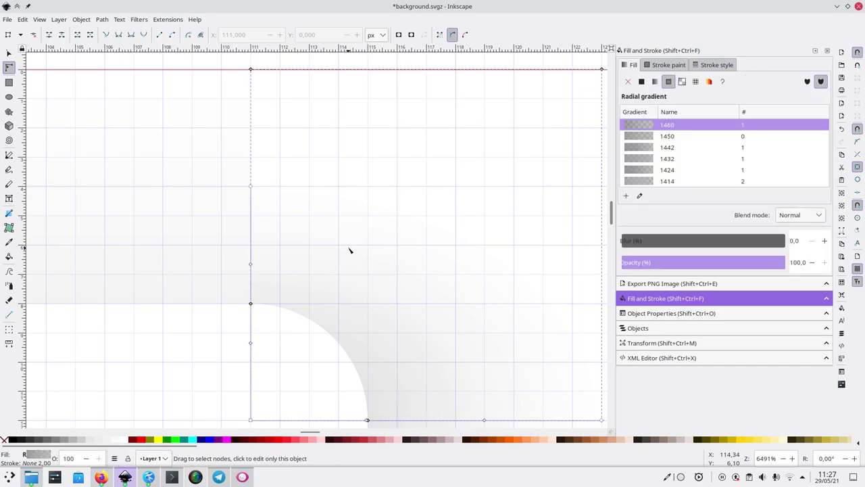
{"action": "left_click", "coordinate": [252, 188]}
{"action": "left_click", "coordinate": [209, 328]}
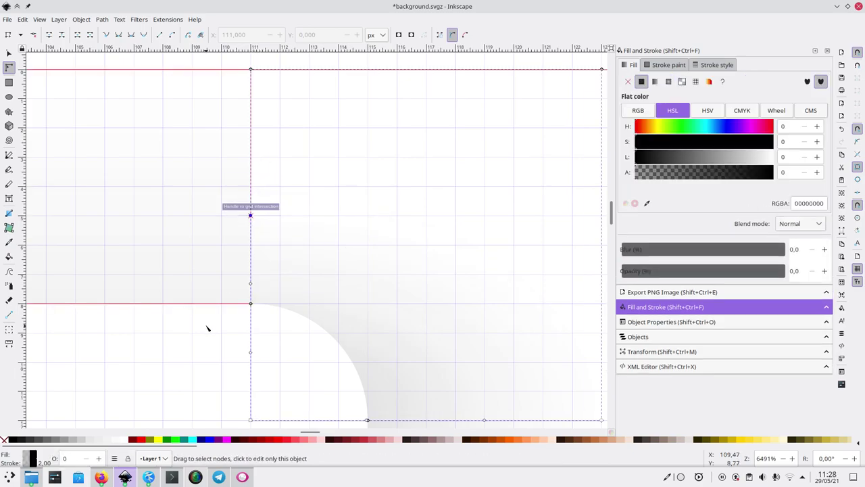
{"action": "key", "text": "Escape"}
Step: Replace the white tile's top-left corner shadow with a horizontally mirrored duplicate of the top-right corner at X = 67, Y = 0
{"action": "scroll", "coordinate": [222, 338], "scroll_direction": "down", "scroll_amount": 4}
{"action": "scroll", "coordinate": [212, 364], "scroll_direction": "down", "scroll_amount": 3}
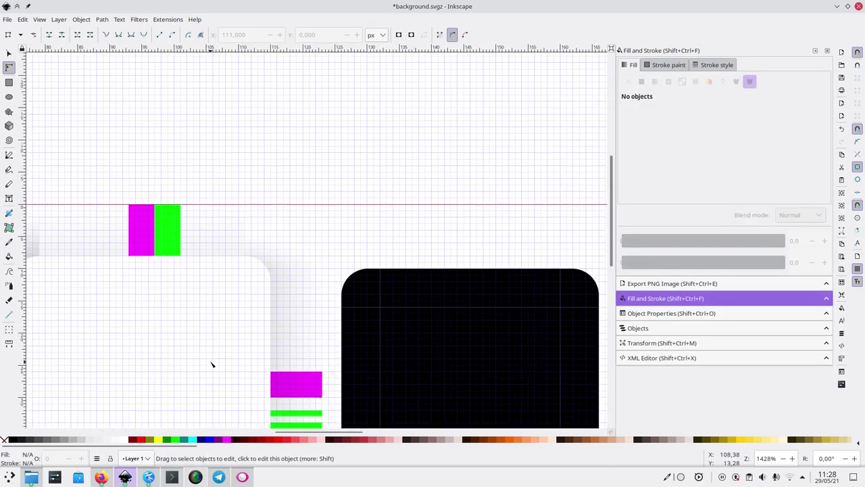
{"action": "scroll", "coordinate": [212, 364], "scroll_direction": "left", "scroll_amount": 3}
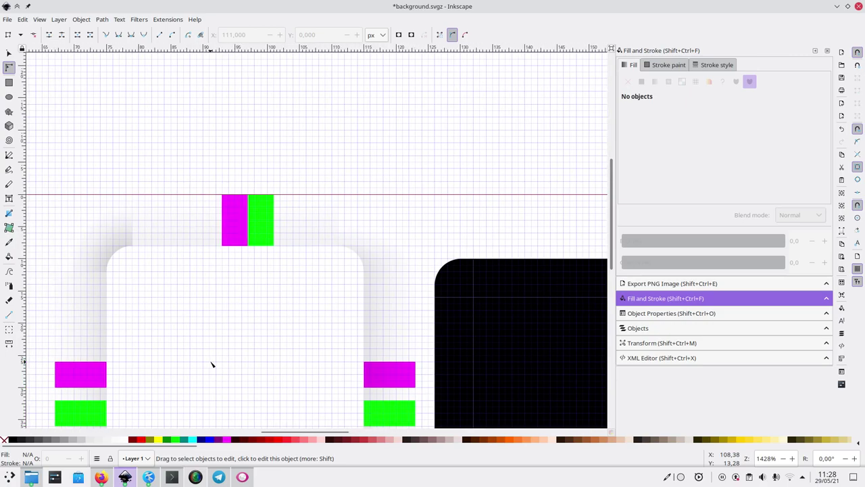
{"action": "scroll", "coordinate": [242, 353], "scroll_direction": "left", "scroll_amount": 4}
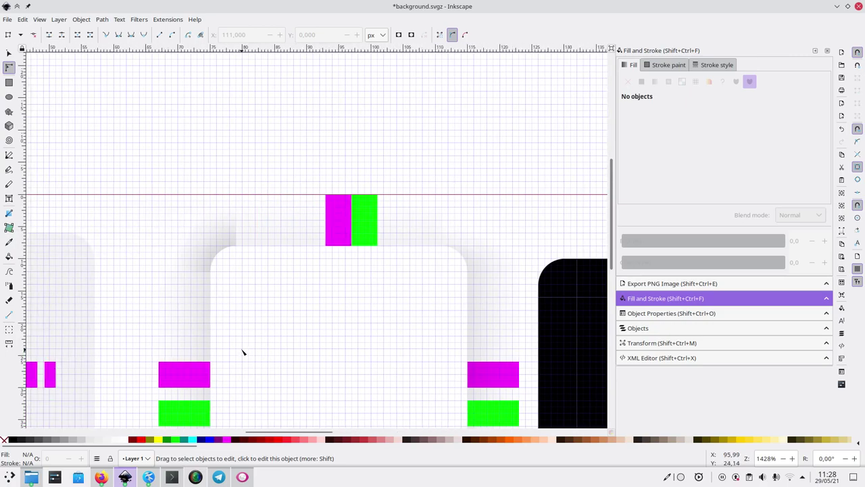
{"action": "left_click", "coordinate": [9, 54]}
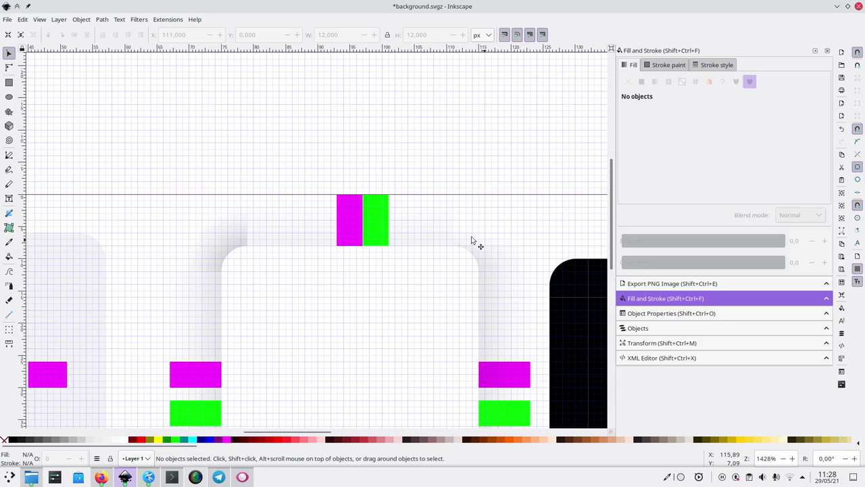
{"action": "left_click", "coordinate": [226, 228]}
{"action": "key", "text": "Delete"}
{"action": "left_click", "coordinate": [484, 241]}
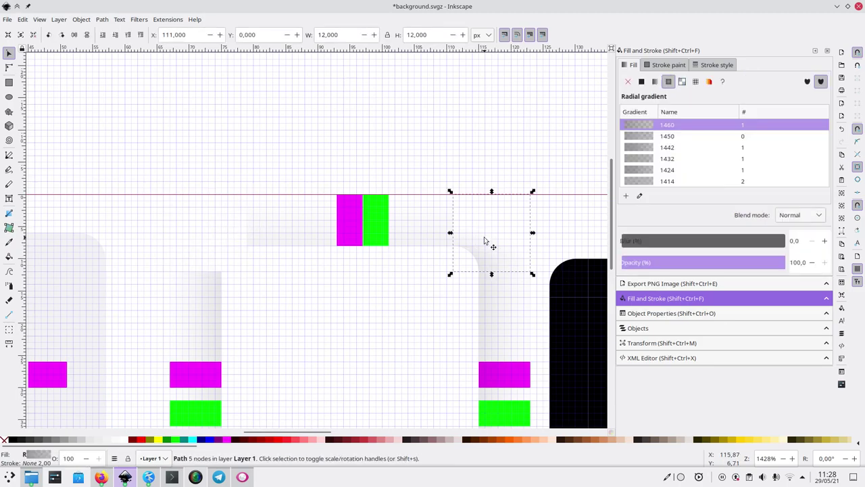
{"action": "left_click_drag", "start_coordinate": [494, 247], "coordinate": [213, 247]}
{"action": "key", "text": "Escape"}
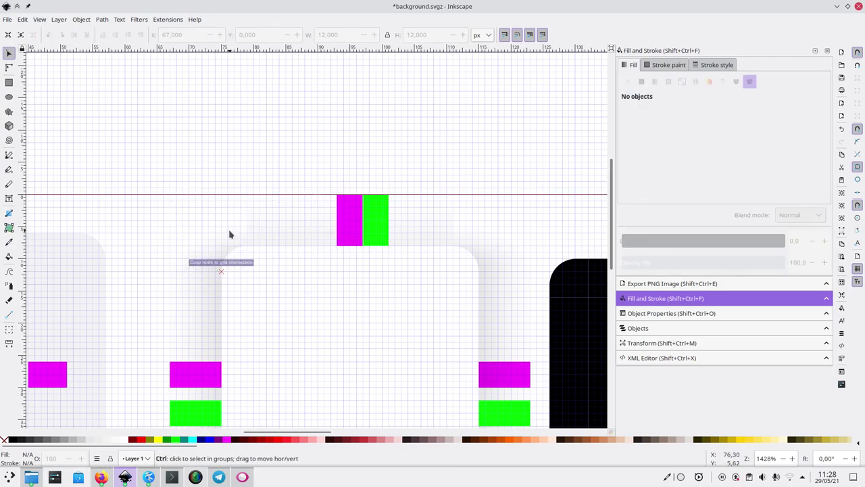
Step: Try to give the mirrored top-left corner shadow the ID shadow-topright in its object properties
{"action": "scroll", "coordinate": [230, 234], "scroll_direction": "up", "scroll_amount": 3}
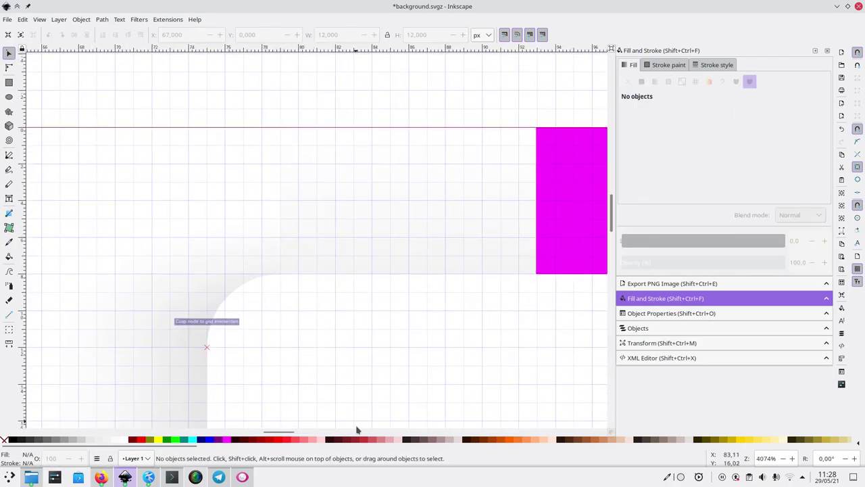
{"action": "left_click", "coordinate": [234, 289]}
{"action": "left_click", "coordinate": [669, 314]}
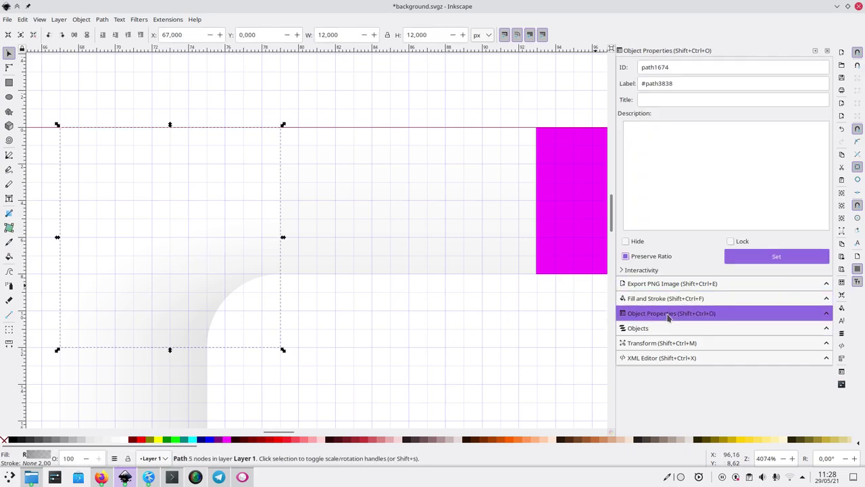
{"action": "double_click", "coordinate": [686, 66]}
{"action": "type", "text": "shadow-topright"}
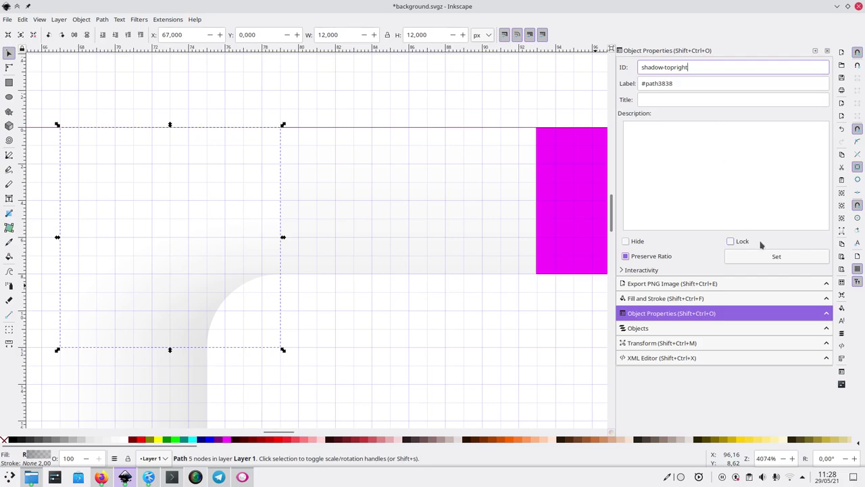
{"action": "left_click", "coordinate": [744, 258]}
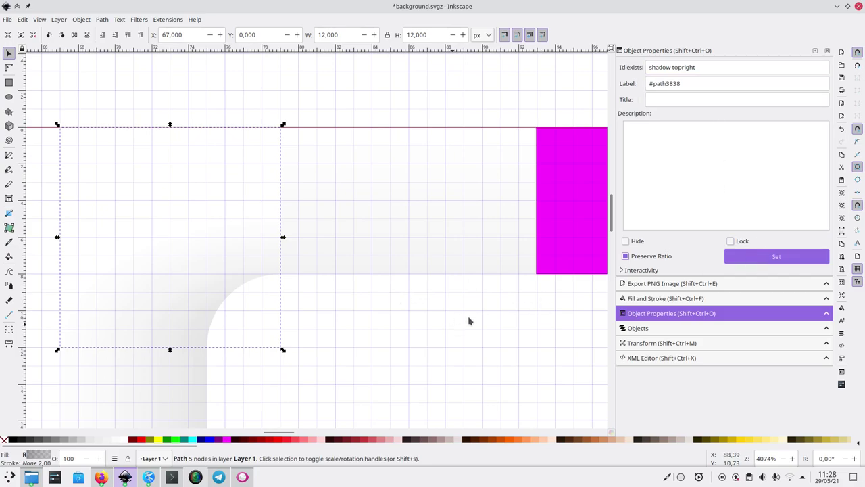
Step: Set the mirrored corner's ID to shadow-topleft and save the document
{"action": "left_click", "coordinate": [684, 67]}
{"action": "key", "text": "Delete"}
{"action": "key", "text": "Delete"}
{"action": "key", "text": "Delete"}
{"action": "key", "text": "Delete"}
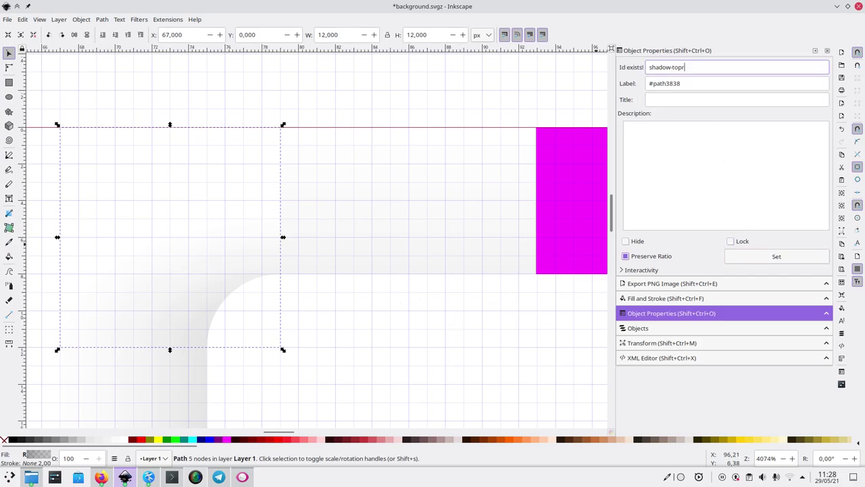
{"action": "type", "text": "left"}
{"action": "left_click", "coordinate": [744, 256]}
{"action": "left_click", "coordinate": [456, 332]}
{"action": "key", "text": "ctrl+s"}
Step: Extend the bottom-left corner's radial gradient vertically to the shadow's outer edge at x = 79, y = 56
{"action": "scroll", "coordinate": [456, 331], "scroll_direction": "down", "scroll_amount": 6}
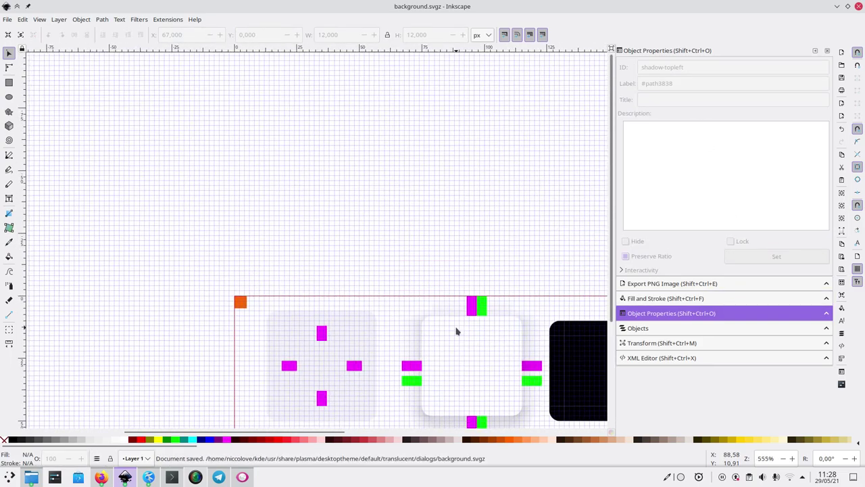
{"action": "scroll", "coordinate": [456, 330], "scroll_direction": "down", "scroll_amount": 3}
{"action": "scroll", "coordinate": [457, 275], "scroll_direction": "up", "scroll_amount": 1}
{"action": "scroll", "coordinate": [457, 274], "scroll_direction": "up", "scroll_amount": 2}
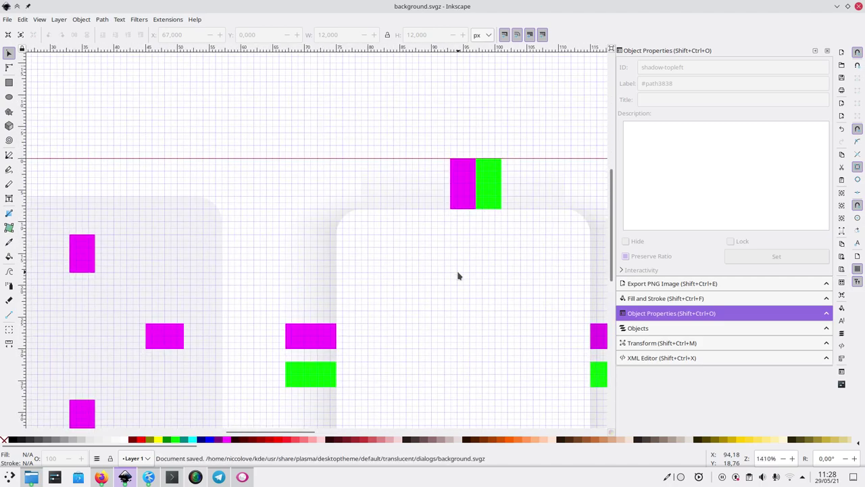
{"action": "scroll", "coordinate": [458, 277], "scroll_direction": "up", "scroll_amount": 1}
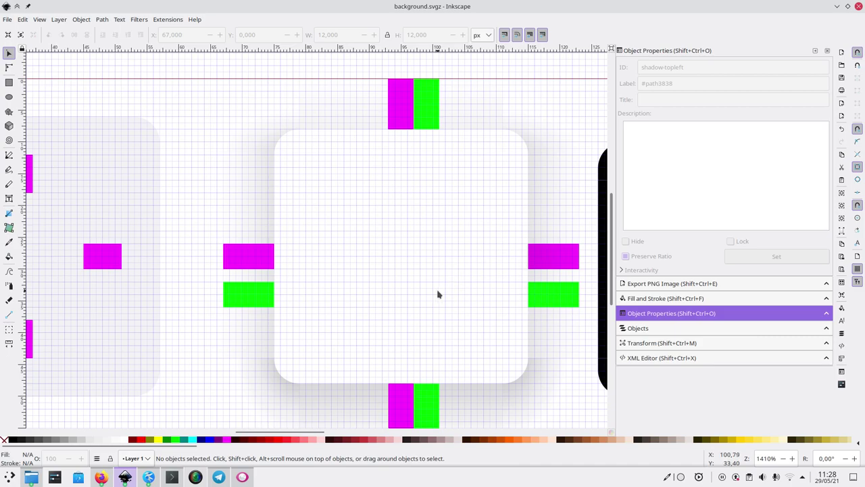
{"action": "scroll", "coordinate": [440, 293], "scroll_direction": "down", "scroll_amount": 2}
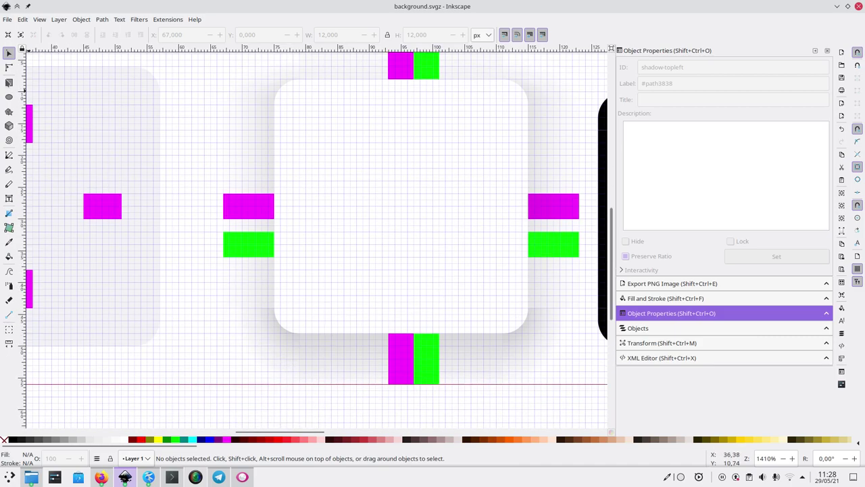
{"action": "left_click", "coordinate": [9, 69]}
{"action": "left_click", "coordinate": [276, 372]}
{"action": "scroll", "coordinate": [277, 374], "scroll_direction": "up", "scroll_amount": 3}
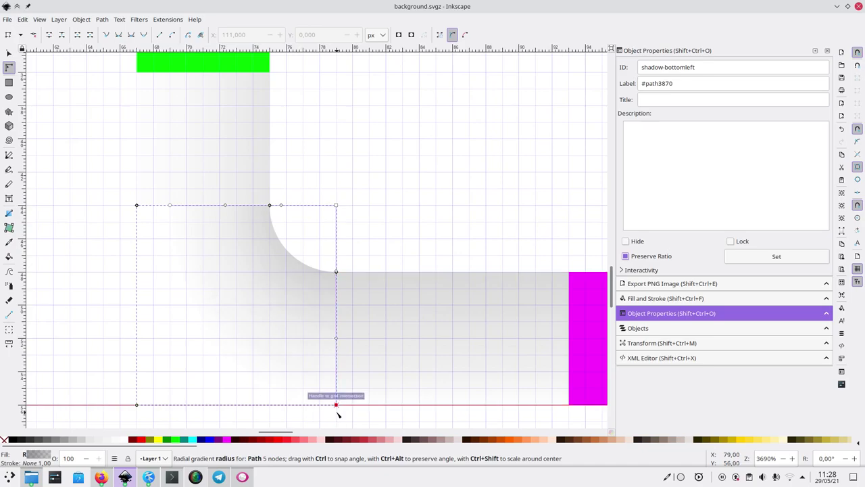
Step: Select the bottom shadow strip and inspect the fill opacity of its starting and middle gradient stops
{"action": "left_click", "coordinate": [386, 377]}
{"action": "scroll", "coordinate": [388, 379], "scroll_direction": "right", "scroll_amount": 8}
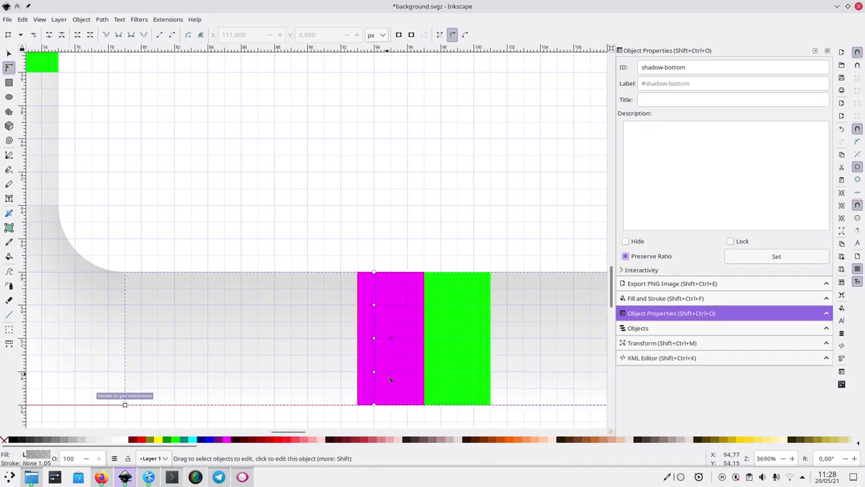
{"action": "left_click", "coordinate": [368, 399]}
{"action": "left_click", "coordinate": [354, 389]}
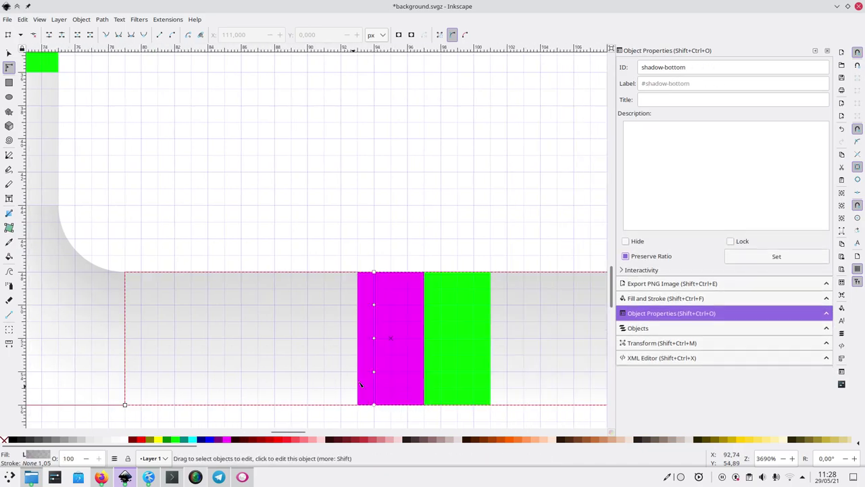
{"action": "left_click", "coordinate": [374, 271]}
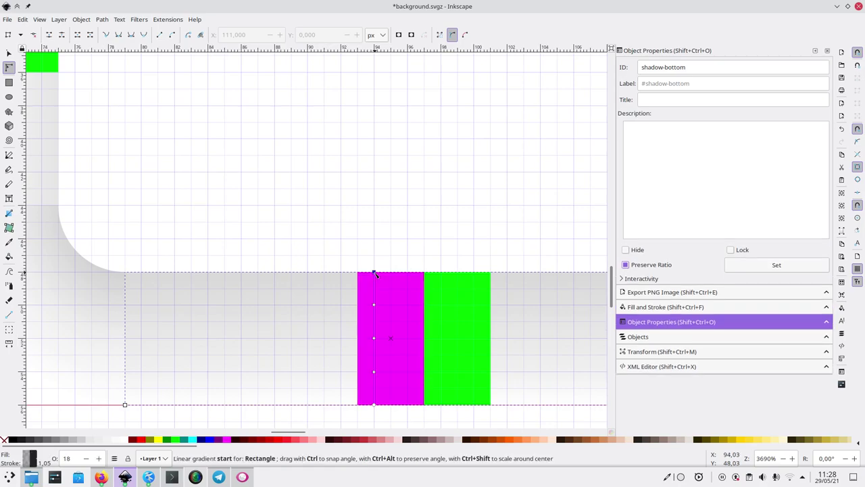
{"action": "left_click", "coordinate": [650, 307]}
{"action": "left_click", "coordinate": [374, 338]}
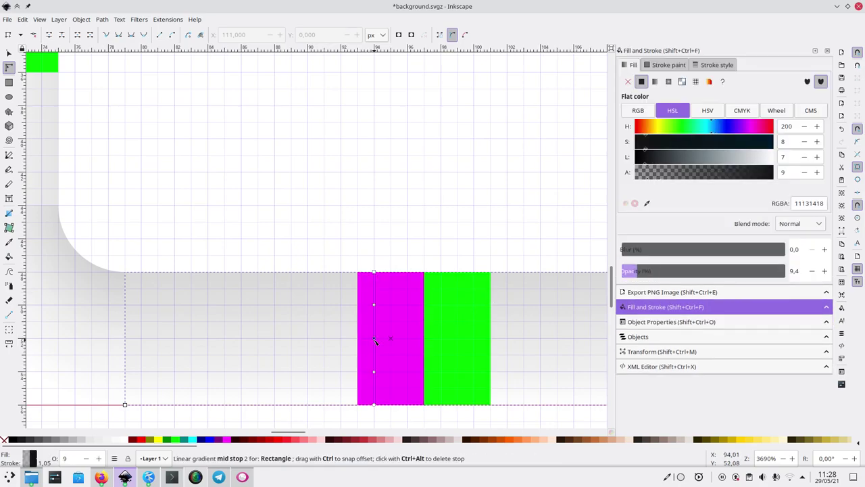
Step: Set the bottom-left corner gradient's stop at the inner edge to 17% opacity and its middle vertical stop to 9%
{"action": "left_click", "coordinate": [92, 299]}
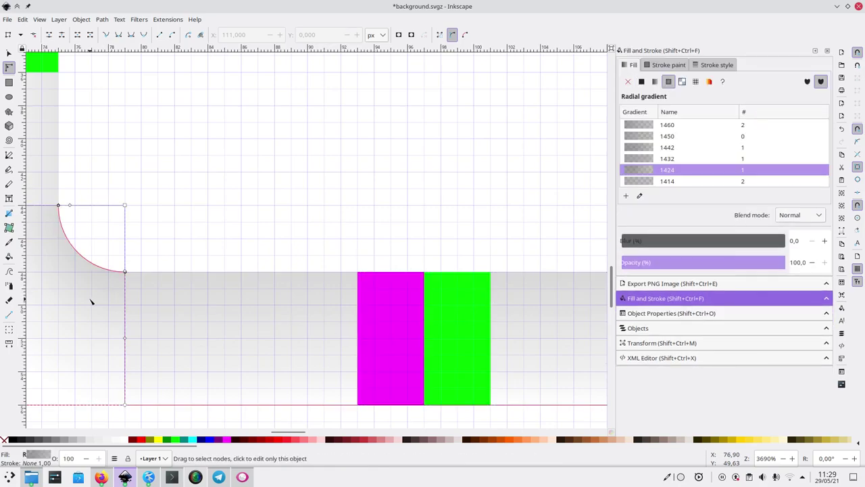
{"action": "left_click", "coordinate": [126, 273]}
{"action": "left_click", "coordinate": [796, 270]}
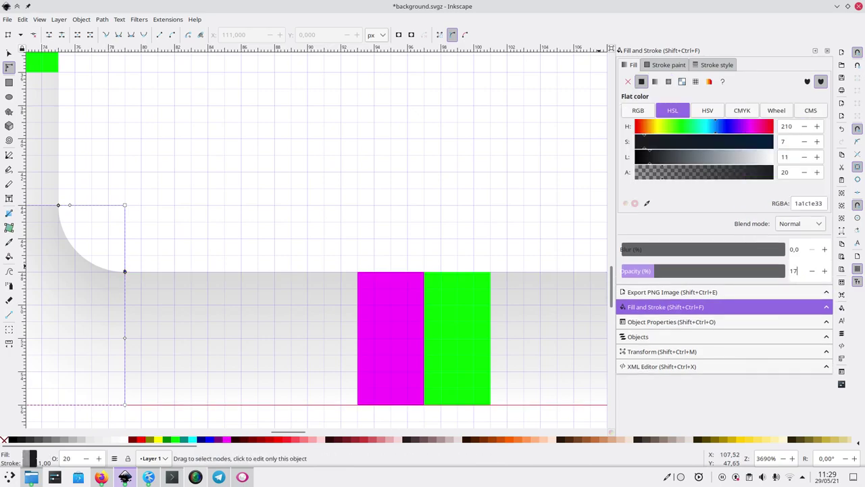
{"action": "left_click", "coordinate": [125, 339]}
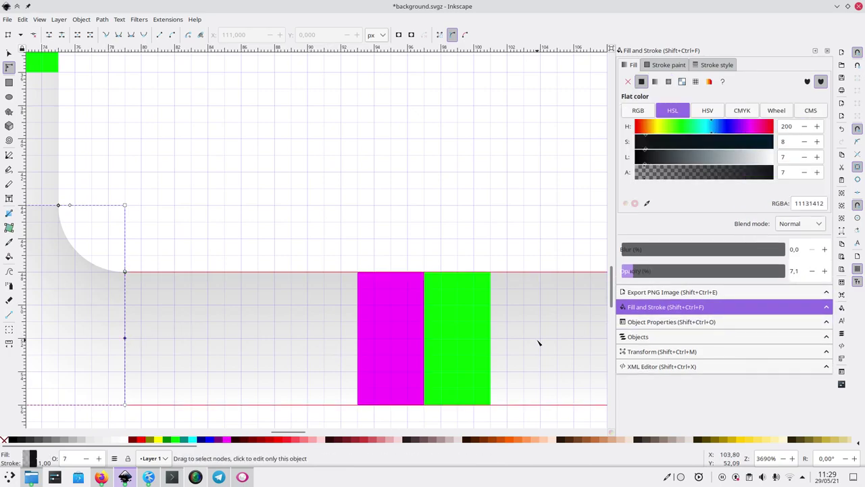
{"action": "double_click", "coordinate": [793, 270]}
{"action": "type", "text": "9"}
{"action": "key", "text": "Return"}
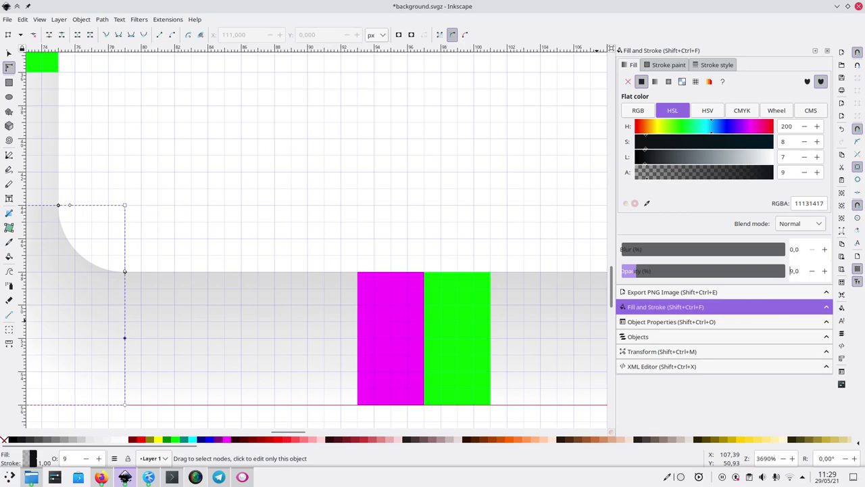
Step: Shorten the bottom-left corner's horizontal radial gradient radius to the grid intersection at x = 70, y = 44
{"action": "scroll", "coordinate": [320, 372], "scroll_direction": "left", "scroll_amount": 5}
{"action": "left_click", "coordinate": [155, 380]}
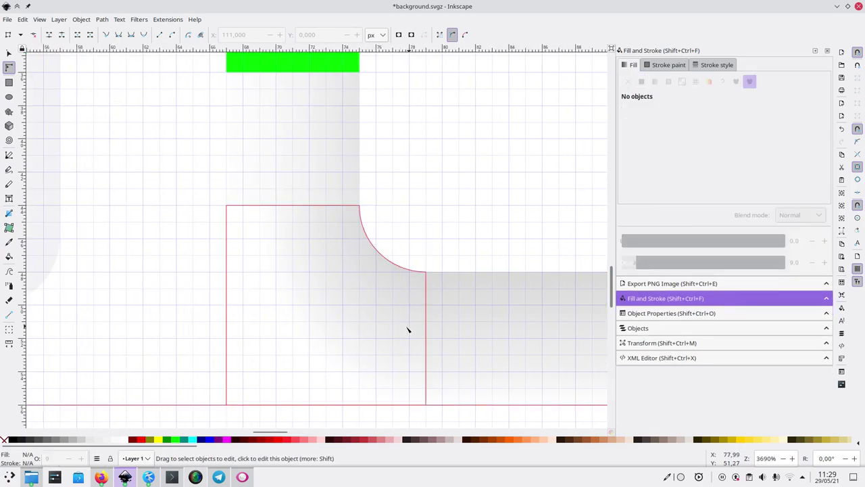
{"action": "left_click", "coordinate": [336, 284]}
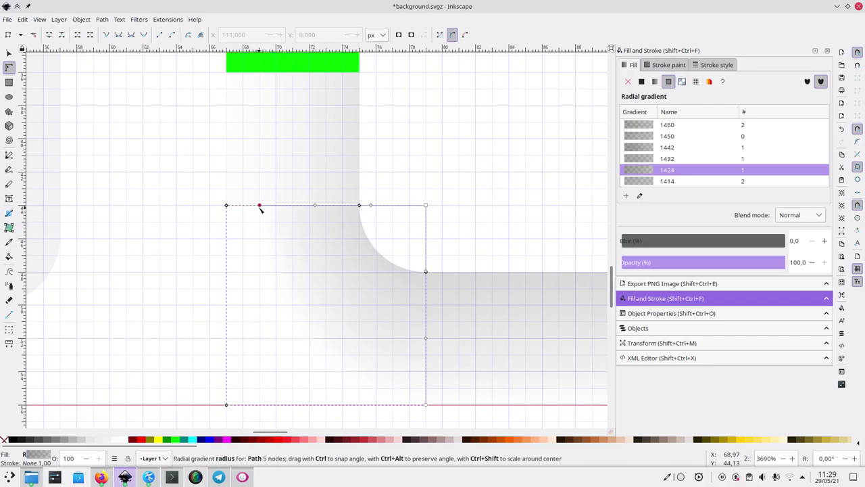
{"action": "left_click_drag", "start_coordinate": [263, 208], "coordinate": [276, 205]}
{"action": "left_click", "coordinate": [183, 241]}
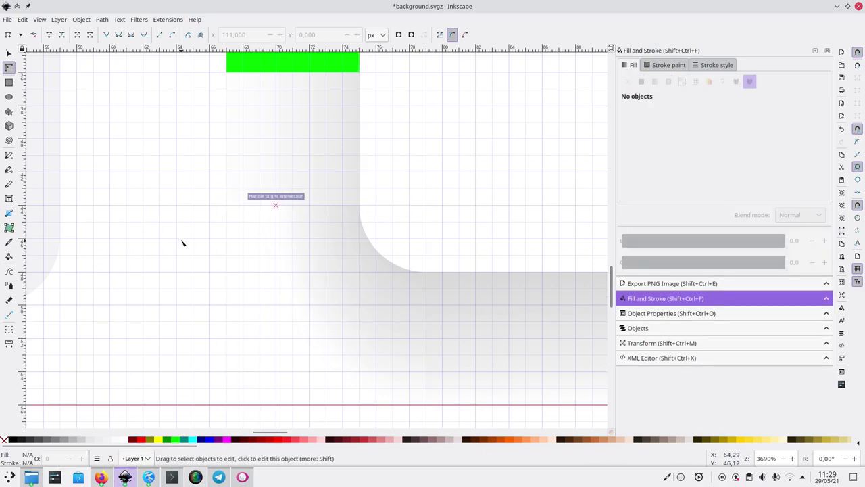
Step: Delete the old bottom-right corner shadow of the middle panel
{"action": "scroll", "coordinate": [182, 242], "scroll_direction": "down", "scroll_amount": 2}
{"action": "left_click", "coordinate": [235, 239]}
{"action": "left_click", "coordinate": [126, 334]}
{"action": "scroll", "coordinate": [185, 327], "scroll_direction": "down", "scroll_amount": 6}
{"action": "scroll", "coordinate": [190, 338], "scroll_direction": "up", "scroll_amount": 1}
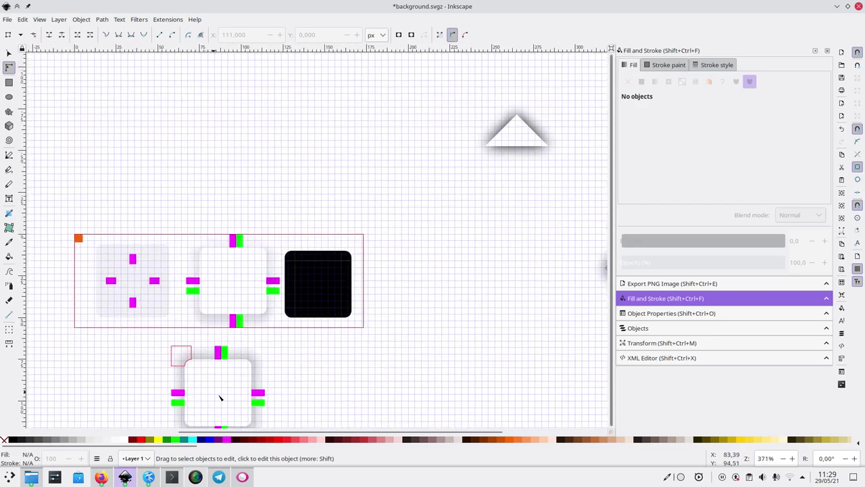
{"action": "scroll", "coordinate": [321, 367], "scroll_direction": "up", "scroll_amount": 4}
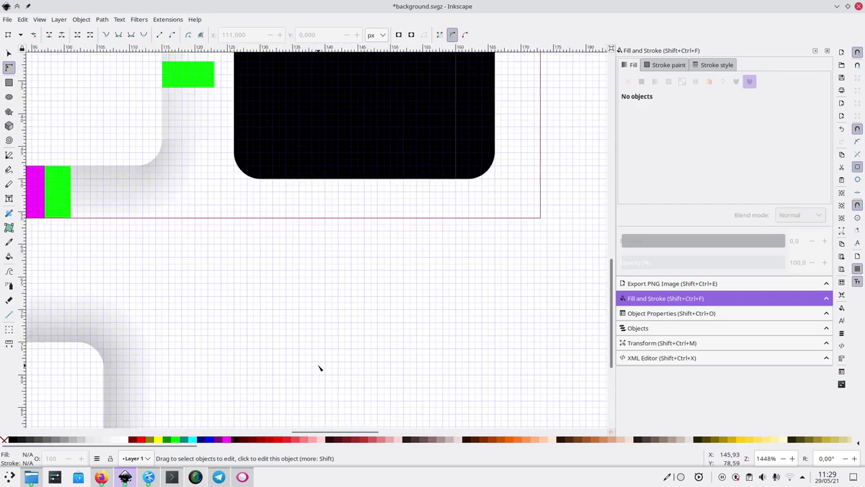
{"action": "key", "text": "s"}
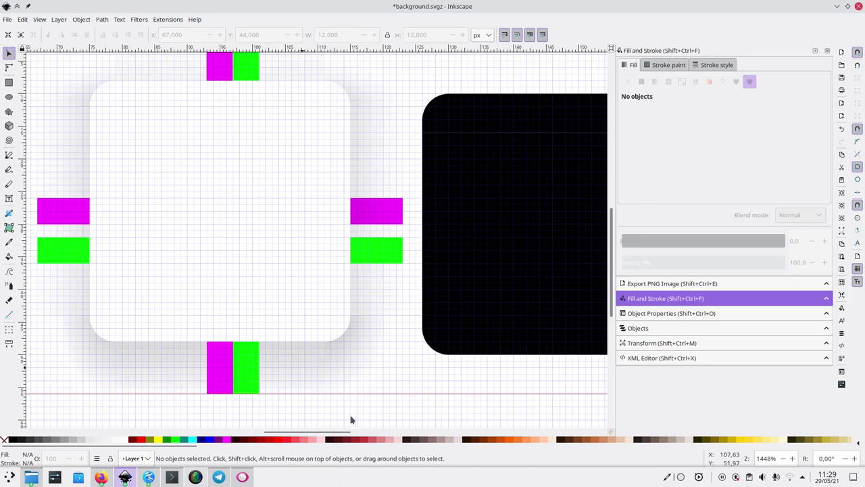
{"action": "scroll", "coordinate": [352, 420], "scroll_direction": "left", "scroll_amount": 3}
{"action": "left_click", "coordinate": [376, 373]}
{"action": "key", "text": "Delete"}
Step: Place a horizontally mirrored copy of the bottom-left corner shadow at the bottom-right corner, X 111, Y 44
{"action": "left_click", "coordinate": [137, 348]}
{"action": "key", "text": "h"}
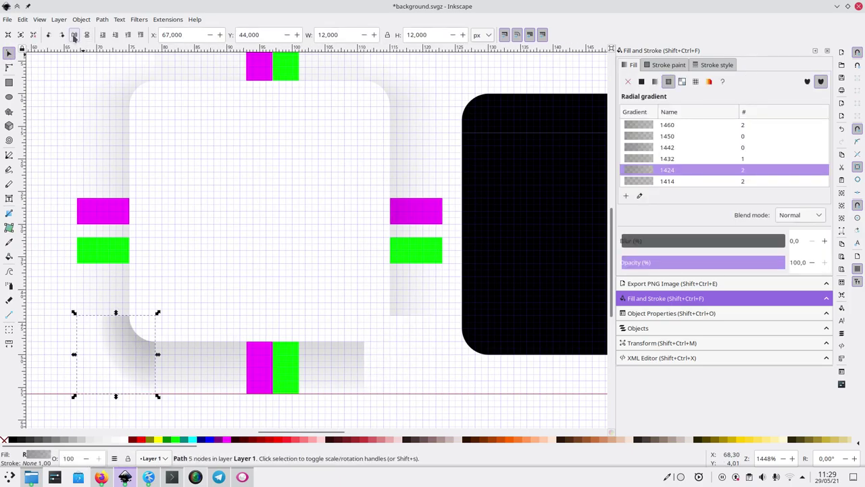
{"action": "left_click", "coordinate": [86, 35]}
{"action": "left_click_drag", "start_coordinate": [106, 367], "coordinate": [403, 368]}
{"action": "left_click", "coordinate": [466, 395]}
{"action": "left_click", "coordinate": [410, 376]}
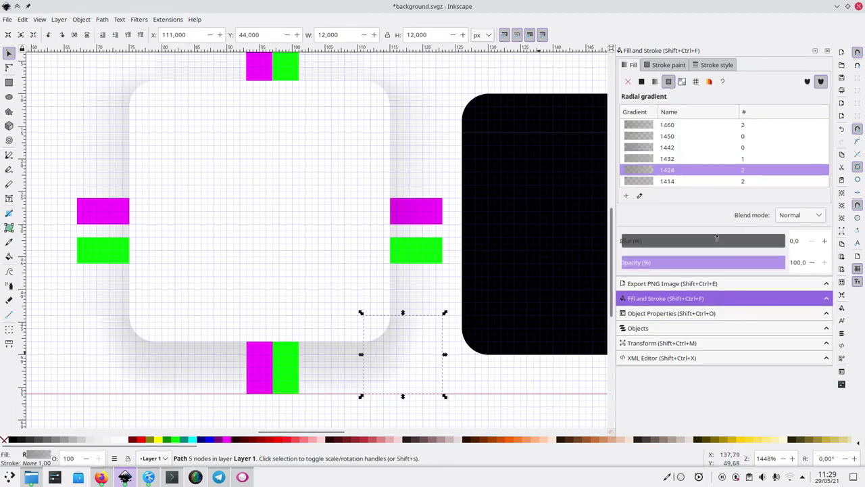
Step: Set the mirrored corner's ID to shadow-bottomright in its object properties and save the document
{"action": "left_click", "coordinate": [669, 313]}
{"action": "double_click", "coordinate": [670, 67]}
{"action": "type", "text": "shadow"}
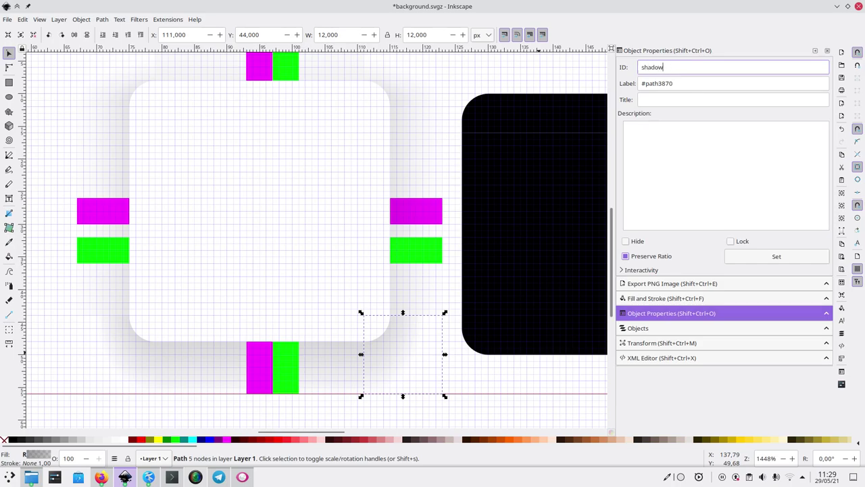
{"action": "type", "text": "-bottomright"}
{"action": "left_click", "coordinate": [776, 256]}
{"action": "left_click", "coordinate": [473, 414]}
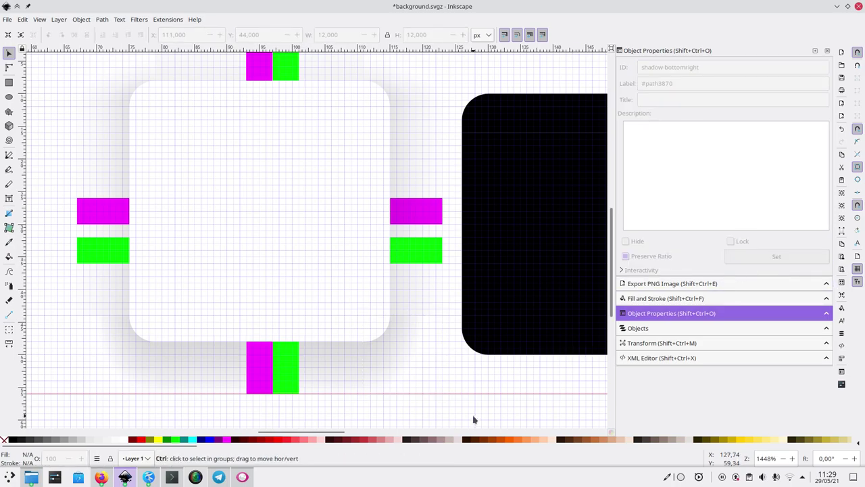
{"action": "key", "text": "ctrl+s"}
Step: Compare the finished panel's shadows with those of the panel below the page
{"action": "scroll", "coordinate": [472, 414], "scroll_direction": "down", "scroll_amount": 5, "text": "ctrl"}
{"action": "scroll", "coordinate": [472, 414], "scroll_direction": "up", "scroll_amount": 2, "text": "ctrl"}
{"action": "scroll", "coordinate": [473, 401], "scroll_direction": "down", "scroll_amount": 2}
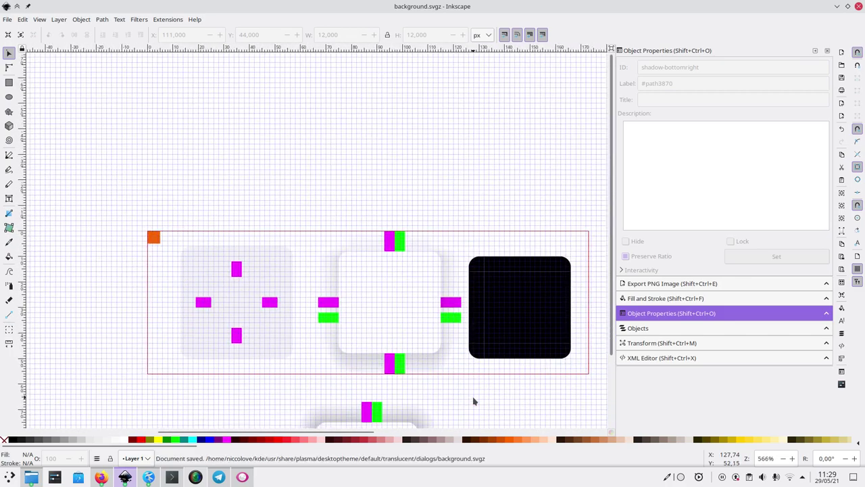
{"action": "scroll", "coordinate": [473, 401], "scroll_direction": "down", "scroll_amount": 5}
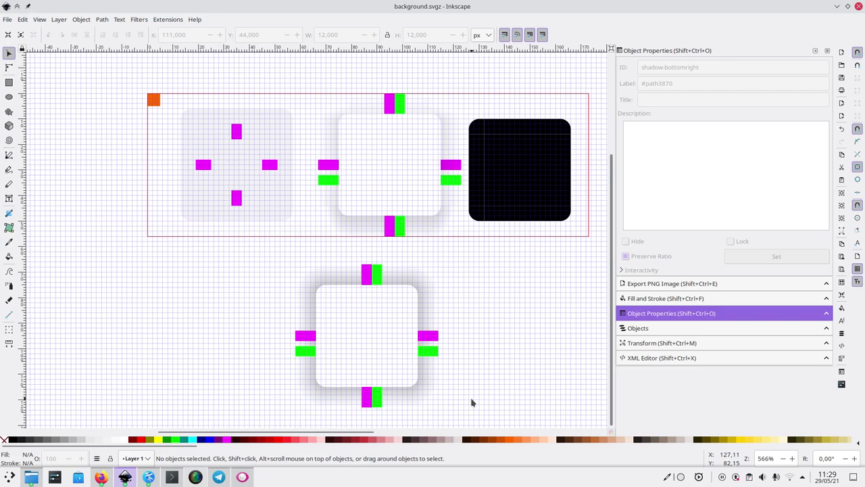
{"action": "scroll", "coordinate": [471, 402], "scroll_direction": "down", "scroll_amount": 2, "text": "ctrl"}
{"action": "scroll", "coordinate": [471, 402], "scroll_direction": "up", "scroll_amount": 1, "text": "ctrl"}
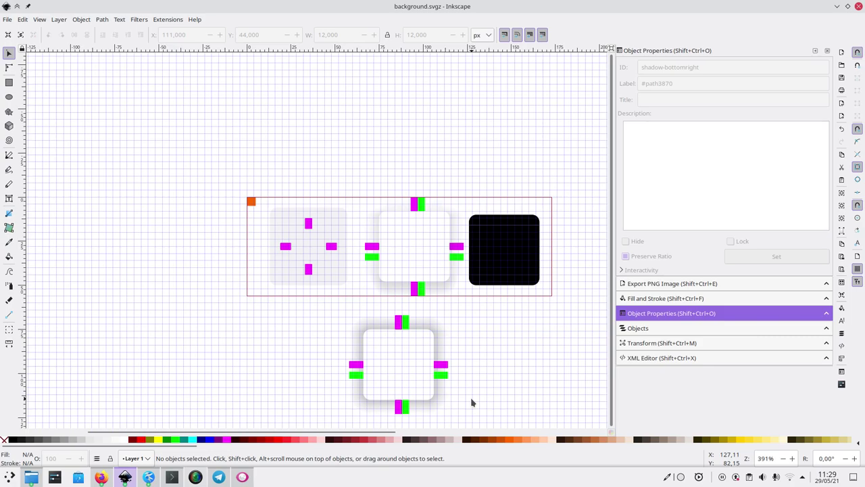
Step: Show the desktop and run the command notify-send test test to examine the notification's shadow
{"action": "key", "text": "F11"}
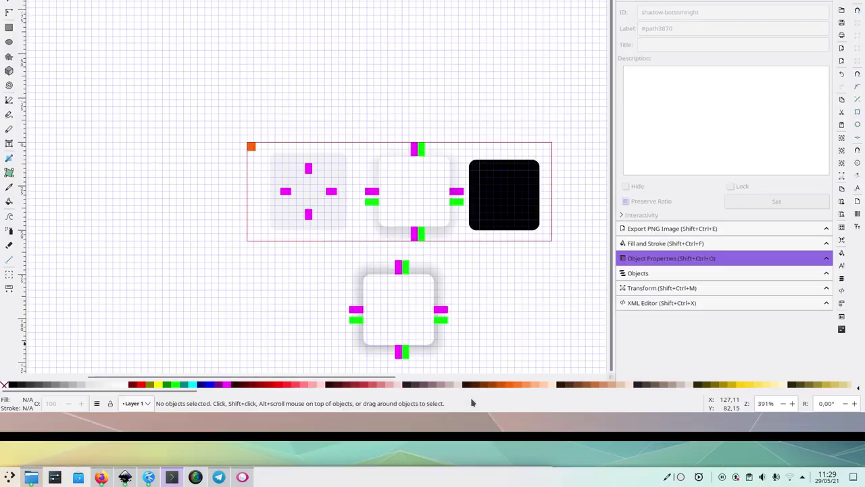
{"action": "key", "text": "alt+Tab"}
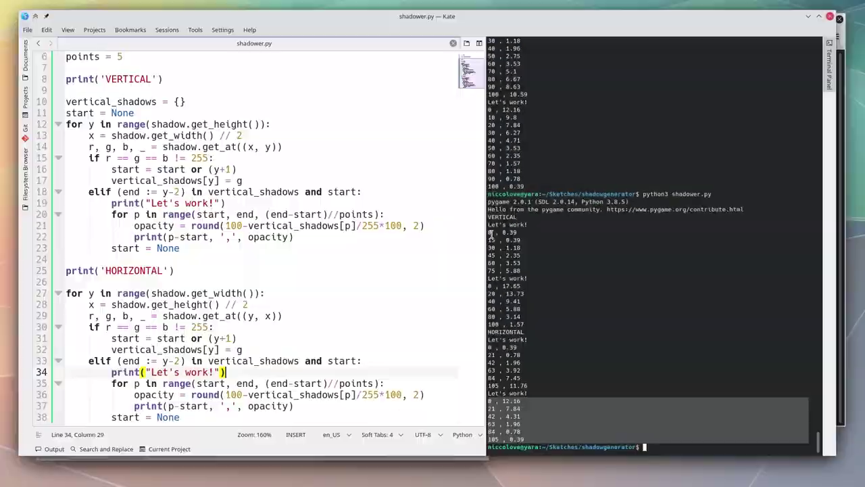
{"action": "key", "text": "ctrl+F12"}
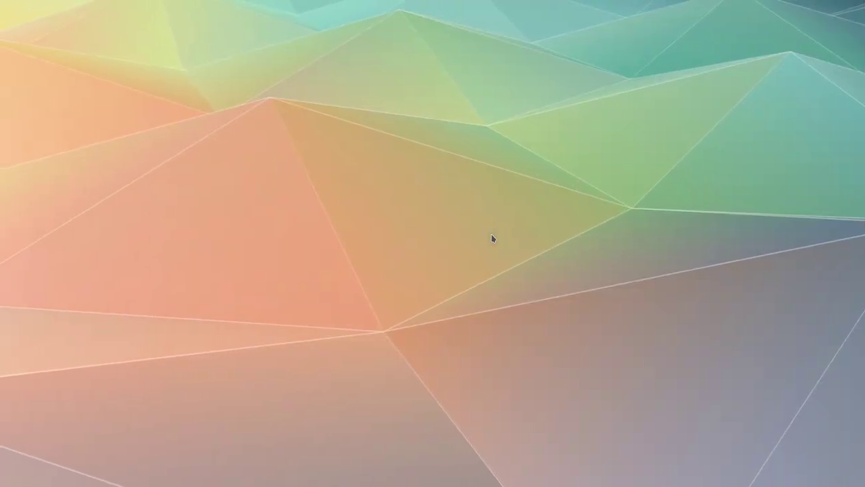
{"action": "key", "text": "ctrl+alt+l"}
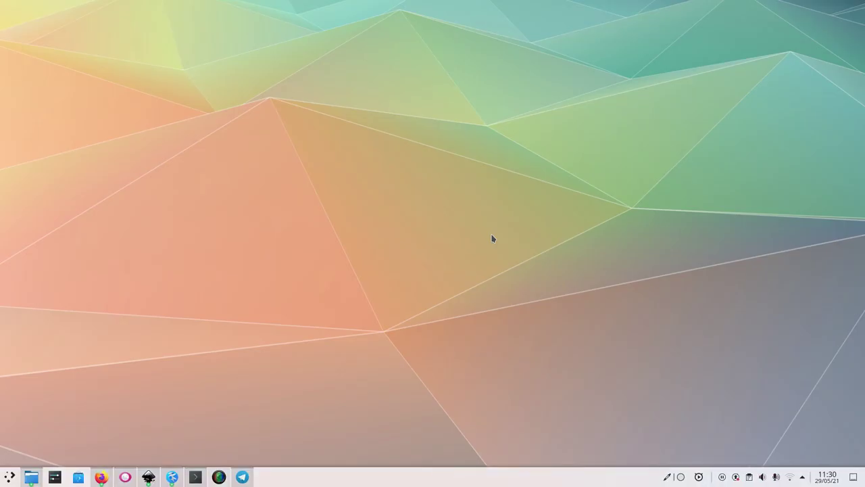
{"action": "key", "text": "alt+space"}
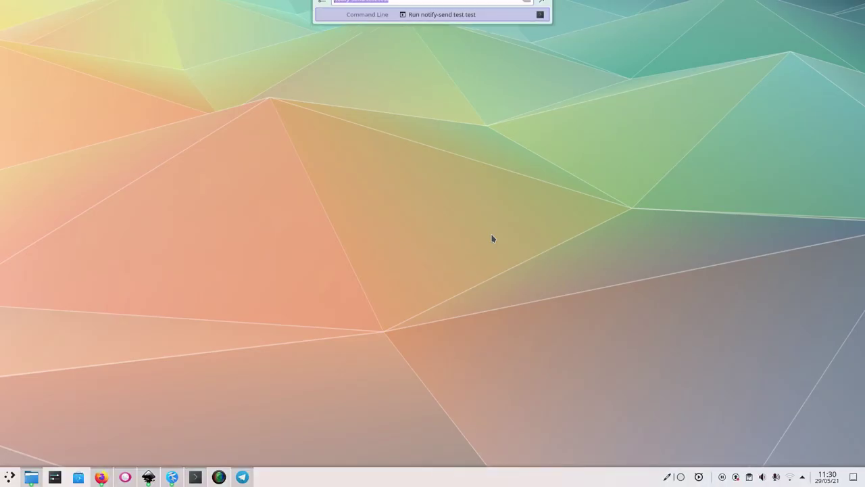
{"action": "key", "text": "Return"}
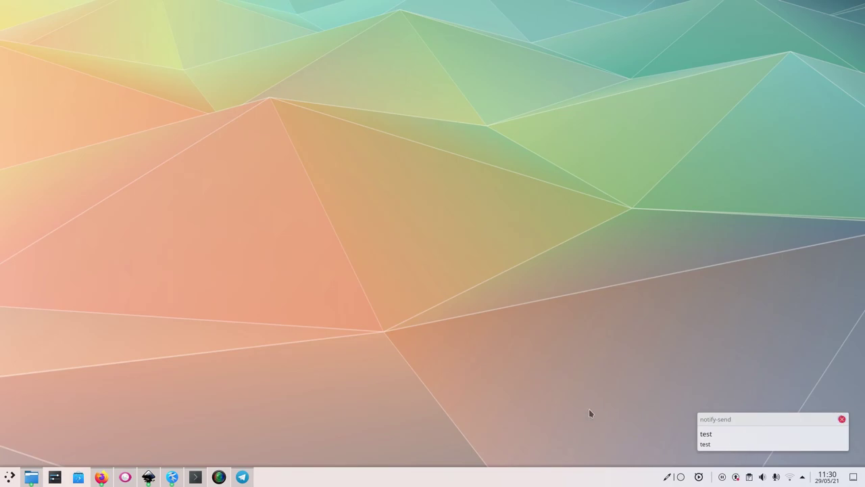
Step: Open the clock's calendar popup and the application launcher to examine their shadows, and close the launcher
{"action": "left_click", "coordinate": [828, 478]}
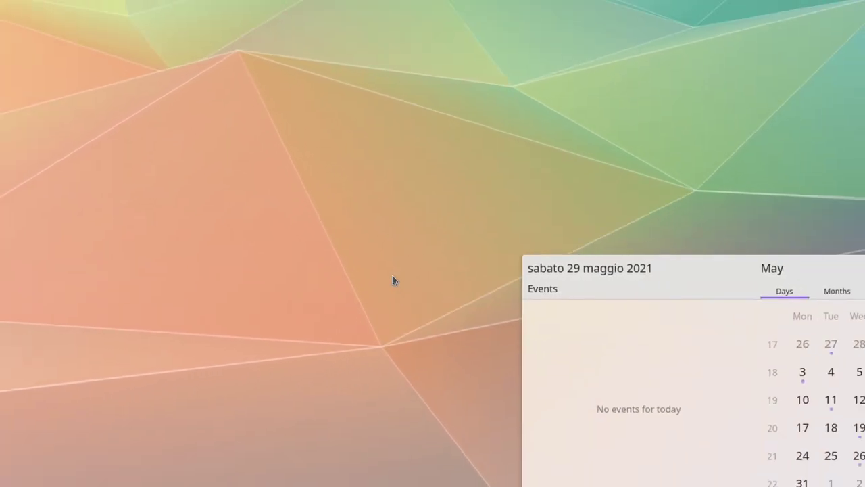
{"action": "key", "text": "super"}
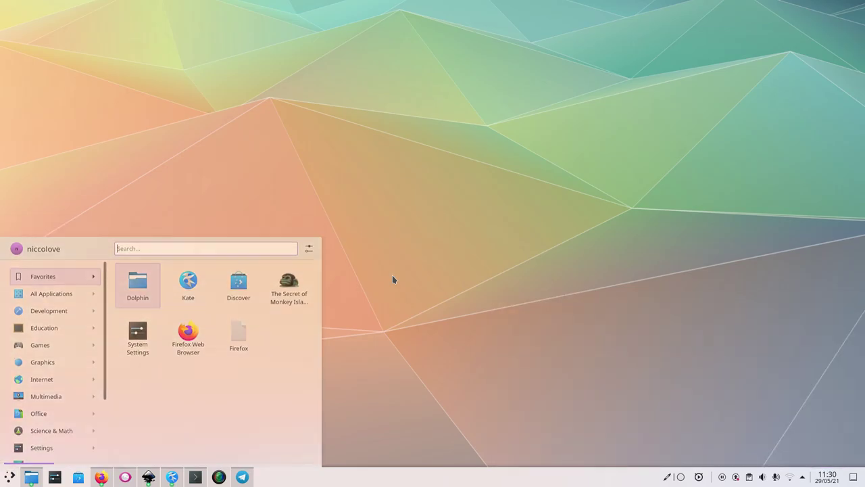
{"action": "key", "text": "super"}
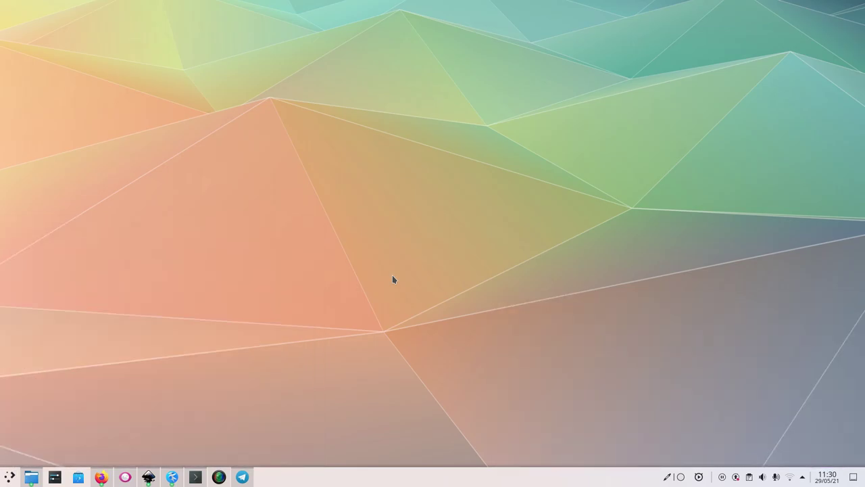